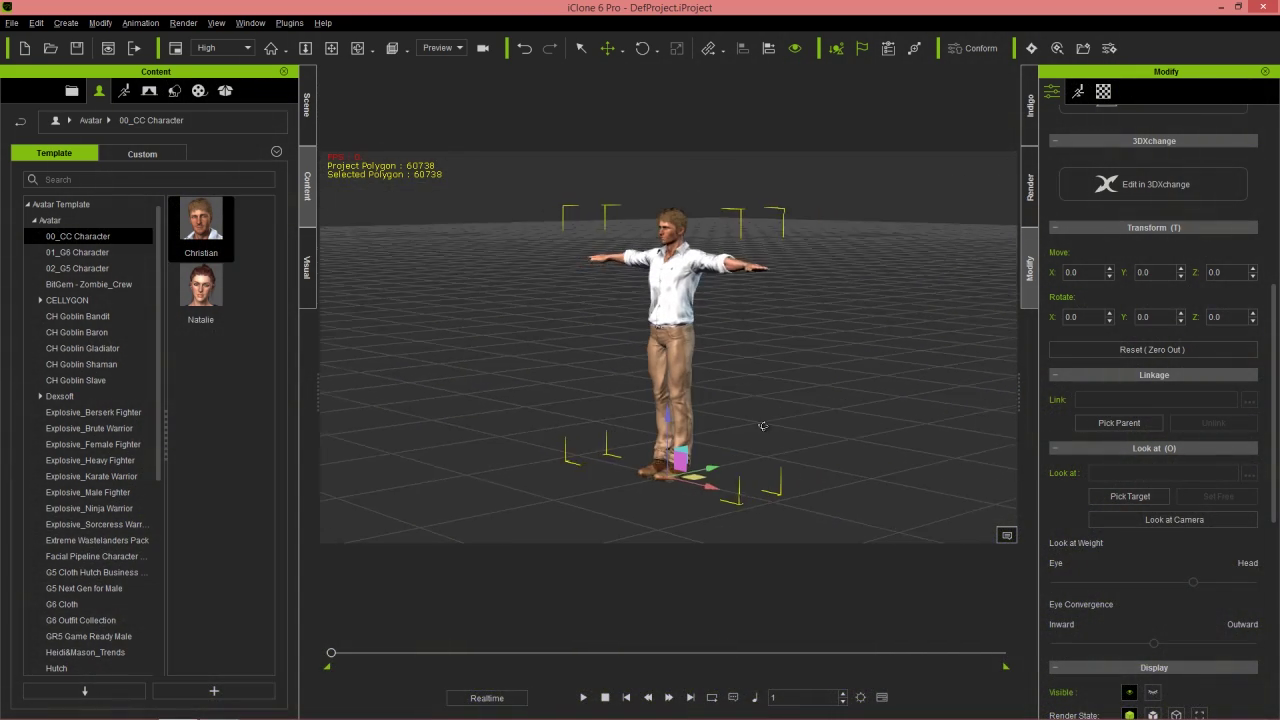
# - Open the MixMoves motion list for the male character
pyautogui.moveTo(883, 390); pyautogui.dragTo(790, 384, button='right')
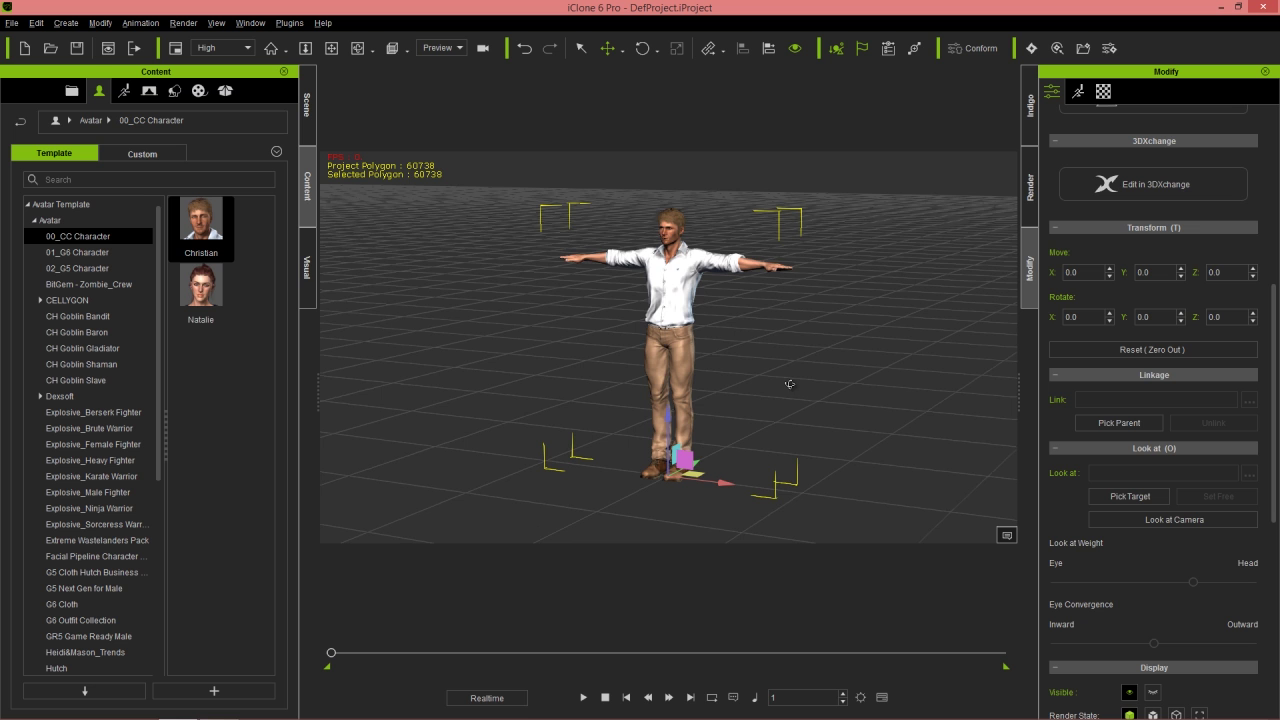
pyautogui.moveTo(788, 372); pyautogui.dragTo(798, 383, button='middle')
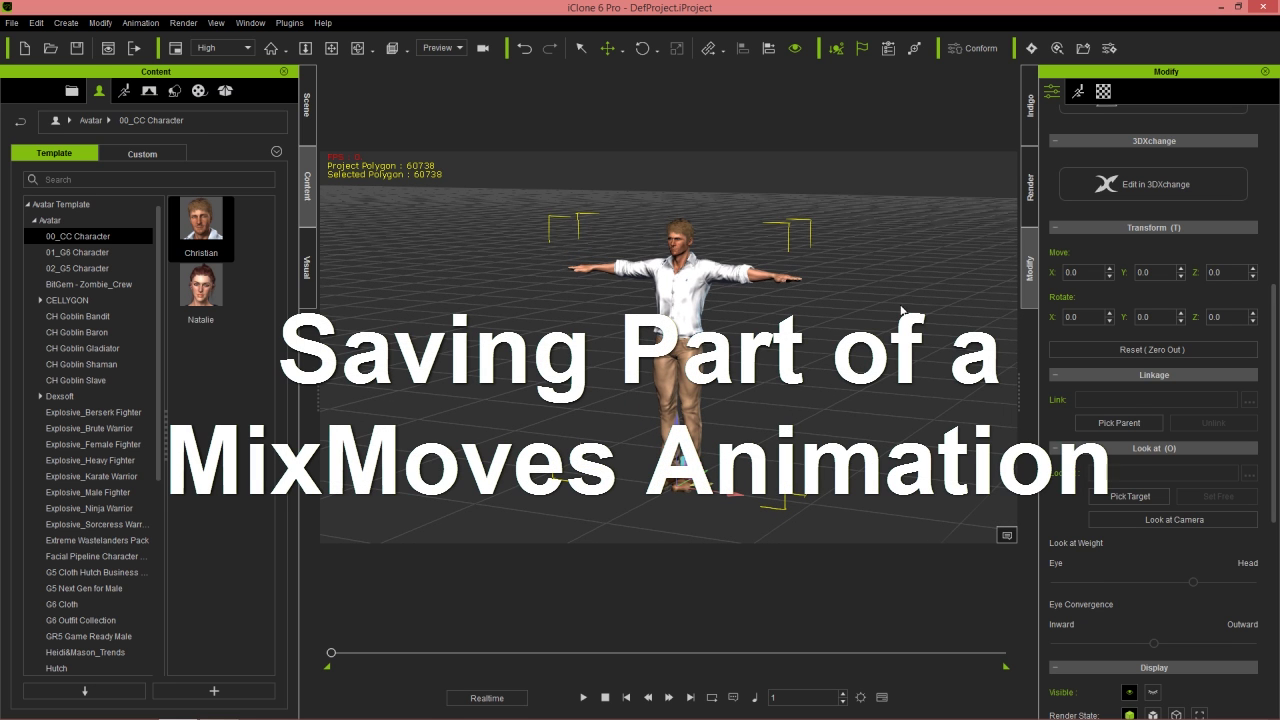
pyautogui.click(1078, 91)
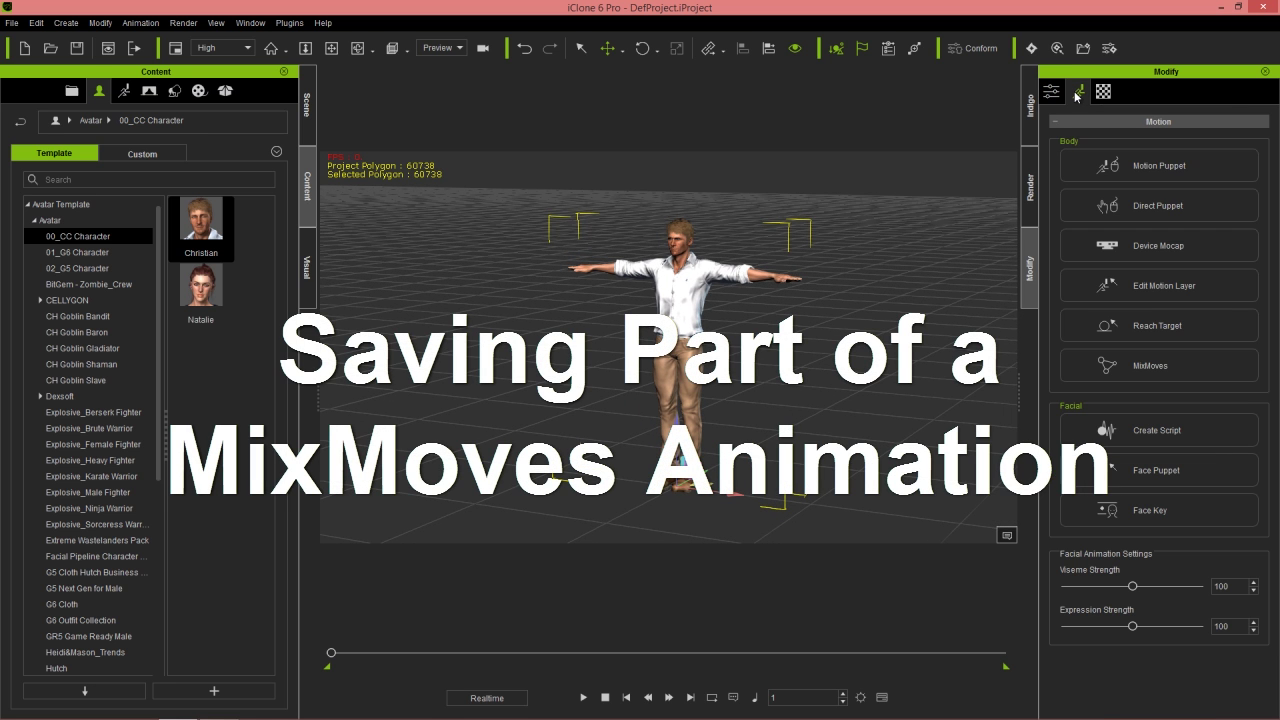
pyautogui.click(1158, 367)
# - Apply the Walk_Turn motion from the Stand group of the 00_Male (CC) profile, preview it, and close the motion list
pyautogui.moveTo(598, 374); pyautogui.dragTo(738, 312, button='middle')
pyautogui.scroll(-3, 751, 417)
pyautogui.moveTo(751, 294); pyautogui.dragTo(659, 352, button='right')
pyautogui.moveTo(659, 352); pyautogui.dragTo(770, 322, button='middle')
pyautogui.moveTo(925, 312); pyautogui.dragTo(895, 287, button='right')
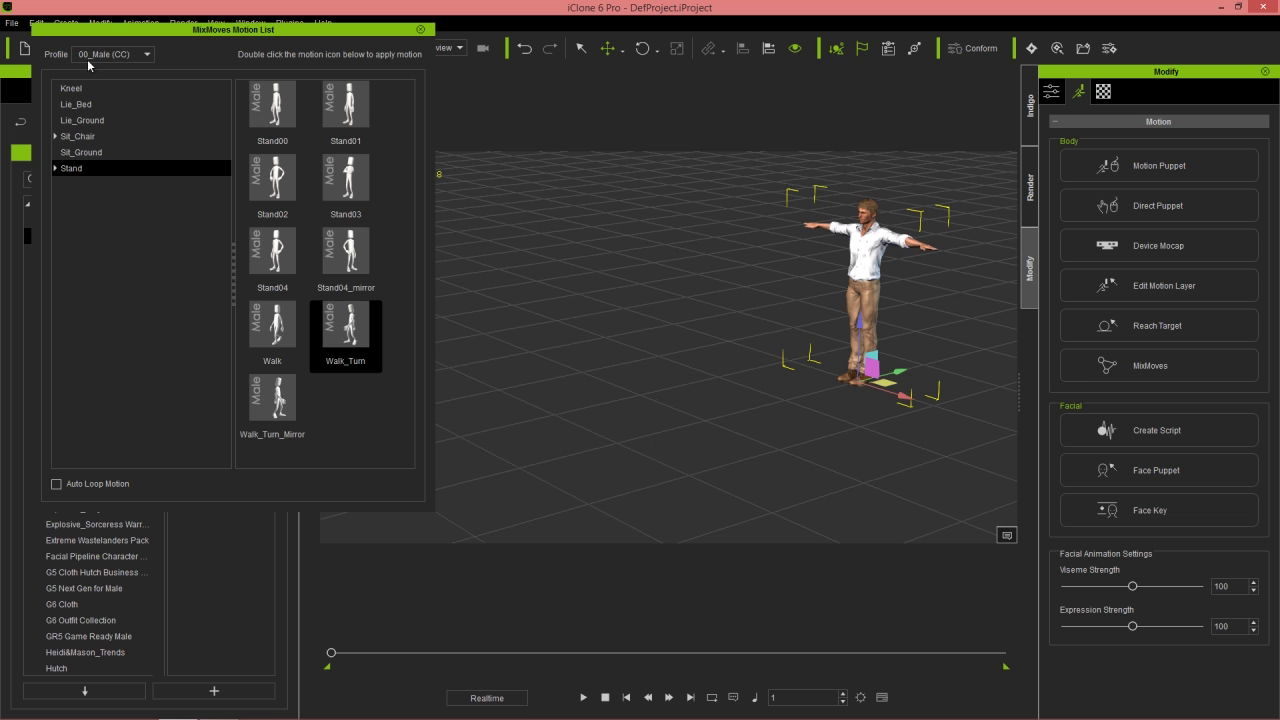
pyautogui.doubleClick(345, 325)
pyautogui.press('space')
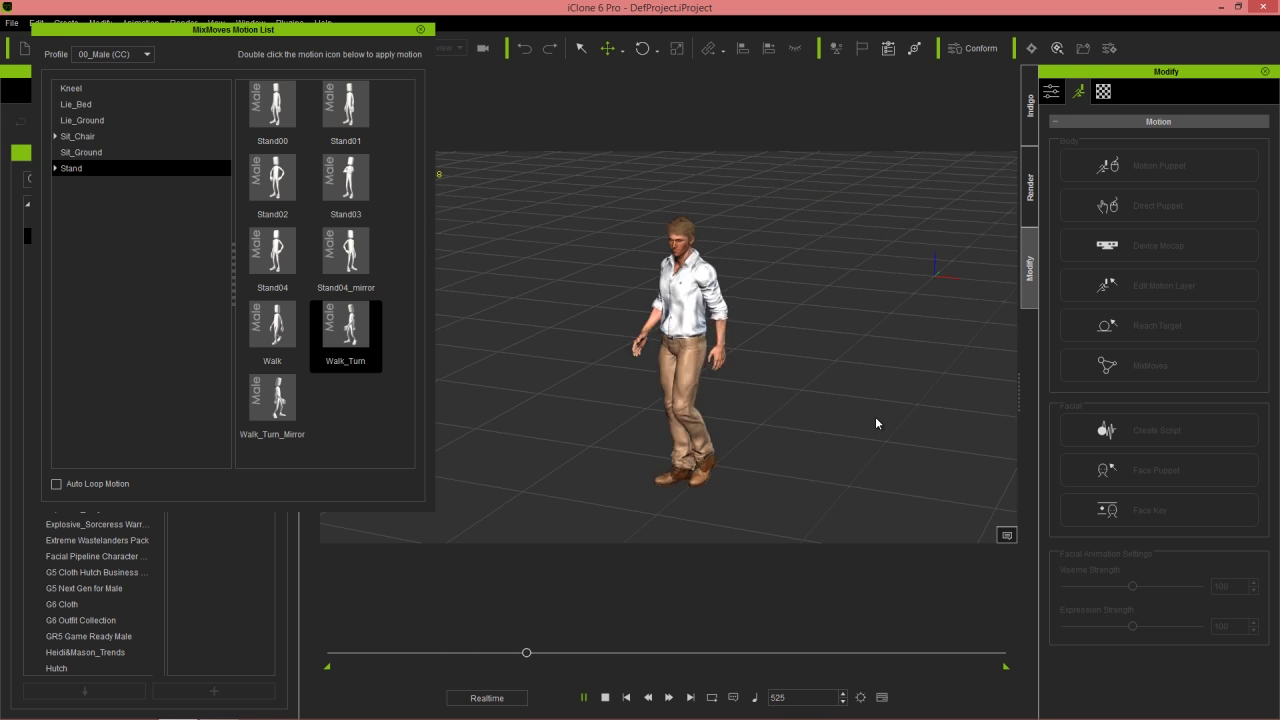
pyautogui.press('space')
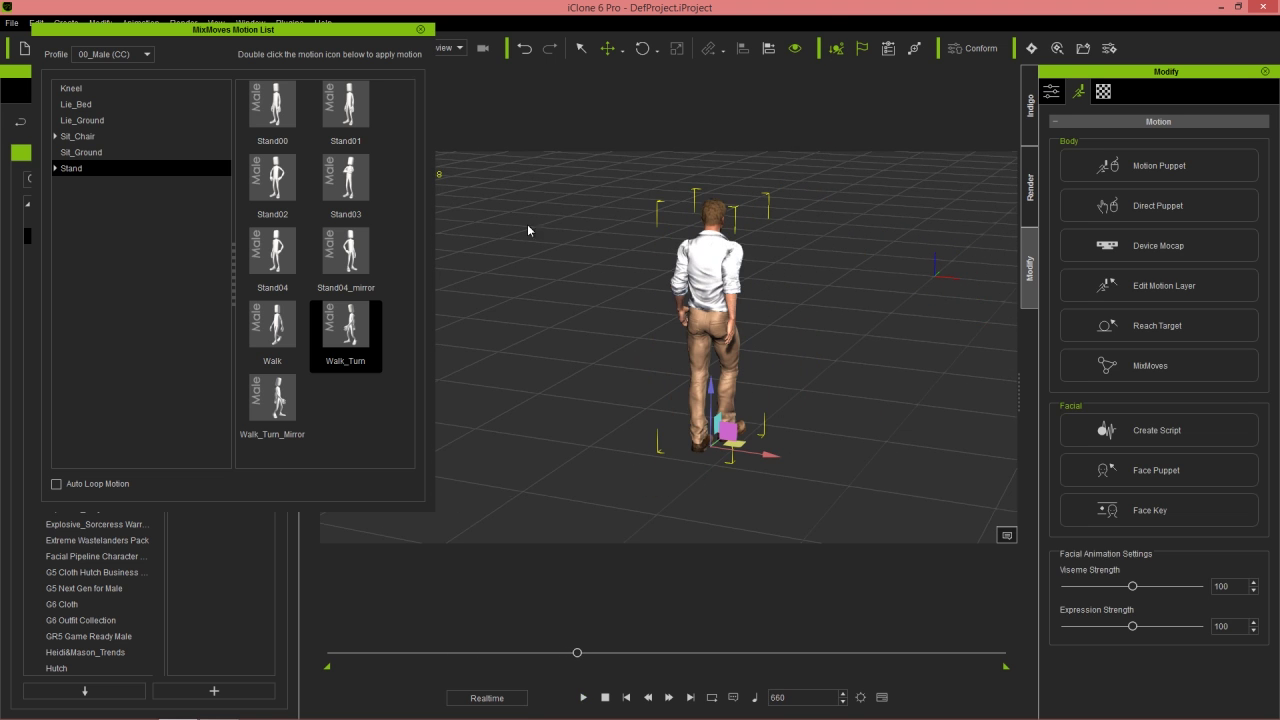
pyautogui.click(421, 31)
# - Scrub the animation back to frame 495, show the timeline, and view the character from the front
pyautogui.moveTo(577, 655); pyautogui.dragTo(517, 666)
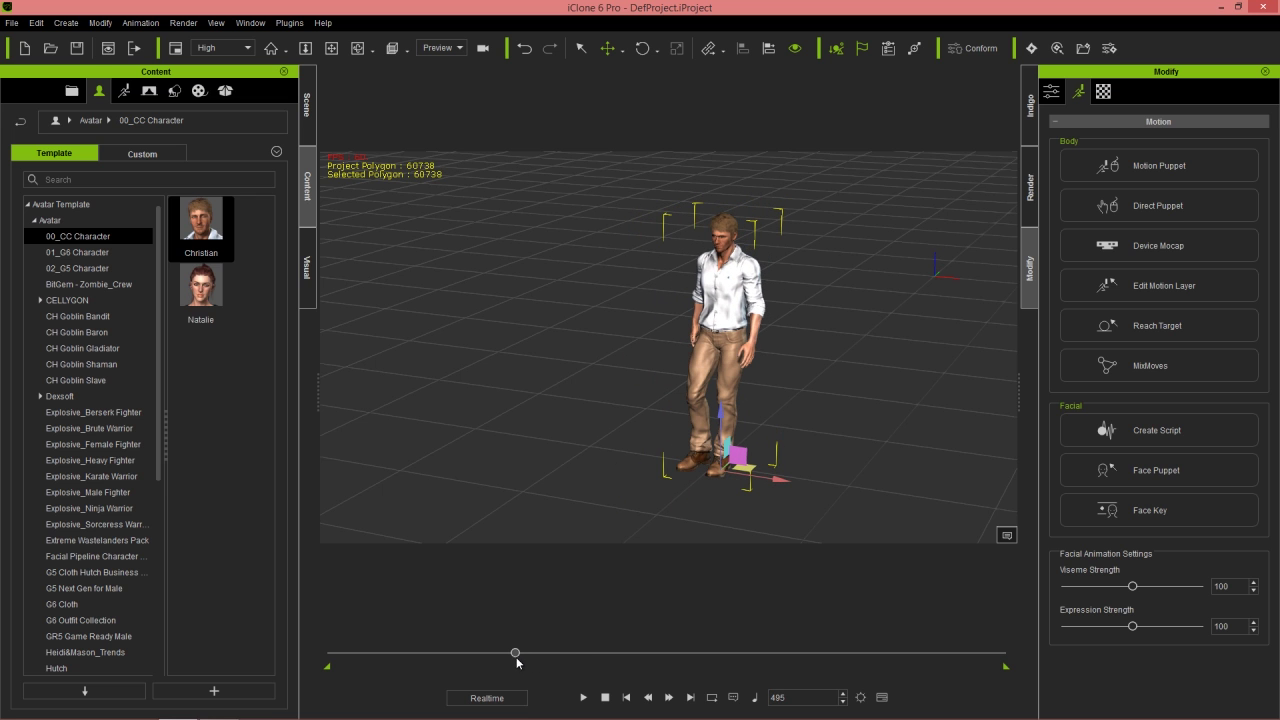
pyautogui.press('F3')
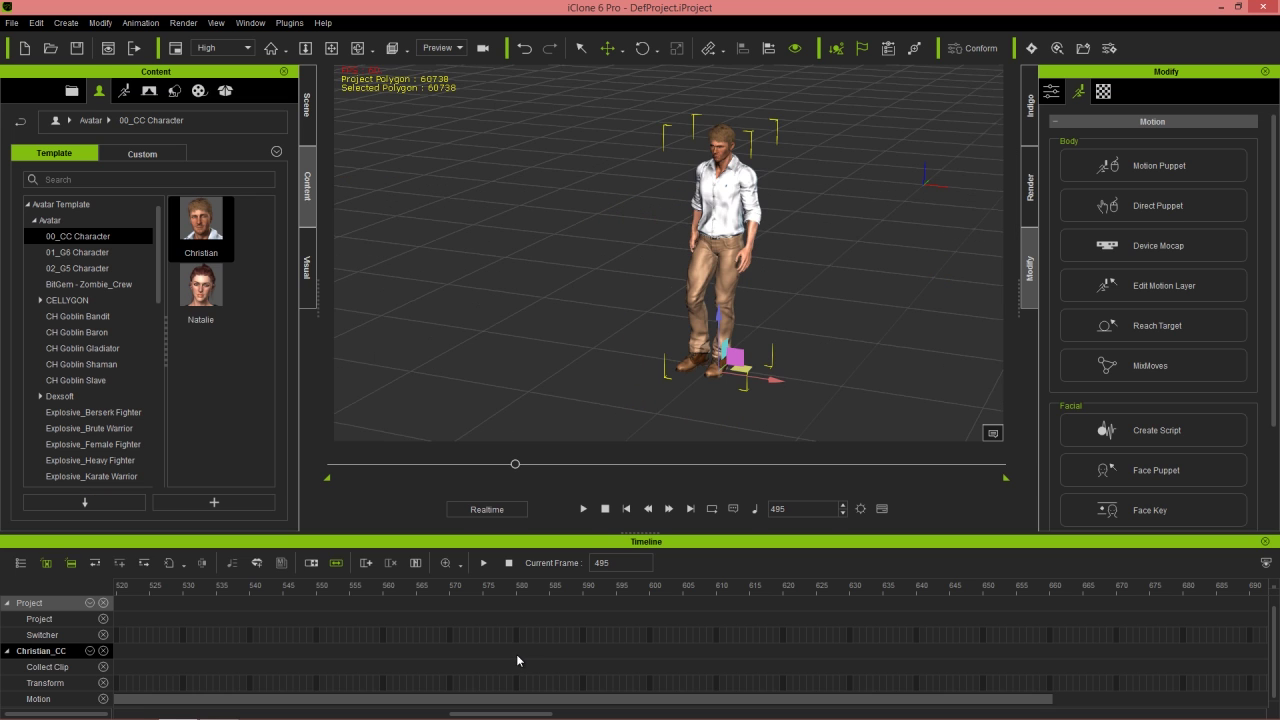
pyautogui.moveTo(823, 354); pyautogui.dragTo(563, 213, button='right')
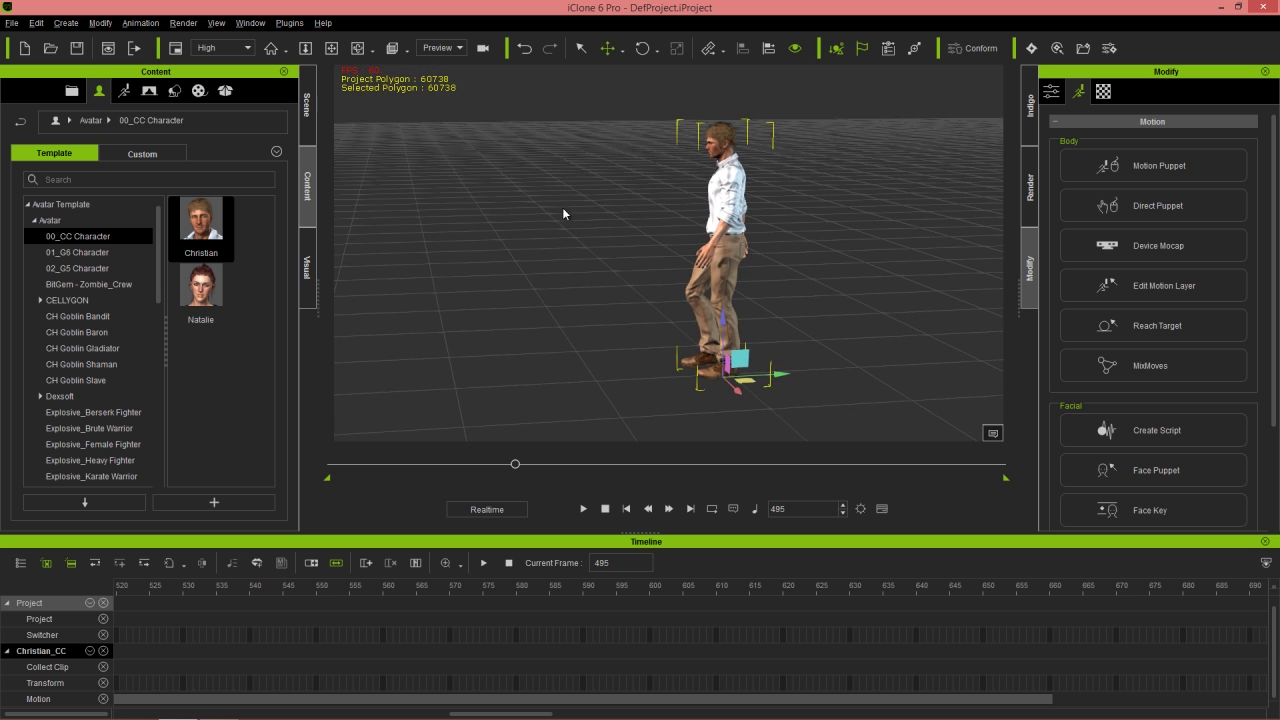
pyautogui.moveTo(659, 349); pyautogui.dragTo(770, 345, button='right')
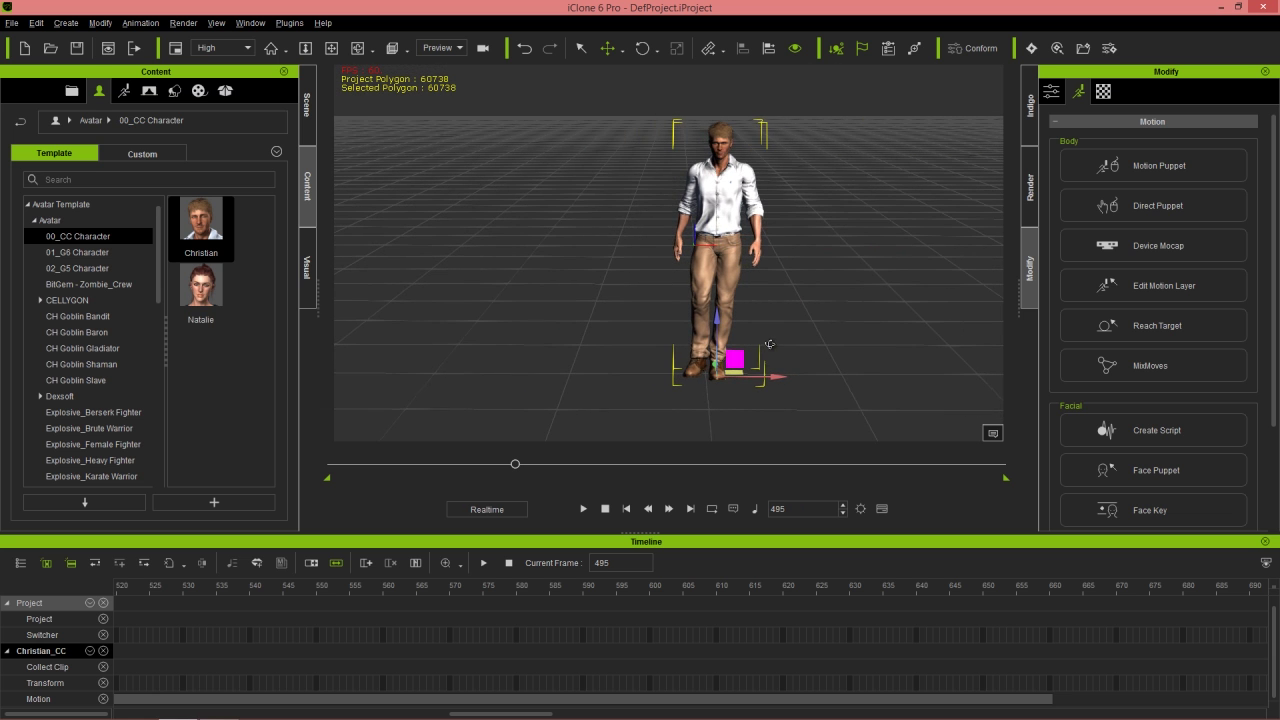
# - Break the character's Walk_Turn motion clip at frame 508 and delete the part before the break
pyautogui.moveTo(500, 713); pyautogui.dragTo(426, 713)
pyautogui.moveTo(683, 588); pyautogui.dragTo(802, 550)
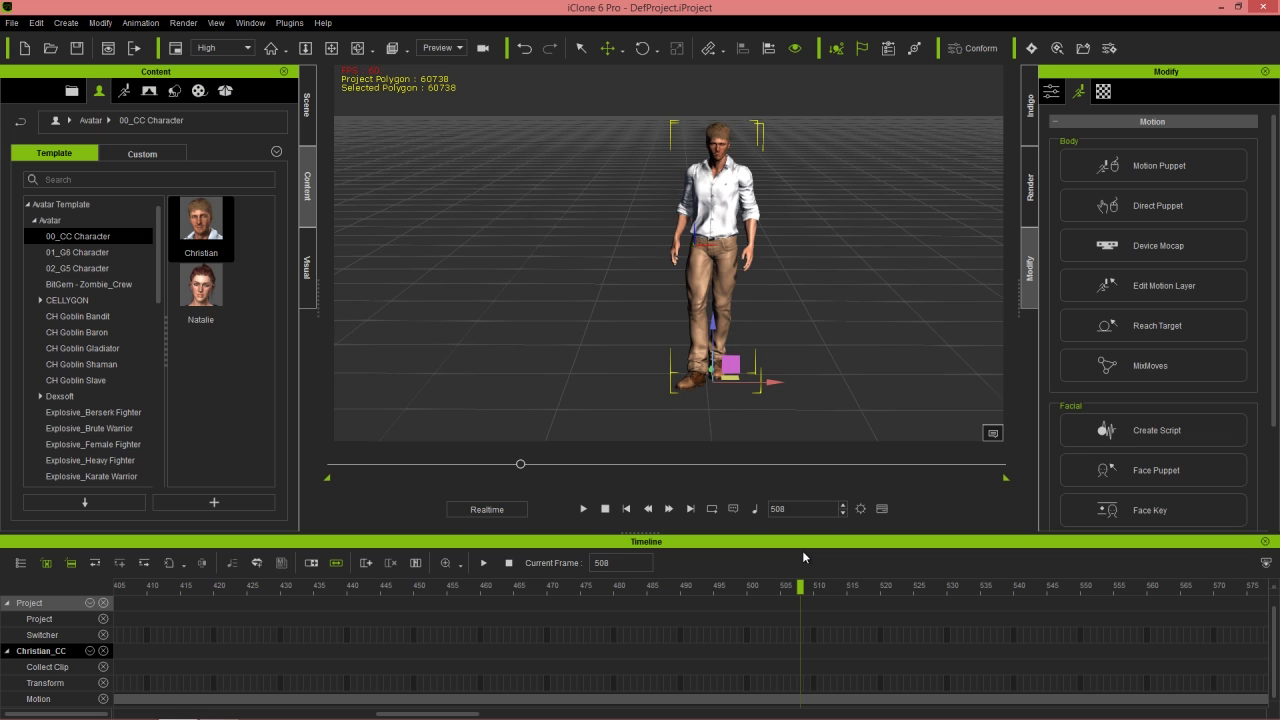
pyautogui.rightClick(799, 701)
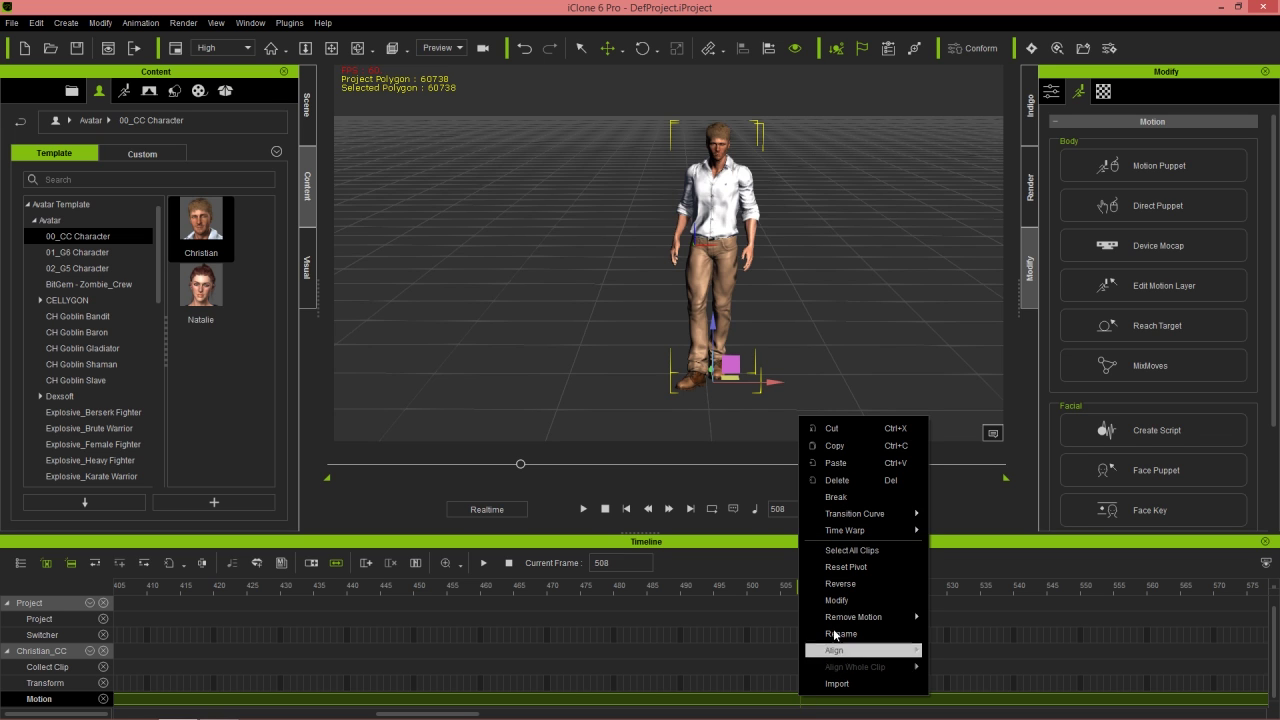
pyautogui.click(838, 497)
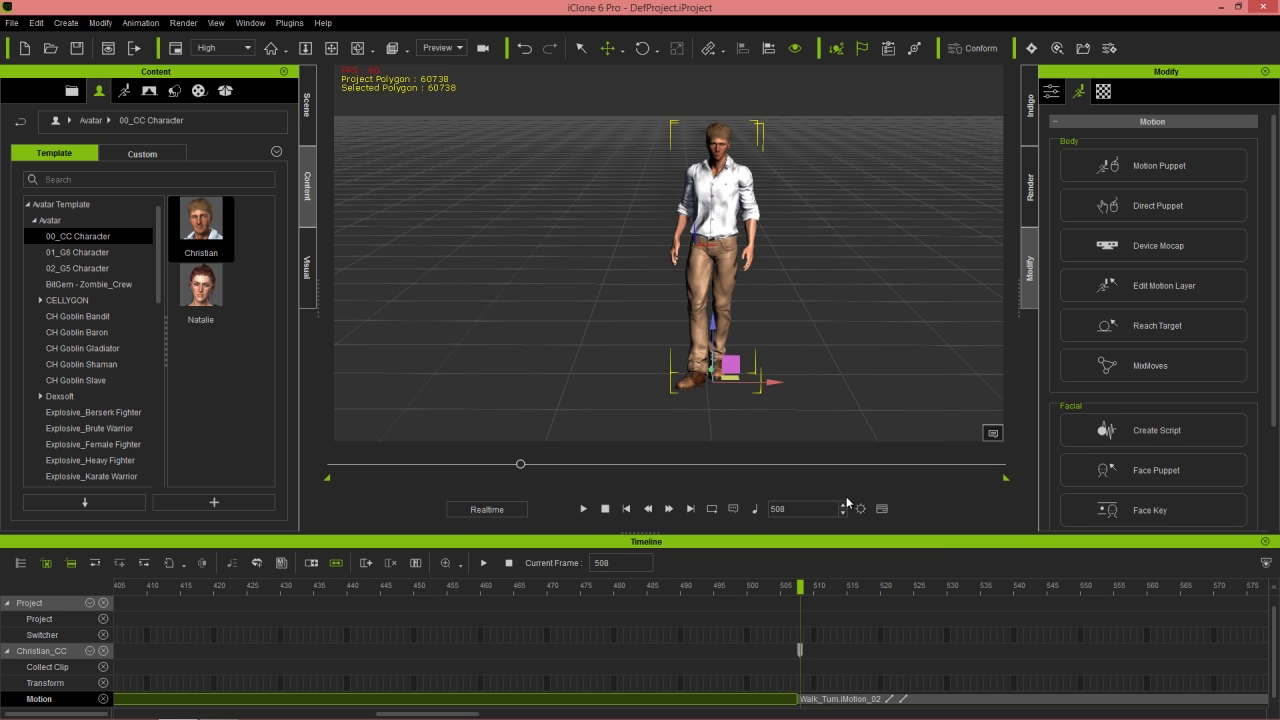
pyautogui.click(727, 700)
pyautogui.press('Delete')
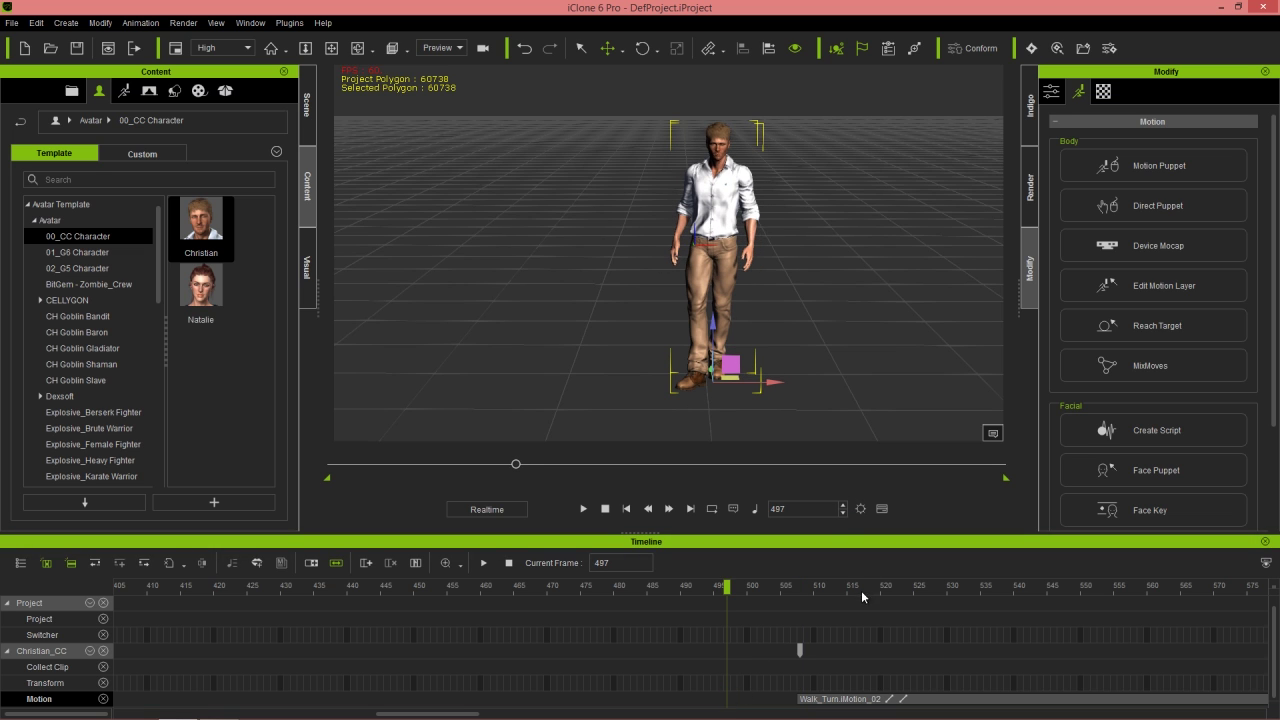
# - Break the remaining Walk_Turn clip at frame 638 and delete the part after the break
pyautogui.press('space')
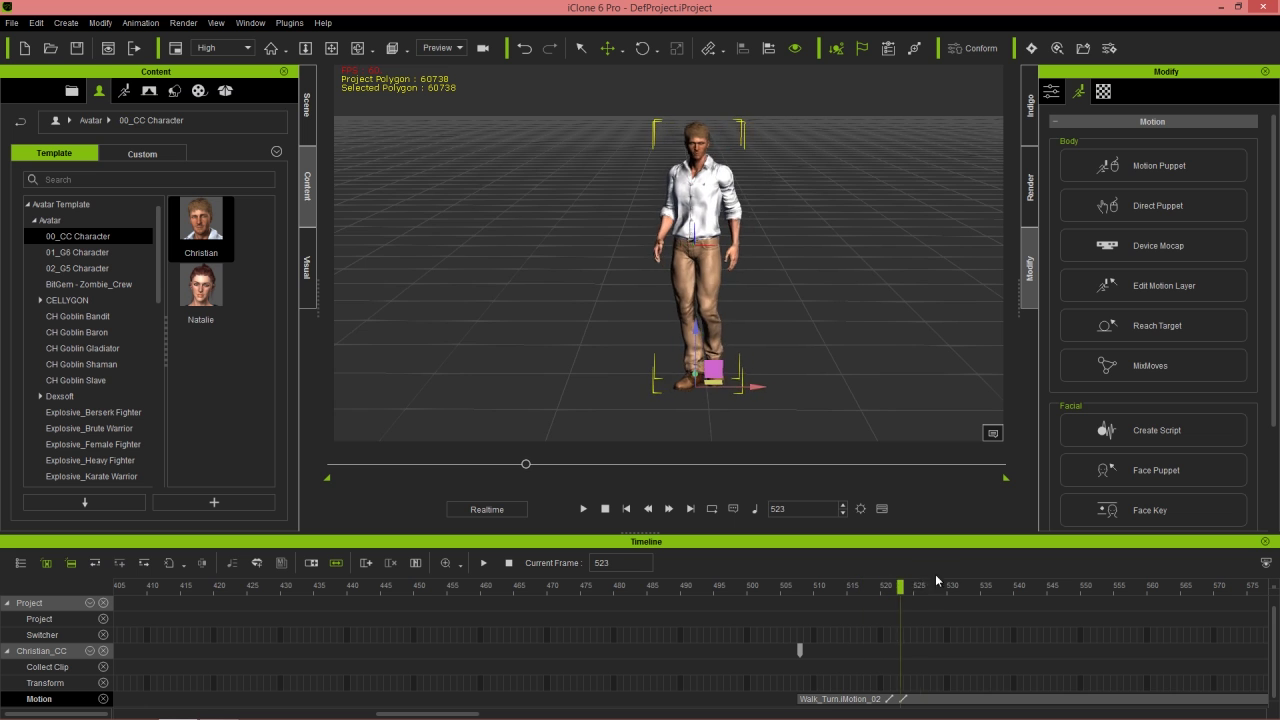
pyautogui.moveTo(817, 259); pyautogui.dragTo(454, 291, button='right')
pyautogui.moveTo(806, 286); pyautogui.dragTo(610, 338, button='right')
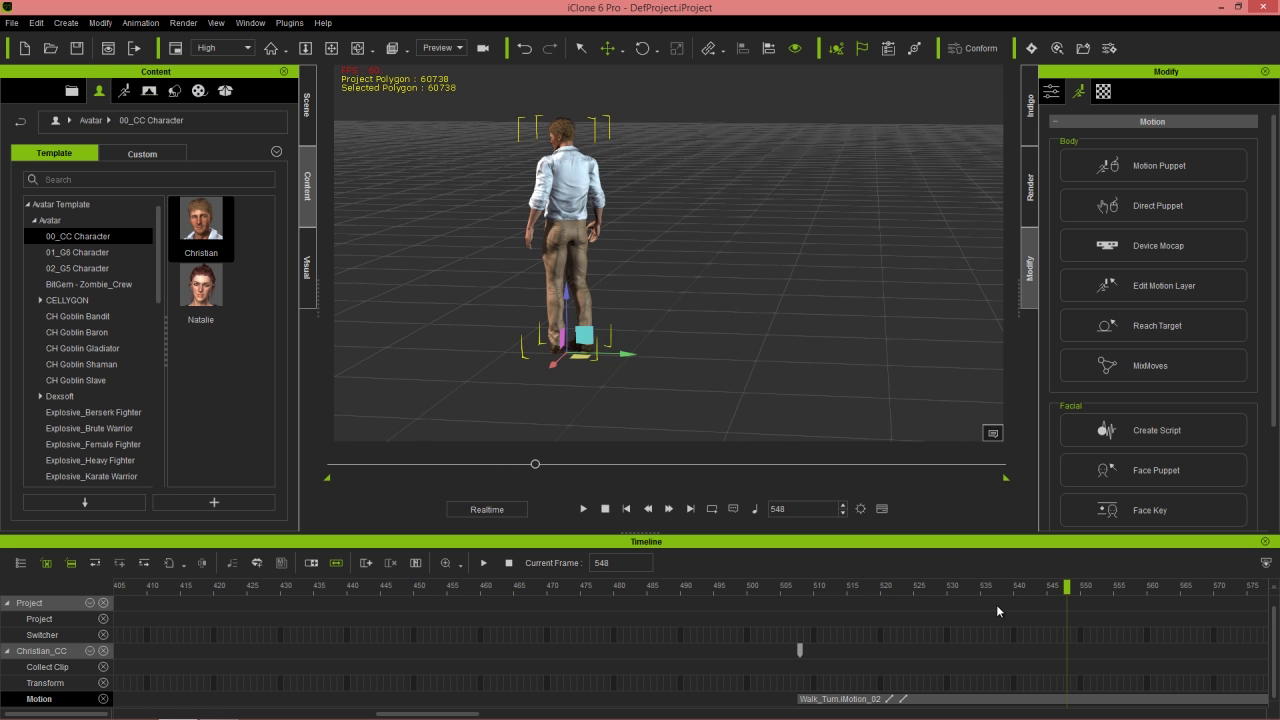
pyautogui.moveTo(460, 715); pyautogui.dragTo(525, 703)
pyautogui.moveTo(388, 590); pyautogui.dragTo(956, 572)
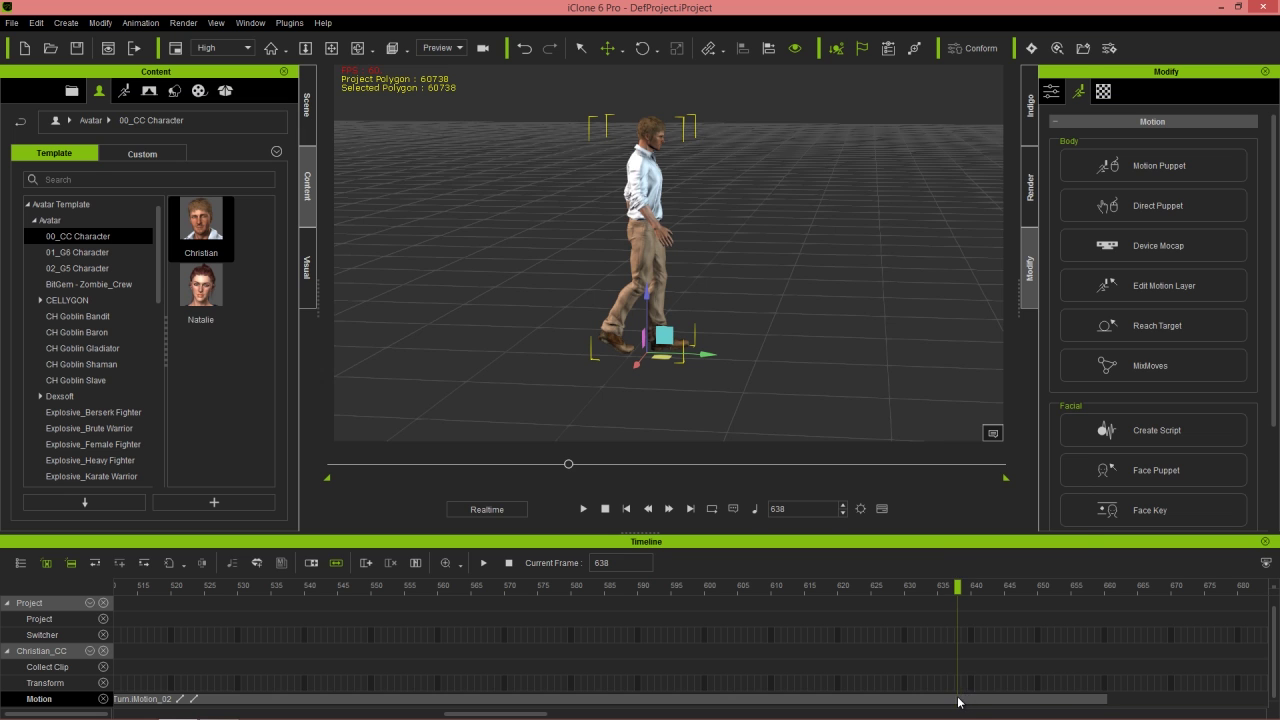
pyautogui.rightClick(958, 701)
pyautogui.click(996, 496)
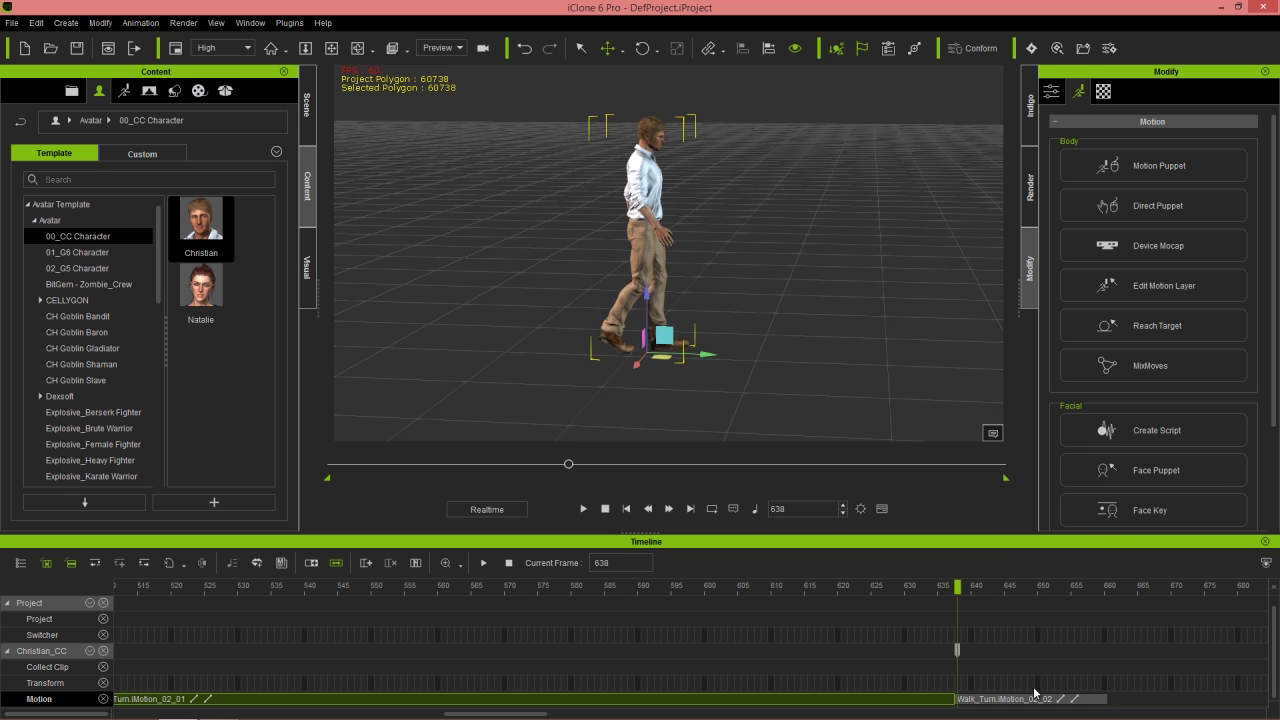
pyautogui.click(1032, 700)
pyautogui.press('Delete')
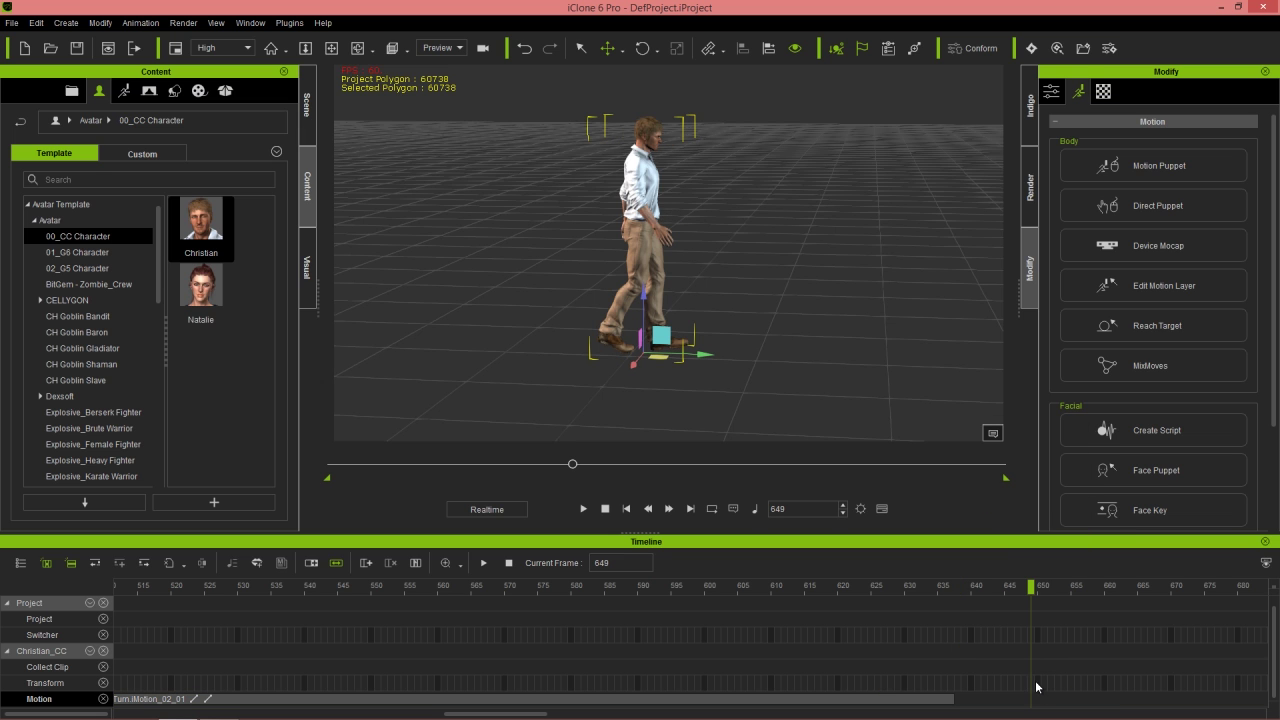
# - Move the trimmed Walk_Turn clip to the start of the timeline and return to frame 1
pyautogui.scroll(-4, 746, 620)
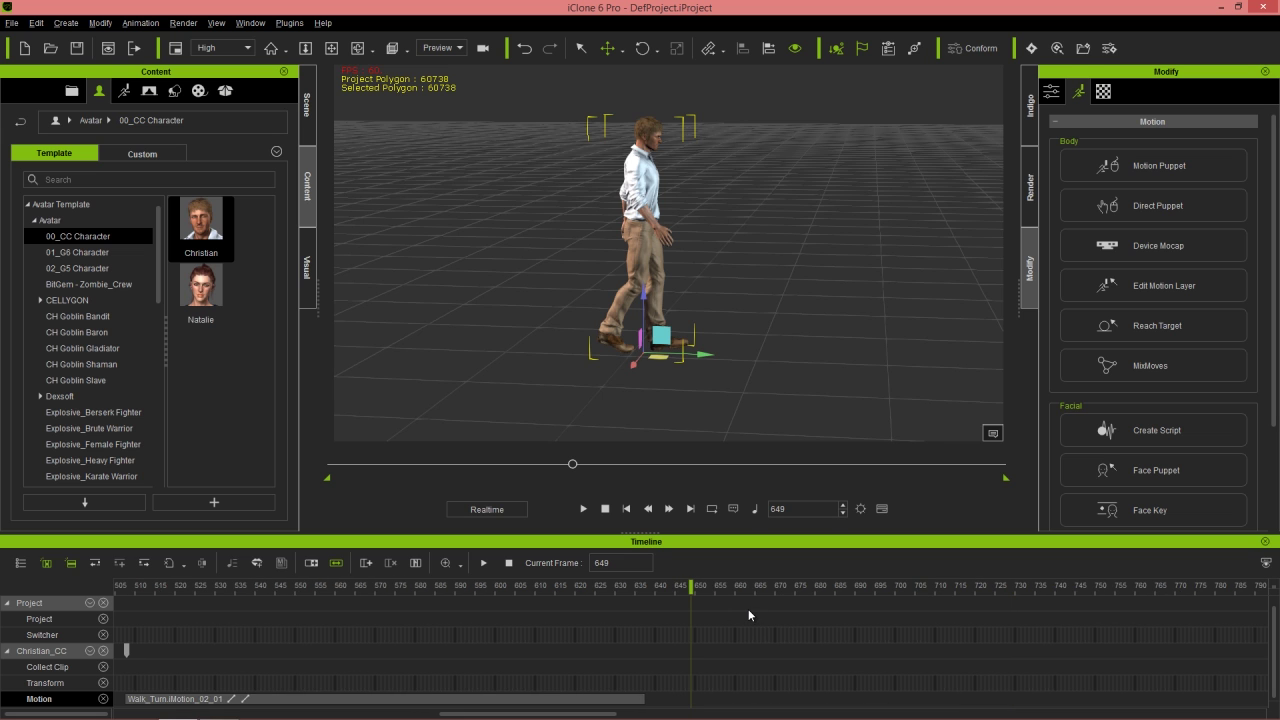
pyautogui.scroll(-3, 705, 604)
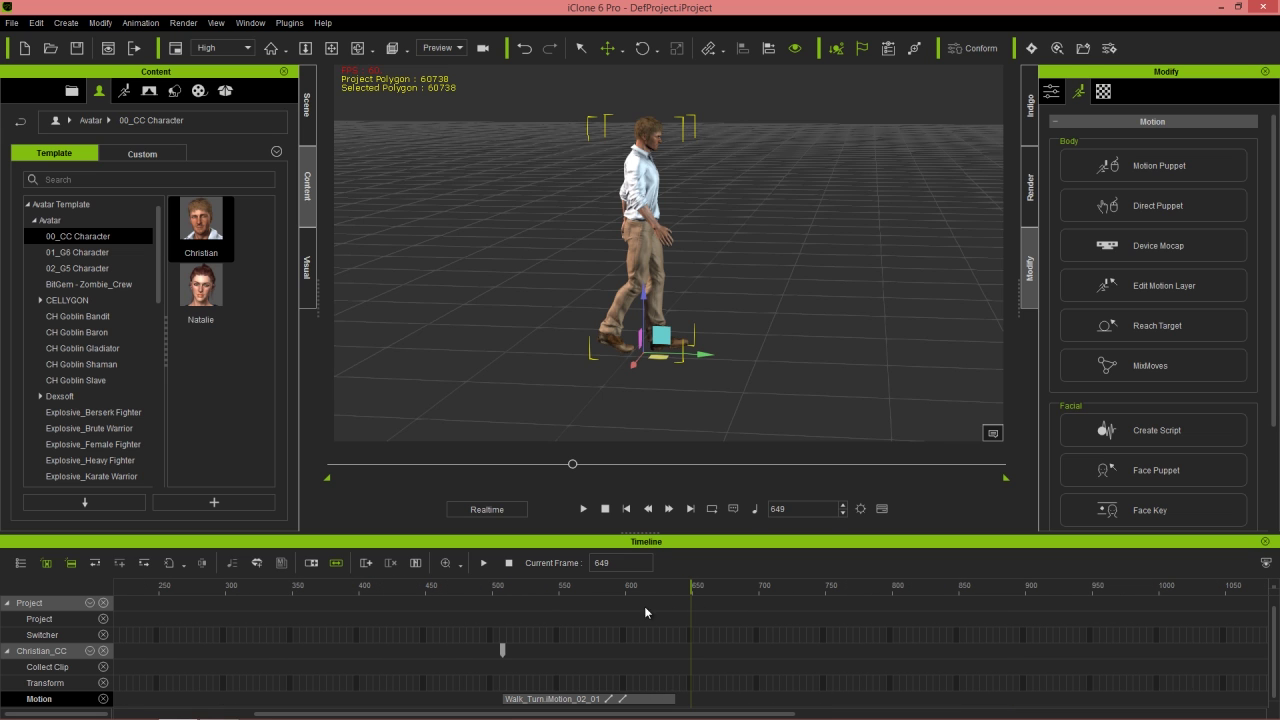
pyautogui.scroll(-3, 445, 637)
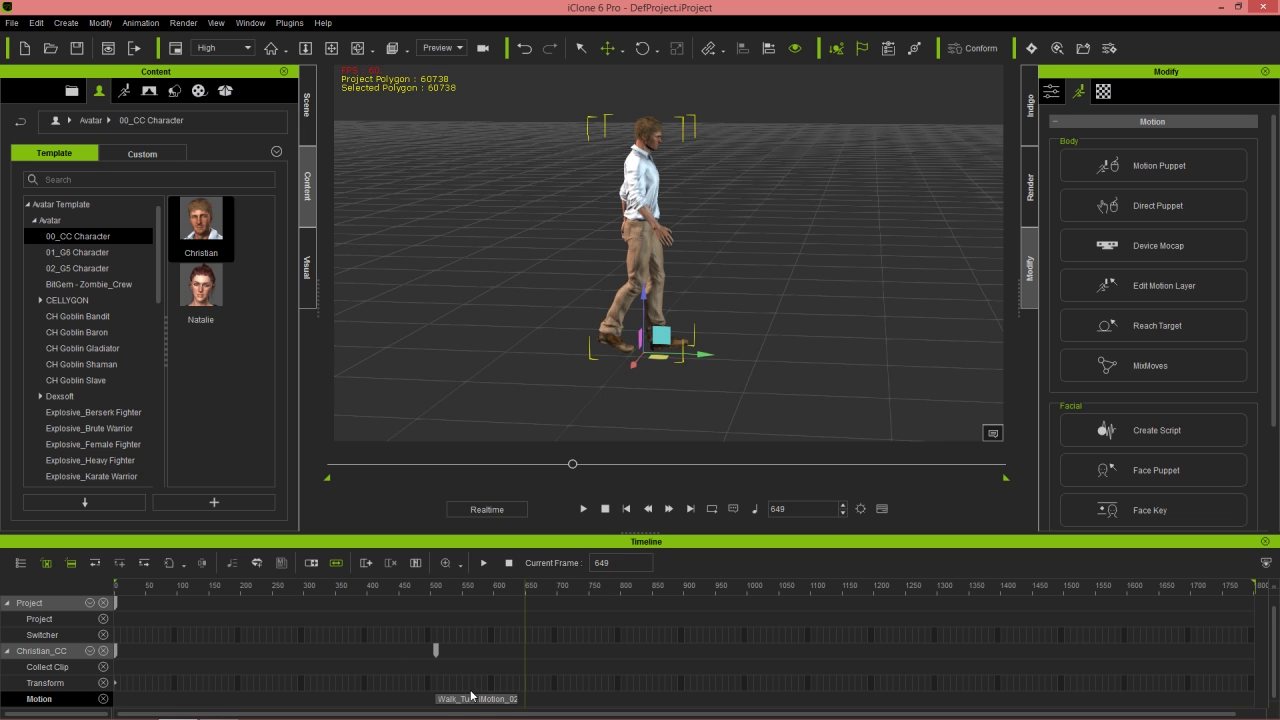
pyautogui.moveTo(476, 700); pyautogui.dragTo(147, 686)
pyautogui.moveTo(128, 590); pyautogui.dragTo(97, 595)
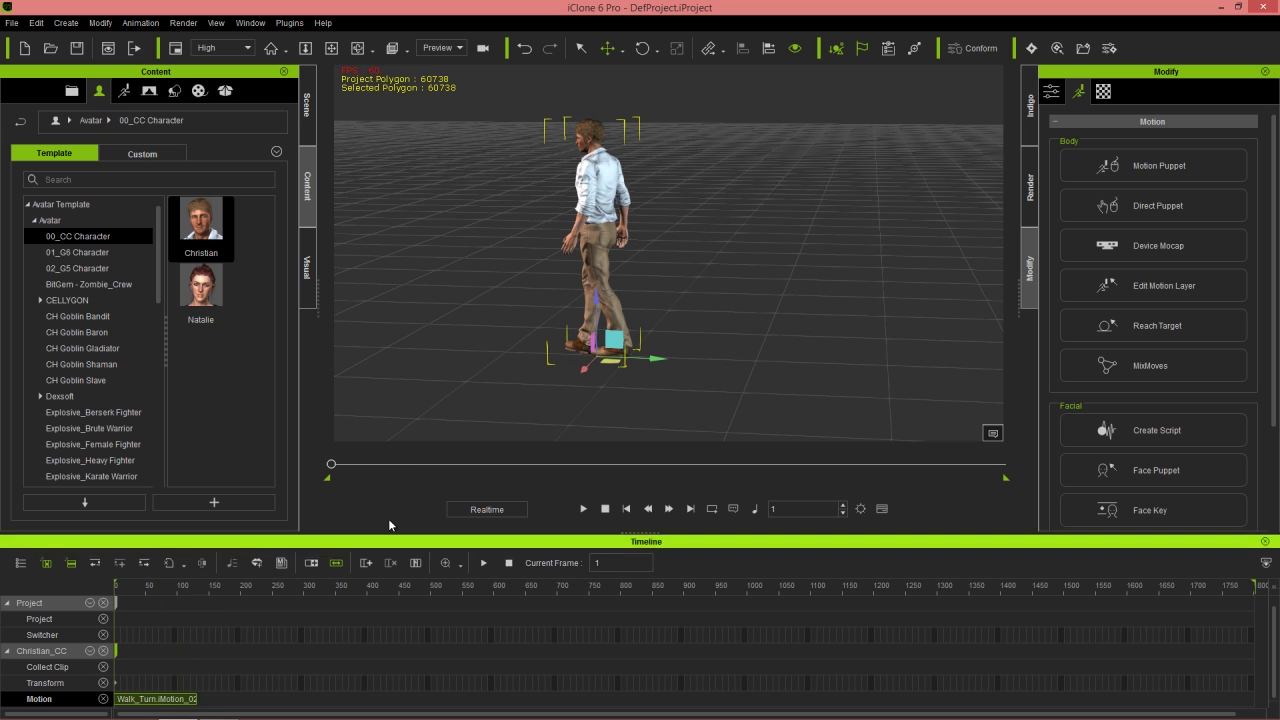
# - Zero out the character's transform at frame 1 and bring the character back into view
pyautogui.click(1057, 94)
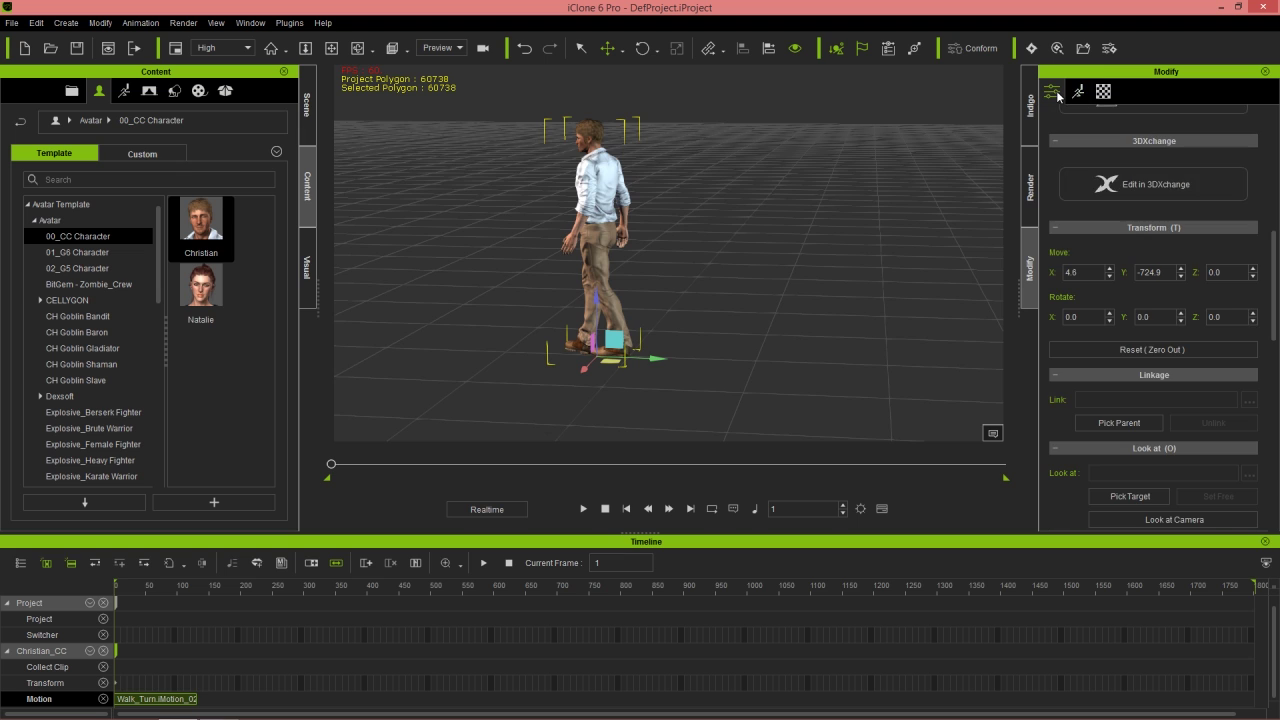
pyautogui.click(1163, 350)
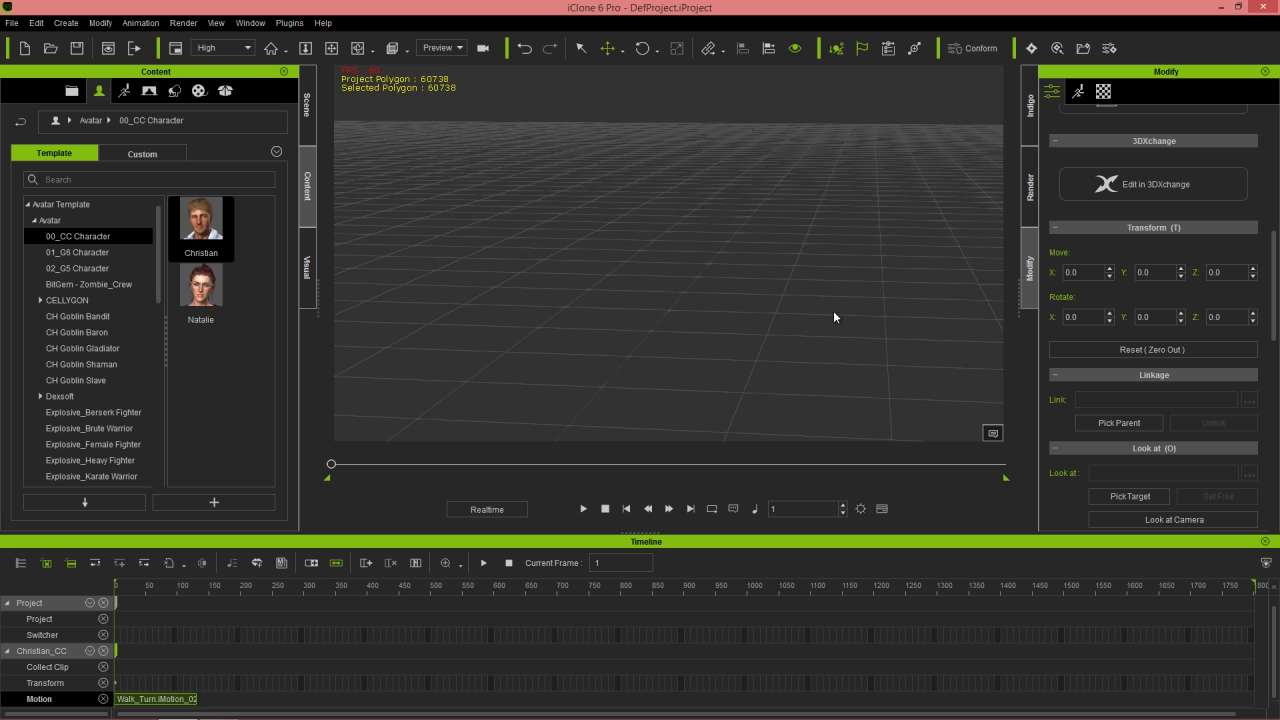
pyautogui.press('Home')
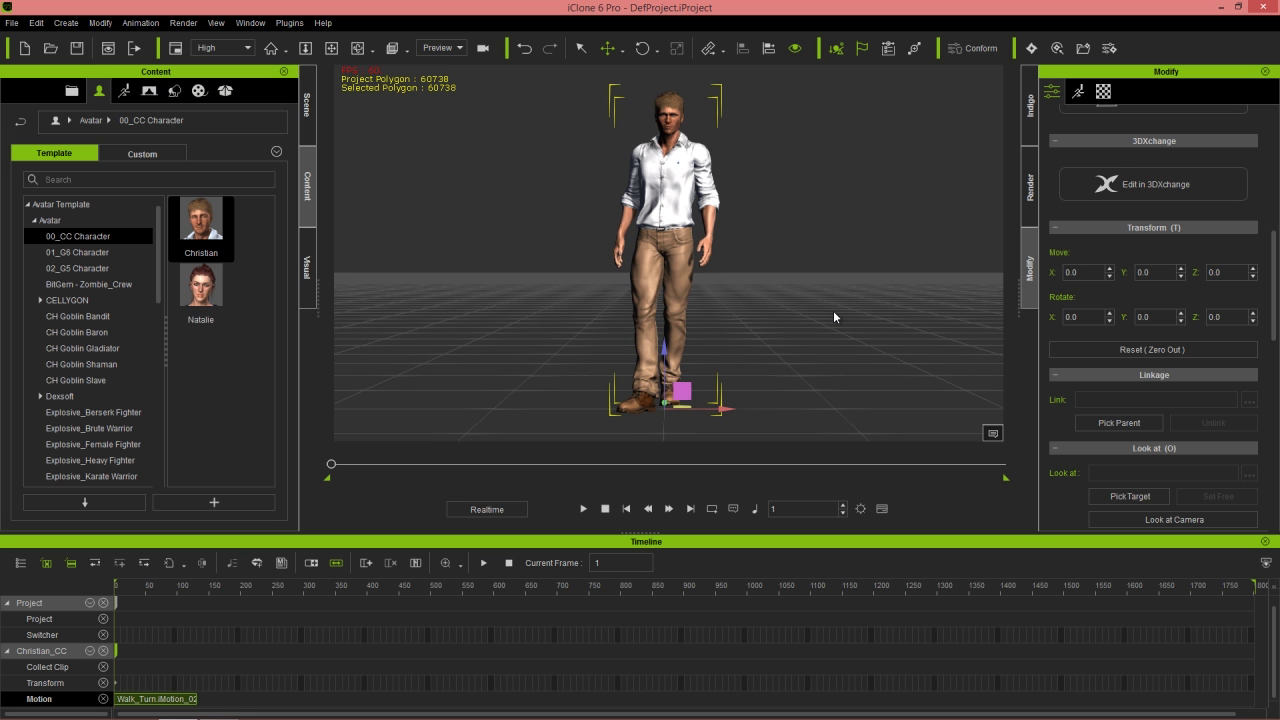
pyautogui.keyDown('alt'); pyautogui.moveTo(780, 330); pyautogui.dragTo(569, 354, button='right'); pyautogui.keyUp('alt')
pyautogui.keyDown('alt'); pyautogui.moveTo(800, 361); pyautogui.dragTo(769, 317); pyautogui.keyUp('alt')
pyautogui.keyDown('alt'); pyautogui.moveTo(769, 317); pyautogui.dragTo(791, 375, button='right'); pyautogui.keyUp('alt')
pyautogui.keyDown('alt'); pyautogui.moveTo(750, 239); pyautogui.dragTo(771, 280); pyautogui.keyUp('alt')
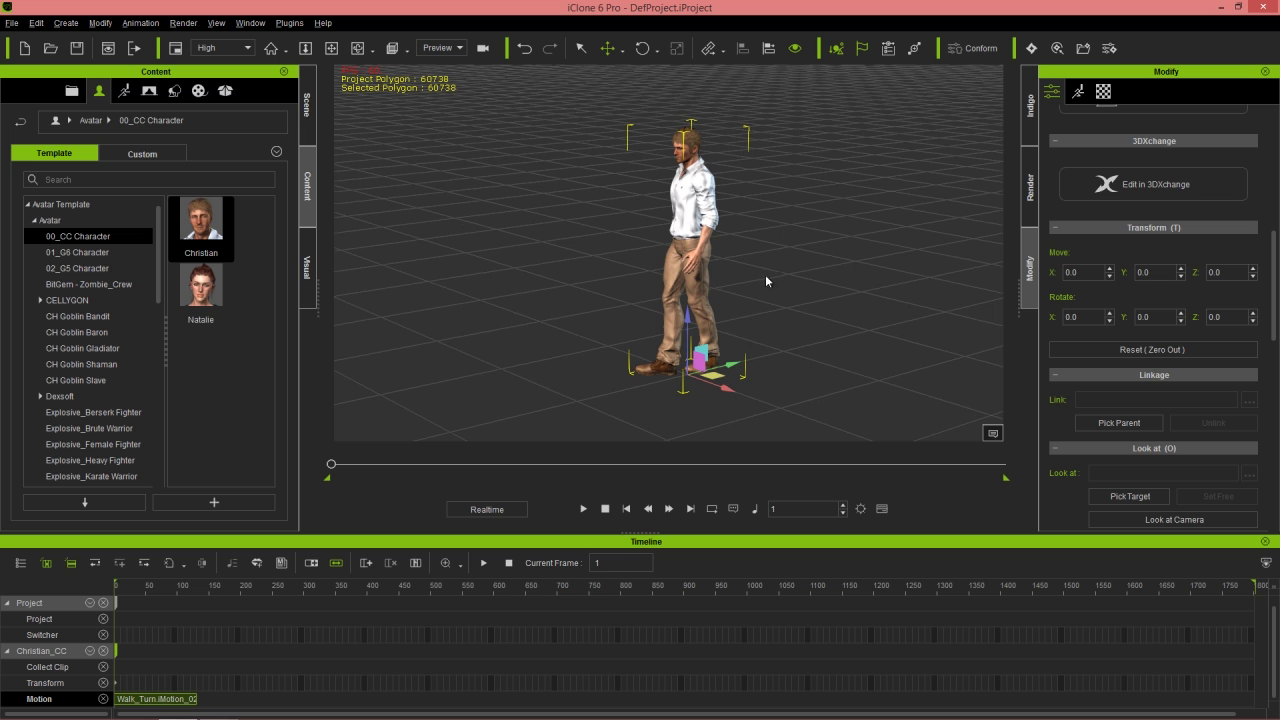
pyautogui.moveTo(748, 278); pyautogui.dragTo(810, 288, button='right')
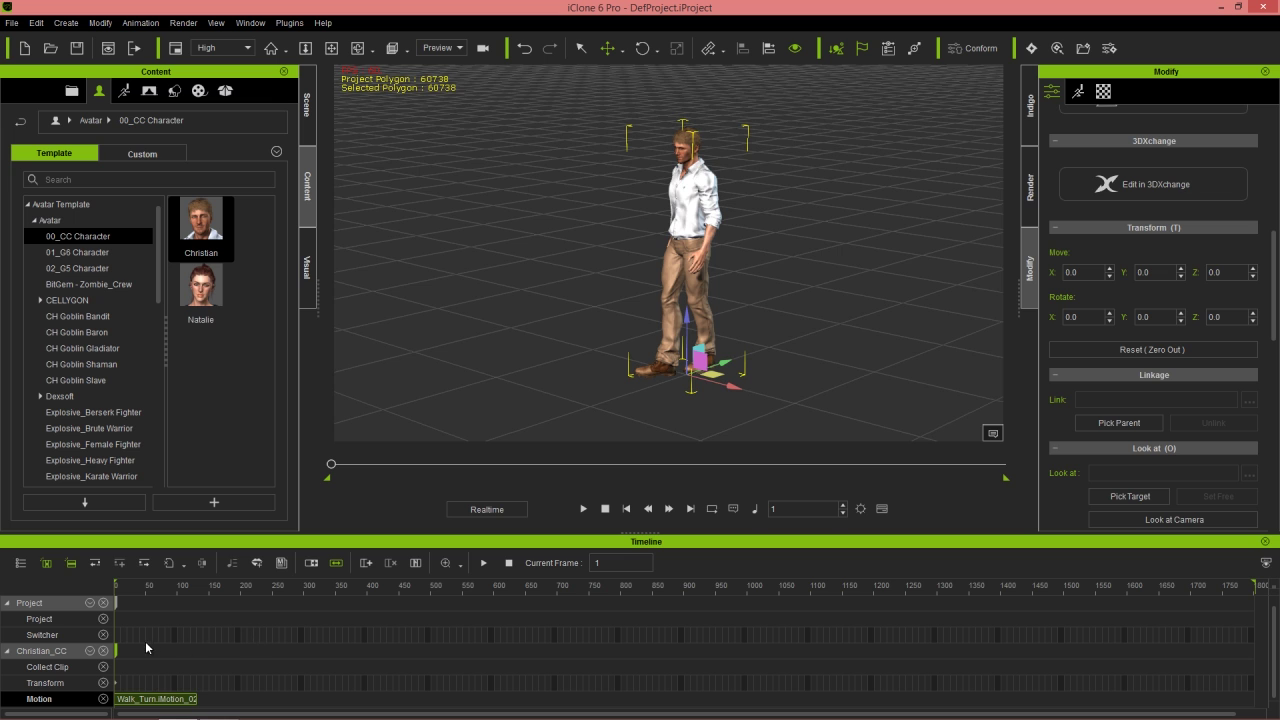
# - Mark the trimmed clip's full length on the Collect Clip track and add it to the library as an iMotion file named test
pyautogui.scroll(6, 164, 662)
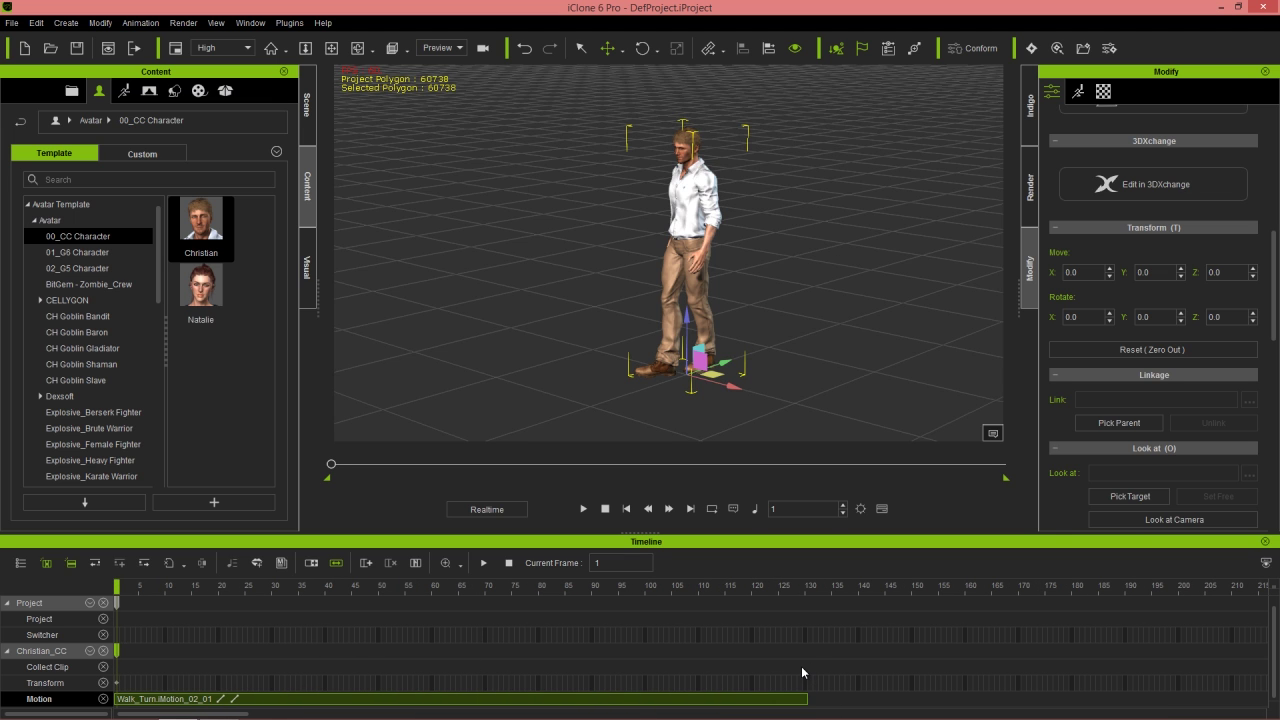
pyautogui.moveTo(805, 665); pyautogui.dragTo(89, 660)
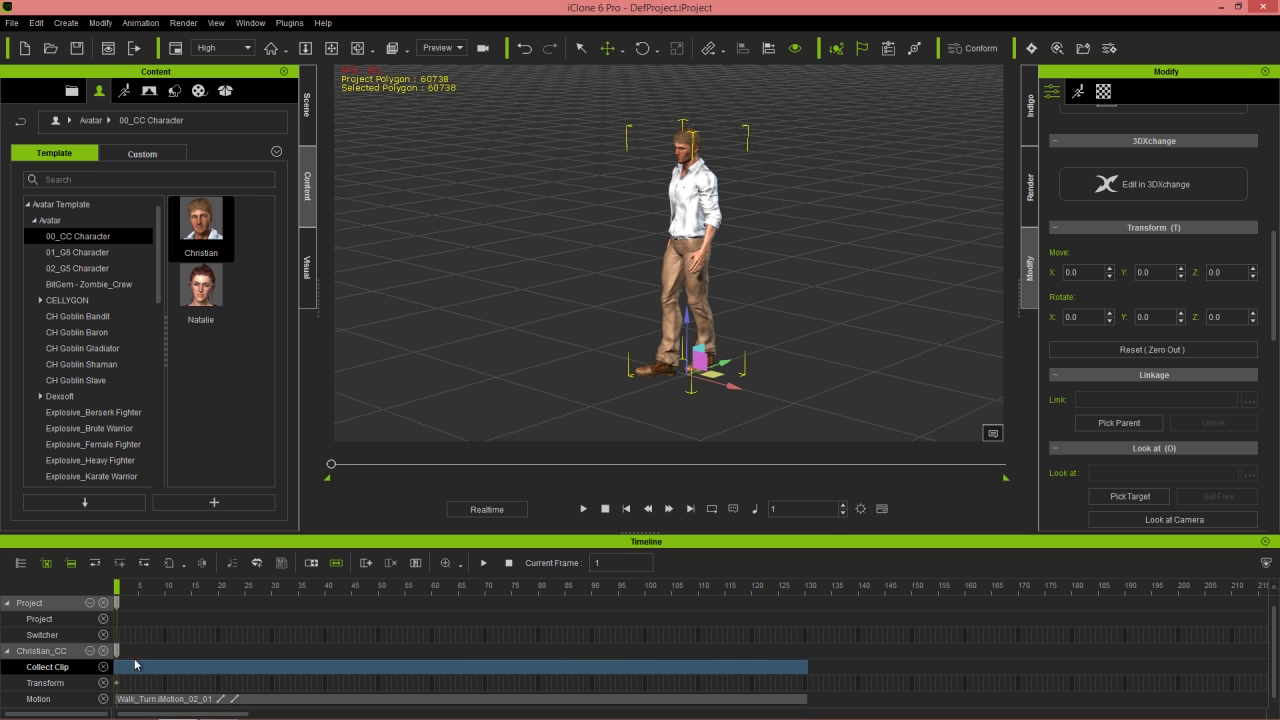
pyautogui.rightClick(149, 668)
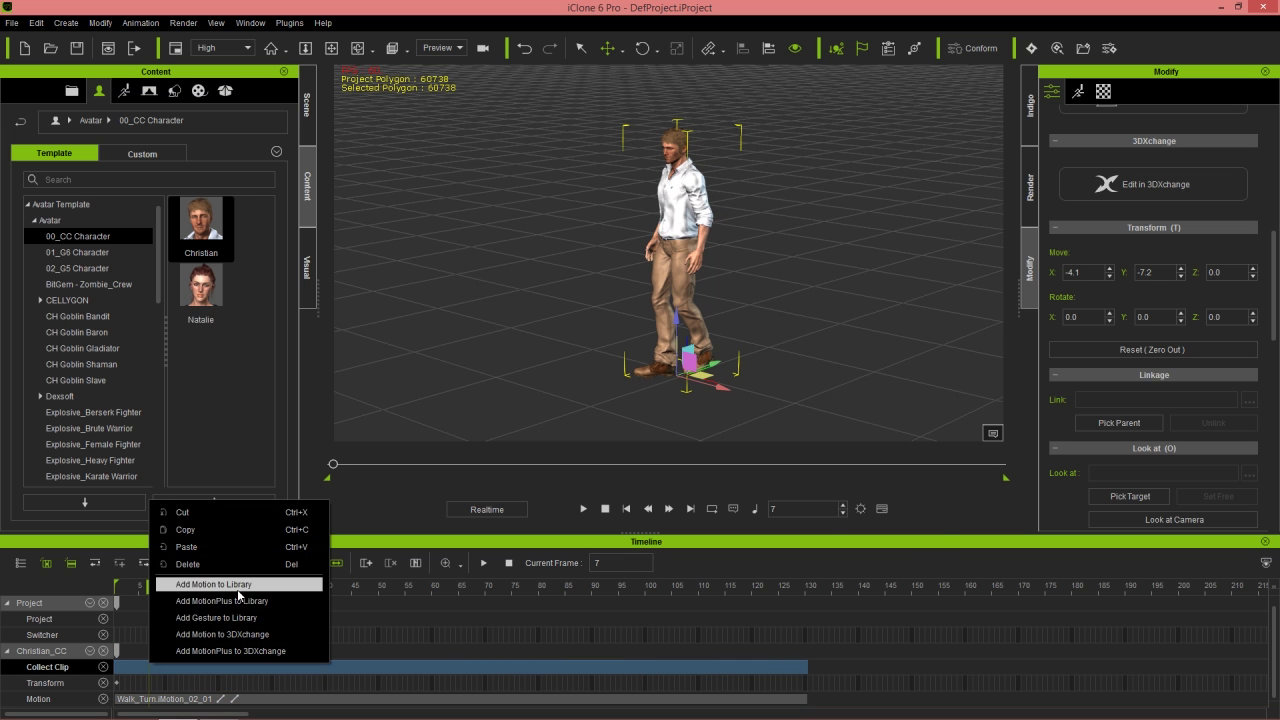
pyautogui.click(238, 597)
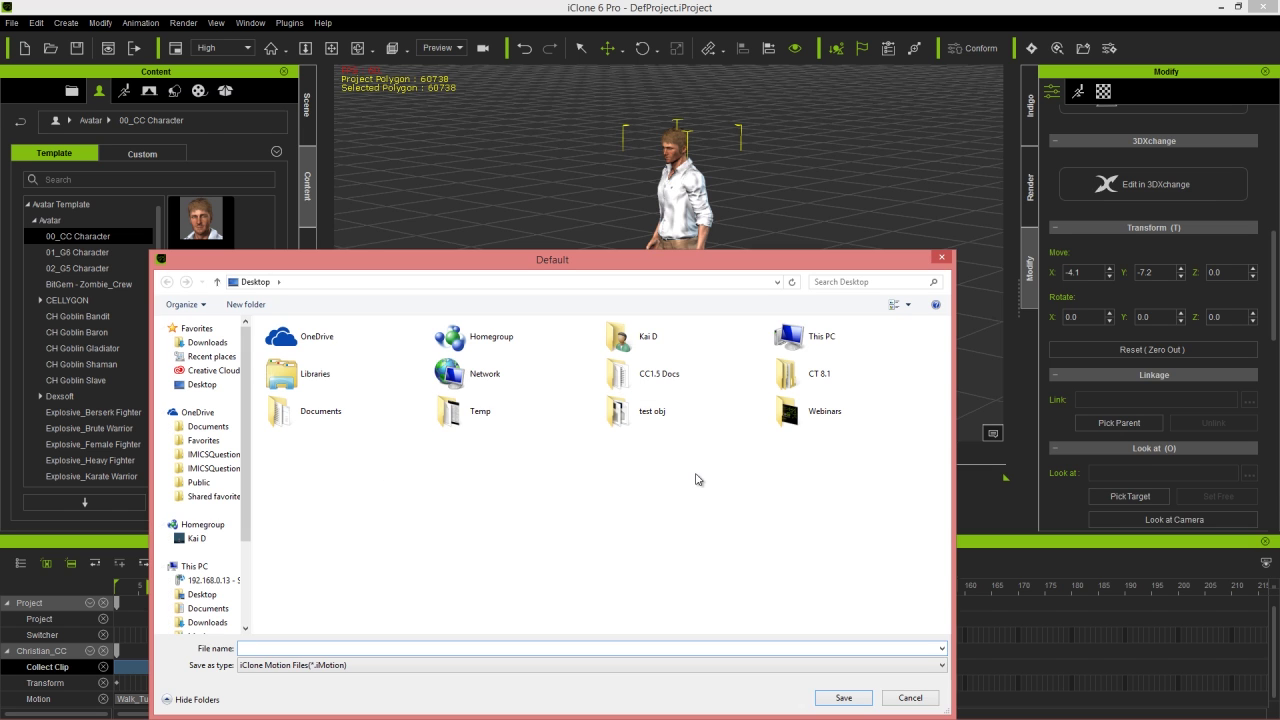
pyautogui.write('test')
pyautogui.press('Return')
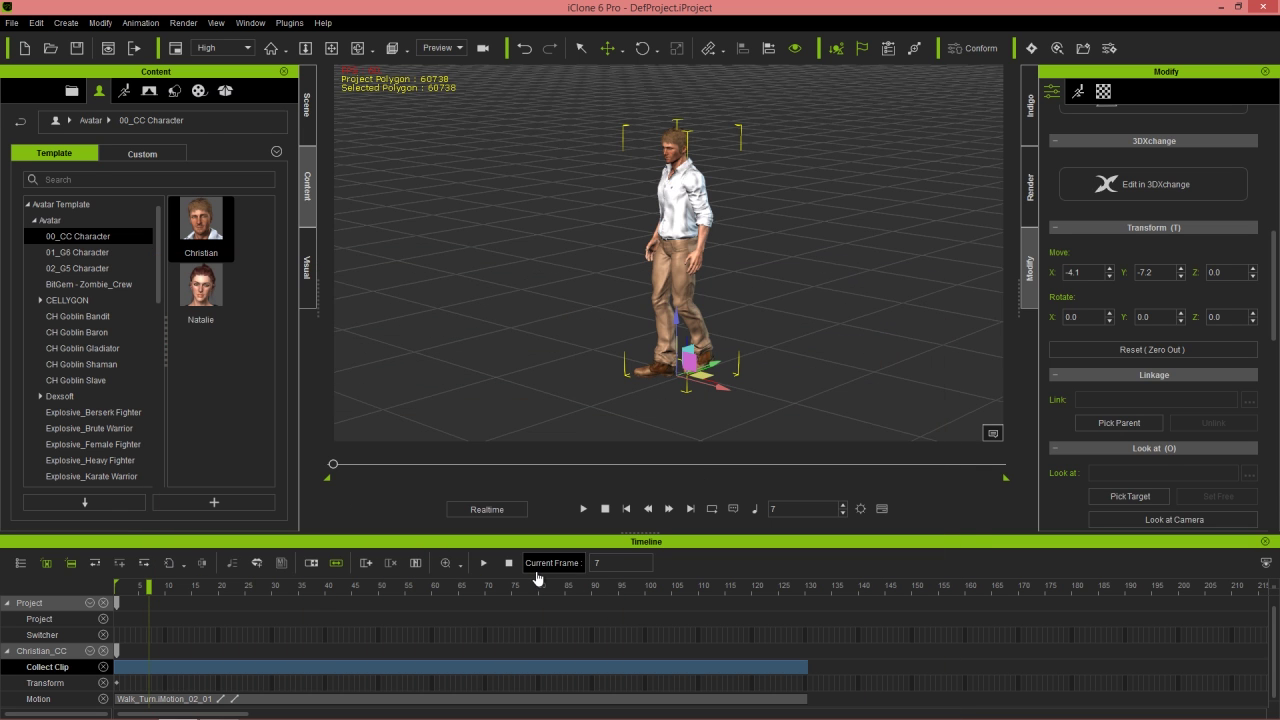
# - Delete the trimmed Walk_Turn clip from the character's Motion track
pyautogui.click(307, 700)
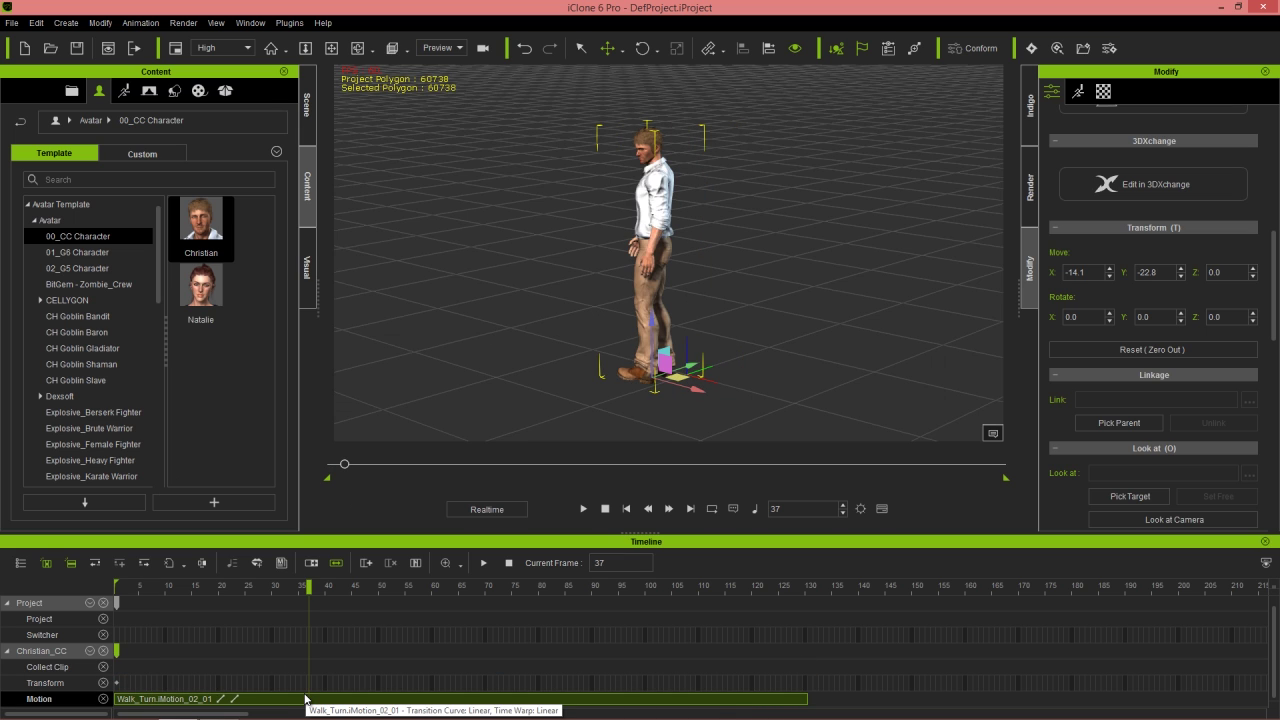
pyautogui.press('Delete')
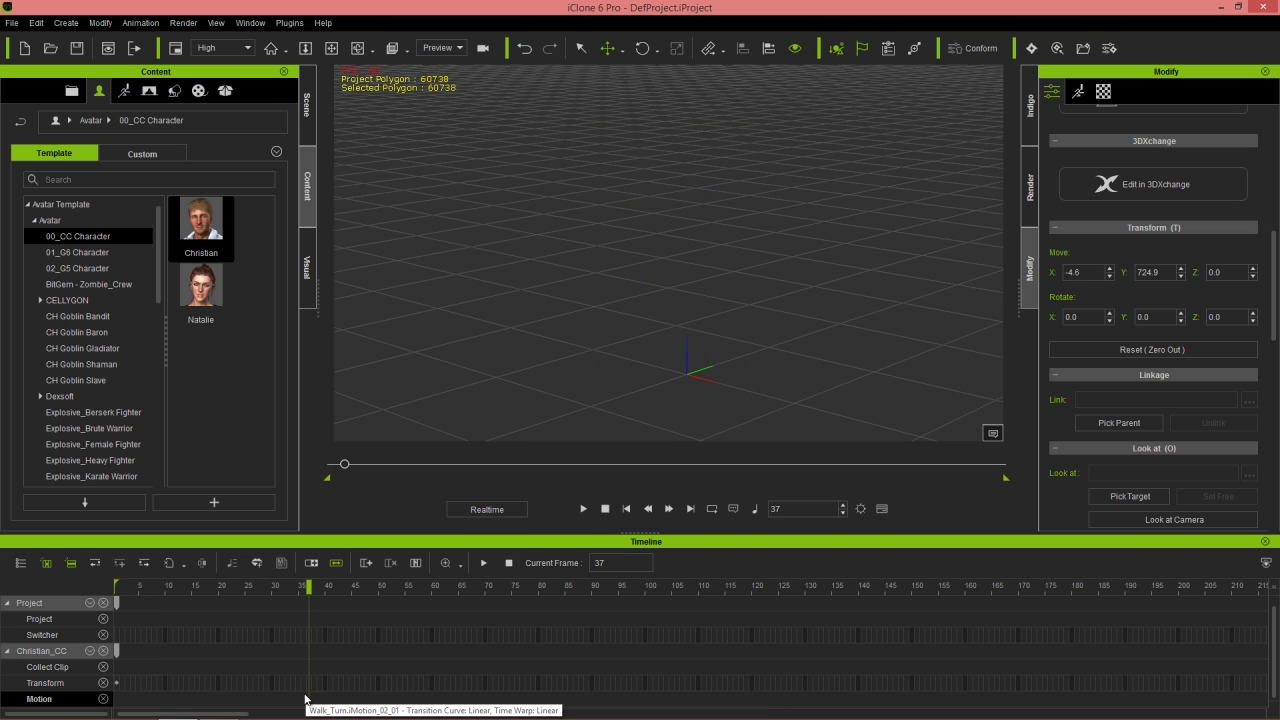
# - Return to frame 1 and zero out the character's transform so it stands at the origin
pyautogui.click(605, 509)
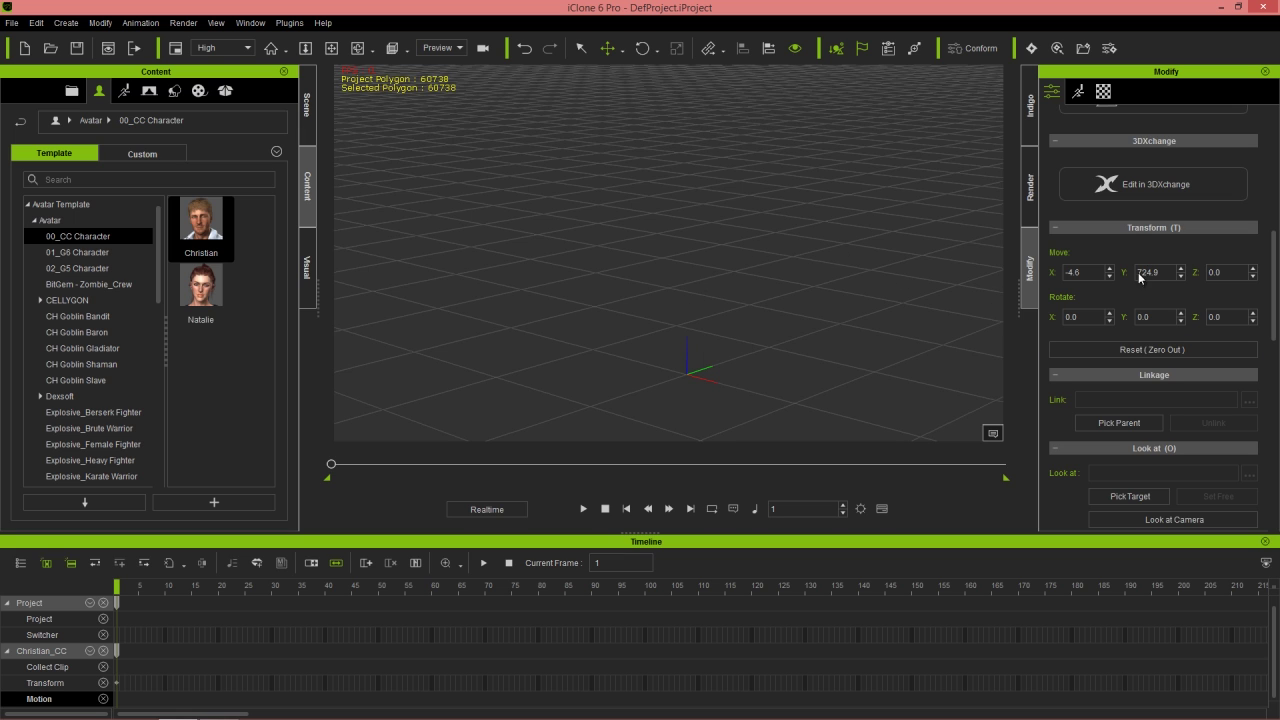
pyautogui.click(1164, 351)
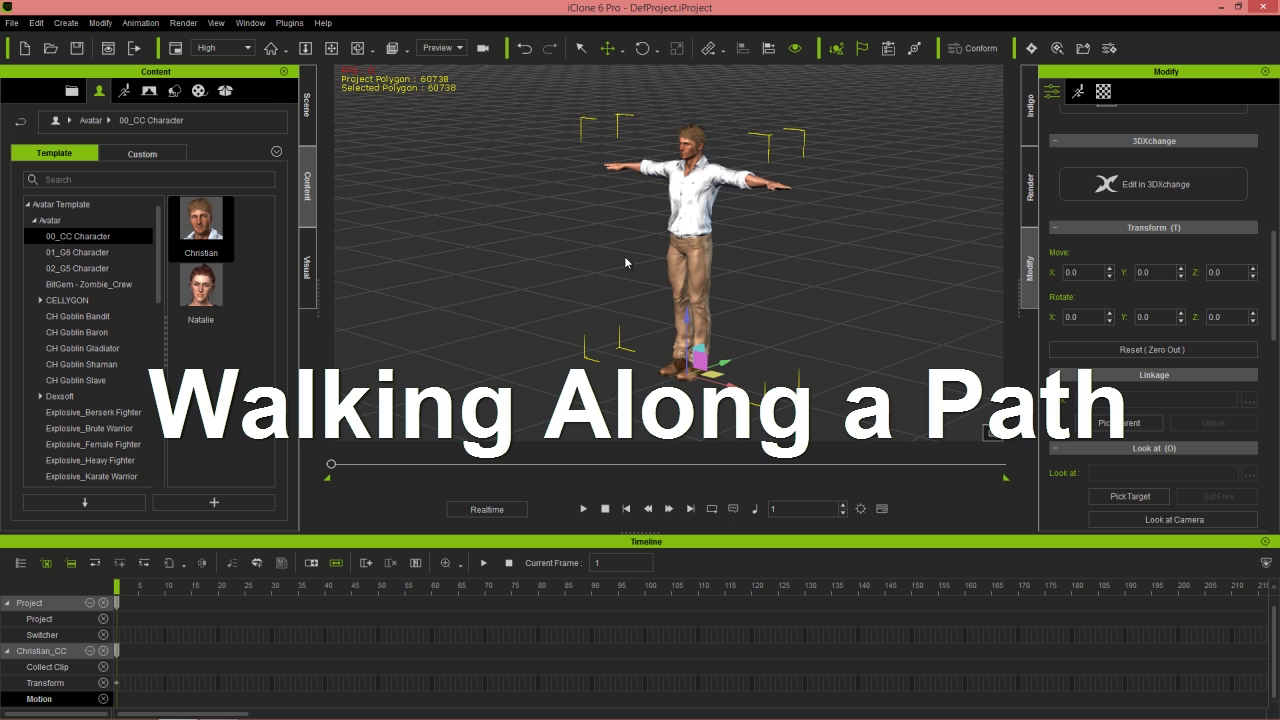
pyautogui.moveTo(666, 218); pyautogui.dragTo(790, 258, button='right')
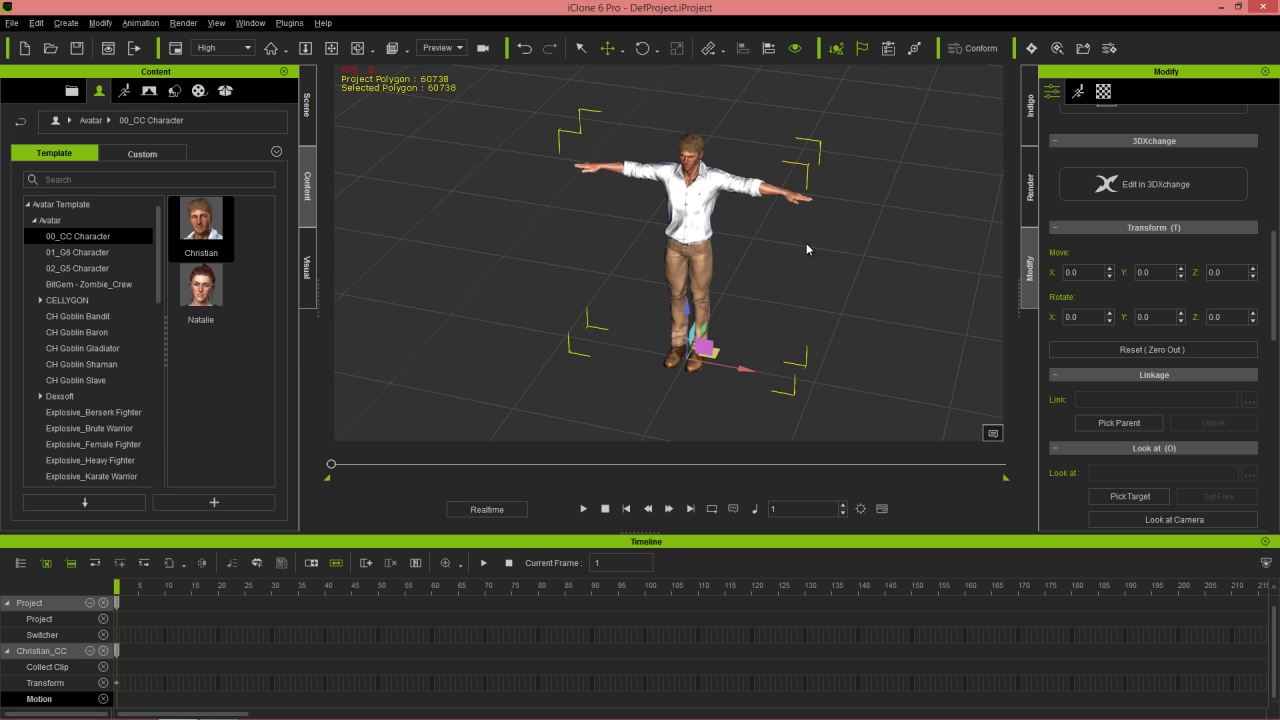
pyautogui.moveTo(849, 280); pyautogui.dragTo(708, 190, button='right')
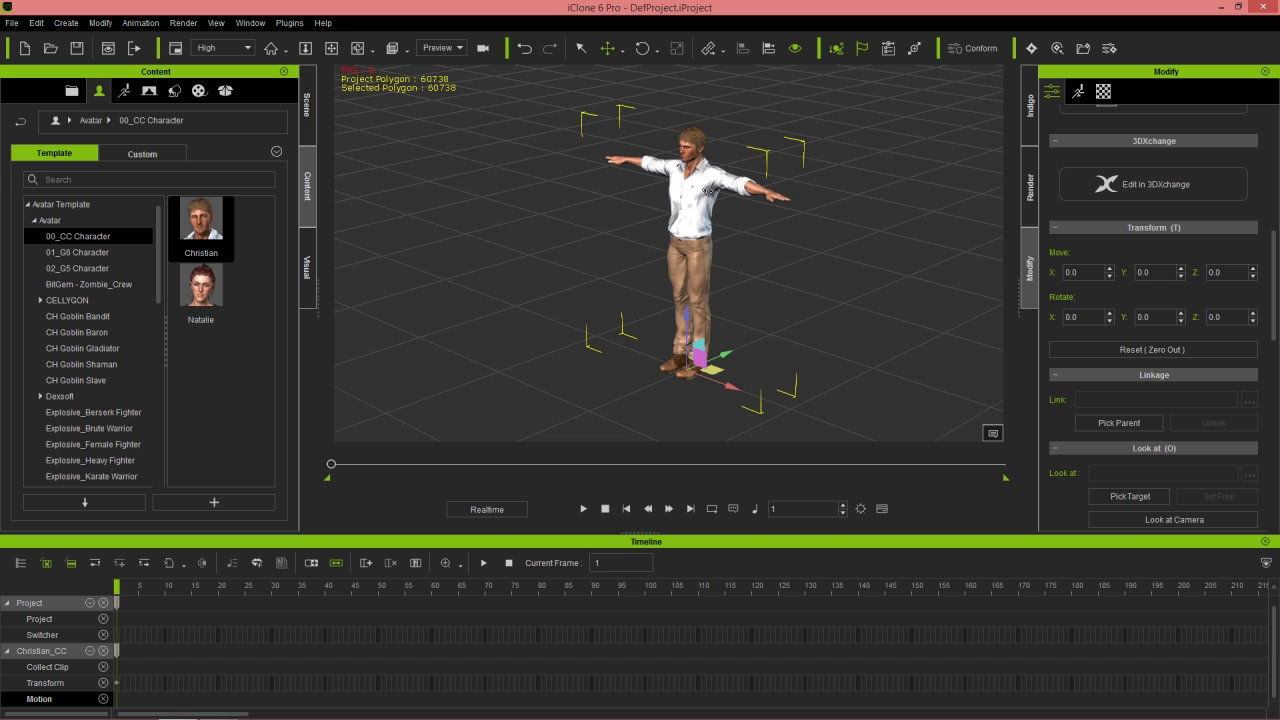
# - Draw a five-point U-shaped path in top view, starting at the character's feet and ending level with the start across the grid
pyautogui.press('j')
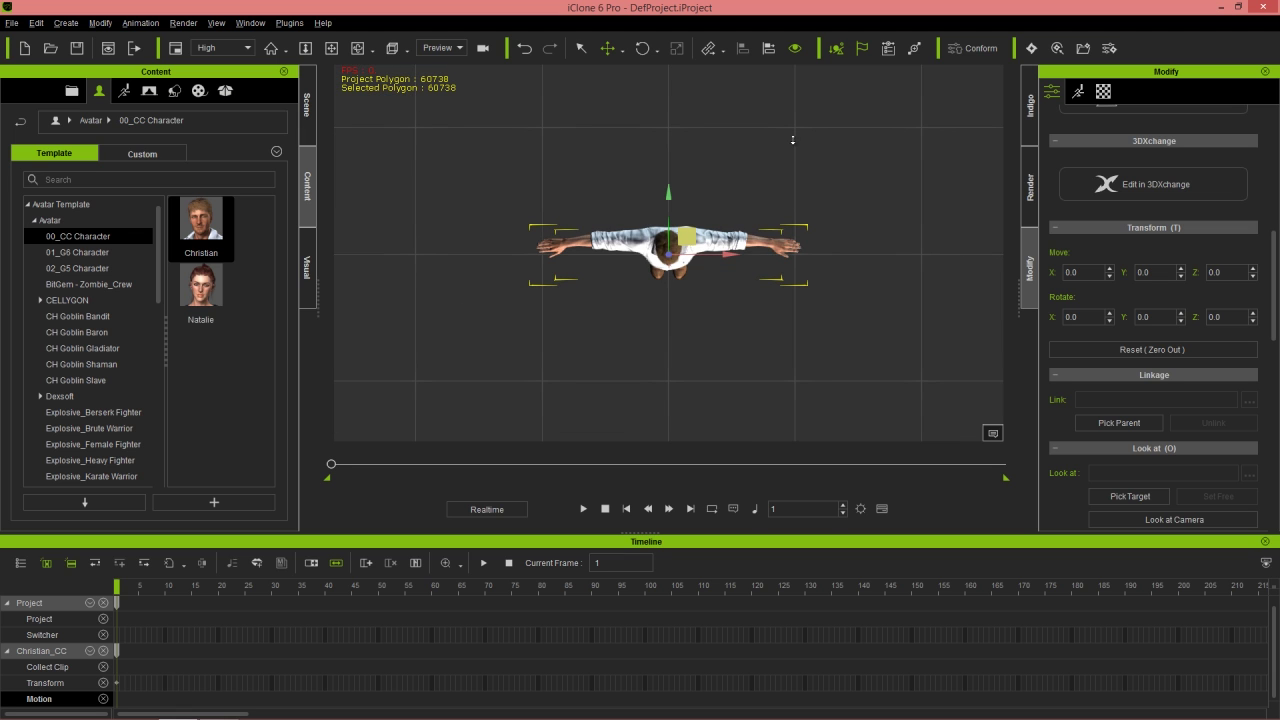
pyautogui.scroll(-3, 809, 314)
pyautogui.moveTo(789, 289); pyautogui.dragTo(901, 257, button='middle')
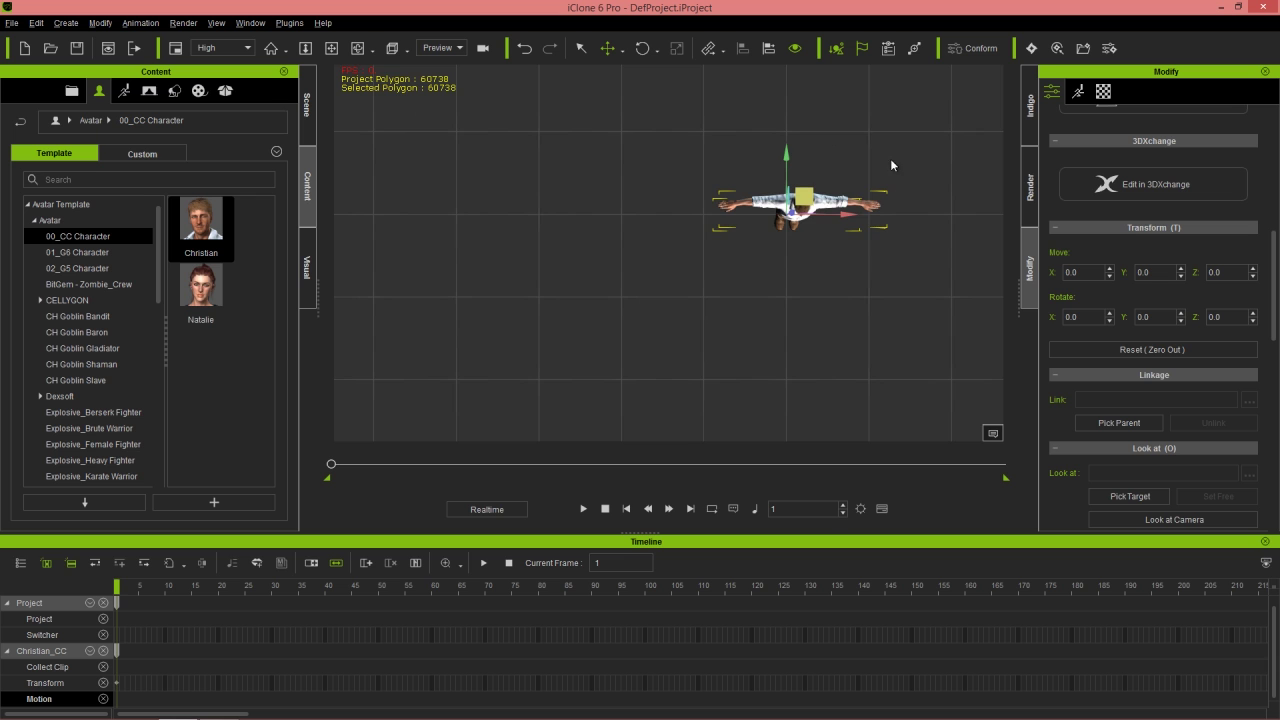
pyautogui.scroll(-3, 948, 317)
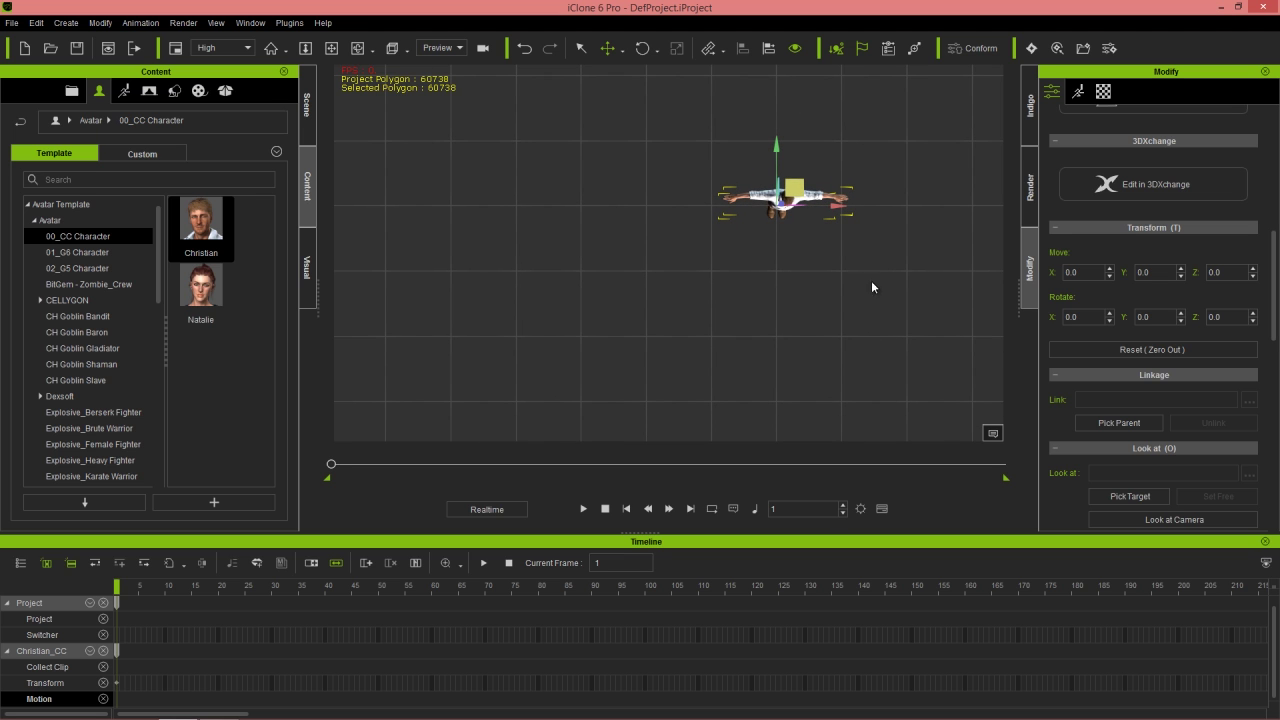
pyautogui.click(66, 23)
pyautogui.click(120, 180)
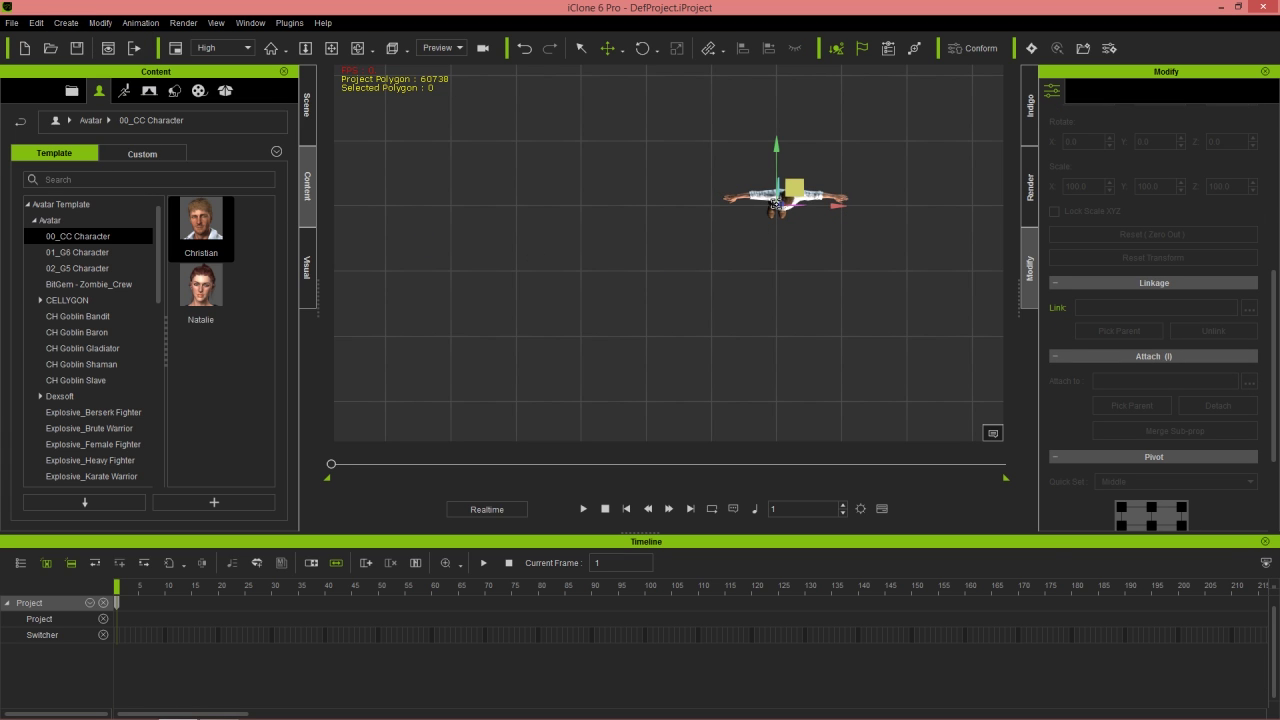
pyautogui.click(774, 205)
pyautogui.click(747, 269)
pyautogui.click(647, 335)
pyautogui.click(549, 271)
pyautogui.click(514, 208)
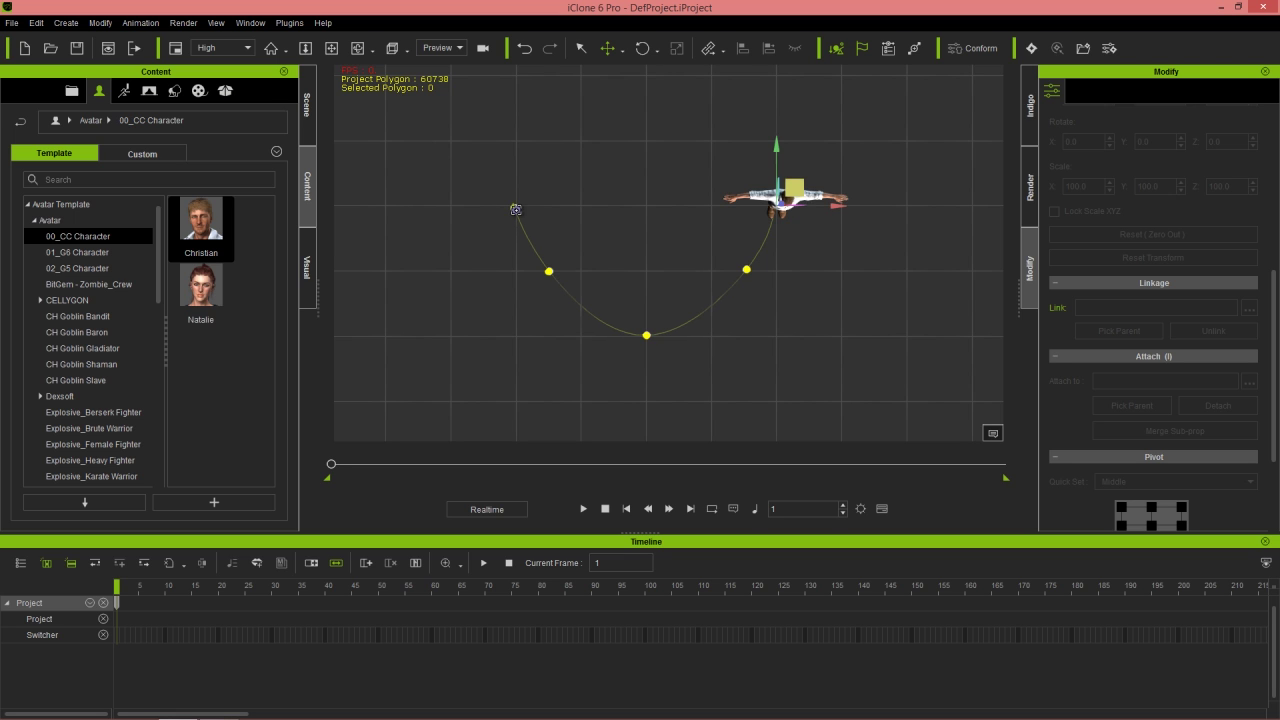
pyautogui.rightClick(566, 257)
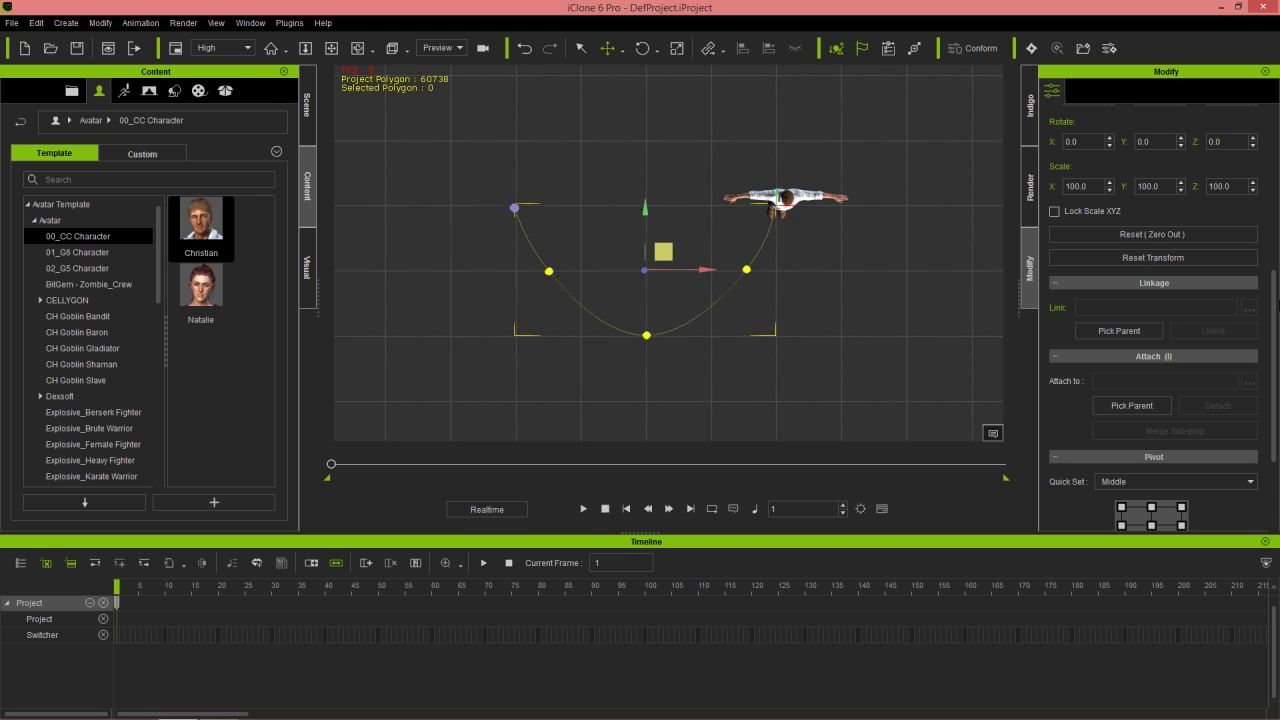
# - Edit the path by moving its middle point slightly along the Y axis toward the inside of the curve
pyautogui.scroll(5, 1273, 300)
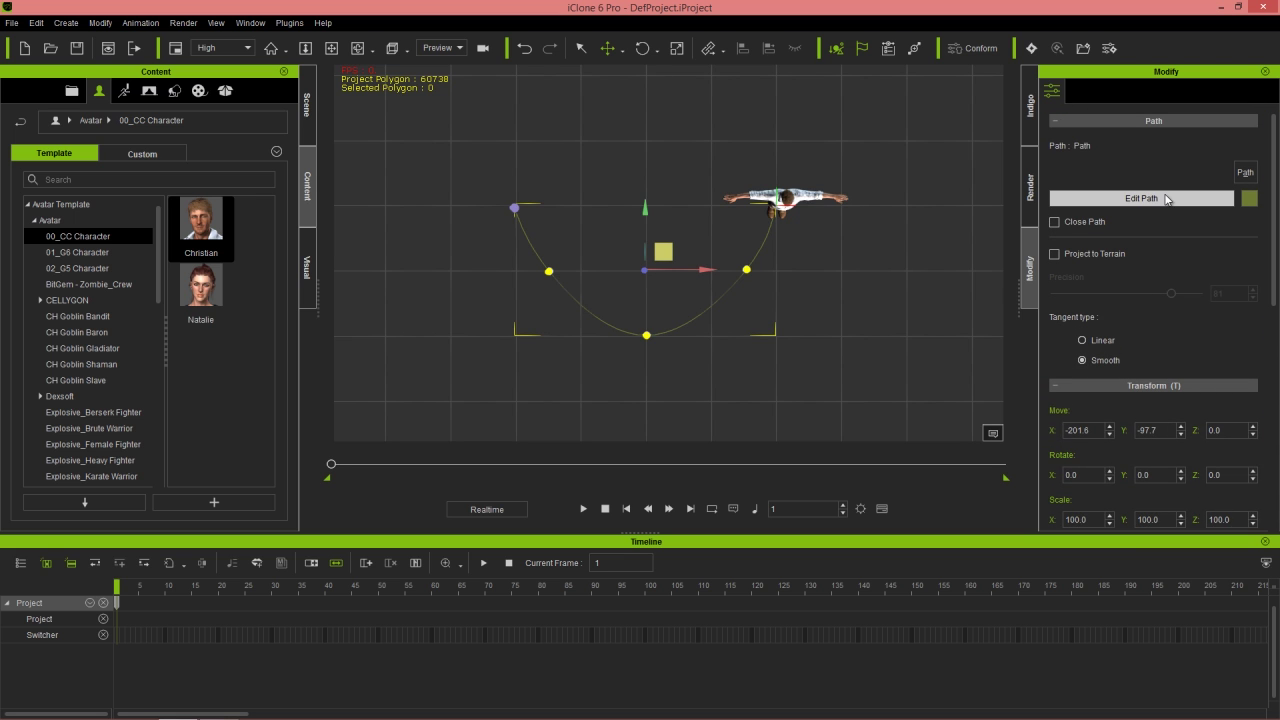
pyautogui.click(1166, 199)
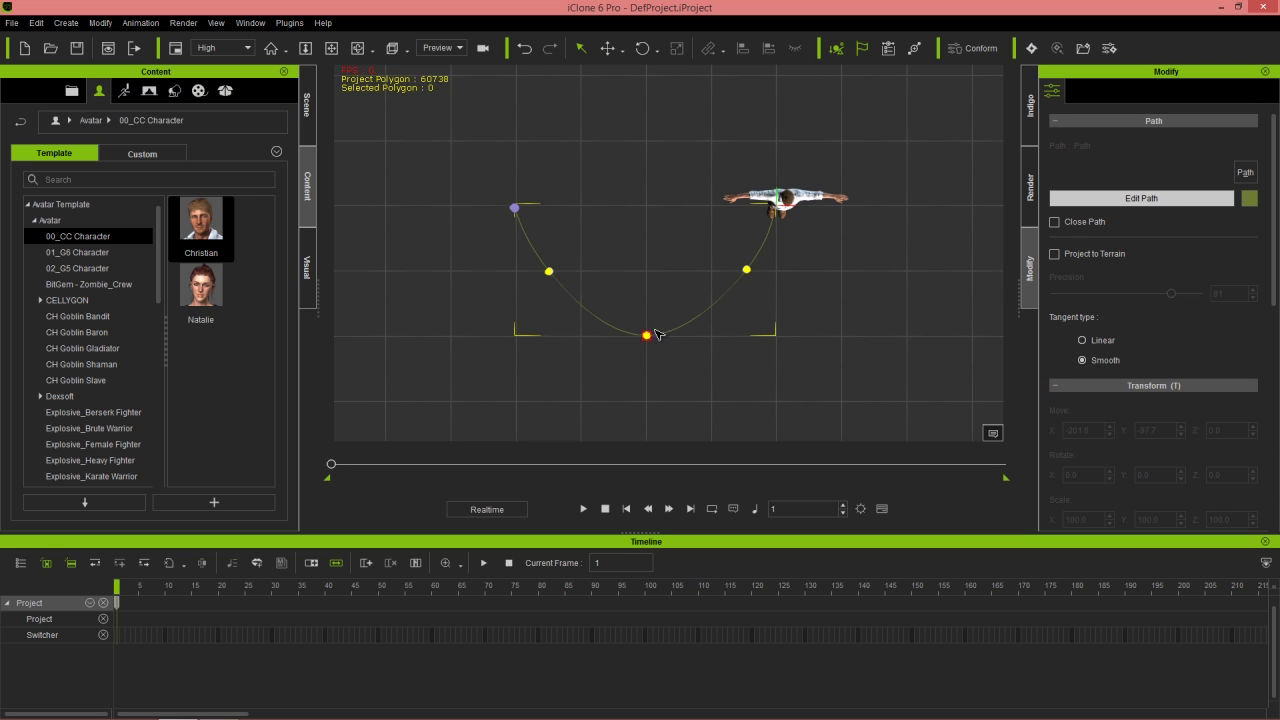
pyautogui.press('w')
pyautogui.moveTo(647, 277); pyautogui.dragTo(648, 271)
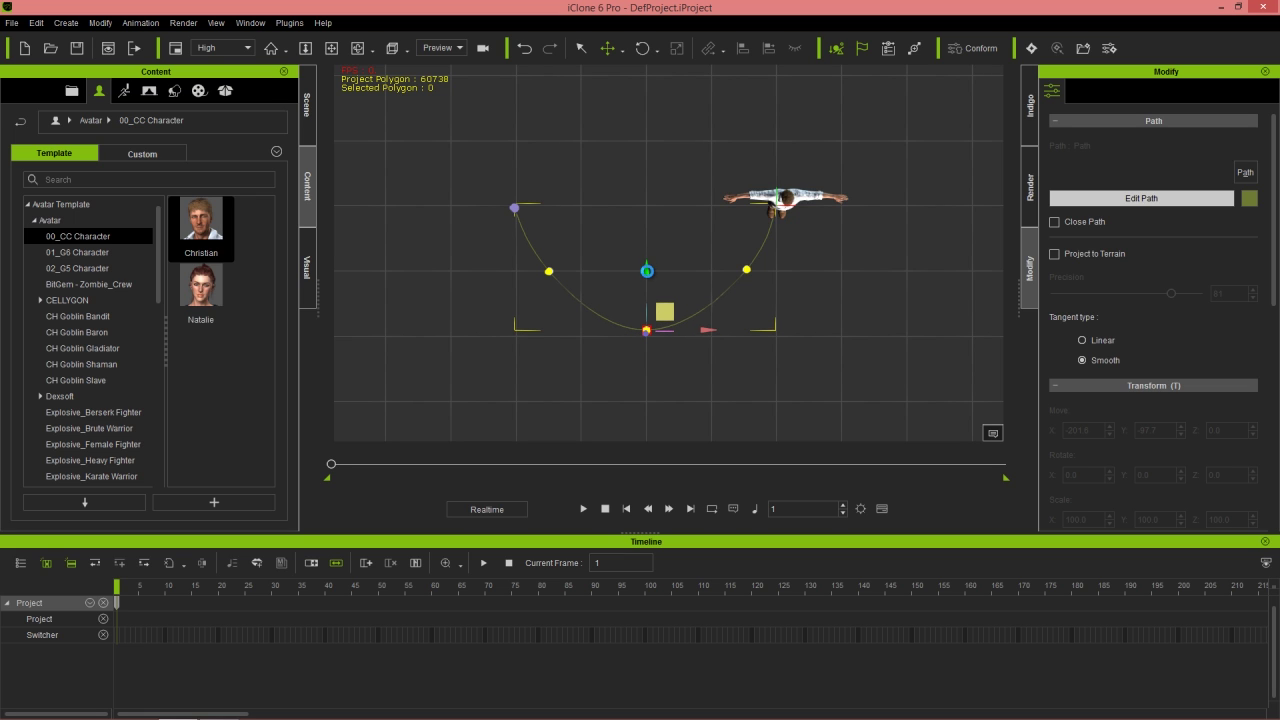
pyautogui.rightClick(663, 267)
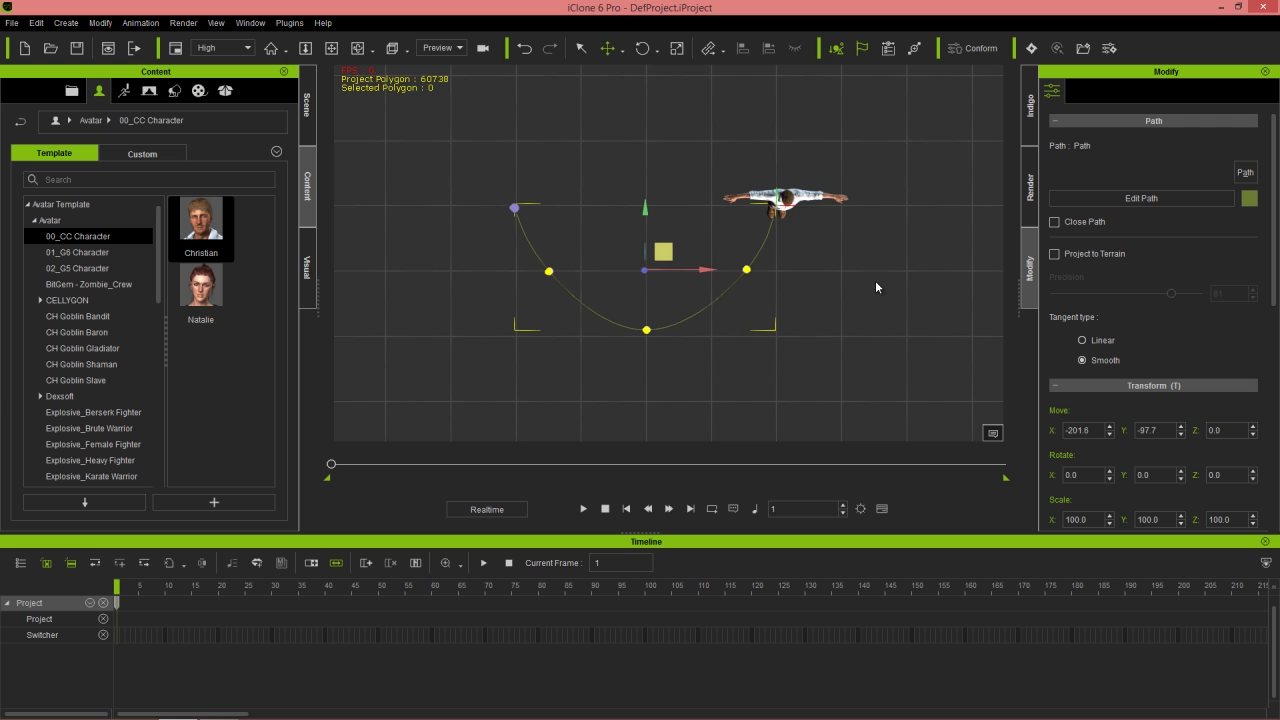
# - Open Motion Puppet for the character and preview the third male preset, a basic walk, in the Move category
pyautogui.moveTo(888, 355); pyautogui.dragTo(810, 114, button='right')
pyautogui.moveTo(560, 400); pyautogui.dragTo(986, 234, button='right')
pyautogui.moveTo(880, 350); pyautogui.dragTo(894, 274, button='right')
pyautogui.moveTo(894, 230); pyautogui.dragTo(888, 274, button='middle')
pyautogui.scroll(3, 884, 190)
pyautogui.moveTo(940, 307); pyautogui.dragTo(870, 313, button='right')
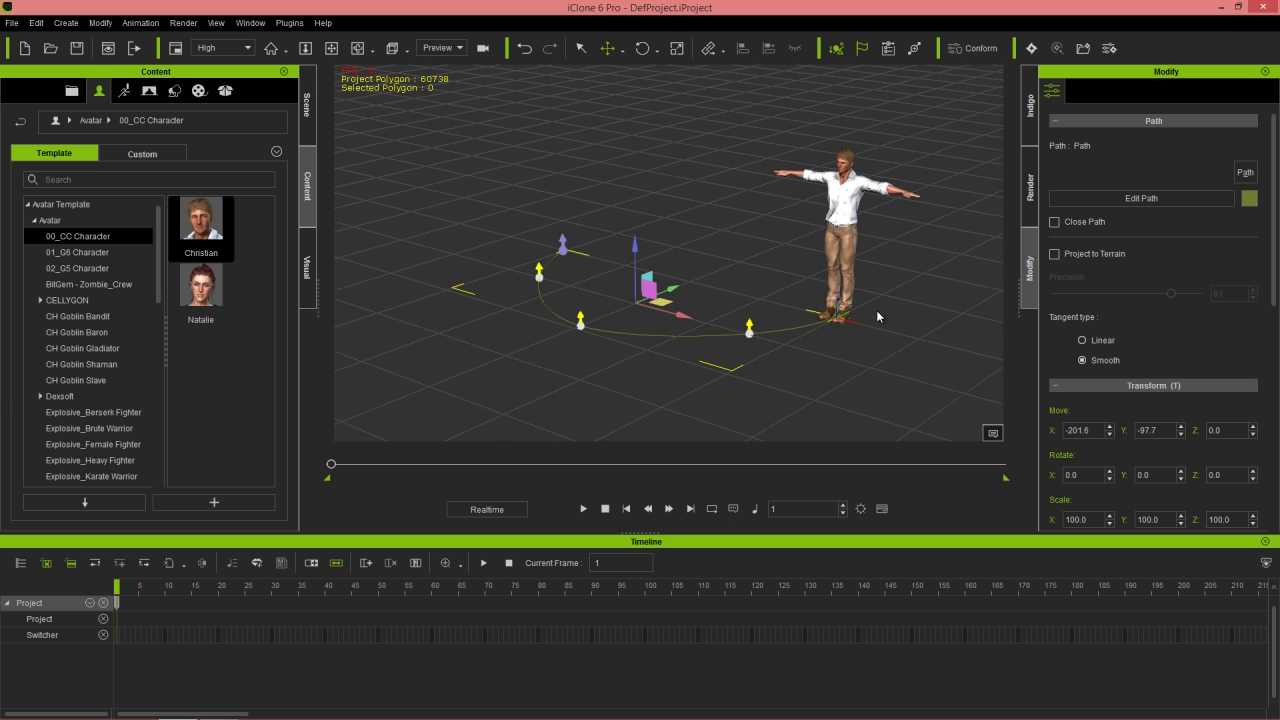
pyautogui.click(848, 215)
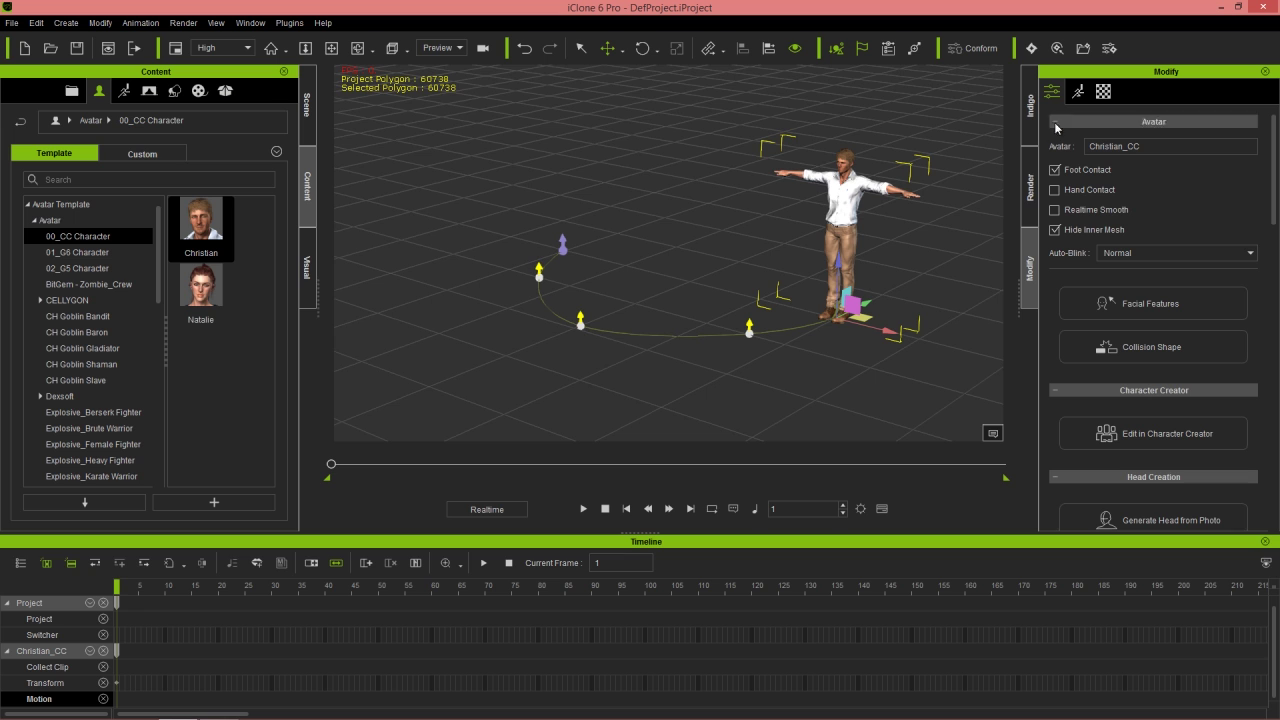
pyautogui.click(1080, 93)
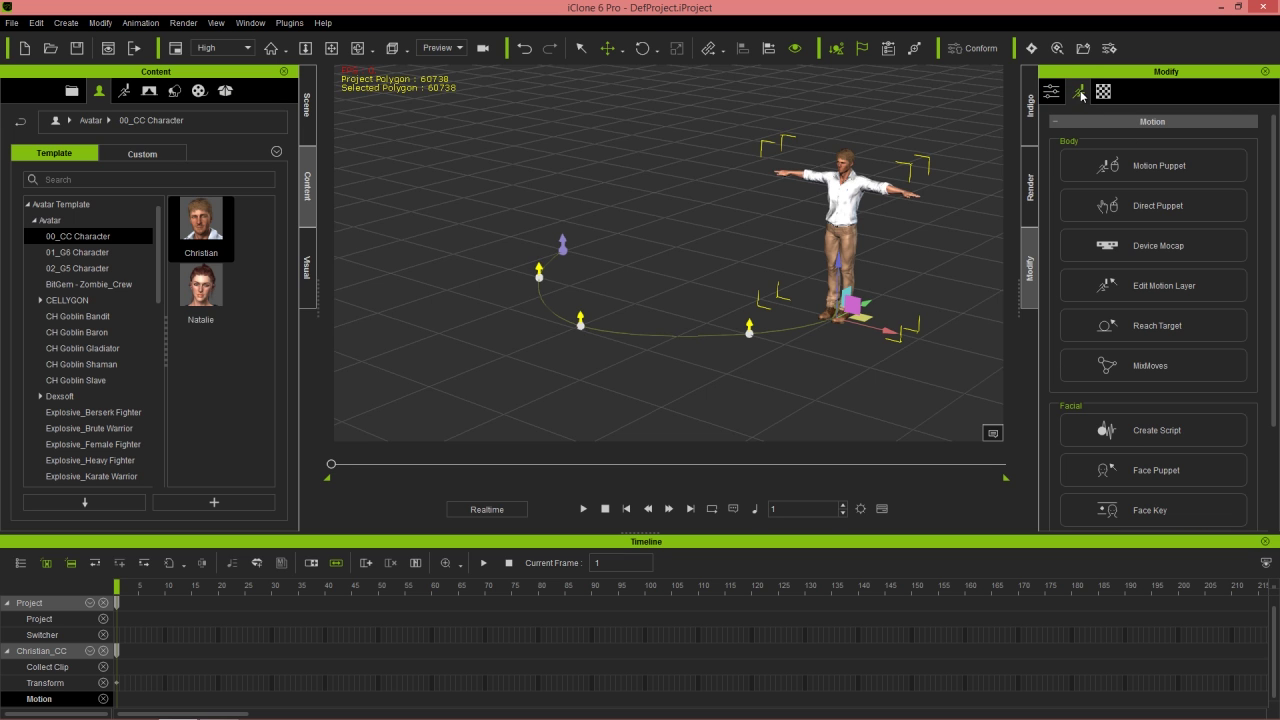
pyautogui.click(1159, 168)
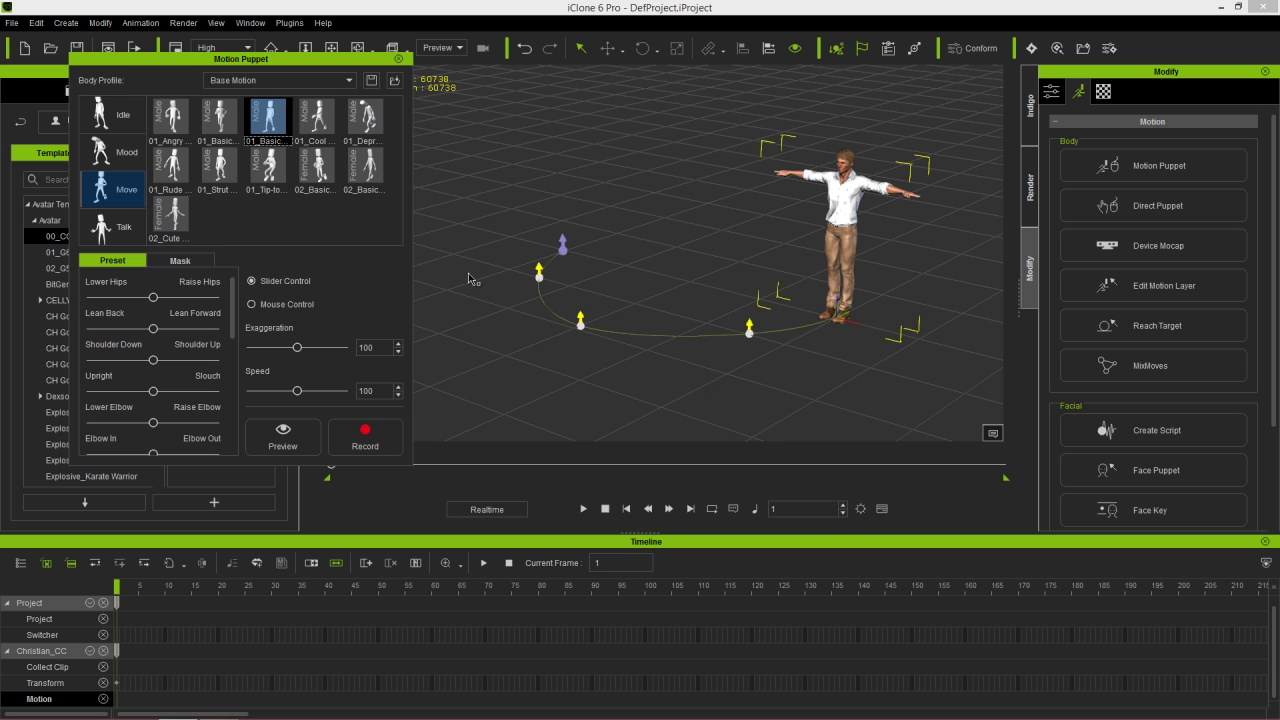
pyautogui.press('space')
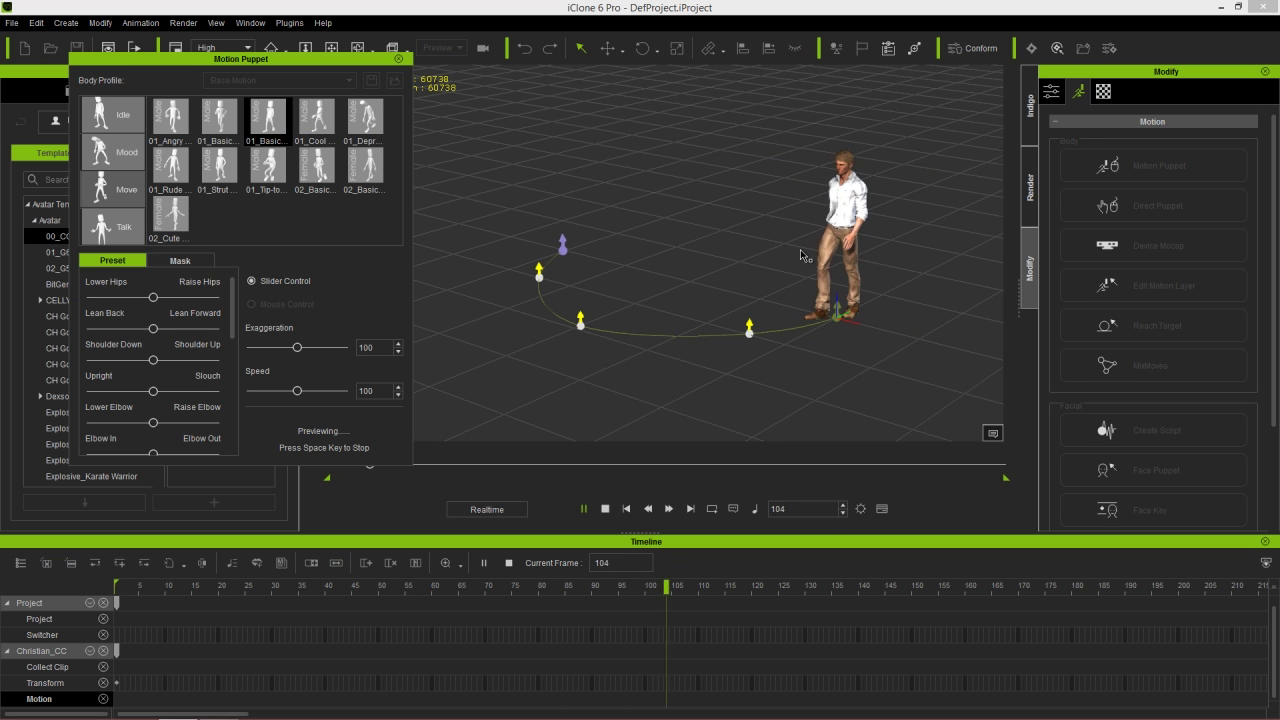
pyautogui.press('space')
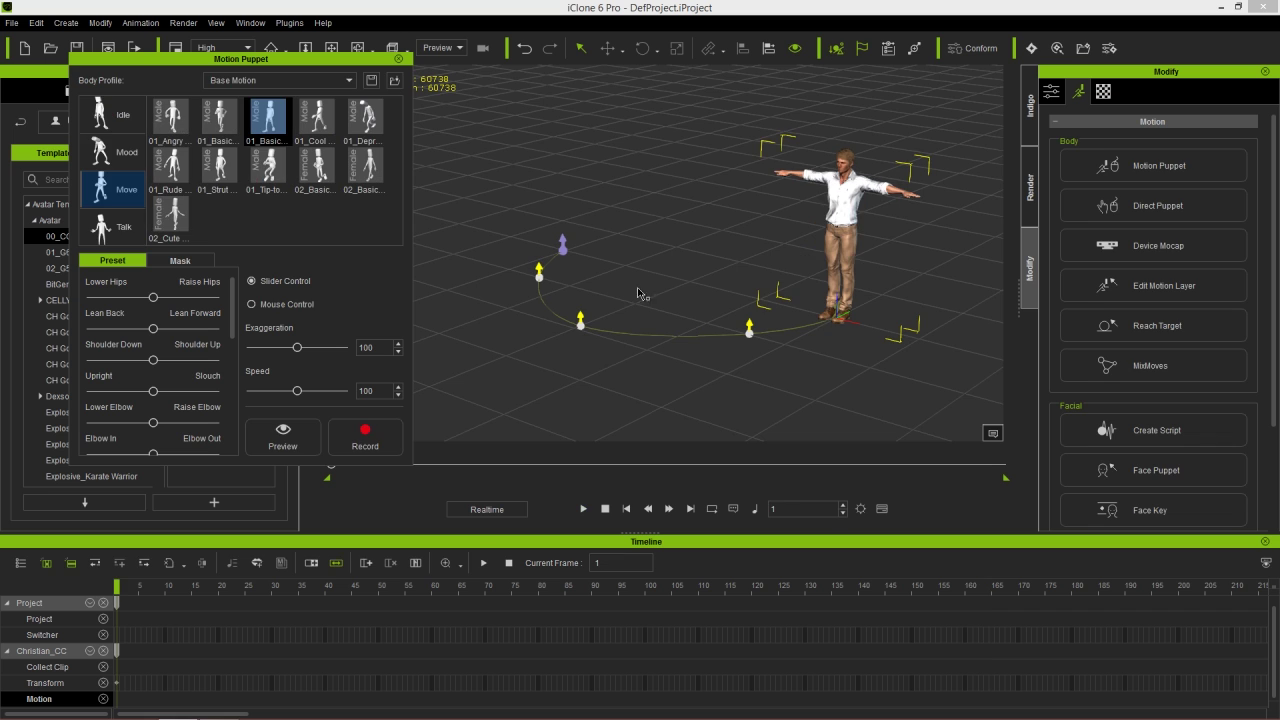
# - Record the male basic walk in Motion Puppet from frame 1 to about frame 405
pyautogui.click(362, 440)
pyautogui.press('space')
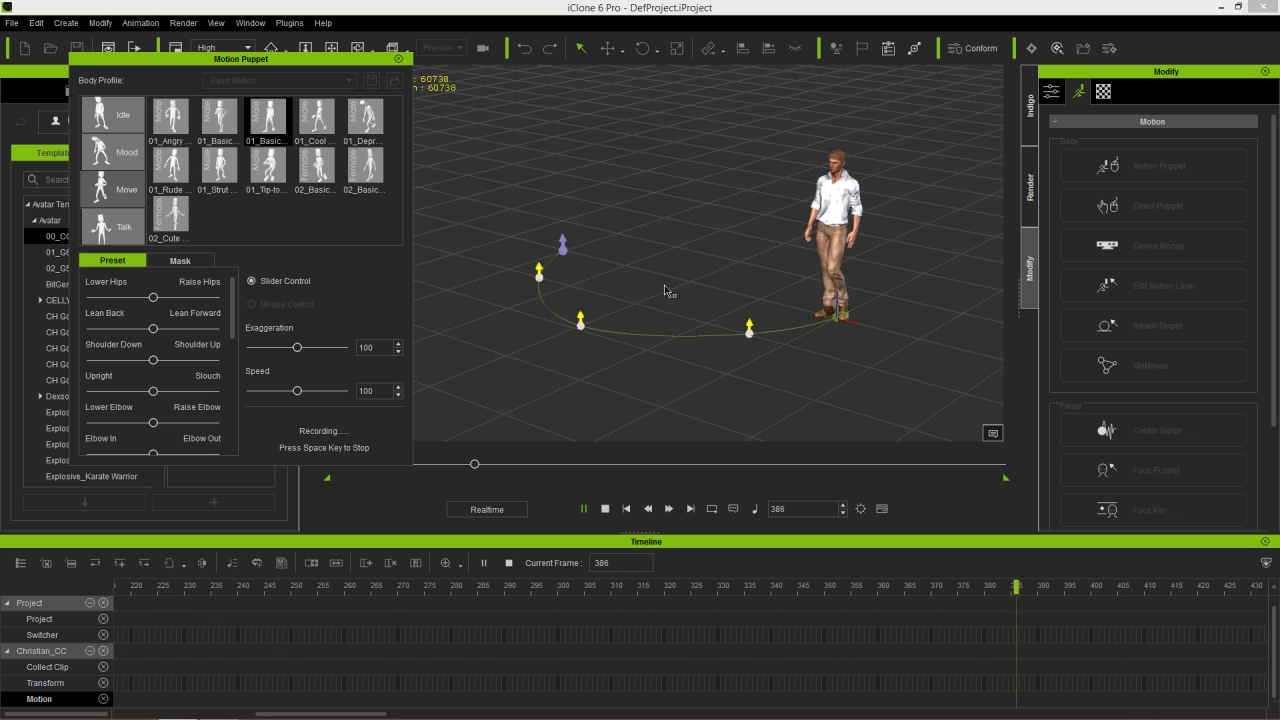
pyautogui.press('space')
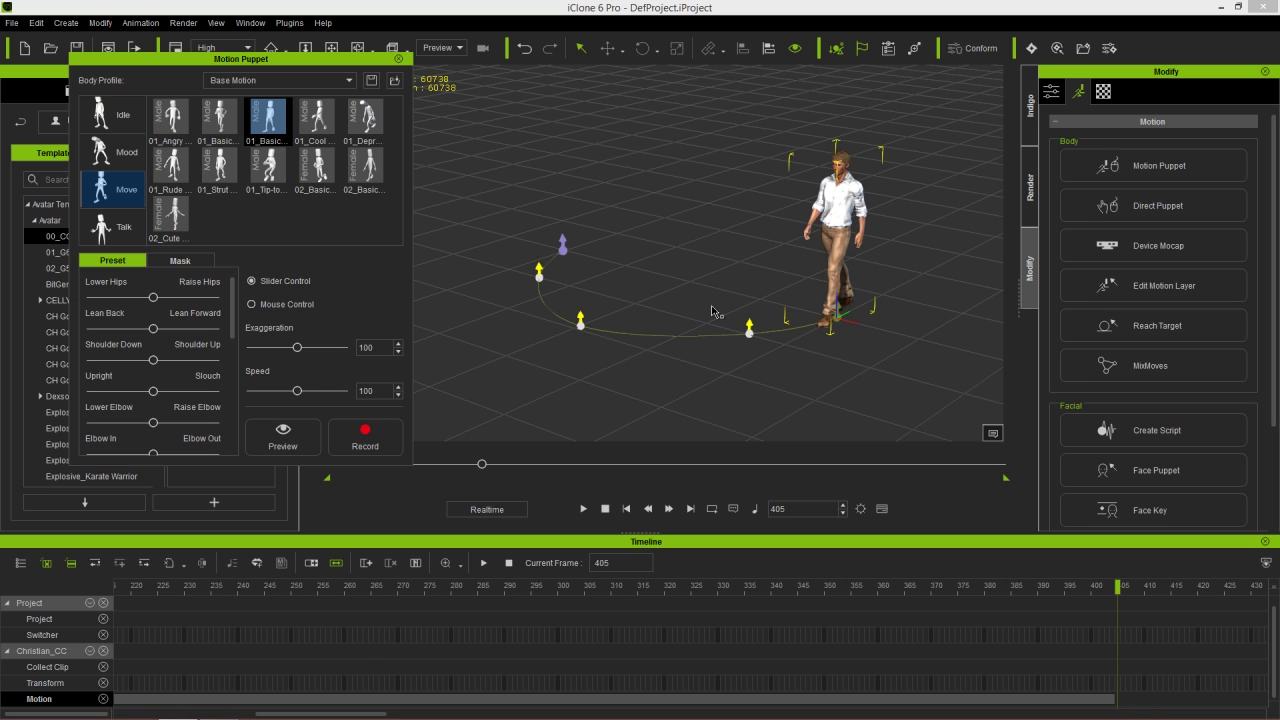
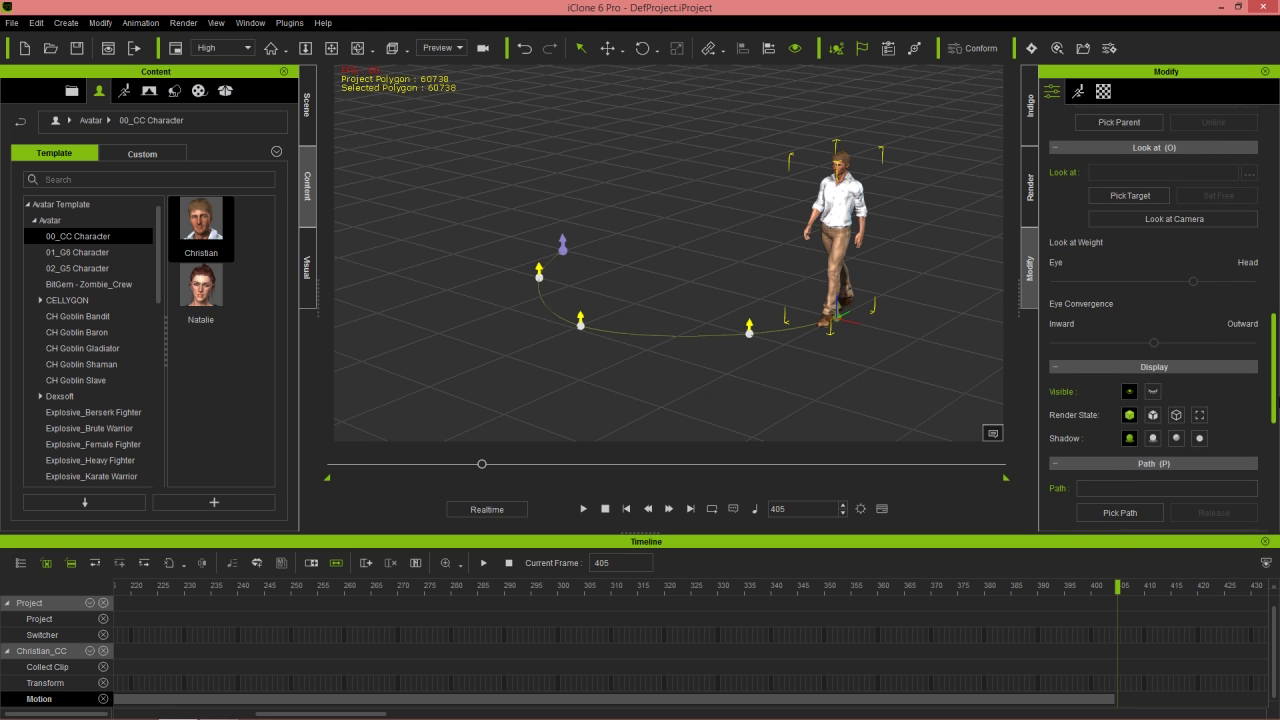
# - Return to frame 1 and attach the walking character to the path at its starting point
pyautogui.scroll(-3, 1150, 320)
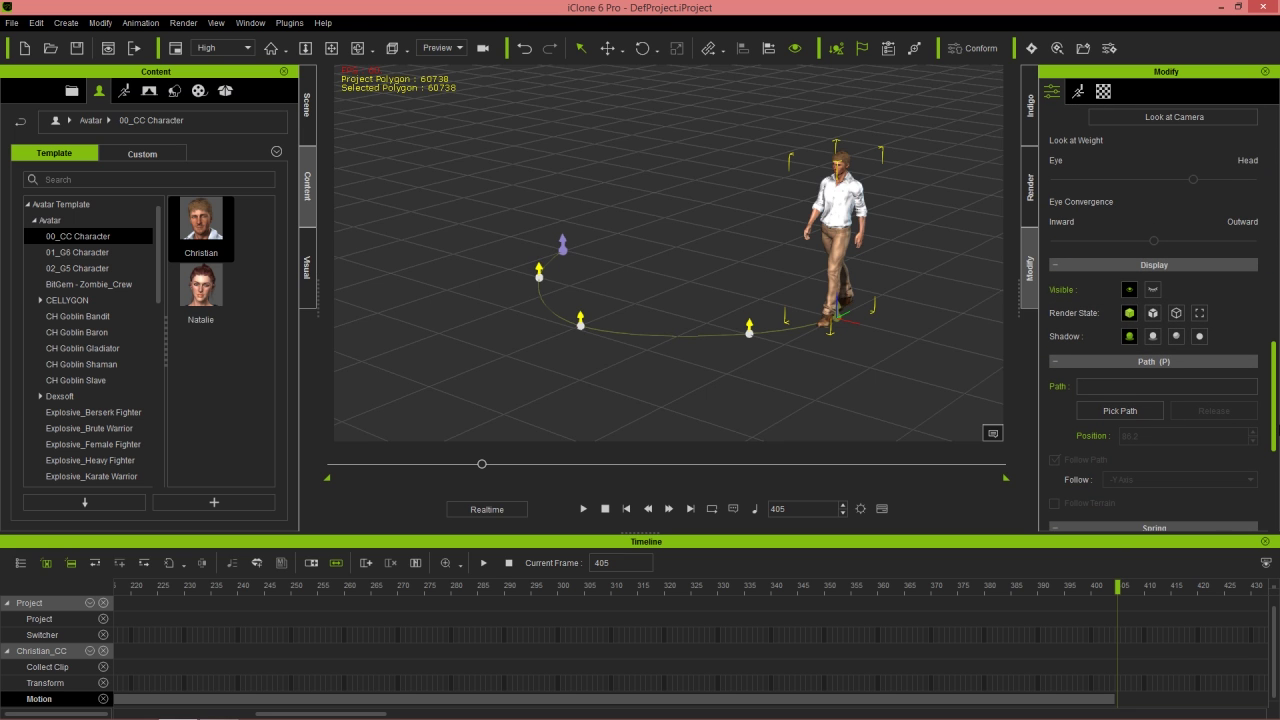
pyautogui.click(622, 510)
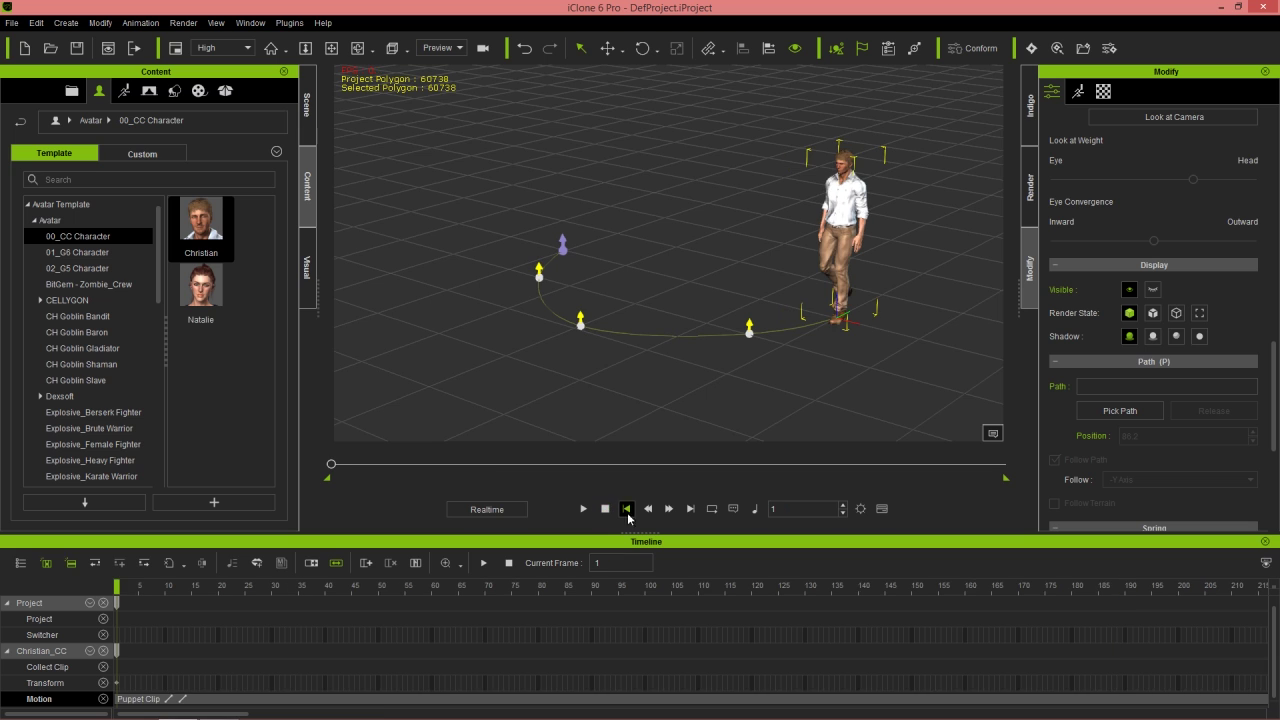
pyautogui.click(1138, 414)
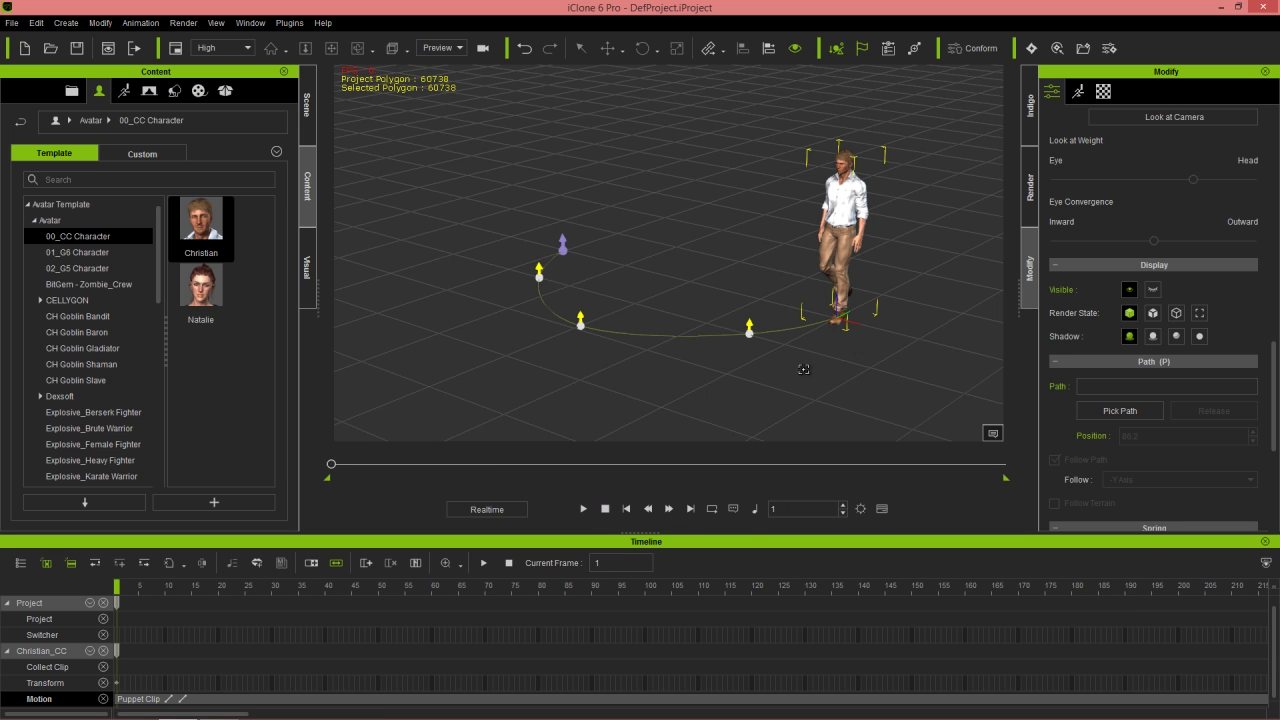
pyautogui.rightClick(902, 372)
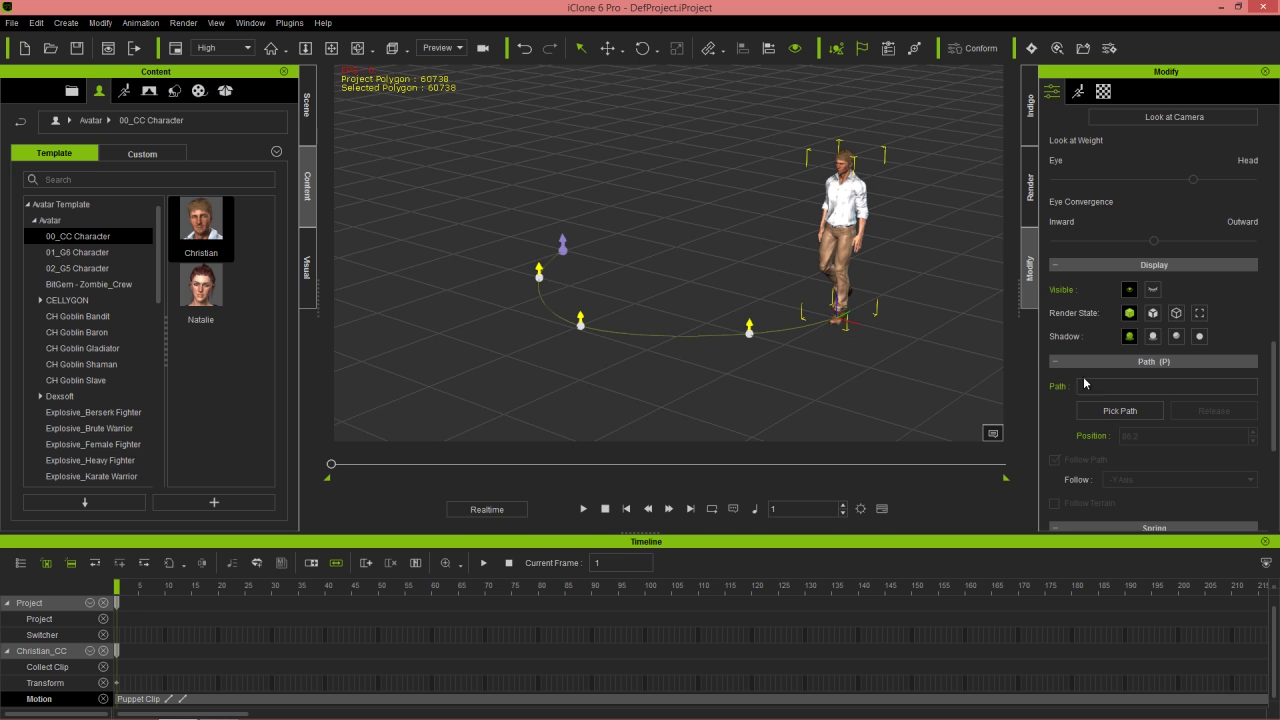
pyautogui.click(1120, 411)
pyautogui.click(835, 316)
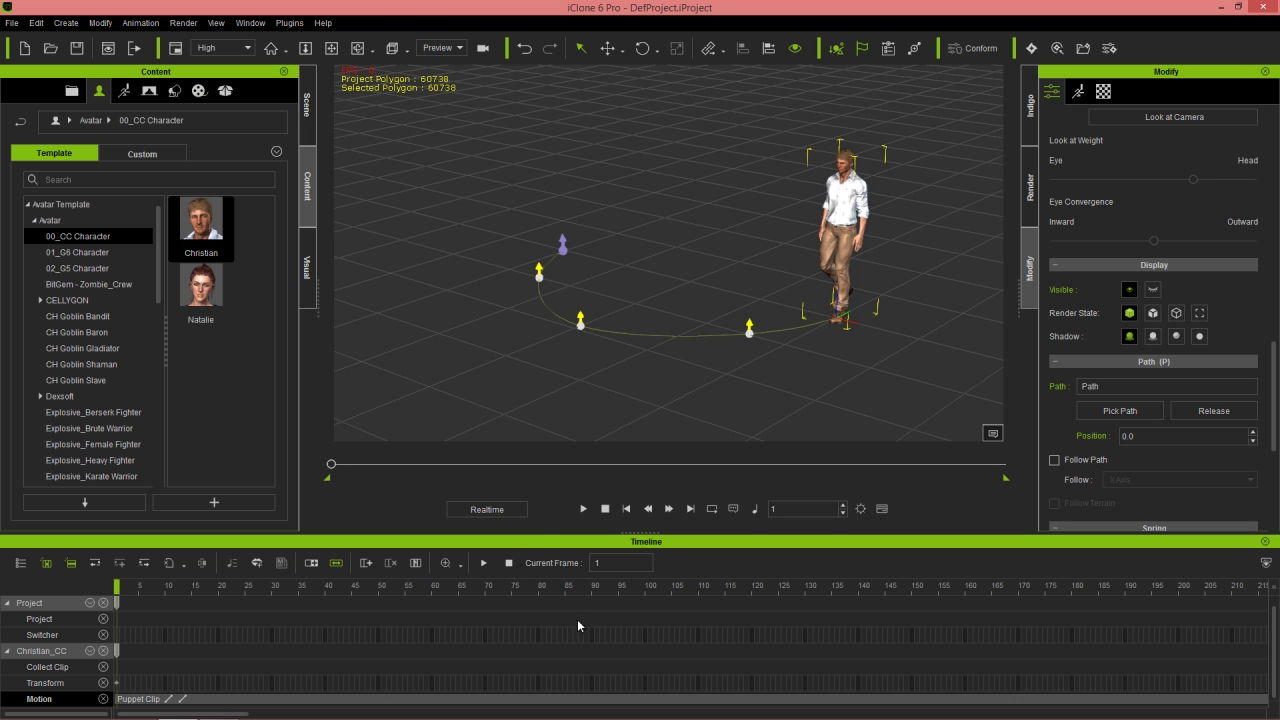
# - Set the character's path position to 100 at frame 404, the end of the recorded walk clip
pyautogui.scroll(-5, 628, 621)
pyautogui.moveTo(409, 590); pyautogui.dragTo(656, 590)
pyautogui.scroll(5, 700, 645)
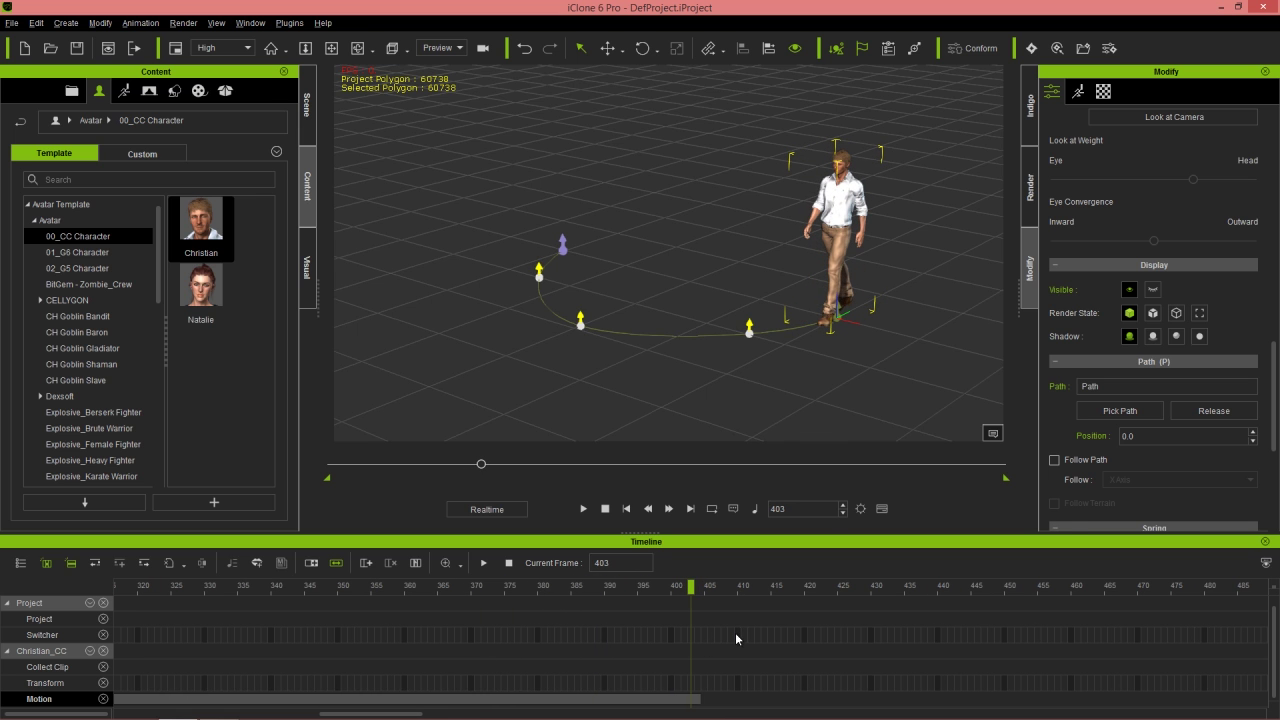
pyautogui.moveTo(691, 592); pyautogui.dragTo(697, 592)
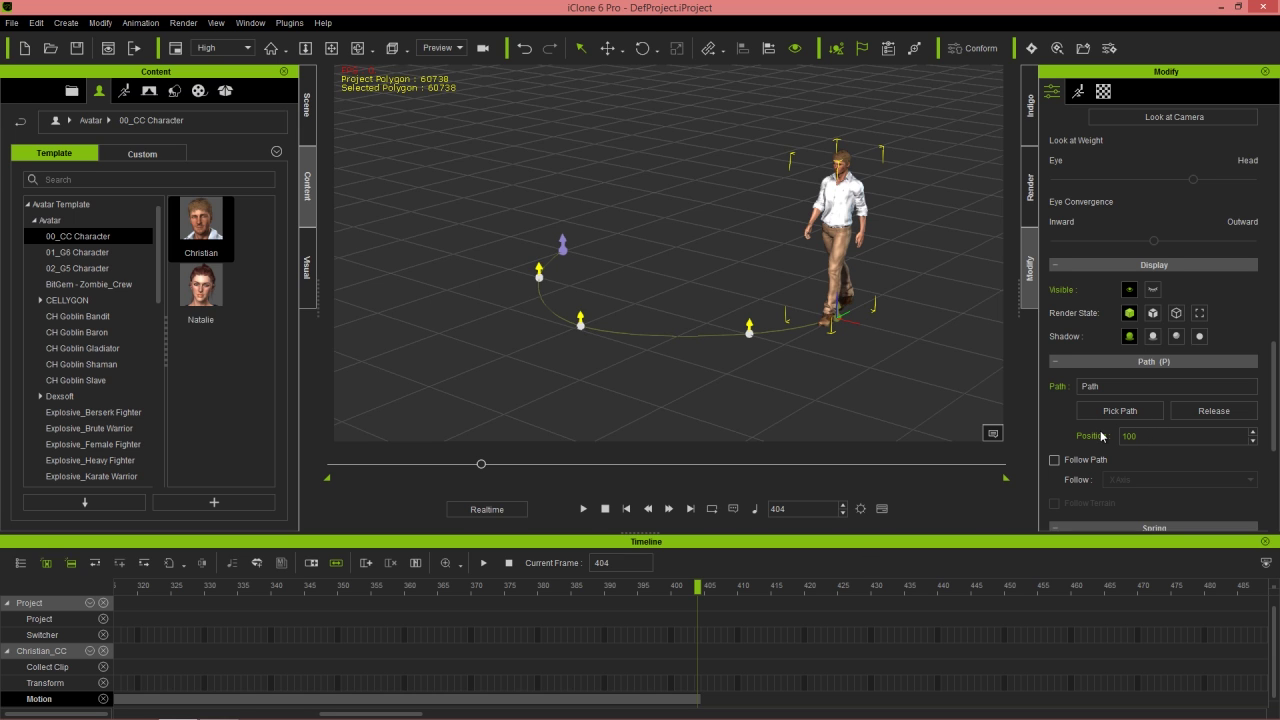
pyautogui.press('Return')
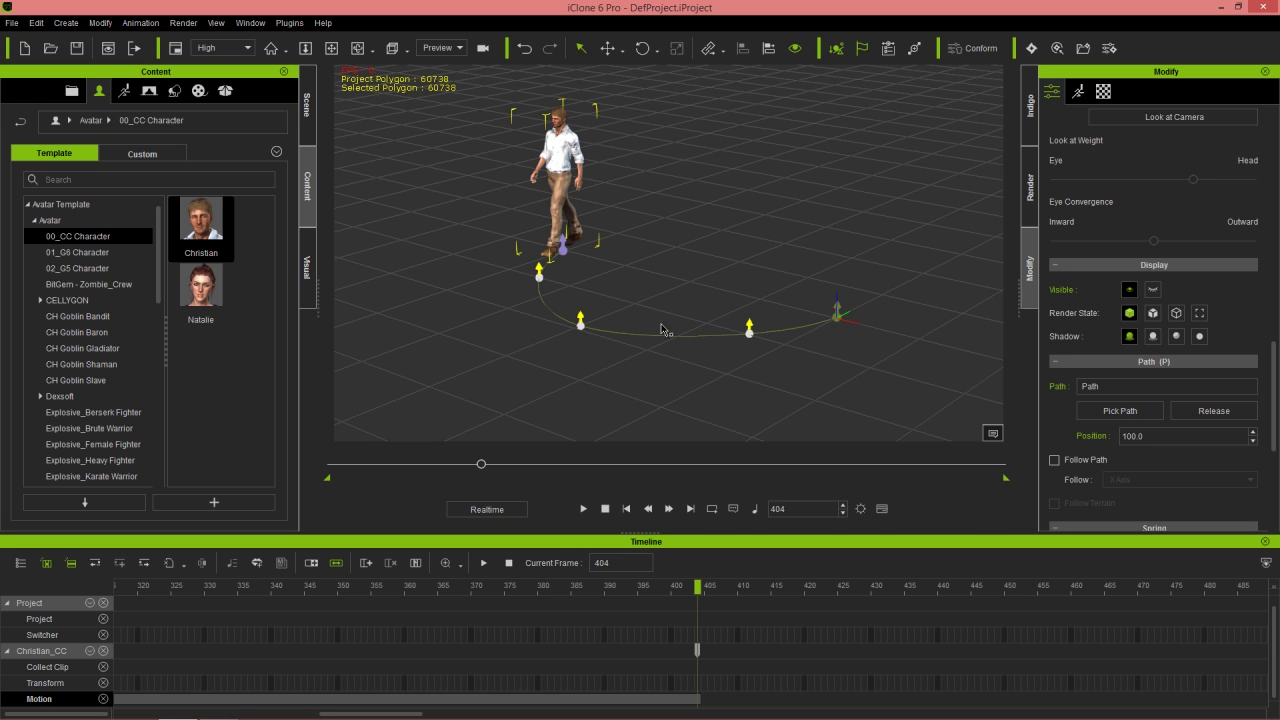
# - Play the animation from frame 1 to check the character's movement along the path, and stop it
pyautogui.moveTo(489, 473); pyautogui.dragTo(330, 466)
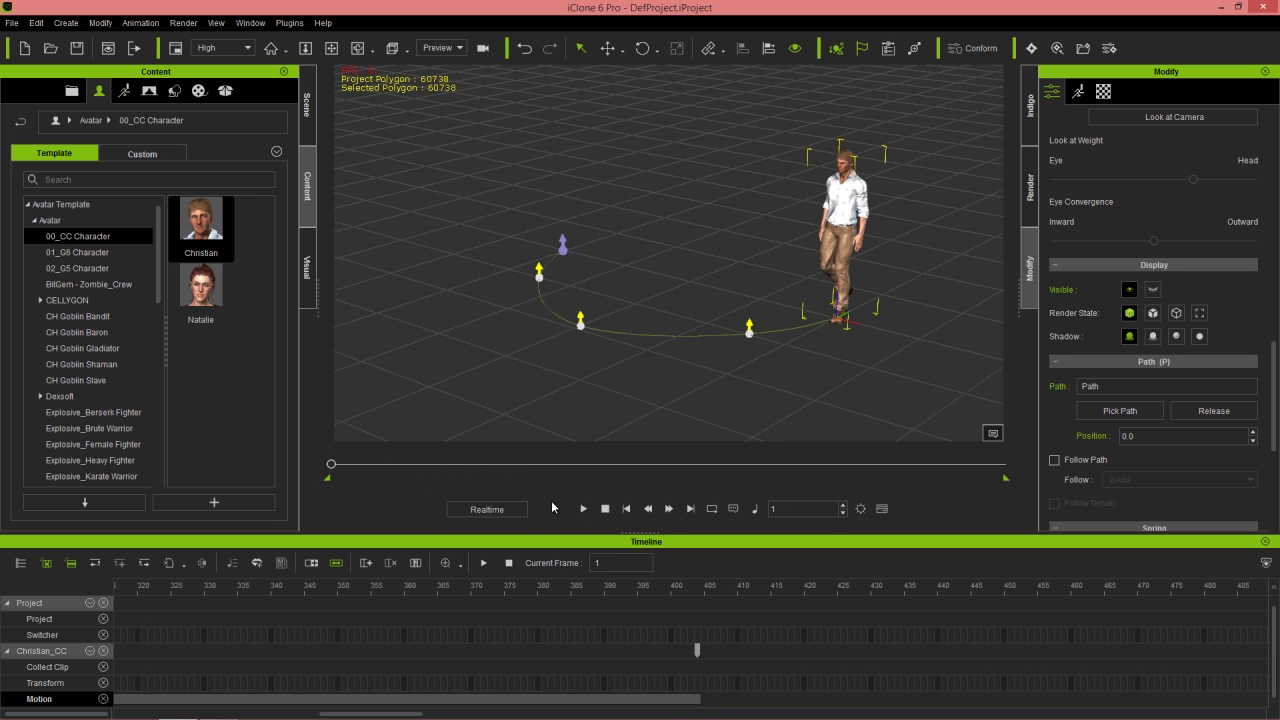
pyautogui.click(583, 508)
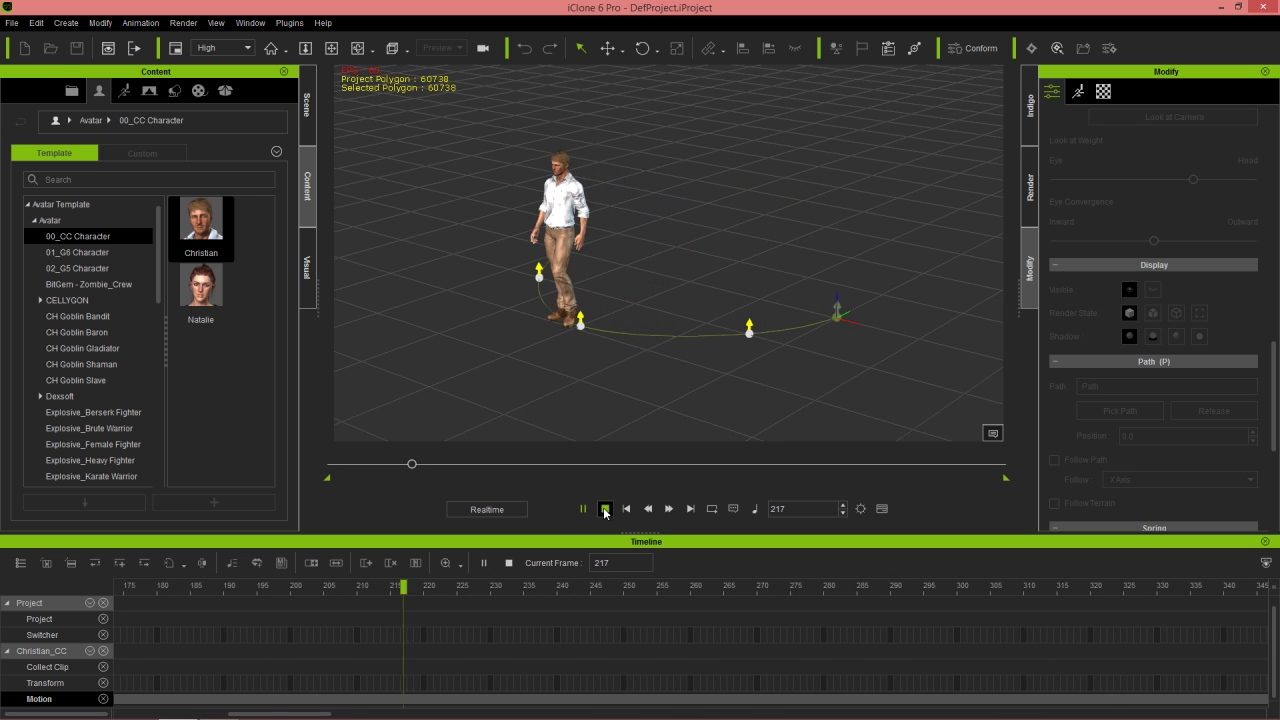
pyautogui.click(605, 509)
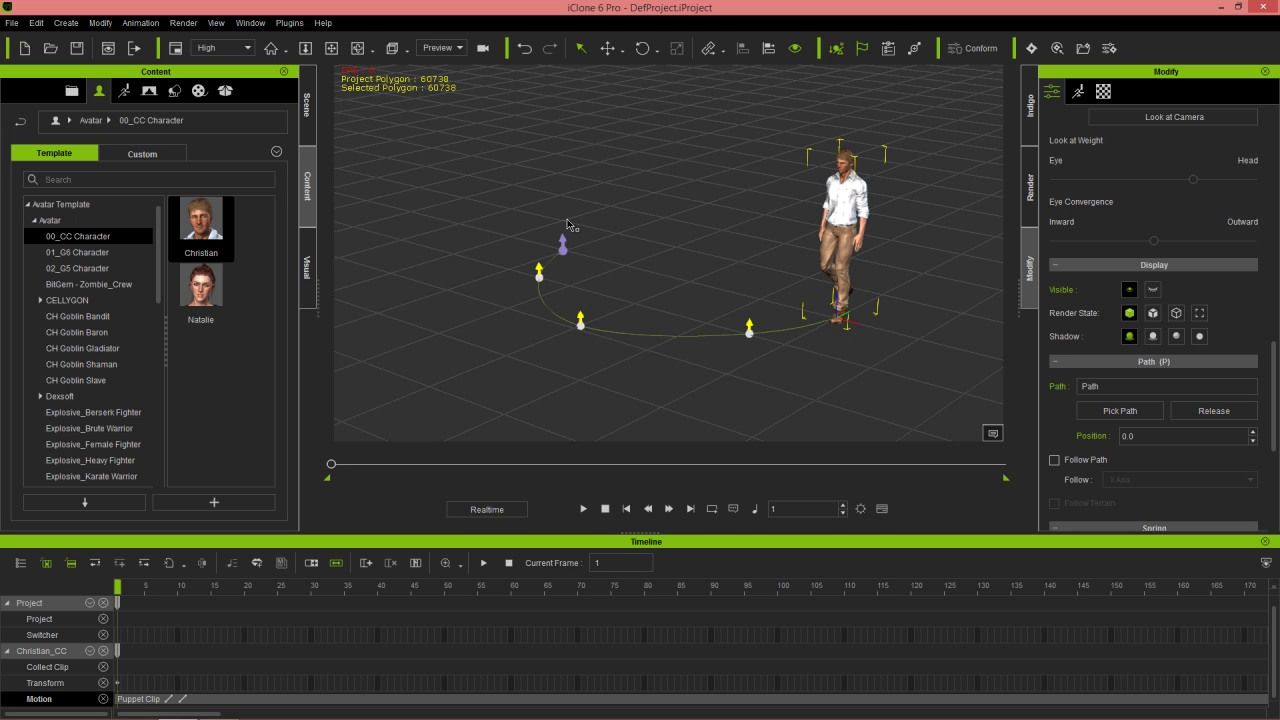
# - Turn on Follow Path for the character at frame 1
pyautogui.click(1100, 462)
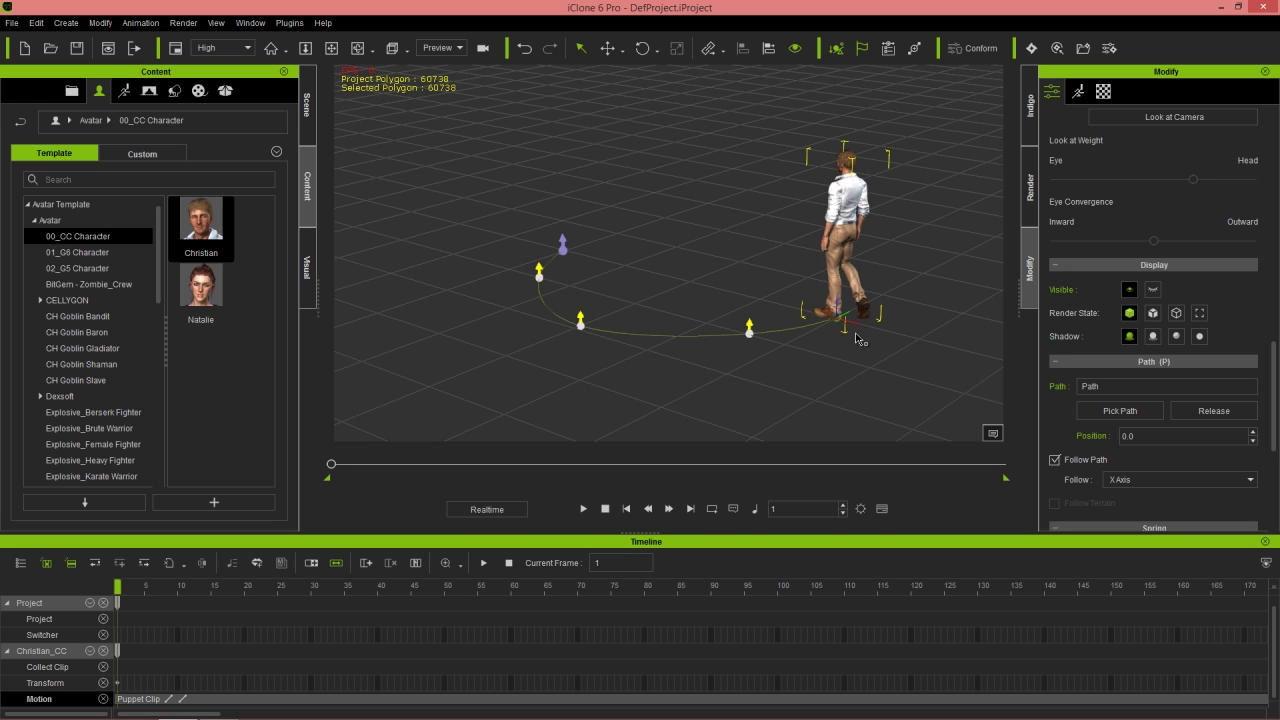
# - Set the character's path-following direction to -Y Axis and play the animation to check which way he faces
pyautogui.click(1135, 480)
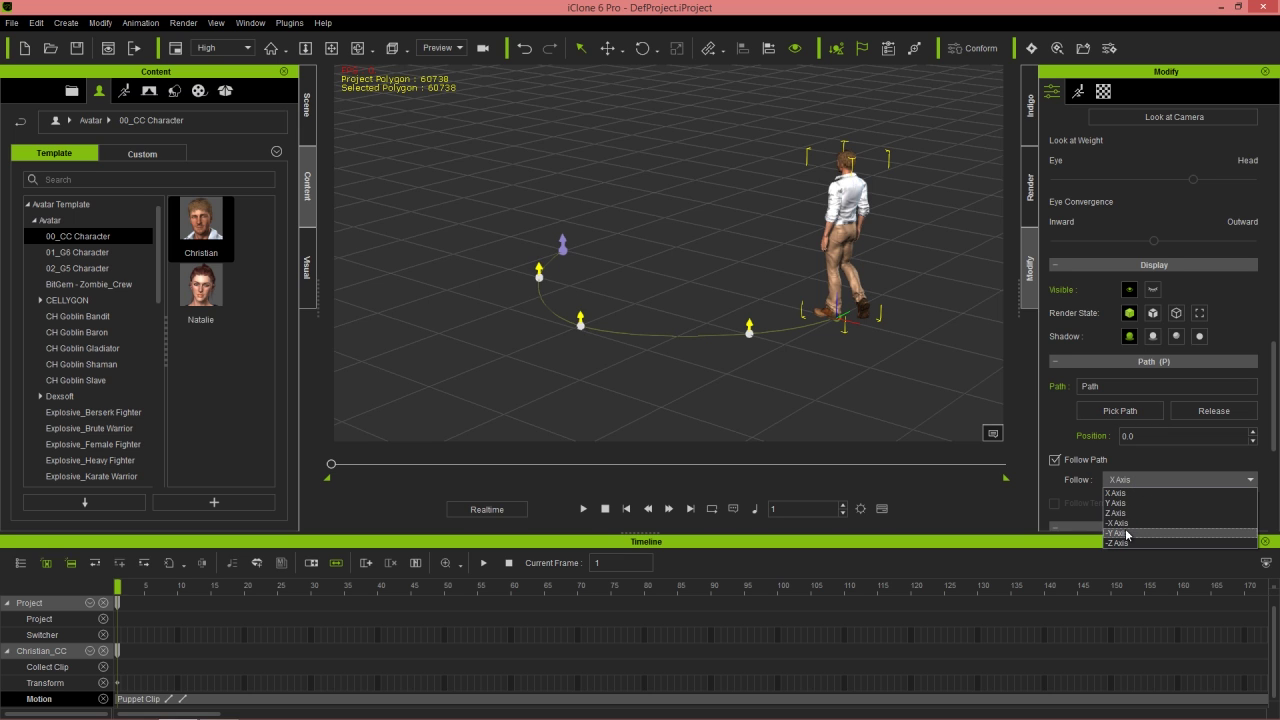
pyautogui.click(1125, 533)
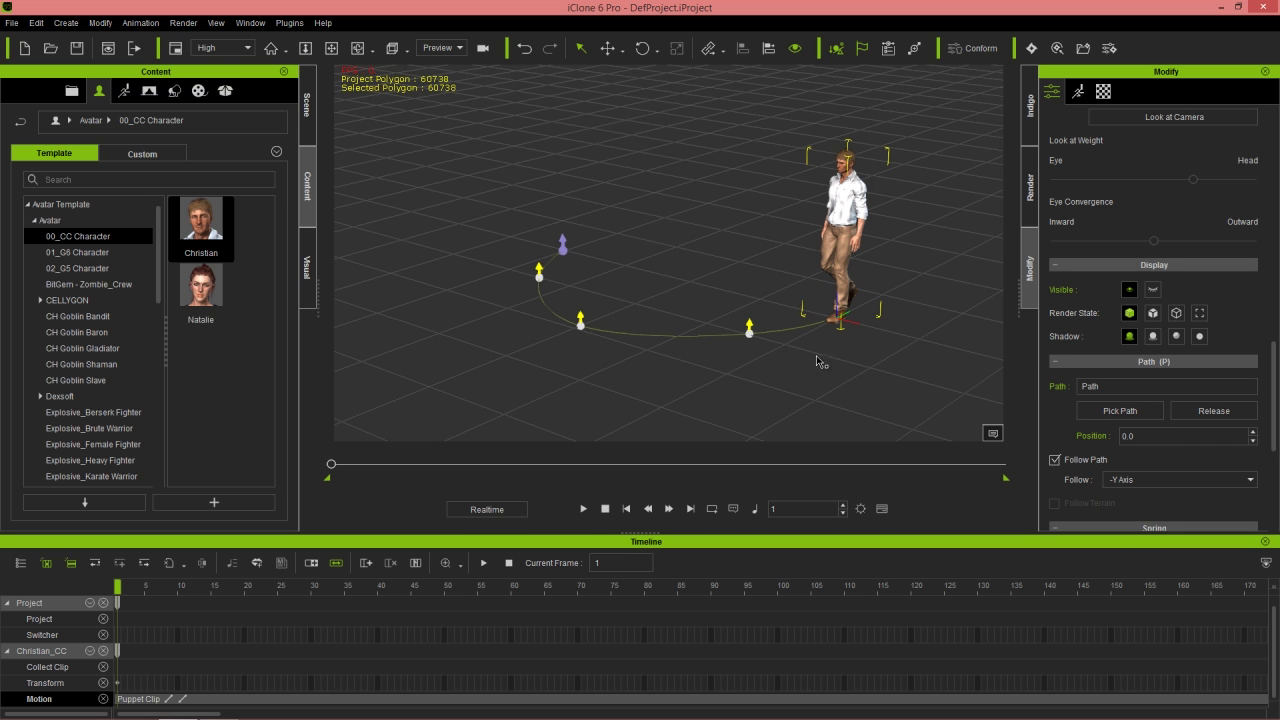
pyautogui.click(584, 511)
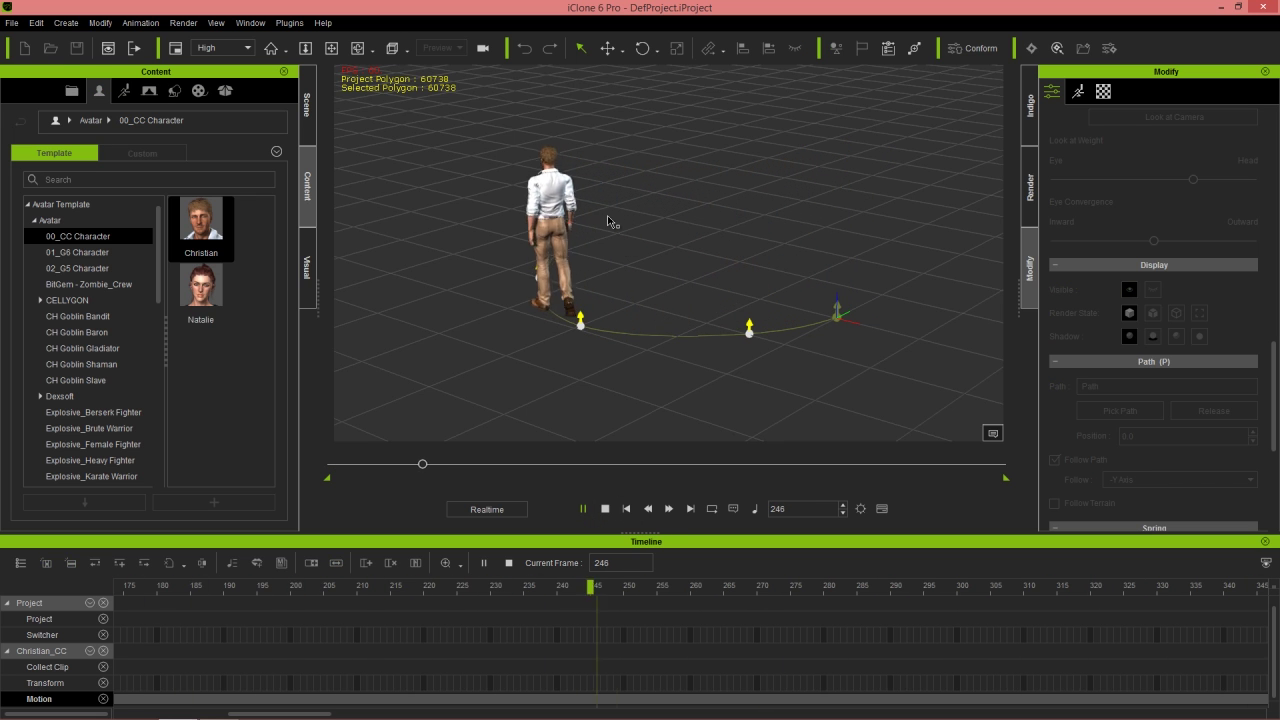
pyautogui.click(605, 509)
# - Try shortening the walk's Puppet Clip to end at about frame 269 and play it to check the walking speed
pyautogui.scroll(-5, 547, 625)
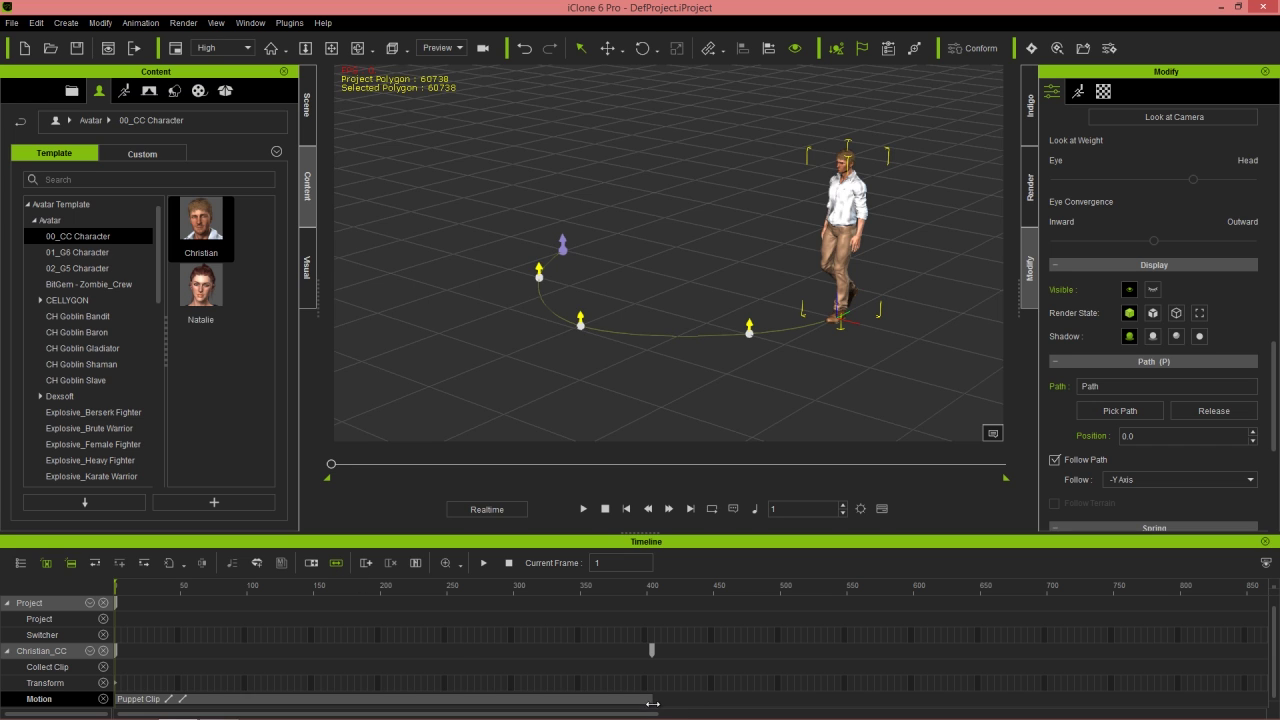
pyautogui.moveTo(651, 703); pyautogui.dragTo(473, 703)
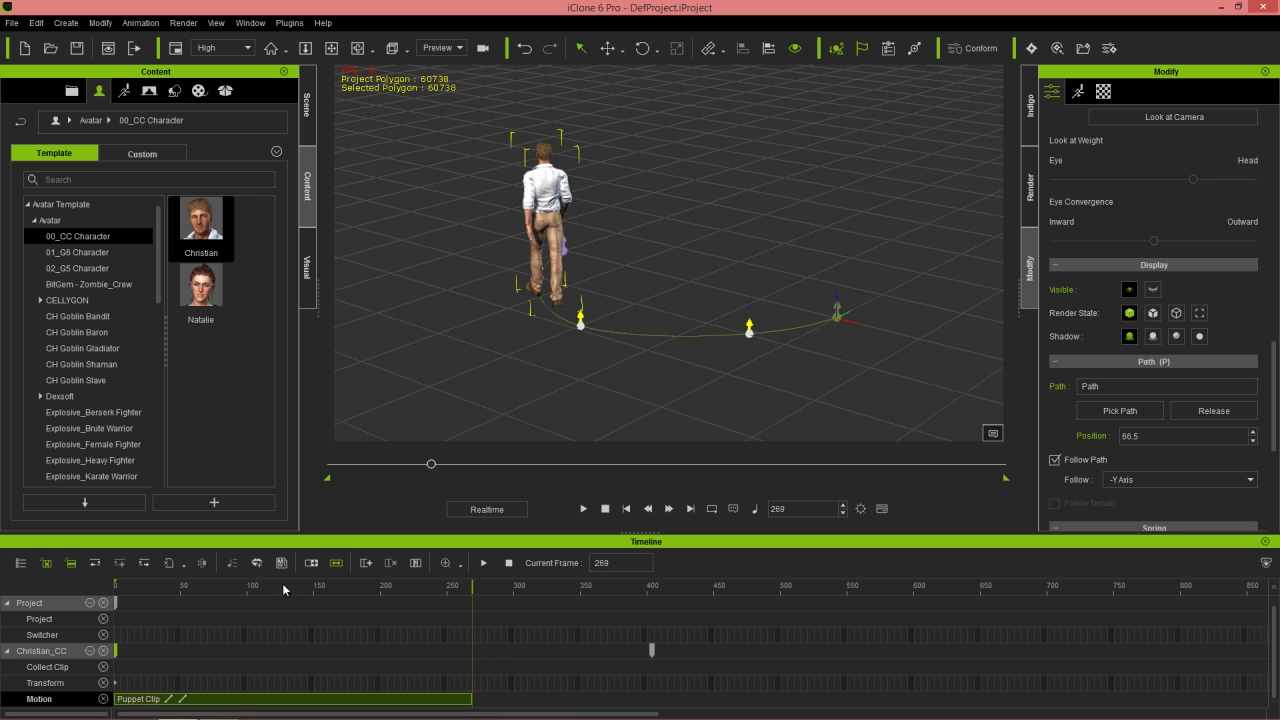
pyautogui.press('space')
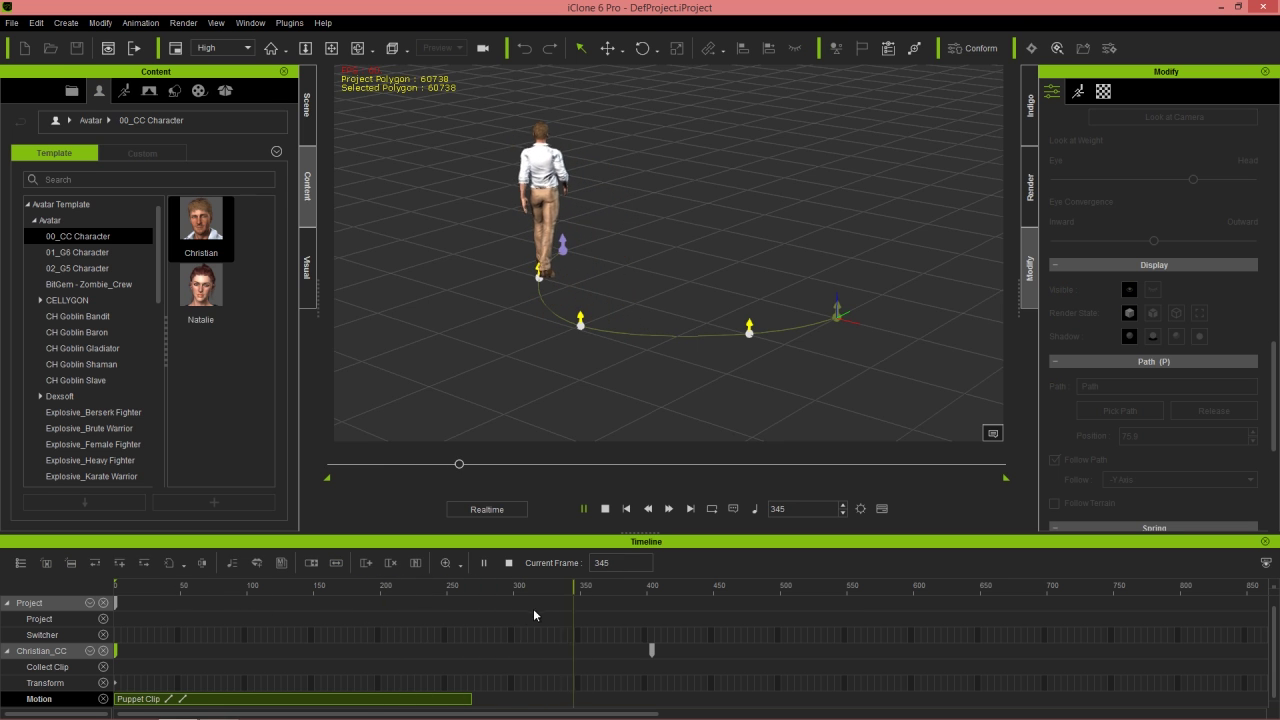
pyautogui.press('space')
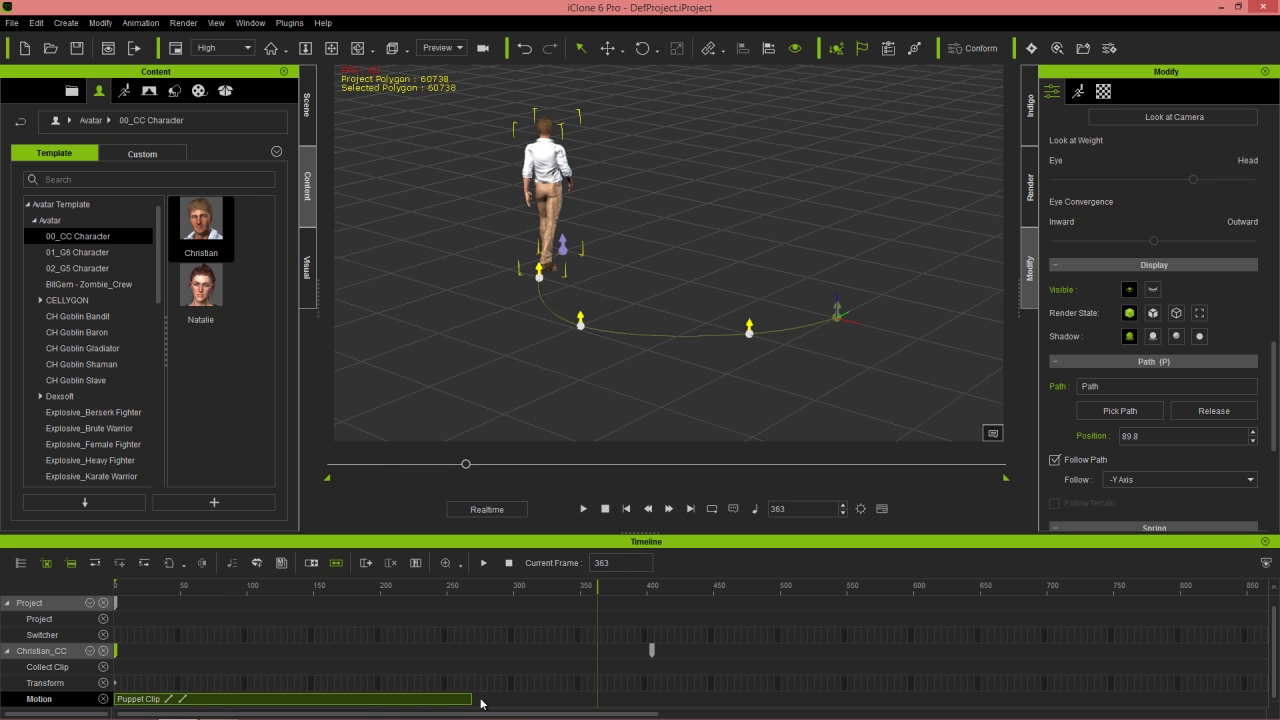
# - Try stretching the walk's Puppet Clip to end at about frame 460, and play parts of it to check the footsteps
pyautogui.moveTo(467, 699); pyautogui.dragTo(729, 699)
pyautogui.moveTo(557, 588); pyautogui.dragTo(282, 590)
pyautogui.press('space')
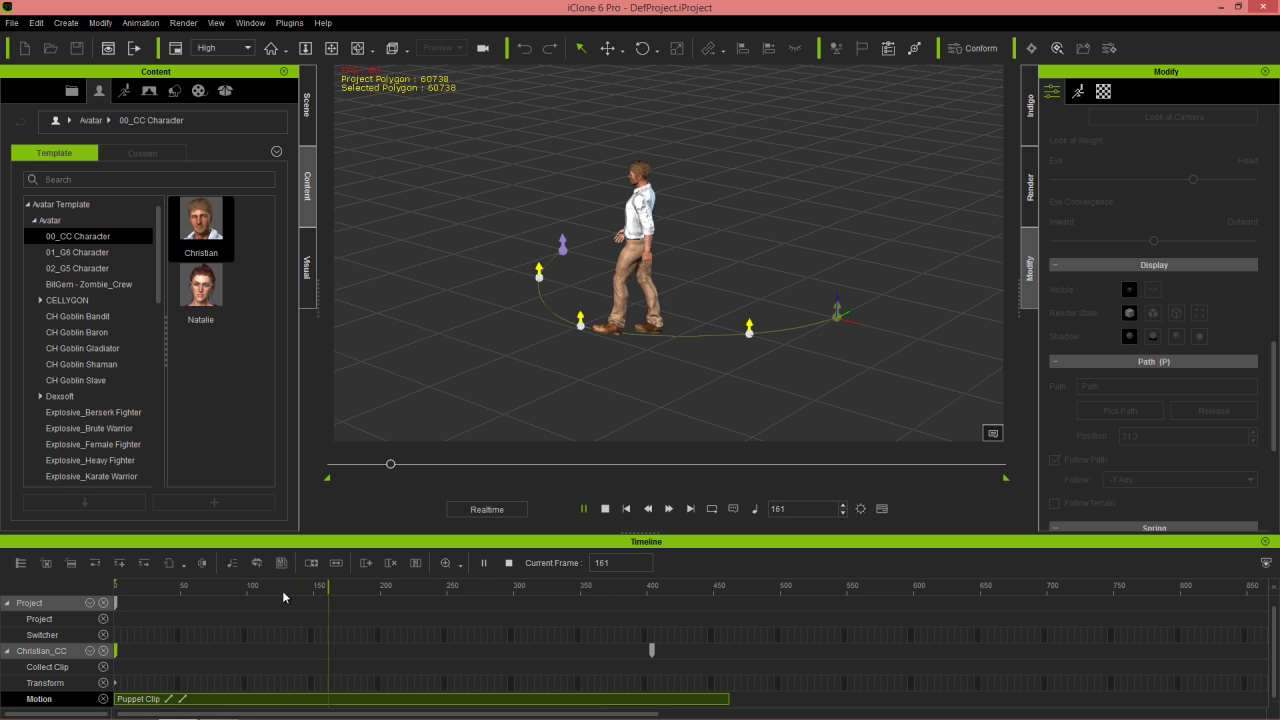
pyautogui.click(186, 586)
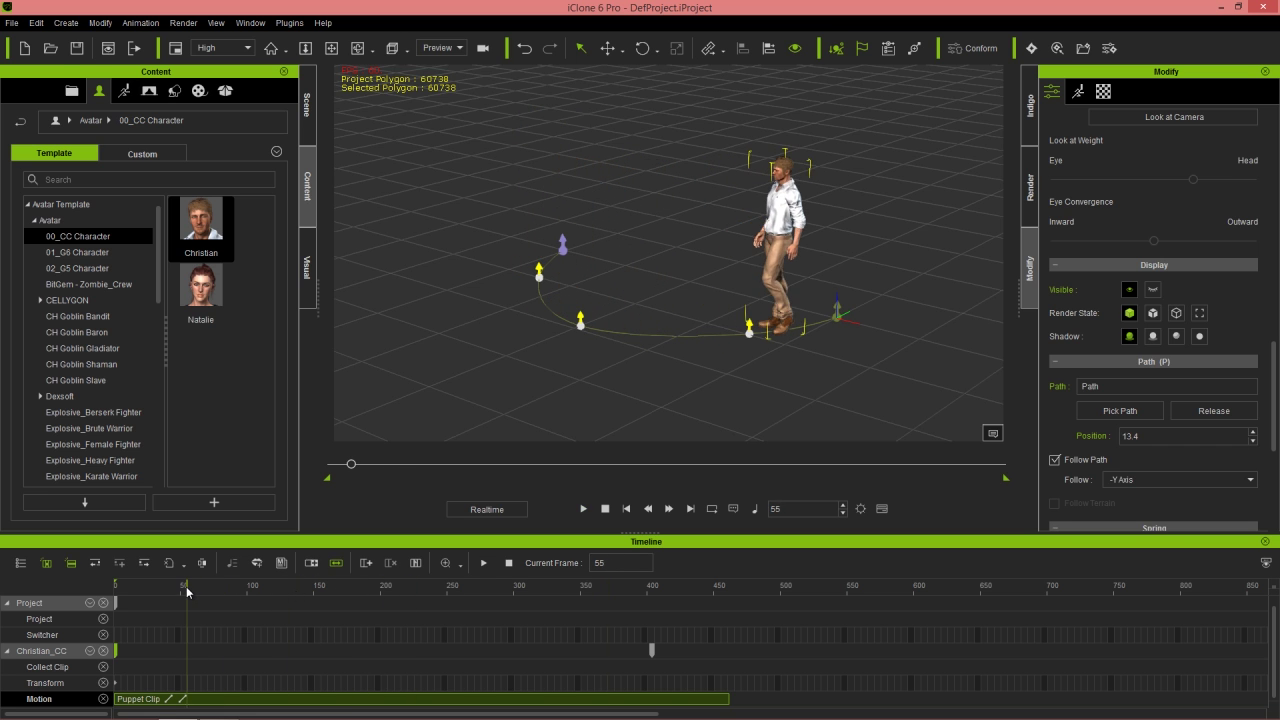
pyautogui.press('space')
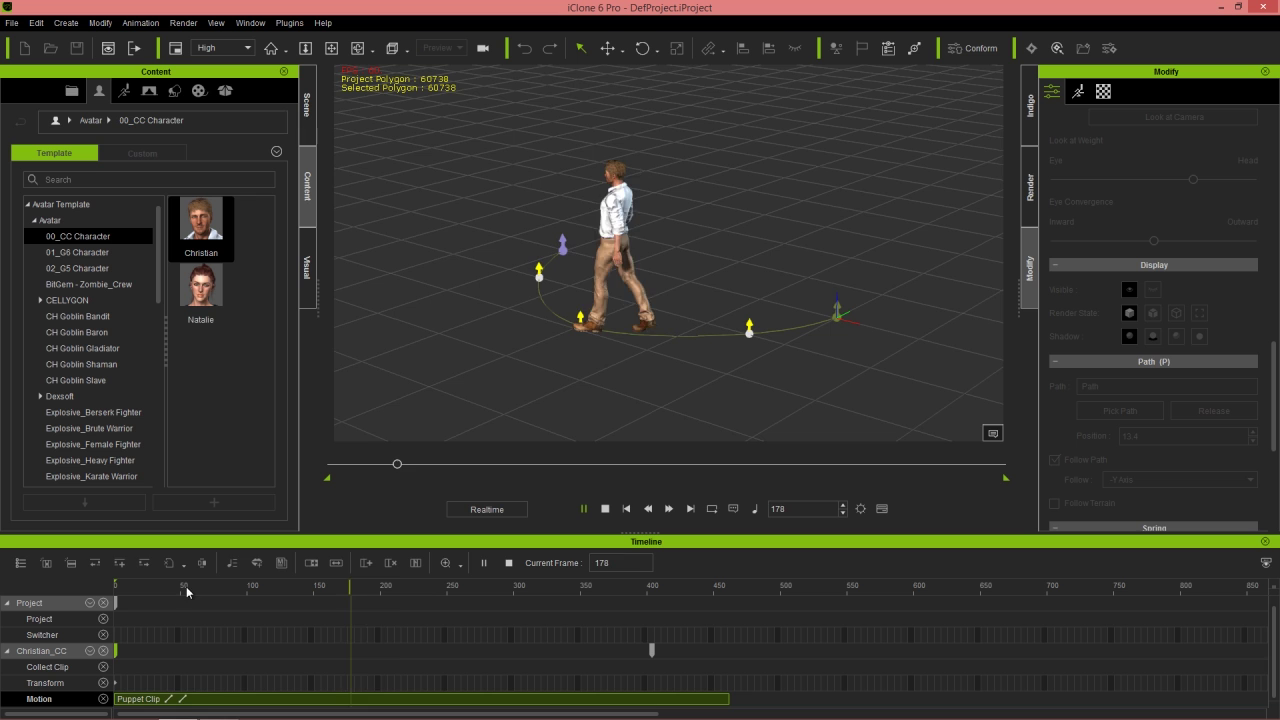
pyautogui.press('space')
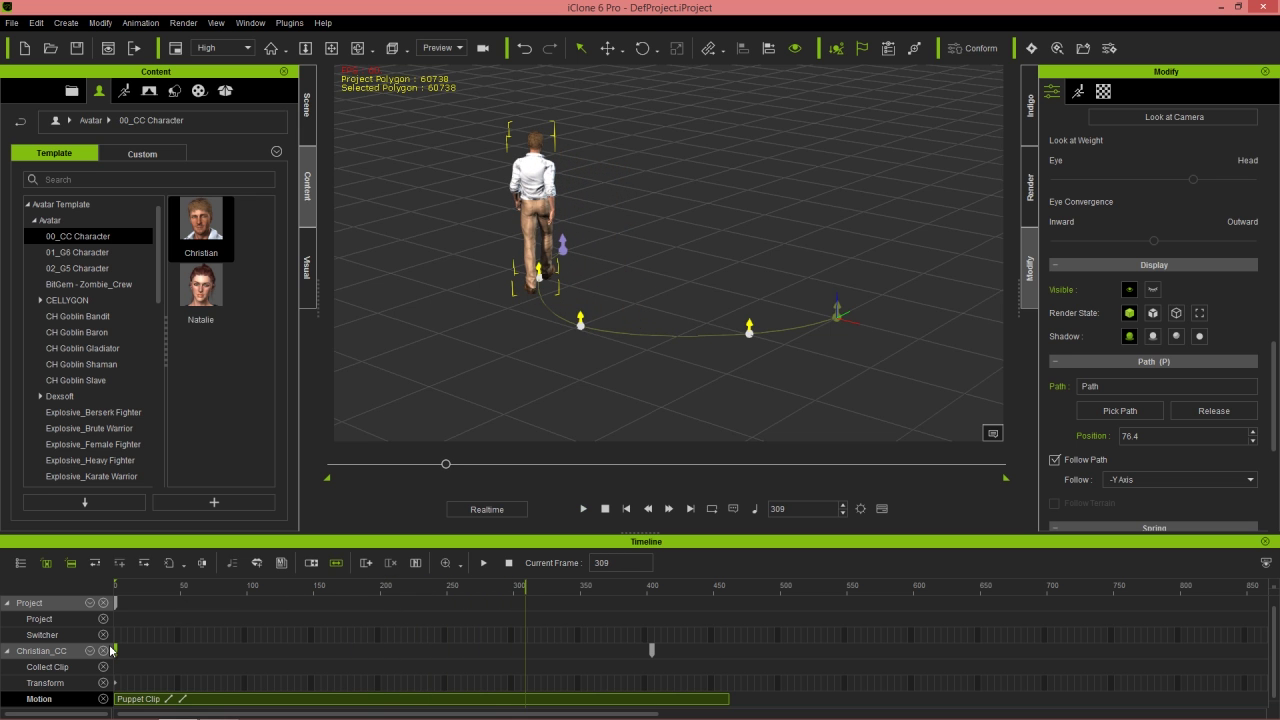
# - Show the character's Constraint track in the timeline and expand it to reveal its Path keys
pyautogui.click(89, 652)
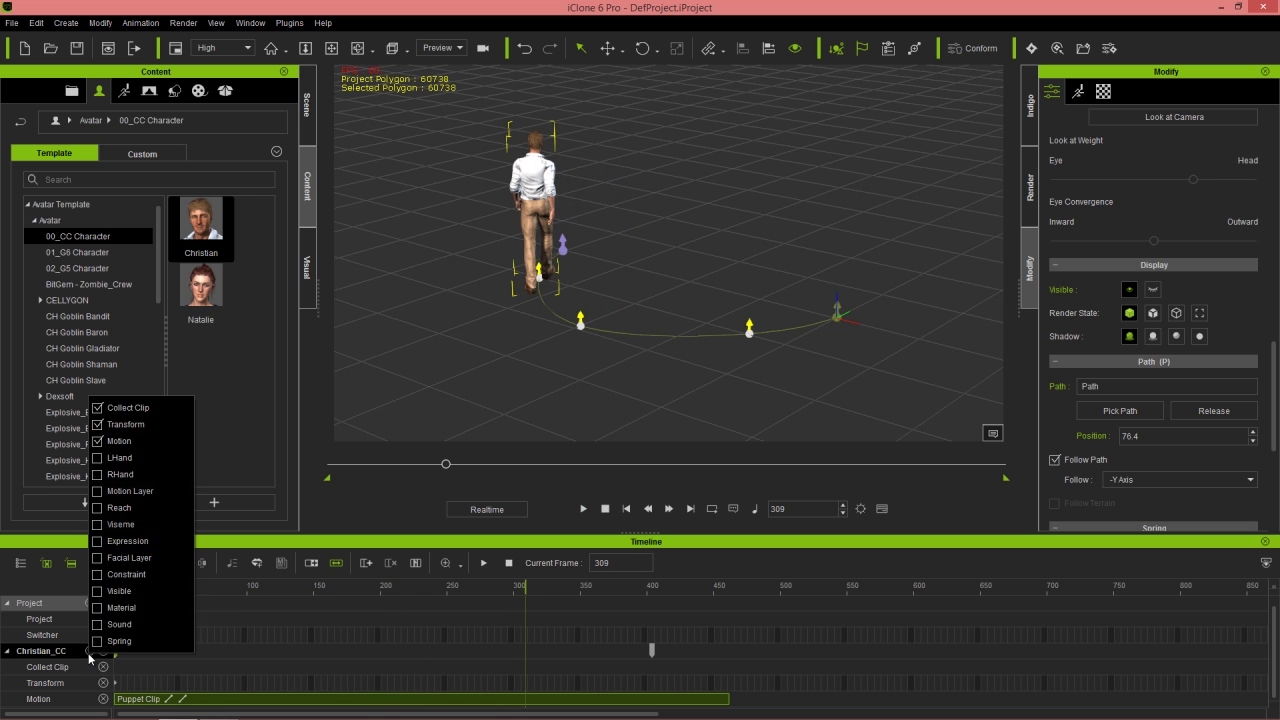
pyautogui.click(100, 574)
pyautogui.click(367, 549)
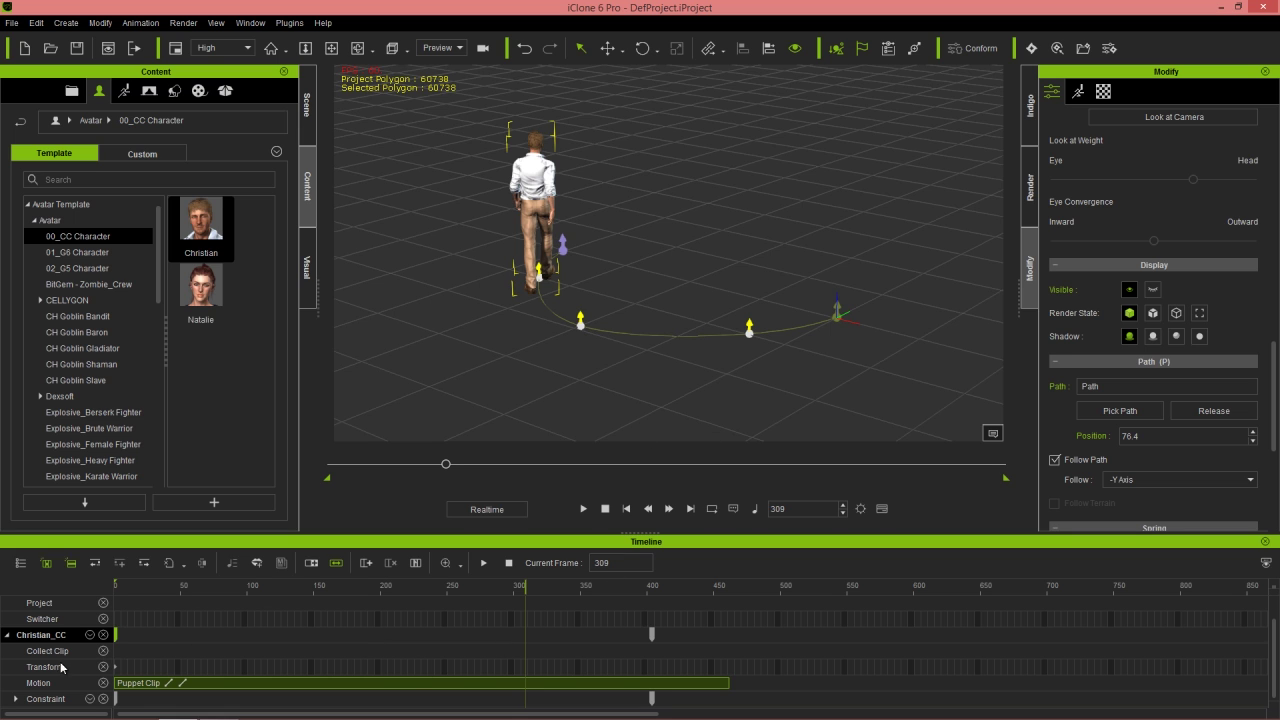
pyautogui.click(18, 700)
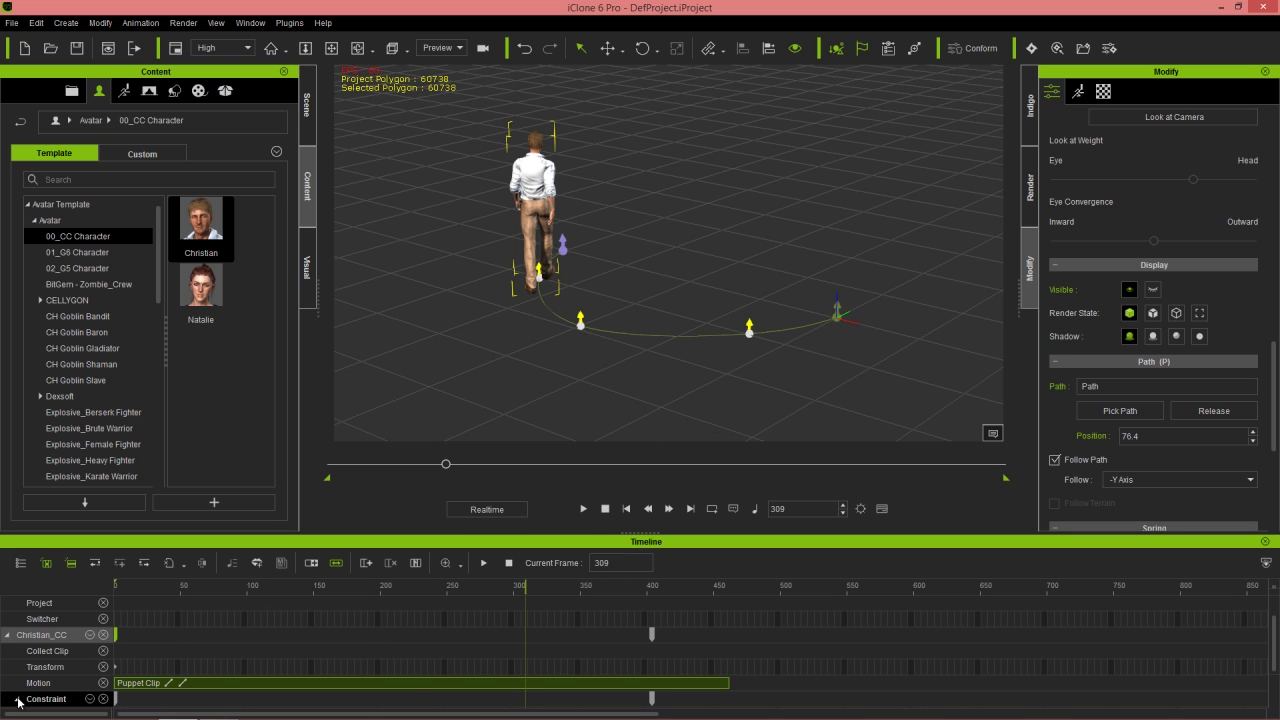
pyautogui.scroll(-2, 310, 636)
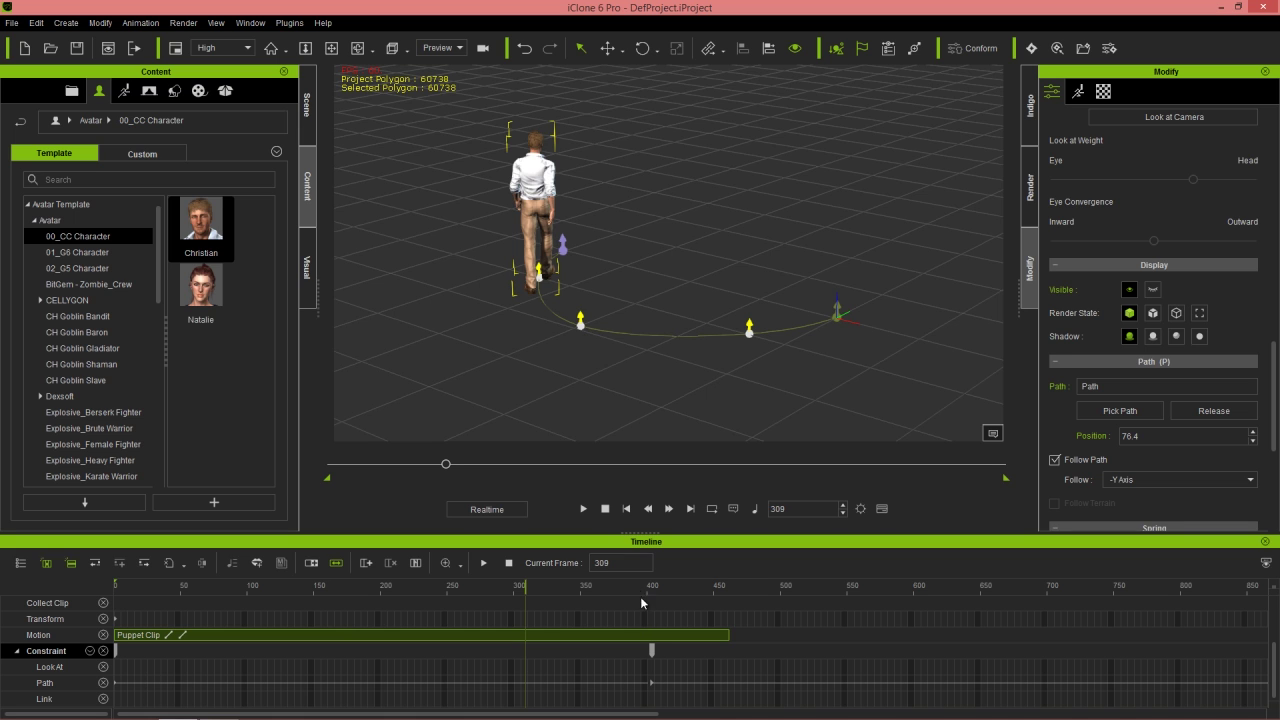
# - Shorten the walk clip to end at about frame 404, in line with the last path key, and select that key
pyautogui.scroll(3, 668, 658)
pyautogui.scroll(-2, 691, 656)
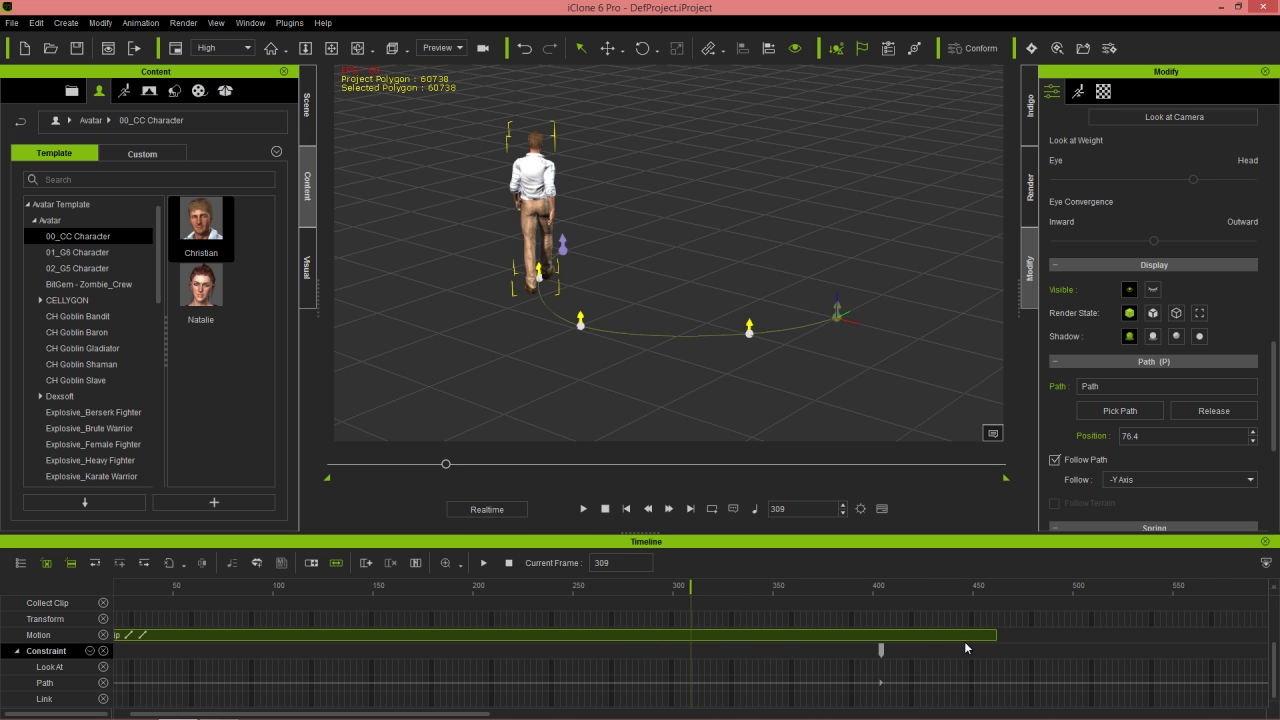
pyautogui.moveTo(993, 634); pyautogui.dragTo(886, 640)
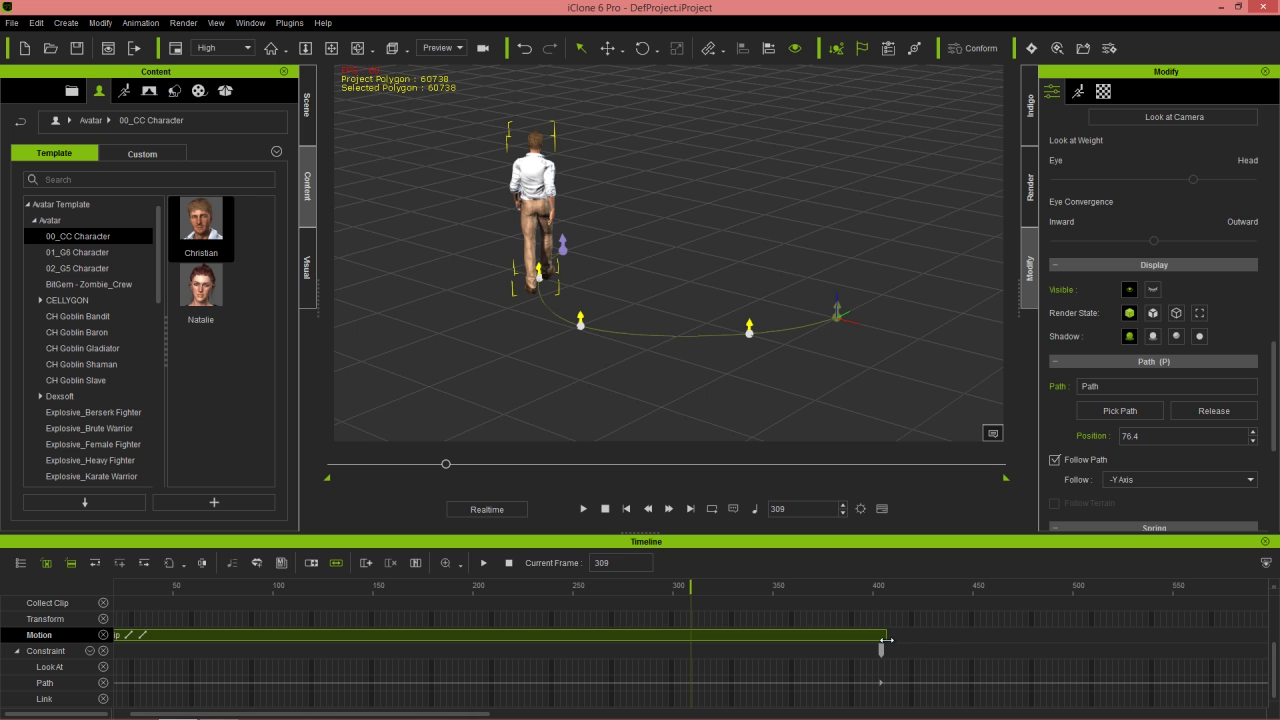
pyautogui.click(888, 649)
pyautogui.scroll(3, 925, 668)
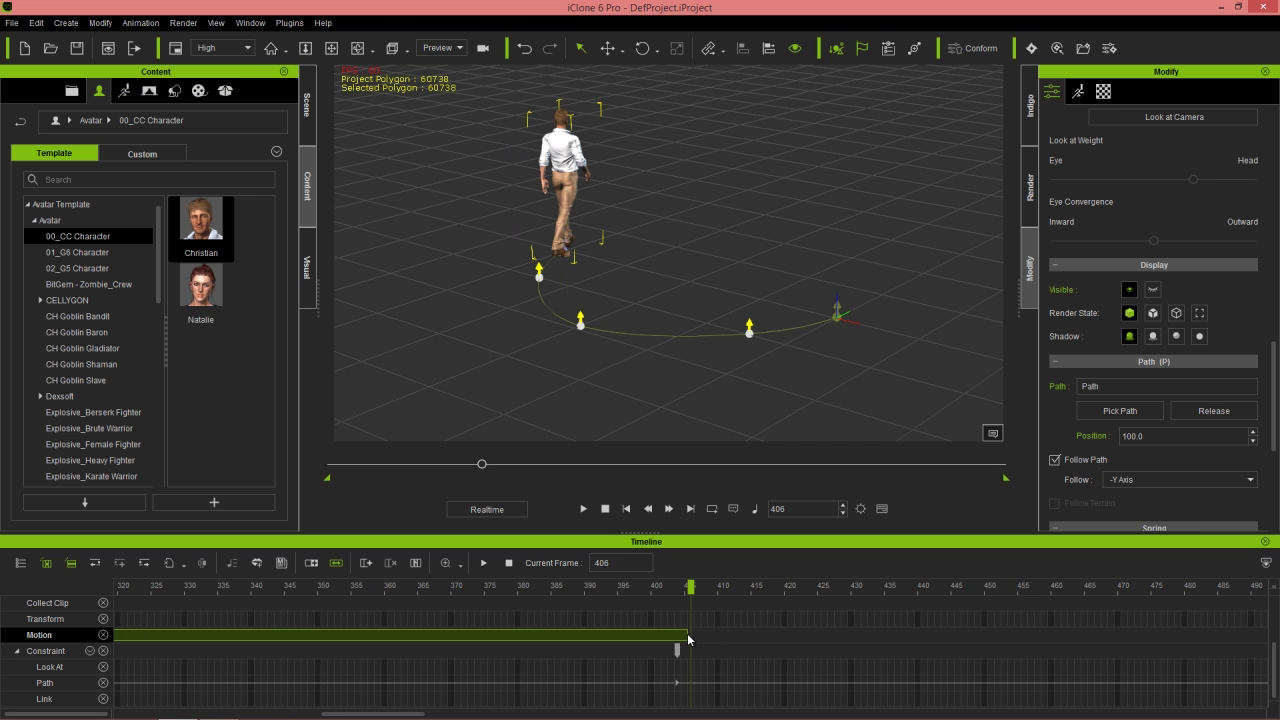
pyautogui.click(678, 680)
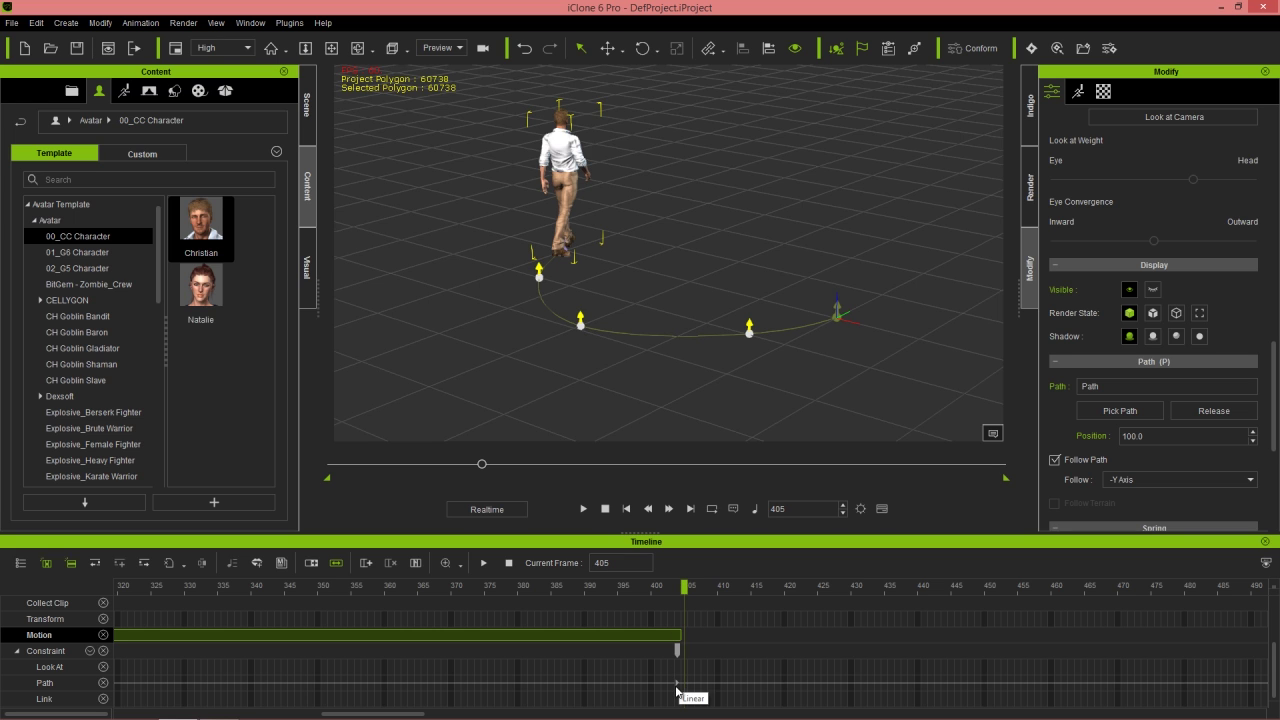
pyautogui.moveTo(676, 684)
pyautogui.mouseDown()
pyautogui.moveTo(586, 684)
pyautogui.moveTo(677, 682)
pyautogui.mouseUp()
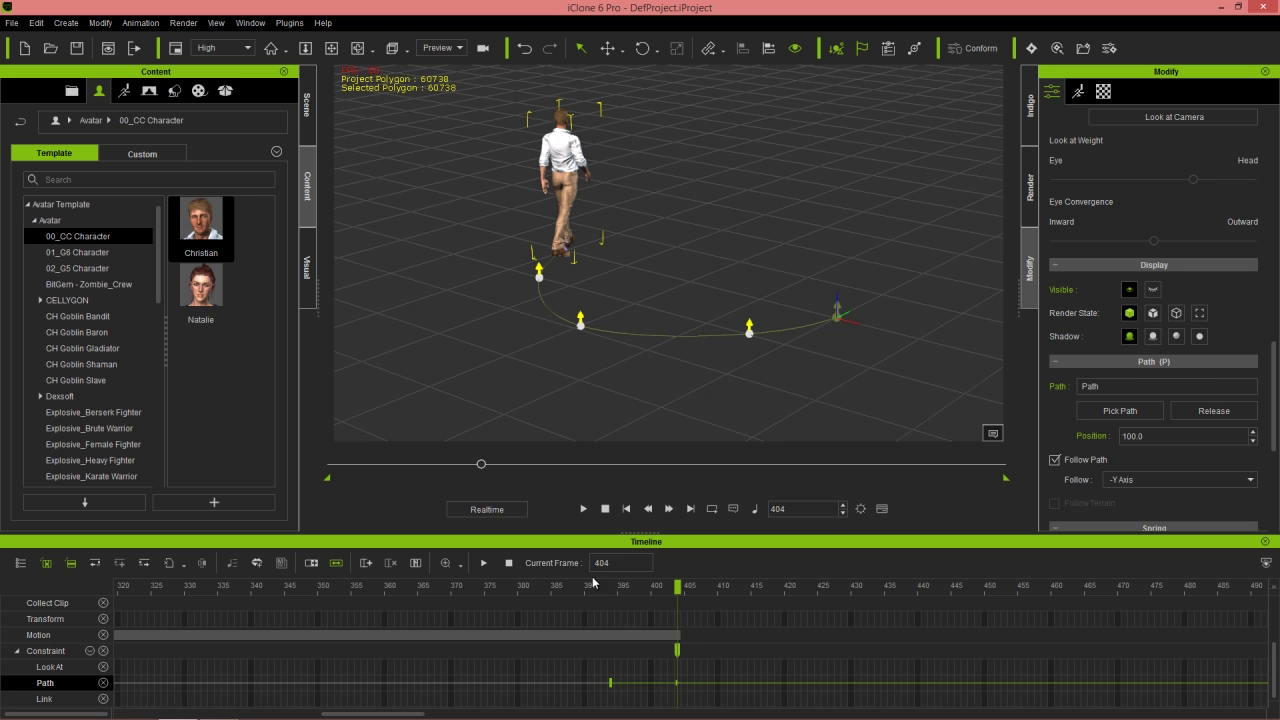
# - Play the animation from frame 1 to check the resized walk along the path, and stop it
pyautogui.click(604, 508)
pyautogui.click(583, 509)
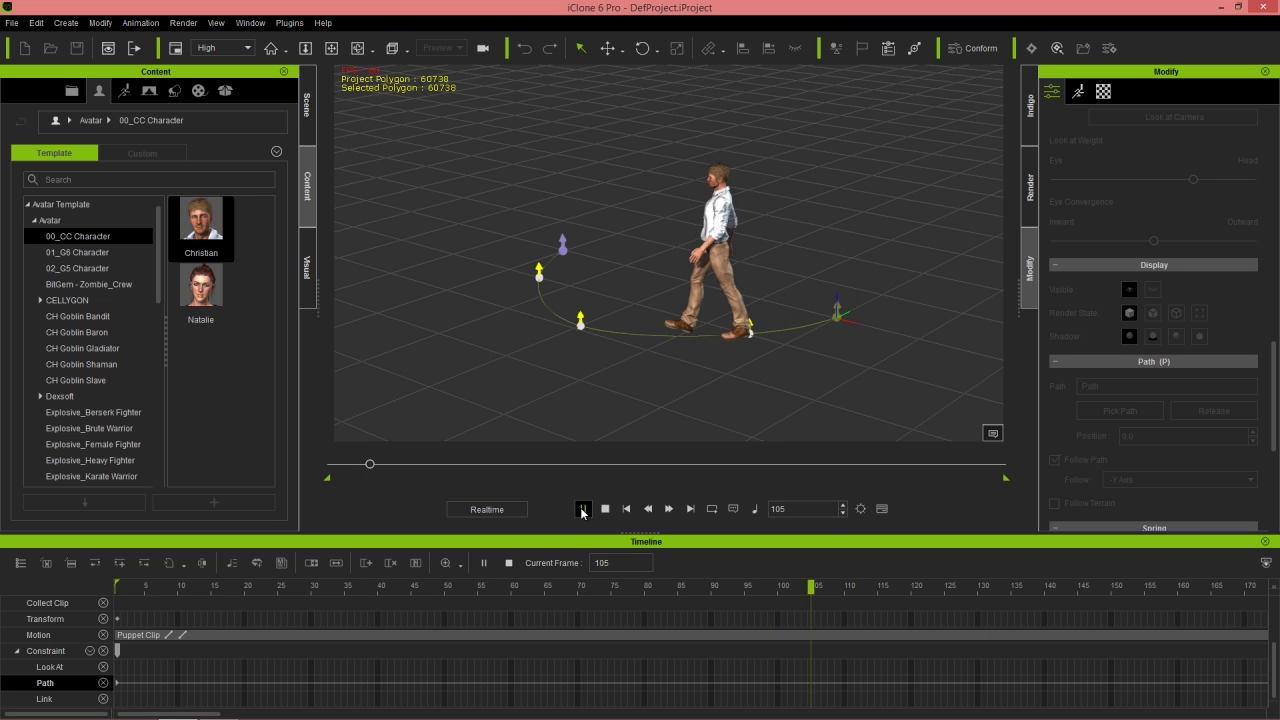
pyautogui.click(604, 509)
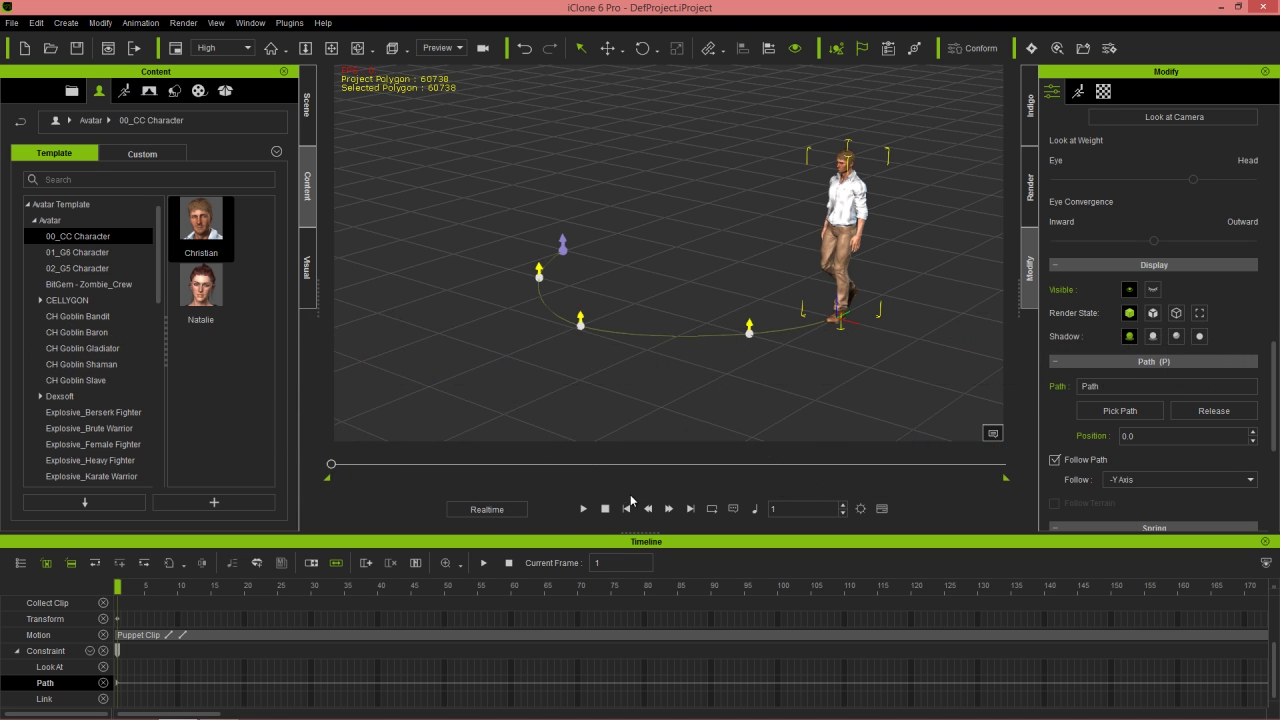
# - Apply the saved turn motion file from the desktop to the character at frame 405, right after the walk clip
pyautogui.scroll(-5, 660, 634)
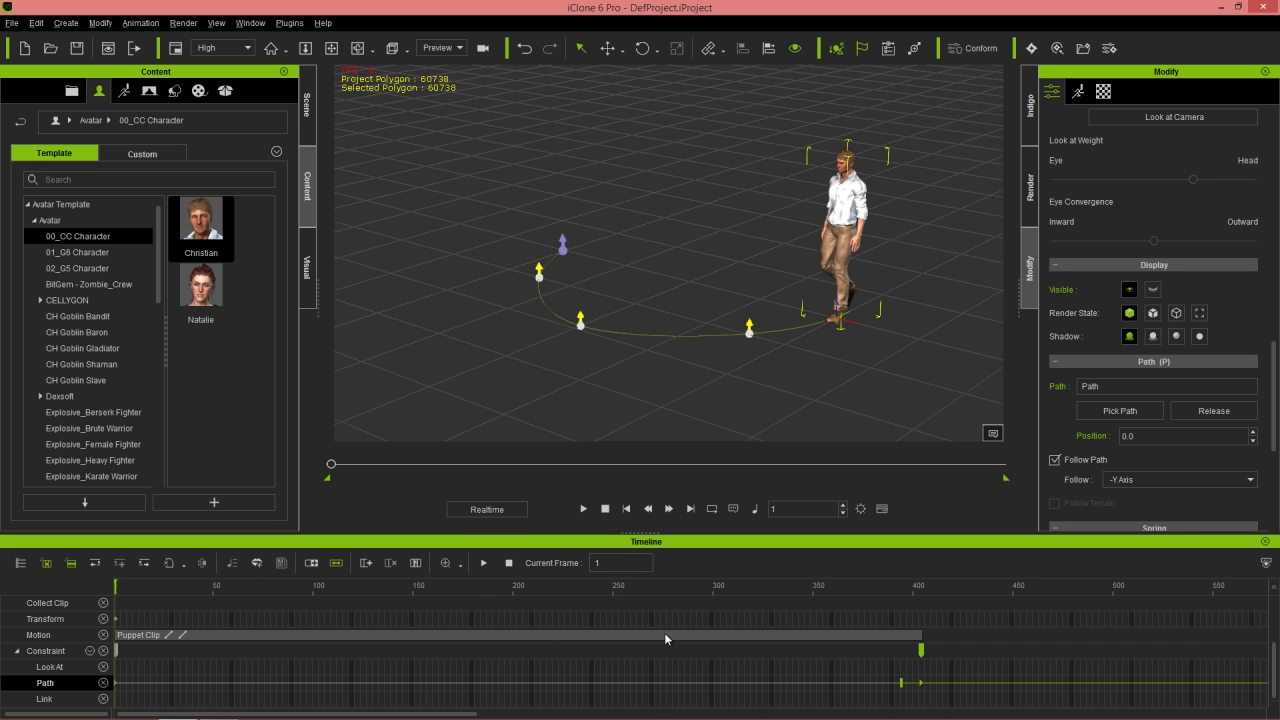
pyautogui.moveTo(914, 592); pyautogui.dragTo(925, 595)
pyautogui.scroll(5, 925, 635)
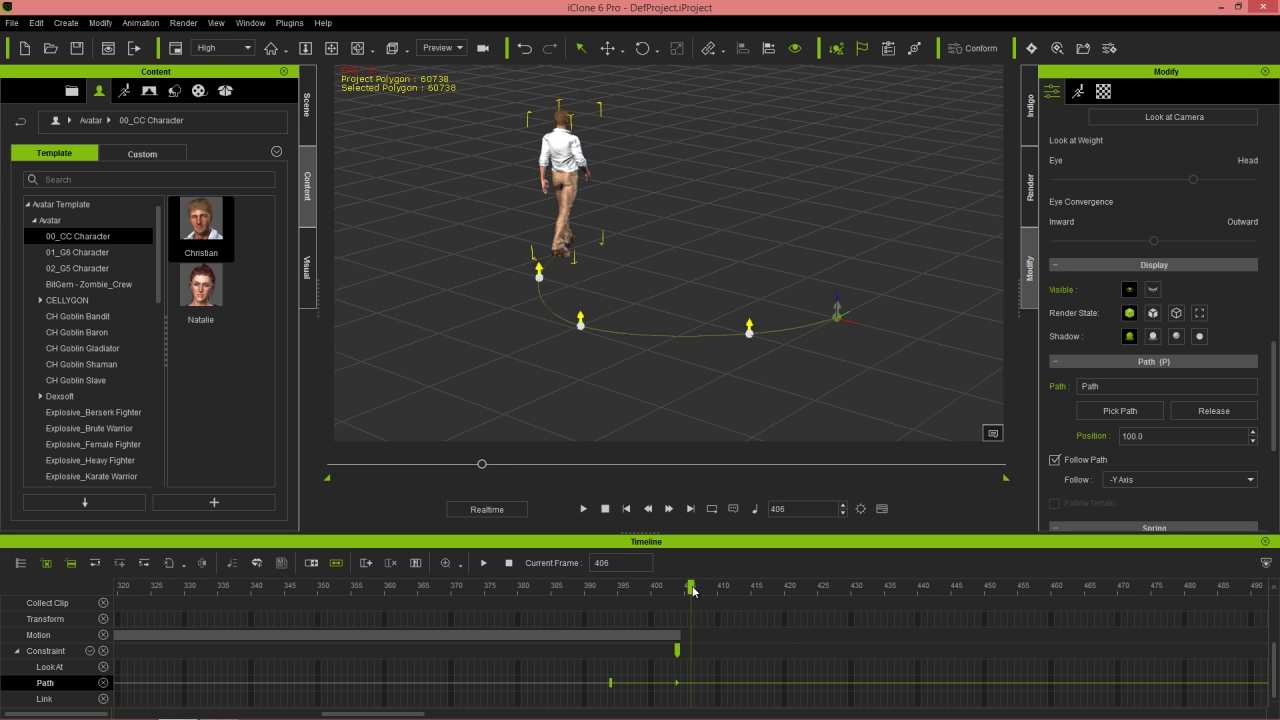
pyautogui.moveTo(689, 593); pyautogui.dragTo(687, 593)
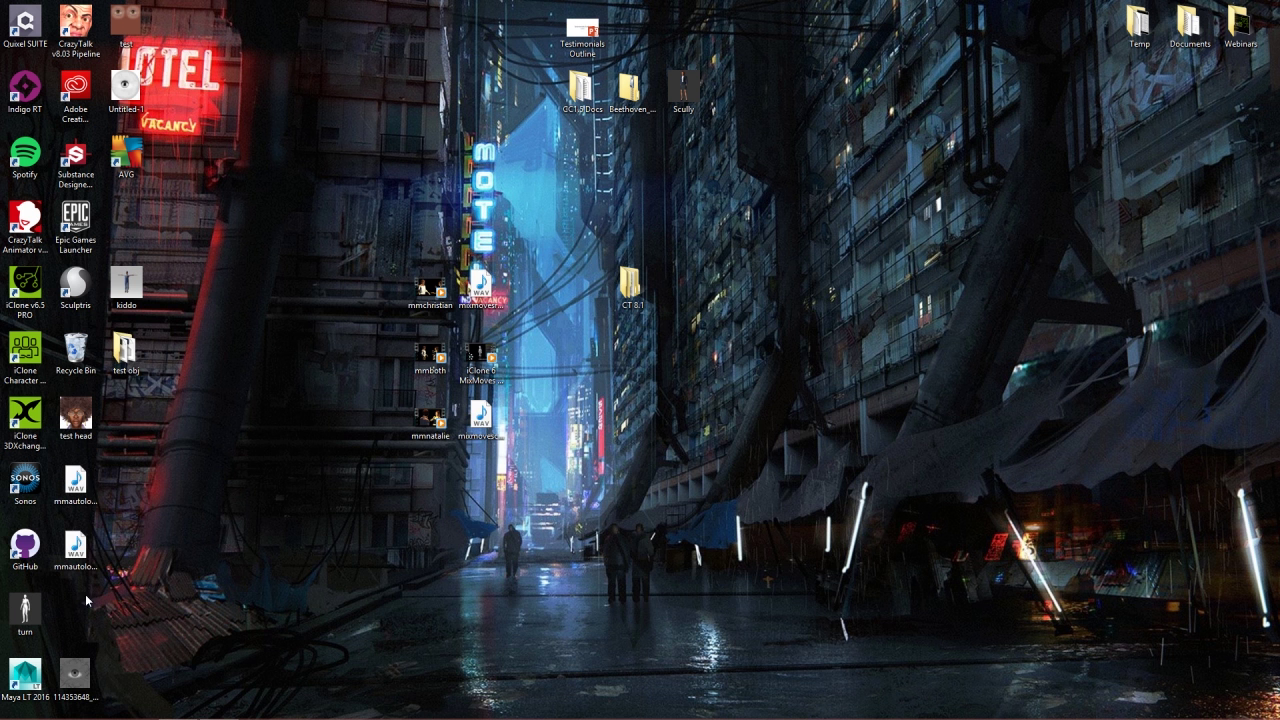
pyautogui.moveTo(27, 605); pyautogui.dragTo(30, 607)
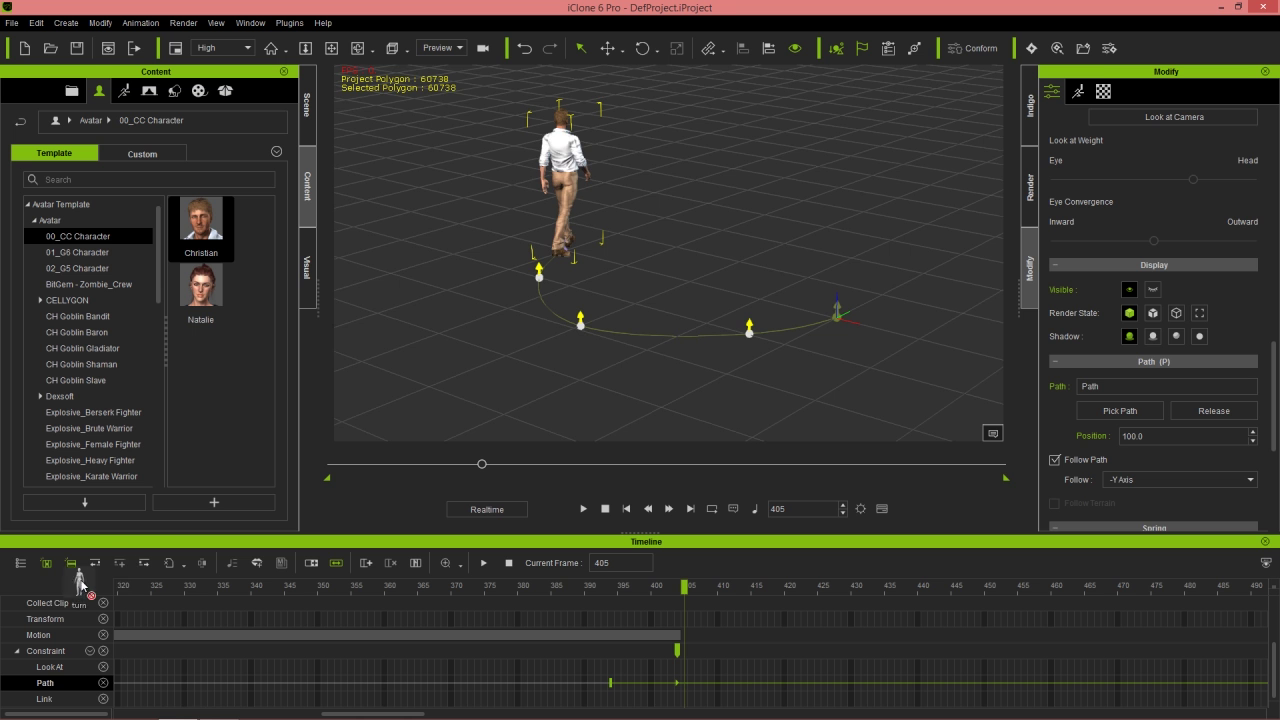
pyautogui.moveTo(285, 414); pyautogui.dragTo(570, 190)
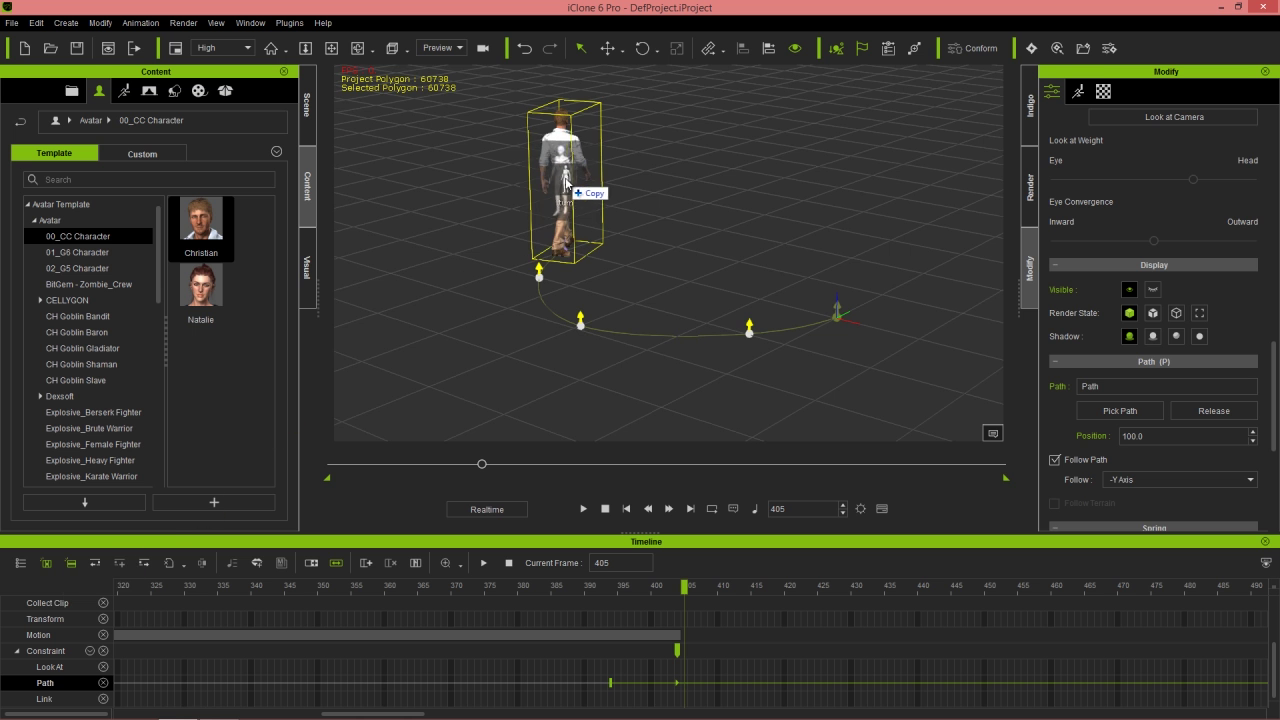
# - Play the turn motion, and replay it from before the end of the walk to check the transition
pyautogui.press('space')
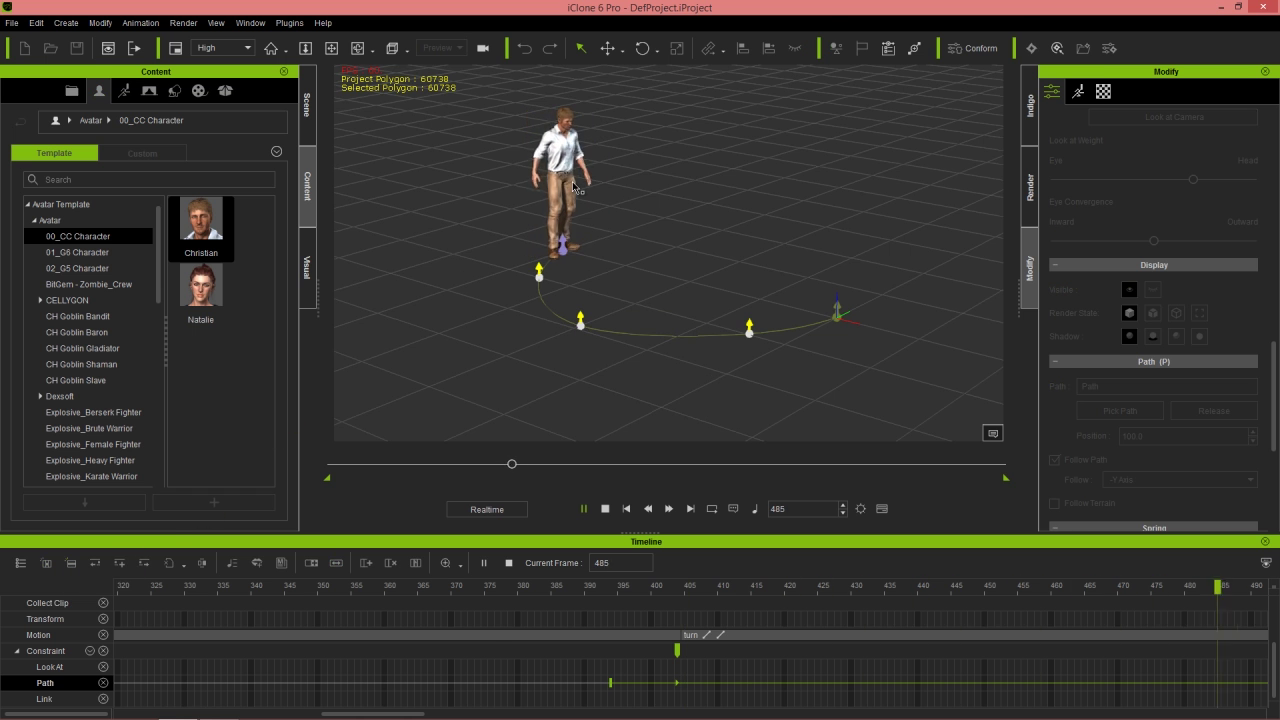
pyautogui.press('space')
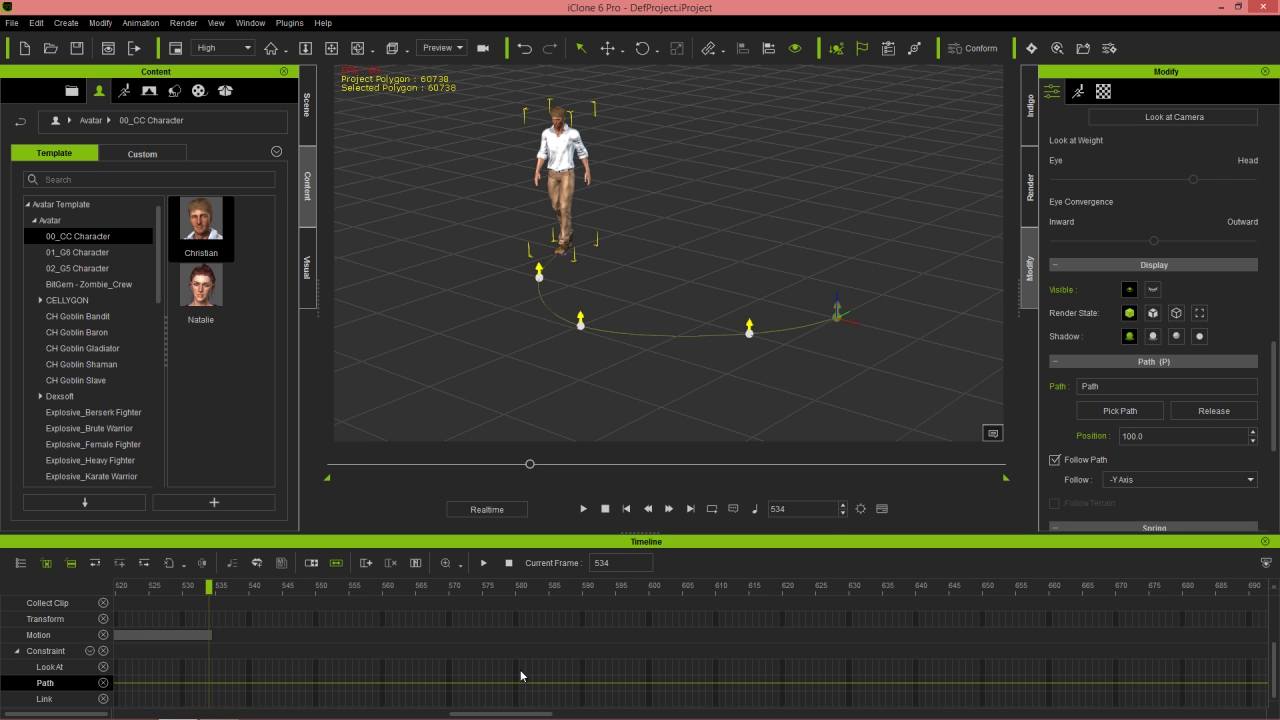
pyautogui.moveTo(509, 713); pyautogui.dragTo(377, 713)
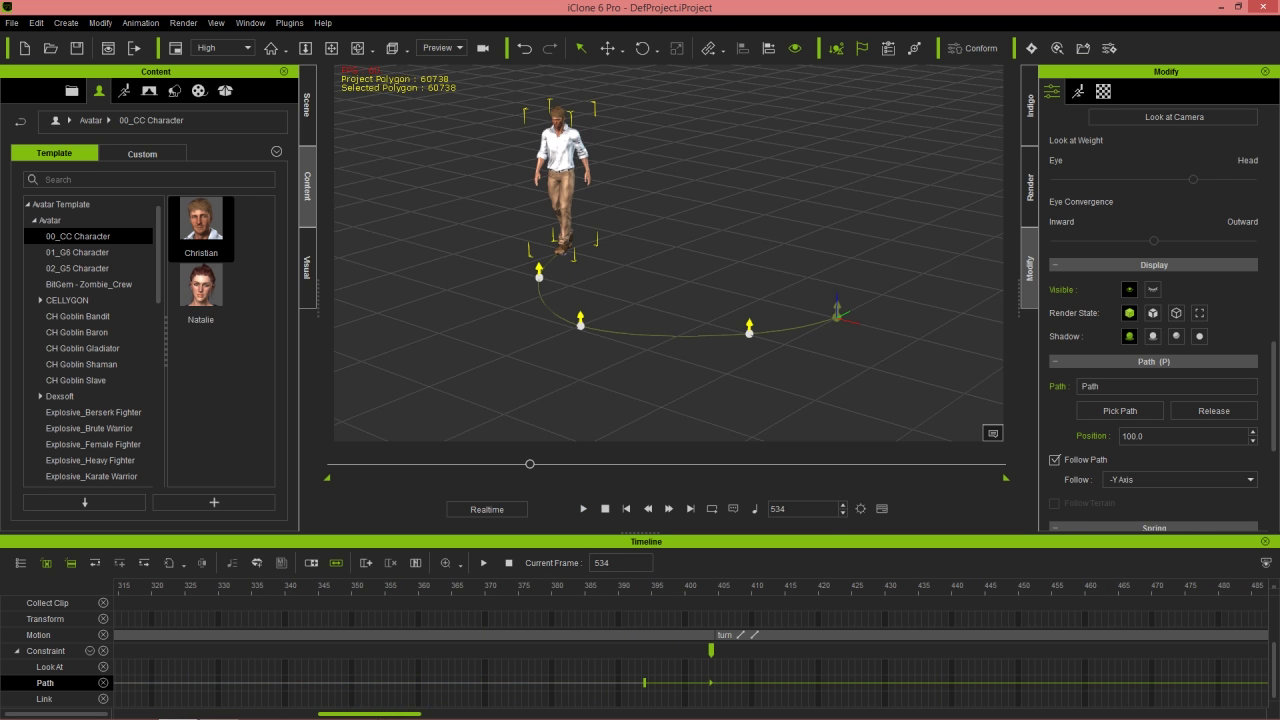
pyautogui.moveTo(571, 597); pyautogui.dragTo(353, 598)
pyautogui.press('space')
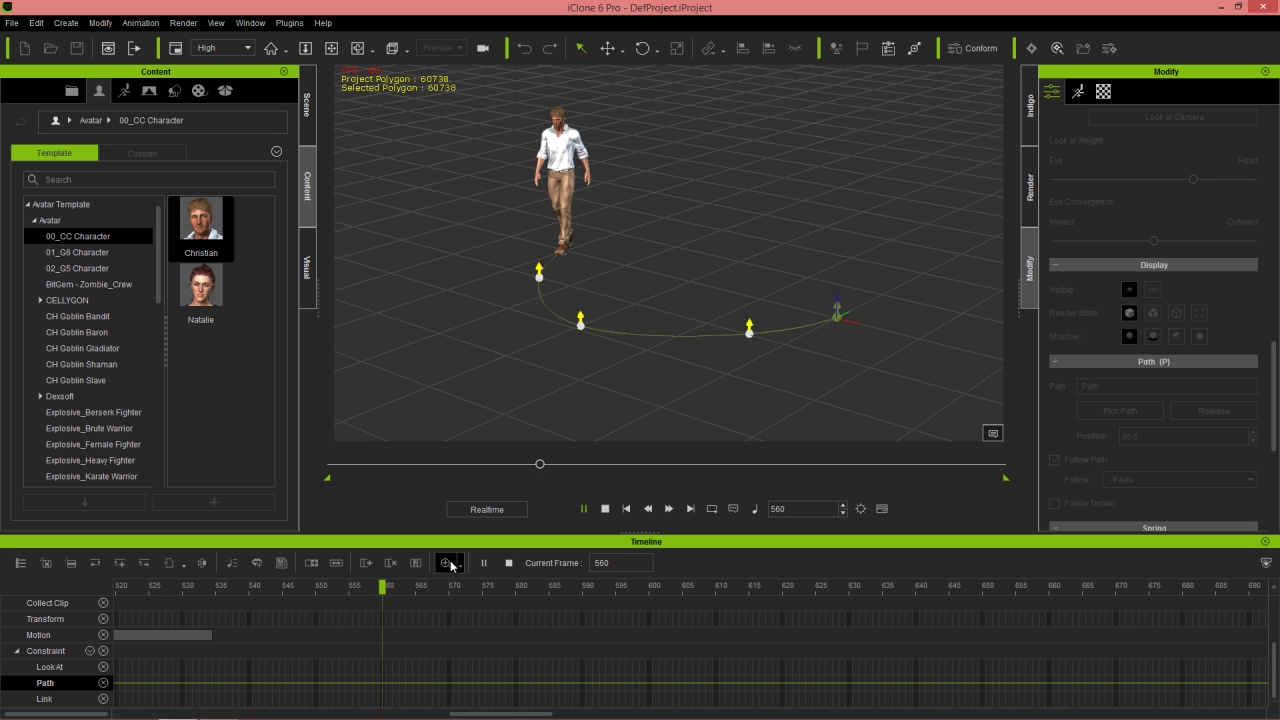
pyautogui.press('space')
# - Release the character from the path at frame 405, where the turn clip starts, and return to frame 400
pyautogui.moveTo(491, 716); pyautogui.dragTo(397, 716)
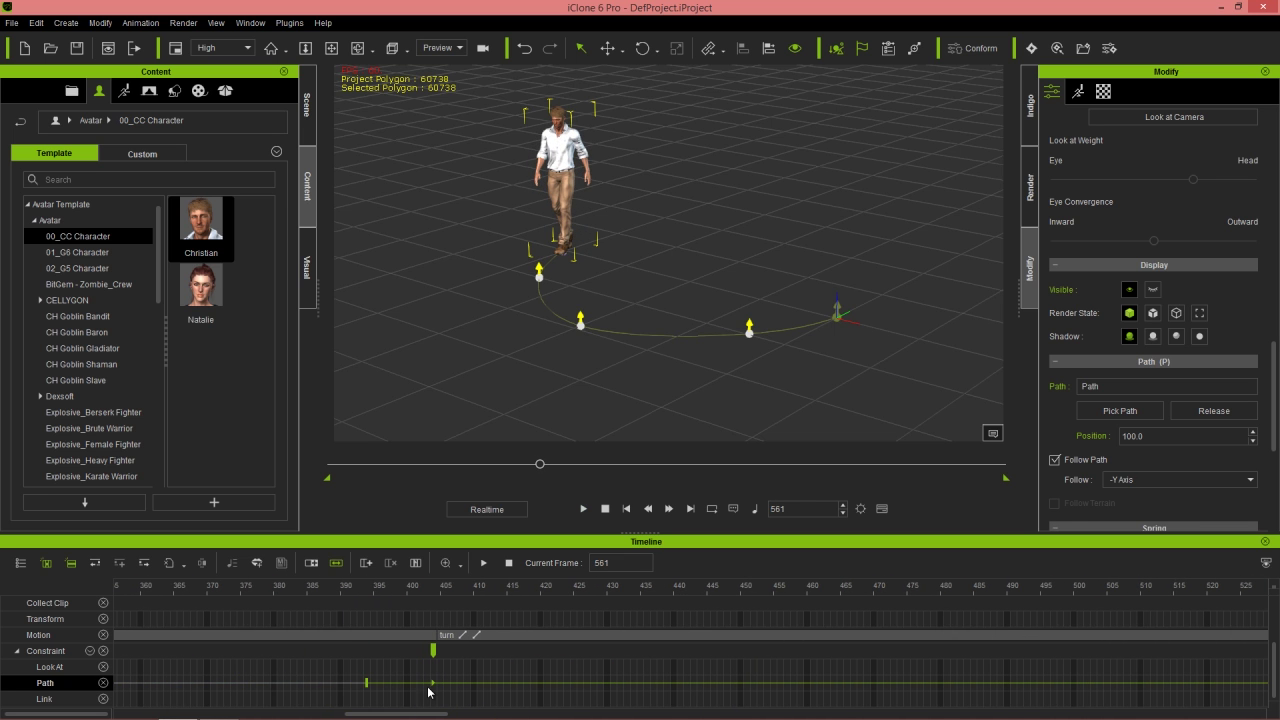
pyautogui.click(441, 592)
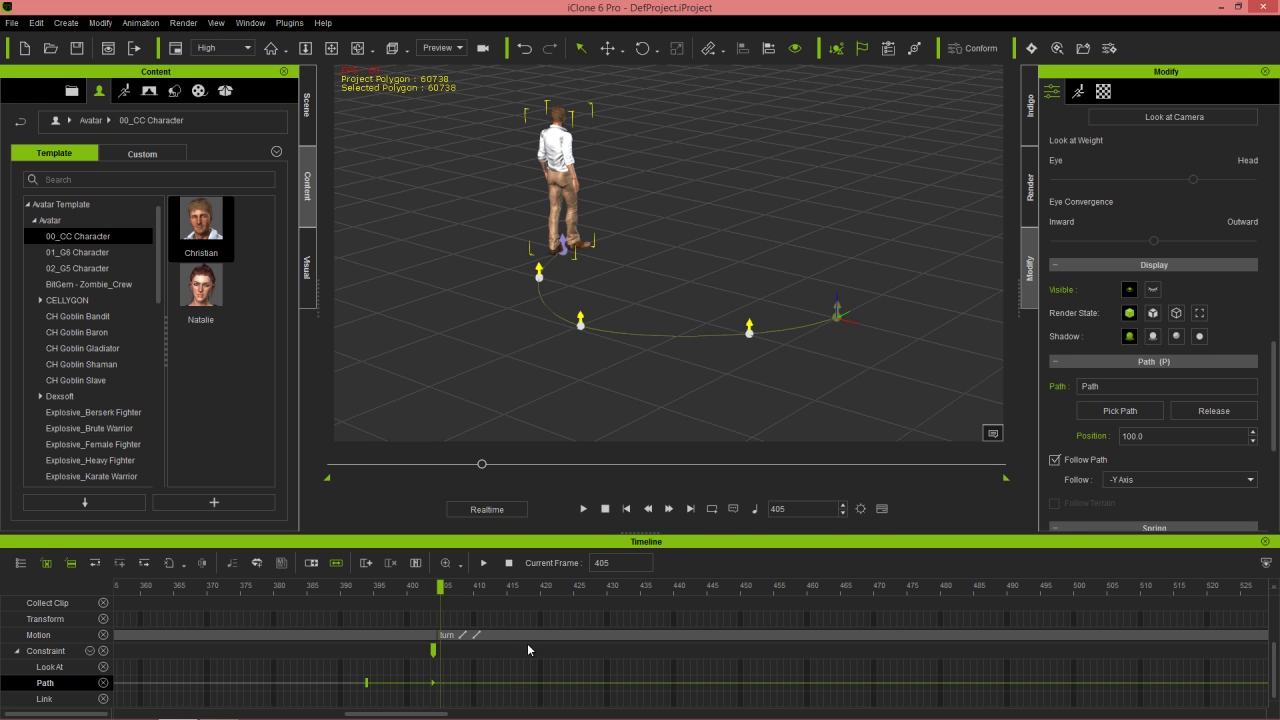
pyautogui.click(1214, 411)
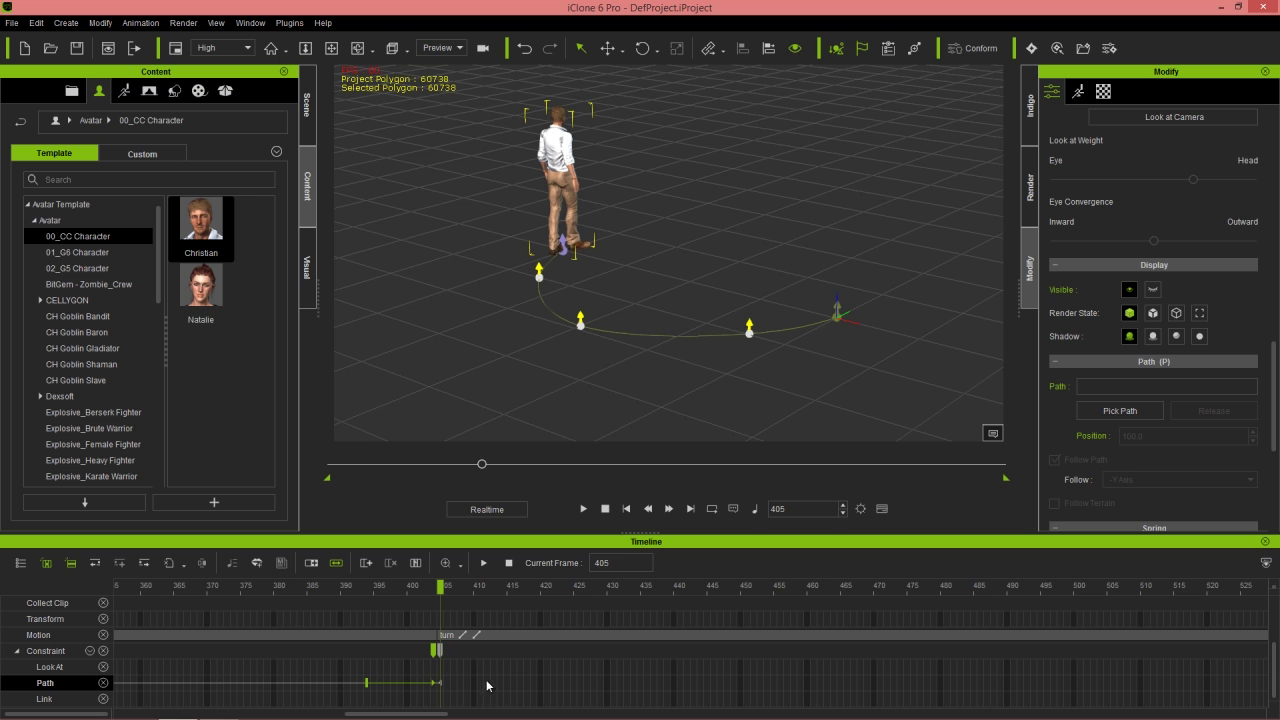
pyautogui.moveTo(405, 590); pyautogui.dragTo(406, 618)
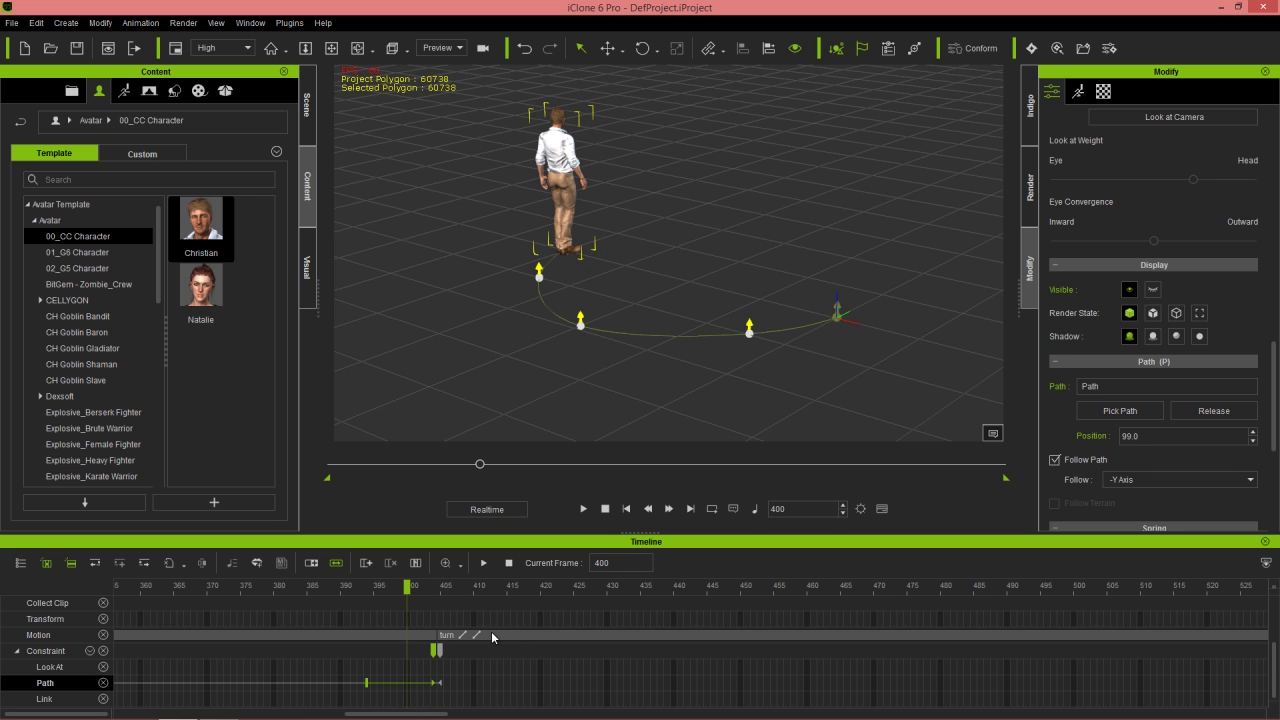
# - Check the path release key at frame 405 and play the animation from frame 400 through the turn
pyautogui.moveTo(432, 593); pyautogui.dragTo(445, 597)
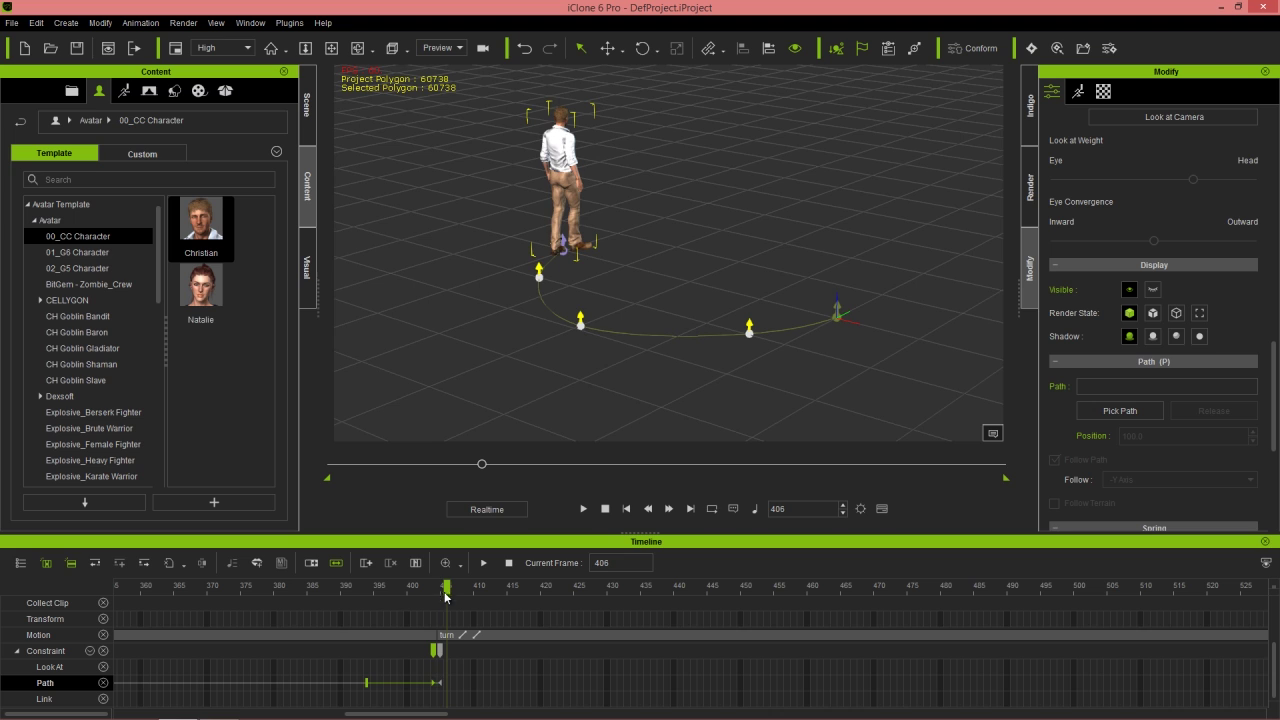
pyautogui.click(441, 684)
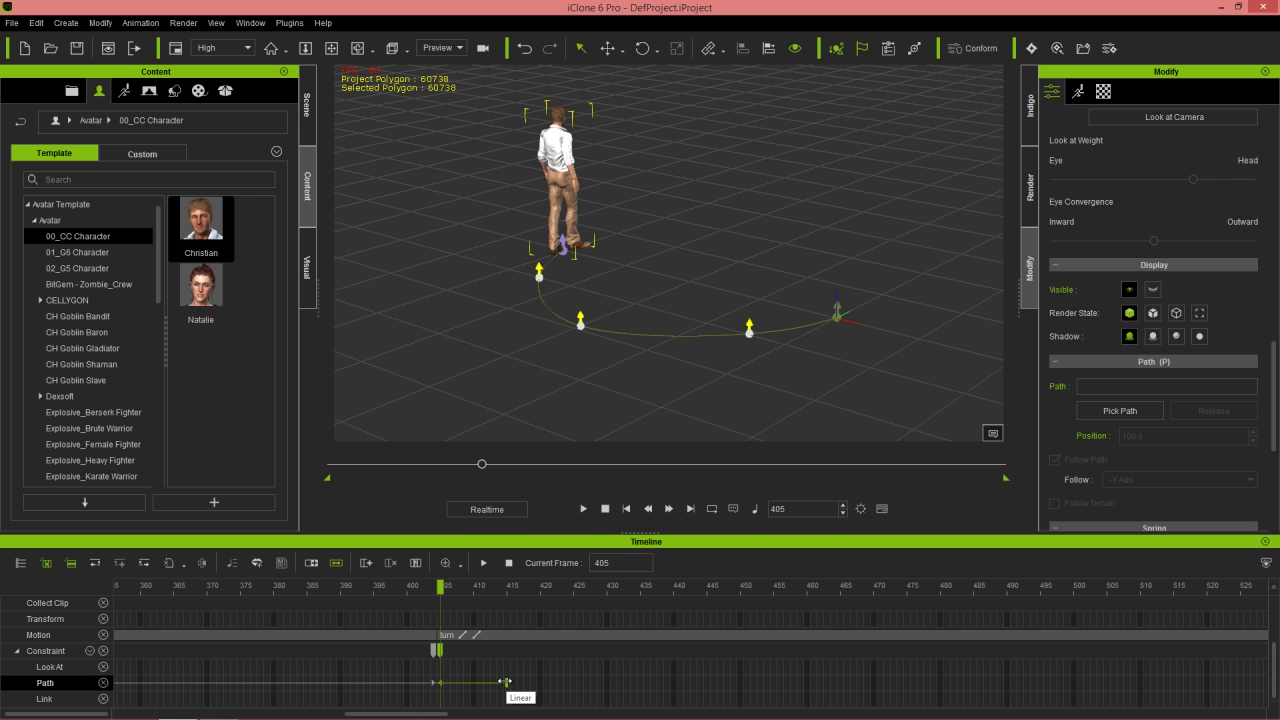
pyautogui.click(435, 695)
pyautogui.moveTo(421, 588); pyautogui.dragTo(408, 589)
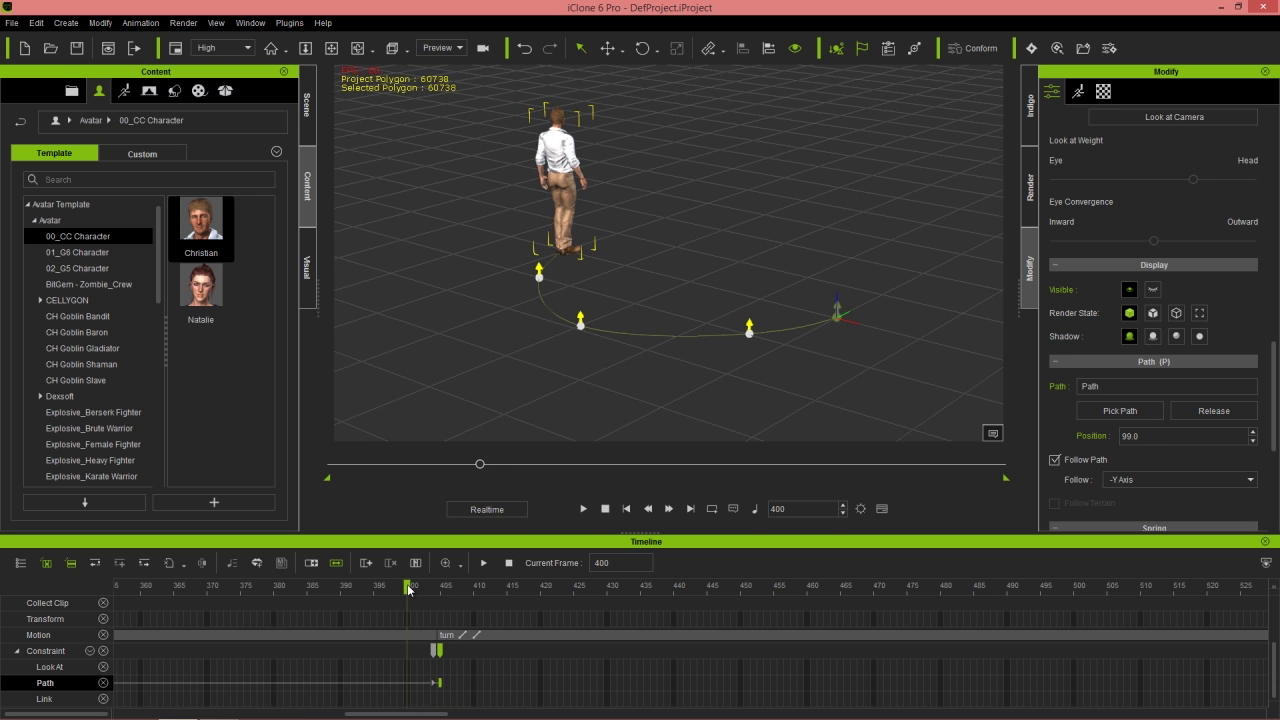
pyautogui.press('space')
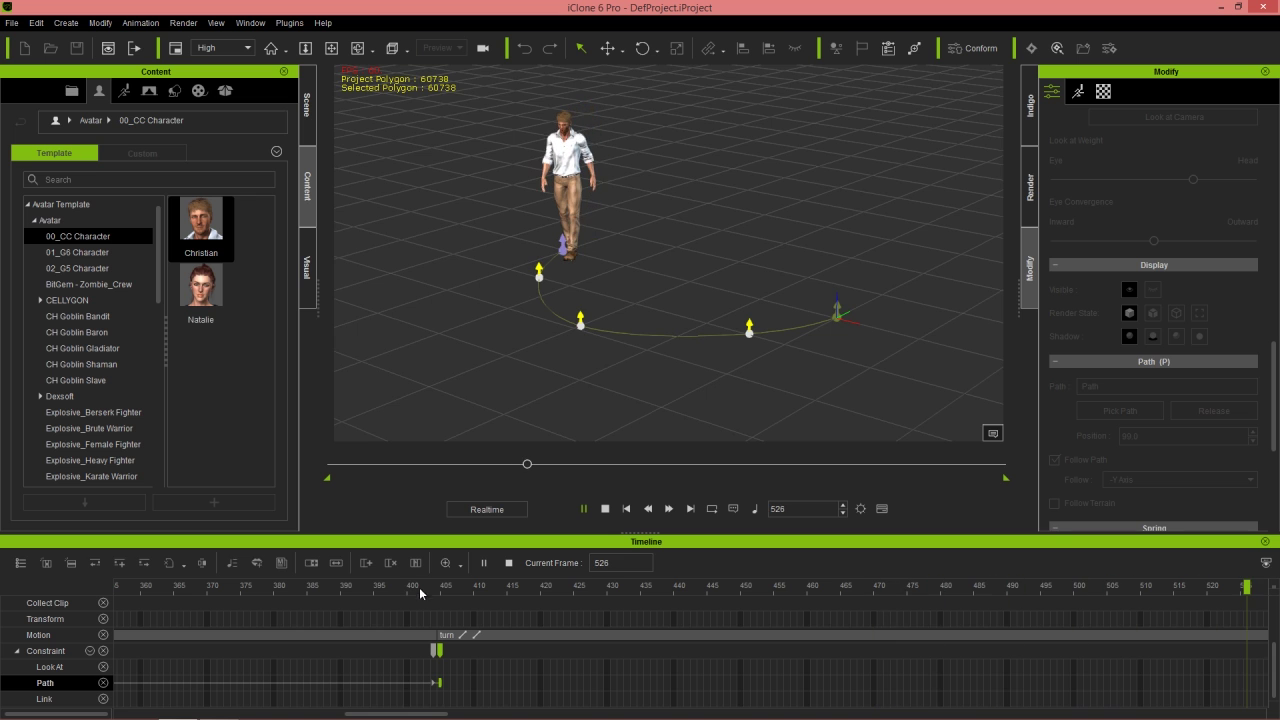
# - Compare the character's leg pose at frame 405 with earlier walk frames, and stop at frame 359 for a closer side view
pyautogui.moveTo(344, 587); pyautogui.dragTo(276, 594)
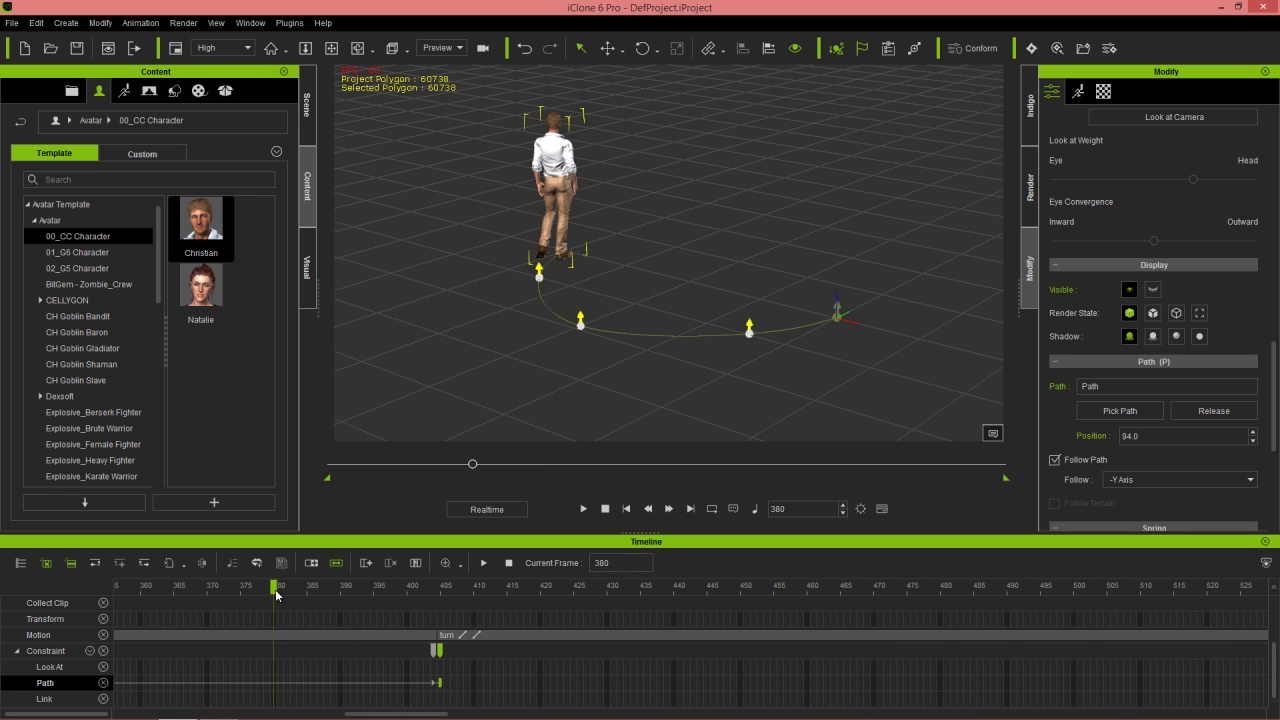
pyautogui.scroll(-5, 410, 634)
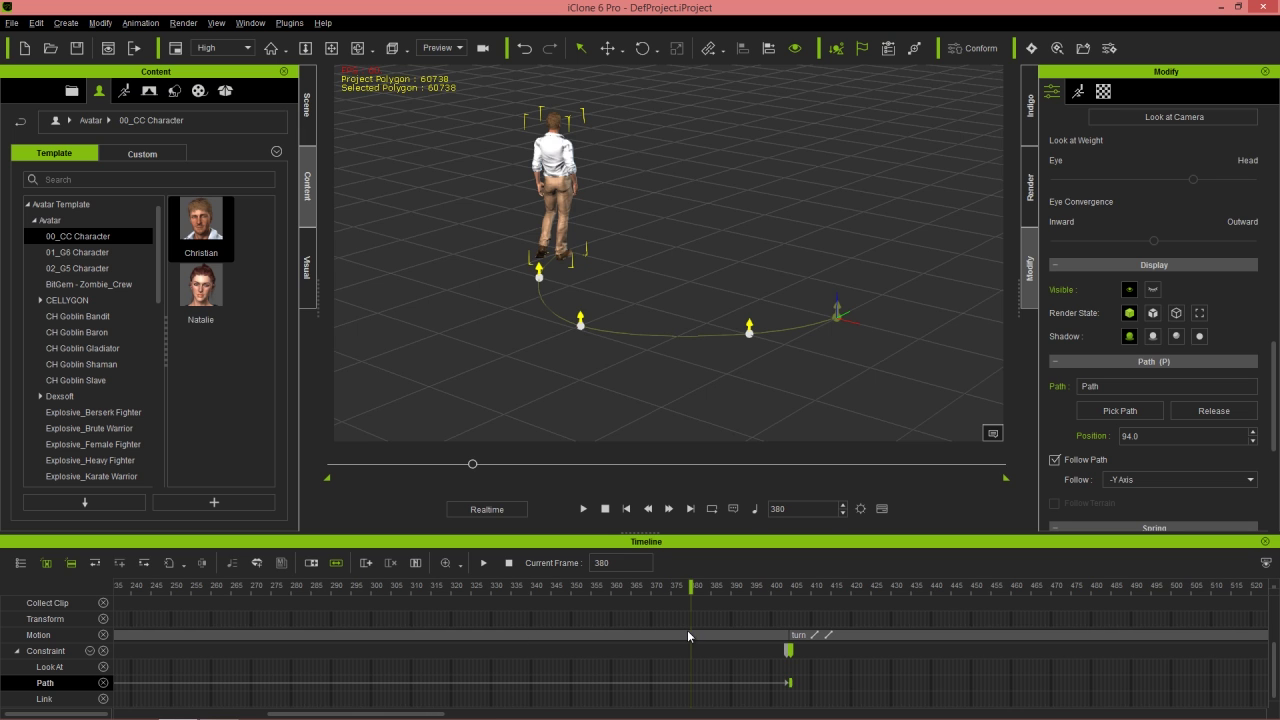
pyautogui.moveTo(684, 589)
pyautogui.mouseDown()
pyautogui.moveTo(596, 590)
pyautogui.moveTo(667, 590)
pyautogui.mouseUp()
pyautogui.click(793, 589)
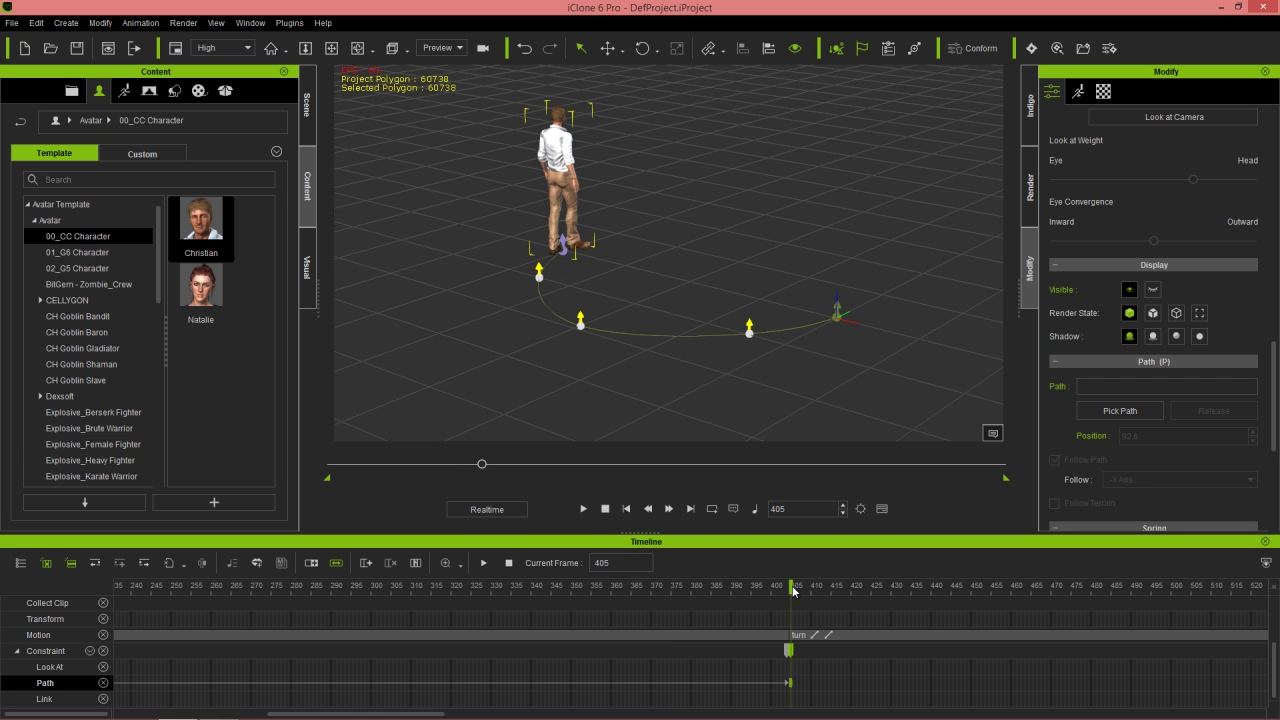
pyautogui.moveTo(793, 589); pyautogui.dragTo(606, 583)
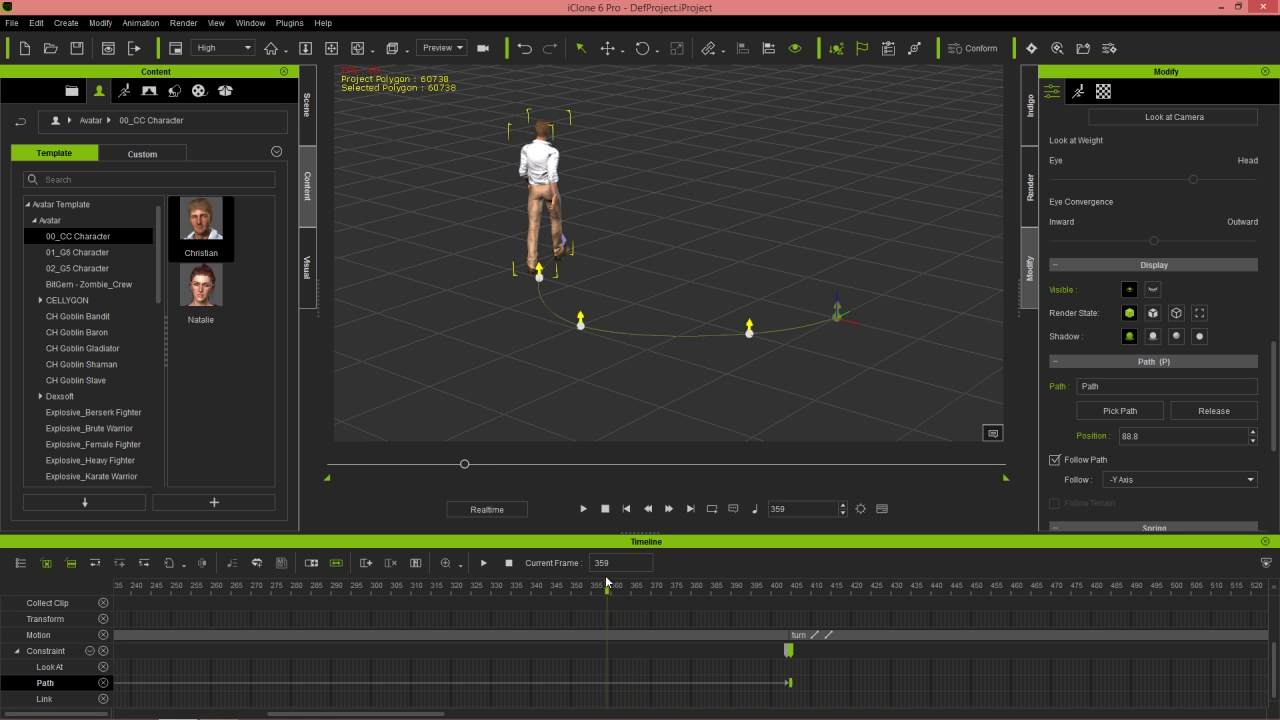
pyautogui.moveTo(656, 328); pyautogui.dragTo(531, 238, button='right')
pyautogui.scroll(3, 531, 238)
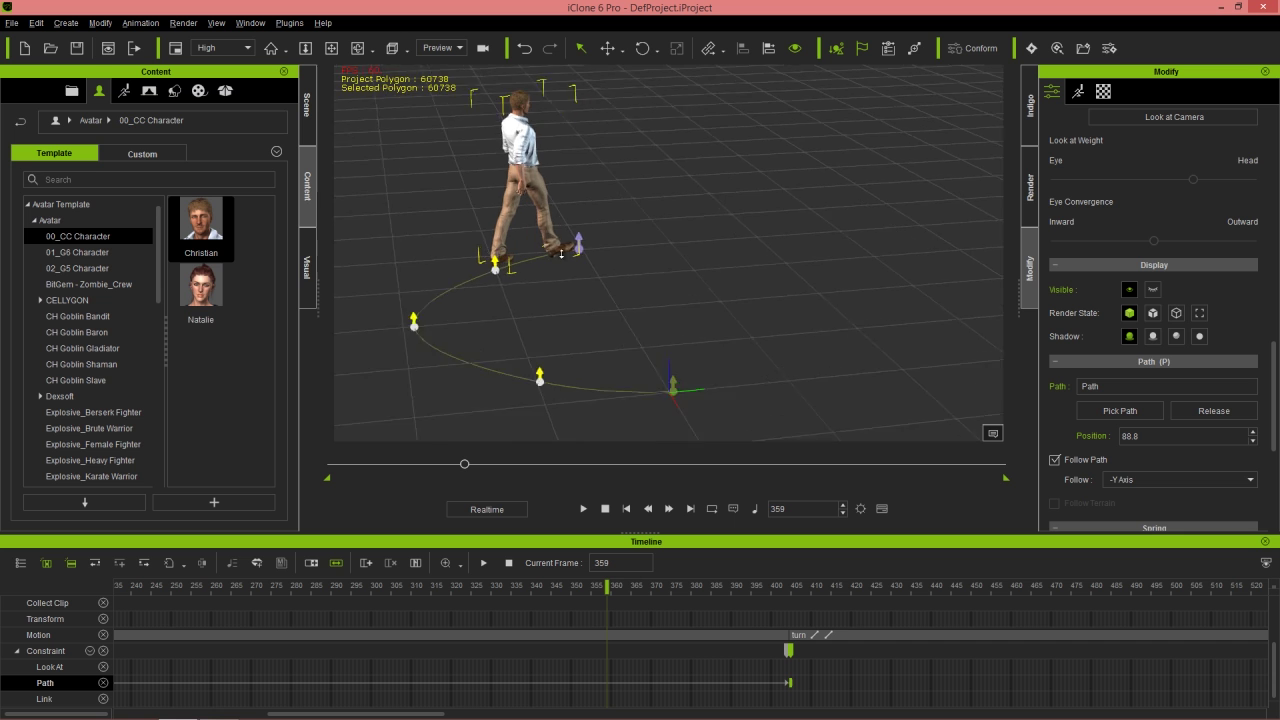
pyautogui.moveTo(531, 238); pyautogui.dragTo(616, 319, button='middle')
pyautogui.scroll(2, 616, 319)
pyautogui.moveTo(601, 598)
pyautogui.mouseDown()
pyautogui.moveTo(579, 588)
pyautogui.moveTo(619, 589)
pyautogui.moveTo(607, 594)
pyautogui.mouseUp()
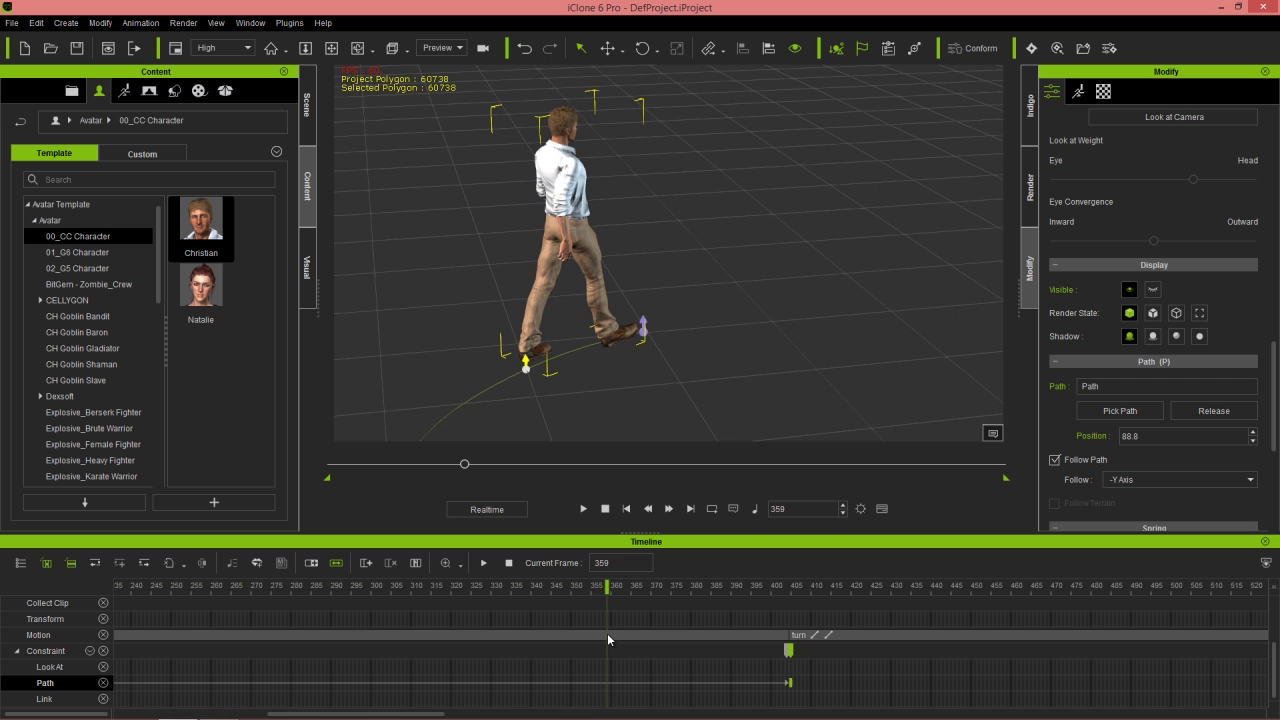
# - Break the walk clip at frame 359 and delete the part after the break
pyautogui.rightClick(607, 638)
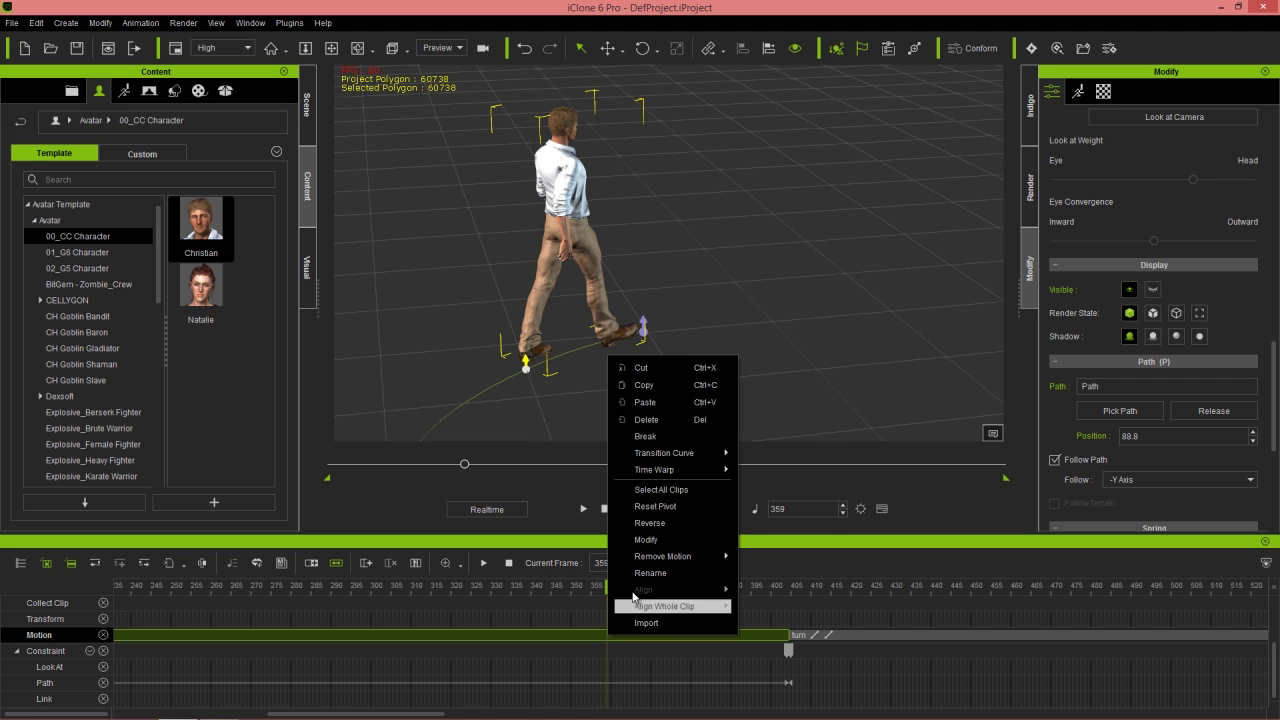
pyautogui.click(654, 437)
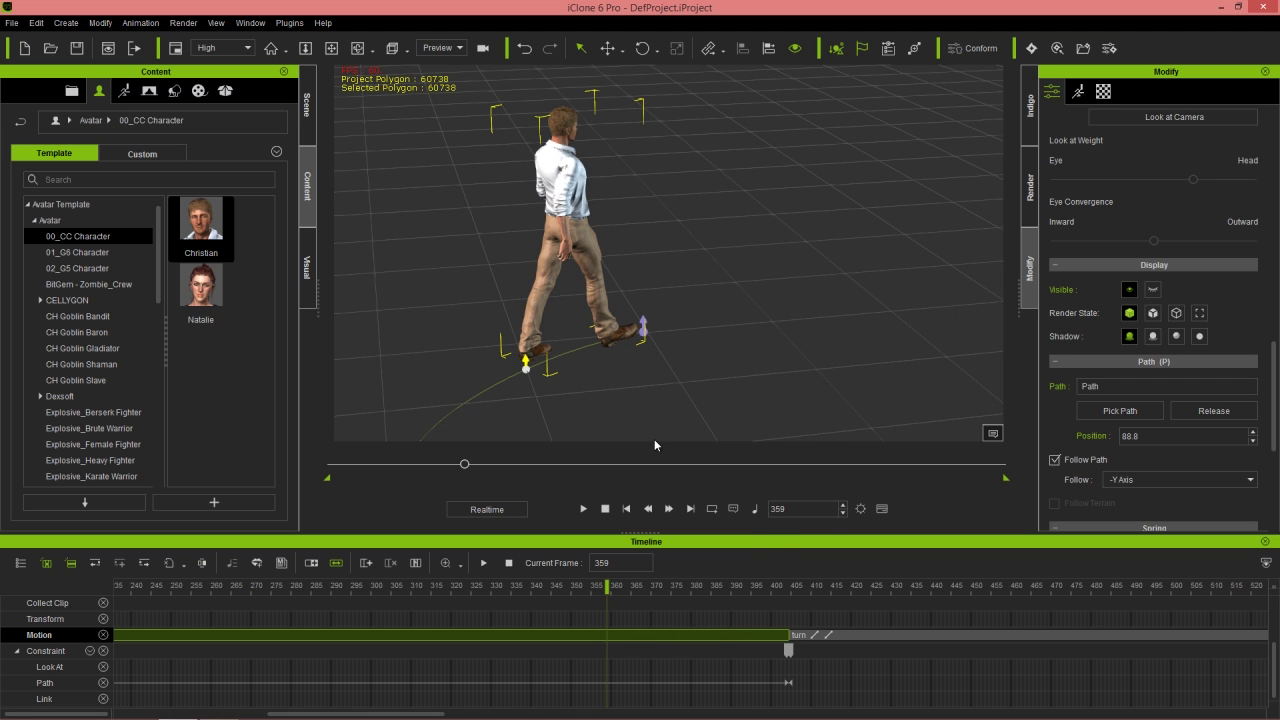
pyautogui.click(703, 635)
pyautogui.press('Delete')
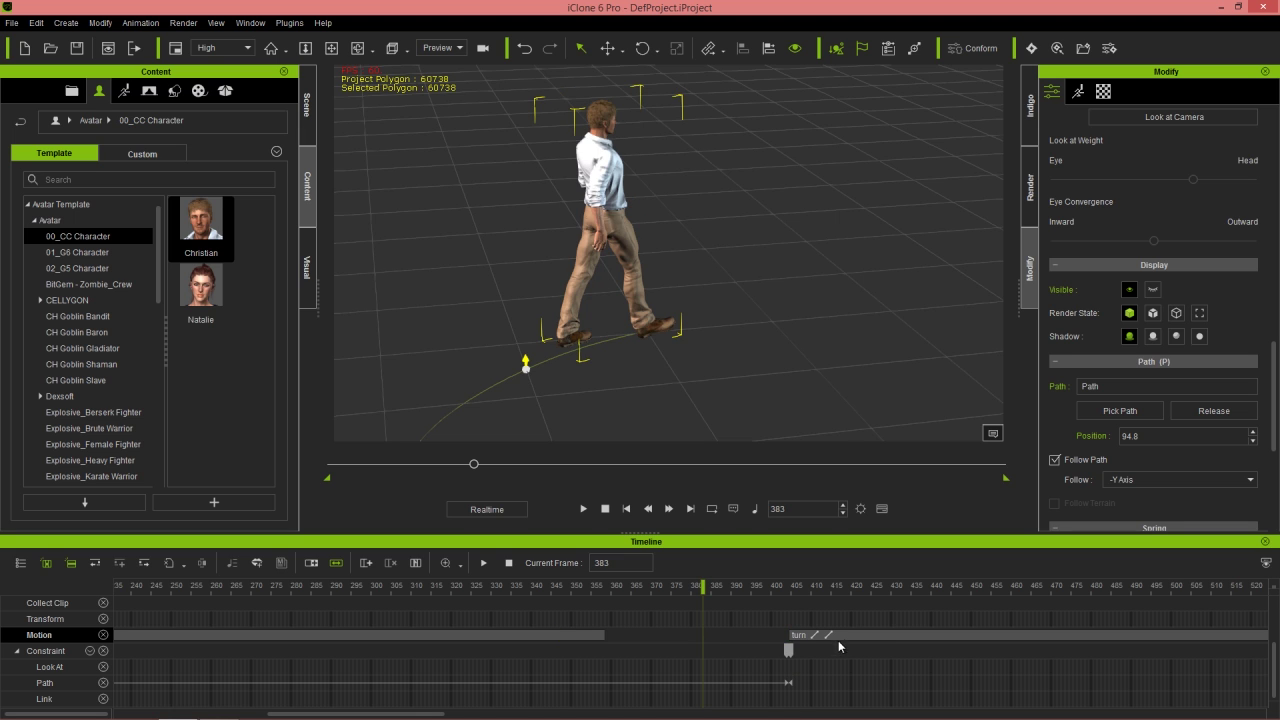
# - Move the turn clip back to the end of the shortened walk clip, and move the path release key to frame 360
pyautogui.moveTo(871, 633); pyautogui.dragTo(690, 644)
pyautogui.moveTo(568, 589); pyautogui.dragTo(779, 636)
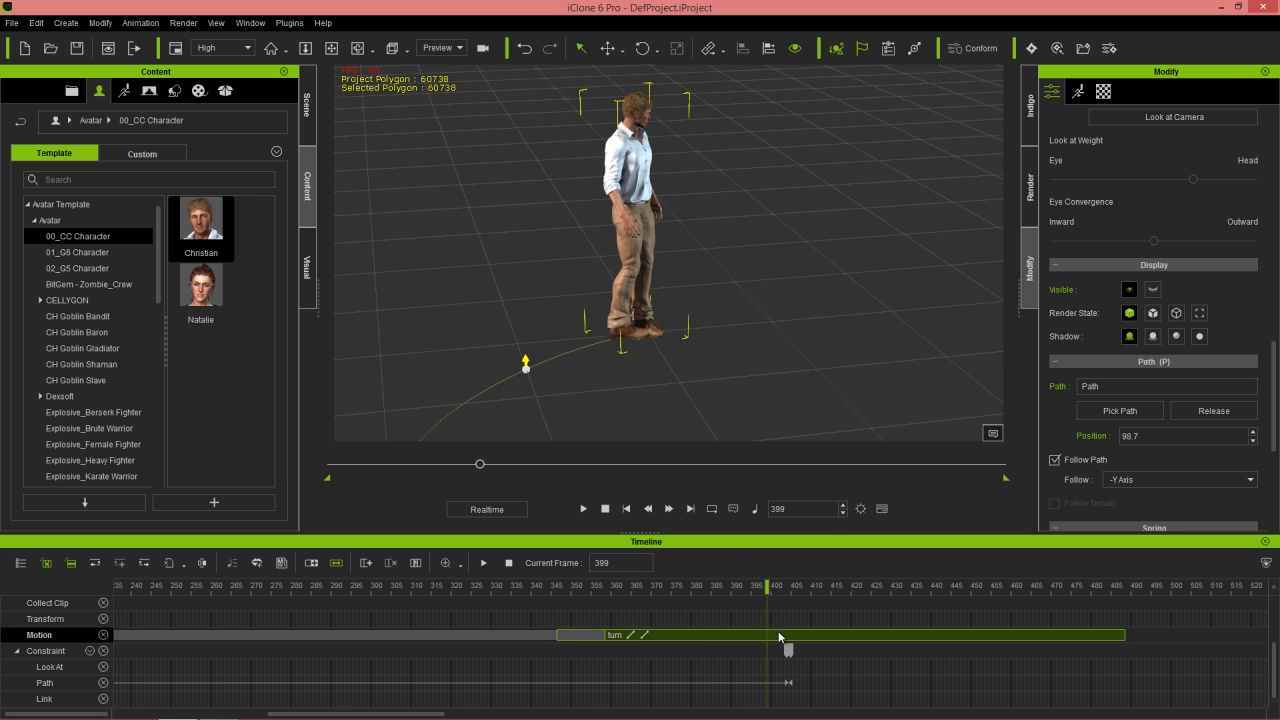
pyautogui.click(787, 684)
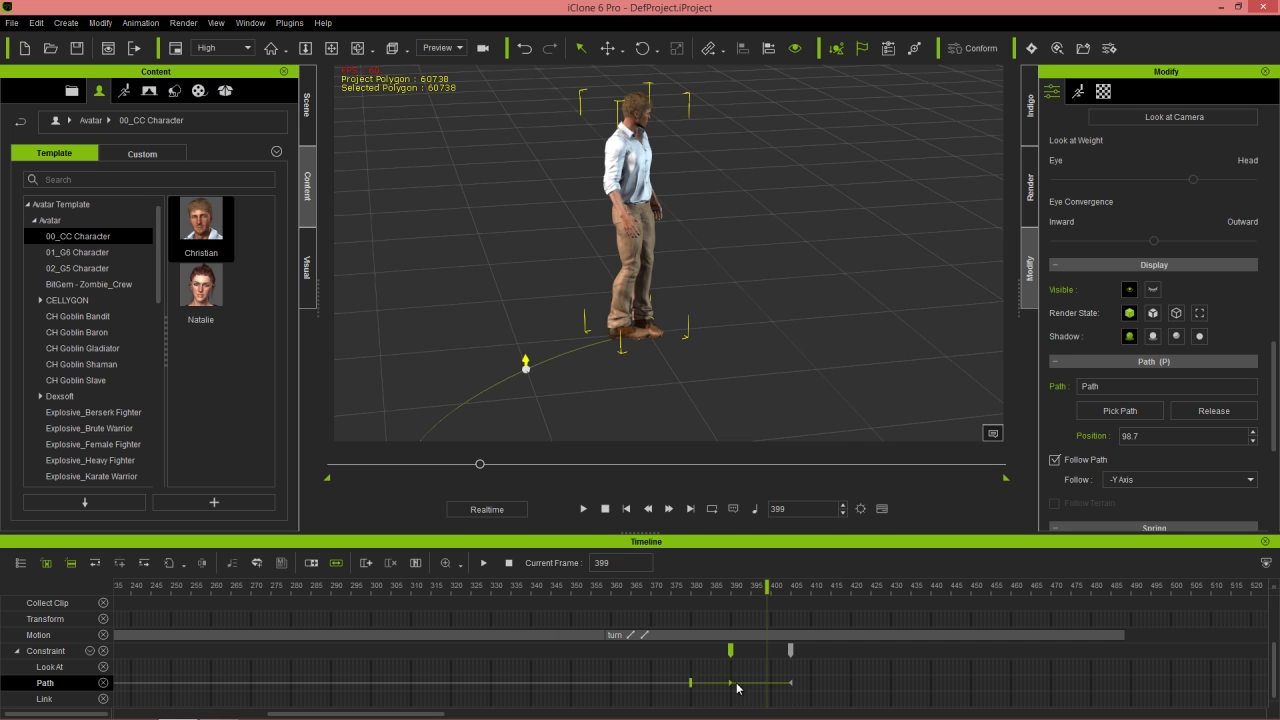
pyautogui.moveTo(614, 685); pyautogui.dragTo(605, 685)
pyautogui.doubleClick(603, 684)
pyautogui.moveTo(789, 651); pyautogui.dragTo(611, 657)
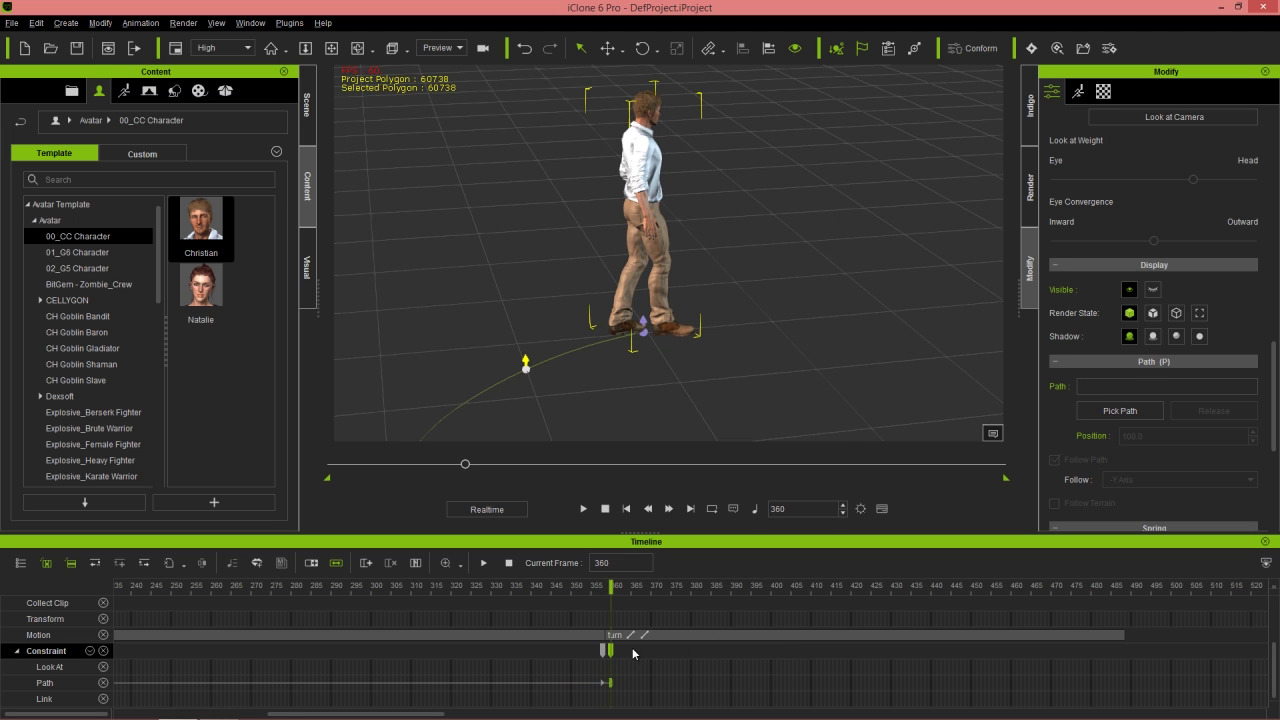
pyautogui.scroll(2, 634, 650)
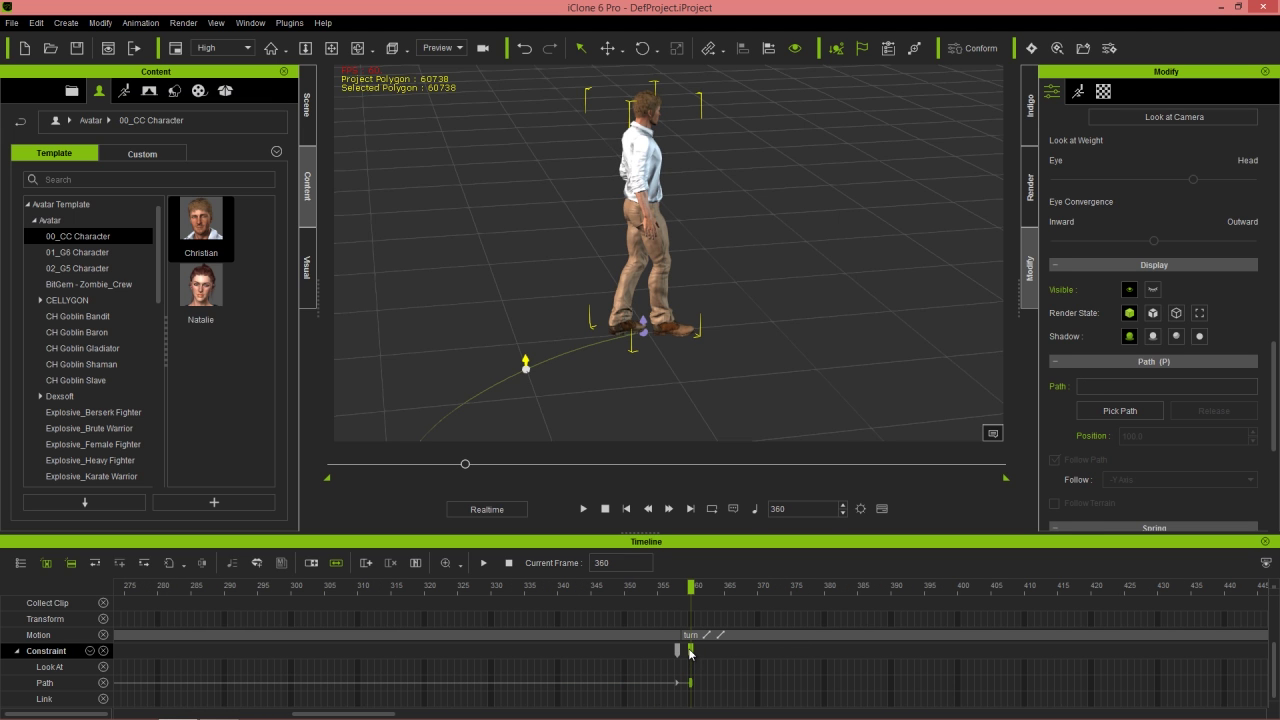
# - Play the animation from before the end of the shortened walk to check the transition into the turn, and stop it
pyautogui.moveTo(690, 586); pyautogui.dragTo(393, 587)
pyautogui.press('space')
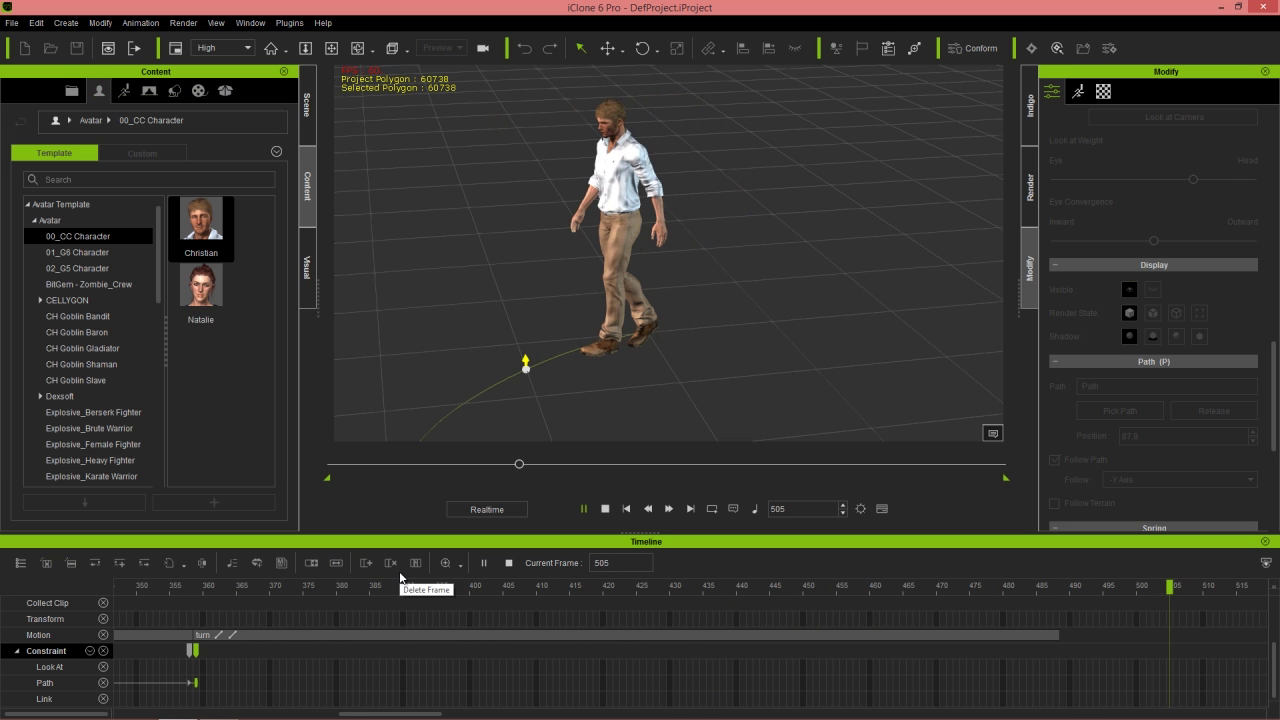
pyautogui.press('space')
# - Record a Move motion with Motion Puppet from frame 489, right after the turn clip, to frame 1064
pyautogui.moveTo(1038, 589)
pyautogui.mouseDown()
pyautogui.moveTo(932, 587)
pyautogui.moveTo(1061, 590)
pyautogui.mouseUp()
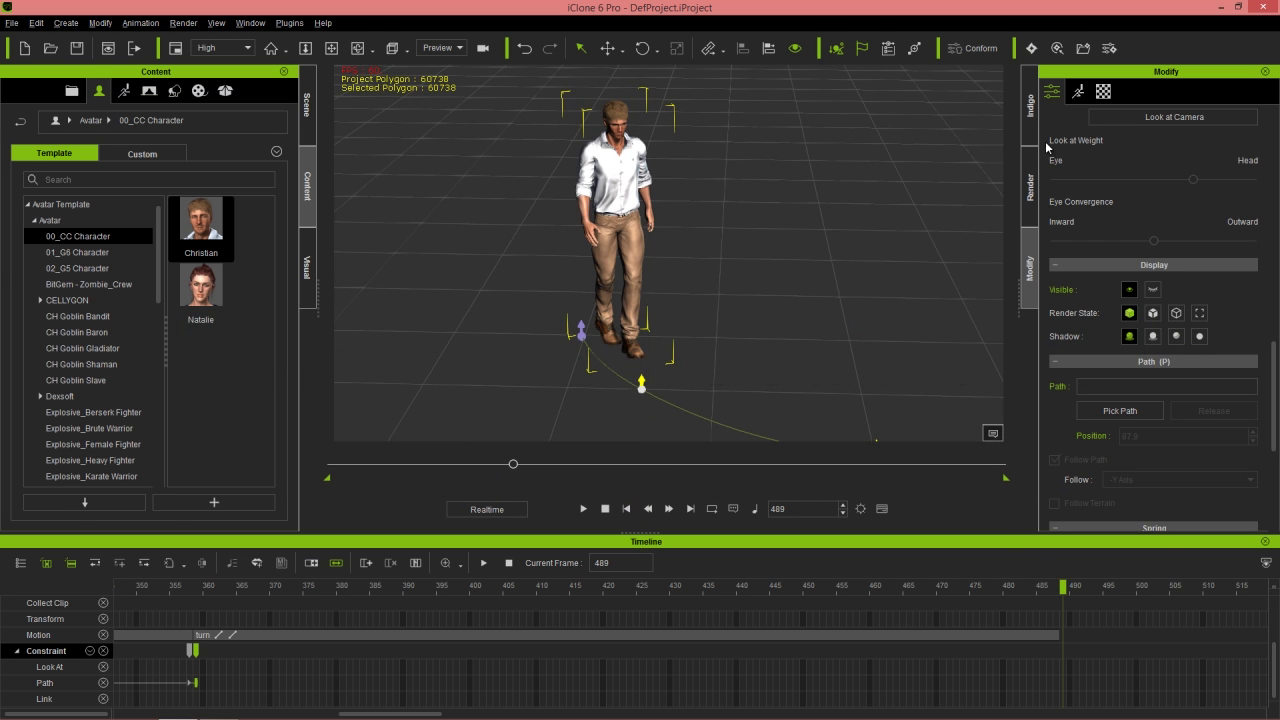
pyautogui.click(1078, 91)
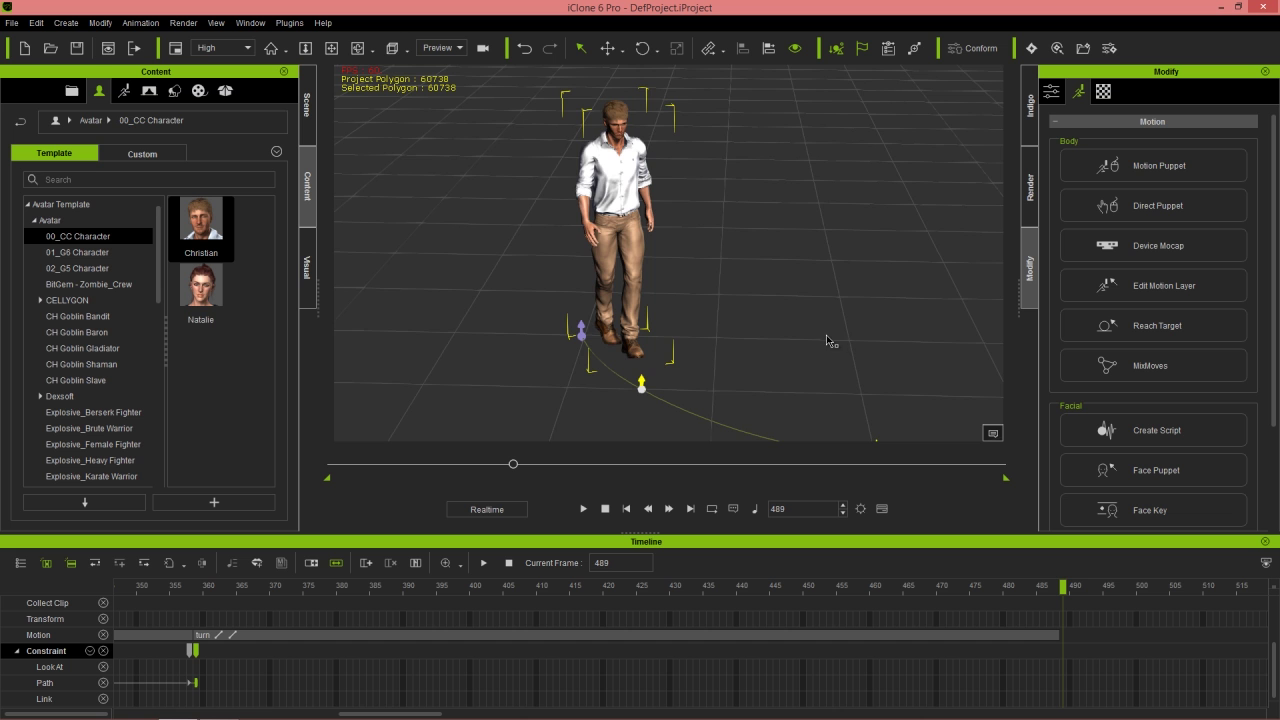
pyautogui.keyDown('alt'); pyautogui.moveTo(763, 200); pyautogui.dragTo(766, 229); pyautogui.keyUp('alt')
pyautogui.keyDown('alt'); pyautogui.moveTo(732, 136); pyautogui.dragTo(739, 220); pyautogui.keyUp('alt')
pyautogui.keyDown('alt'); pyautogui.moveTo(696, 161); pyautogui.dragTo(717, 310); pyautogui.keyUp('alt')
pyautogui.keyDown('alt'); pyautogui.moveTo(708, 263); pyautogui.dragTo(719, 337); pyautogui.keyUp('alt')
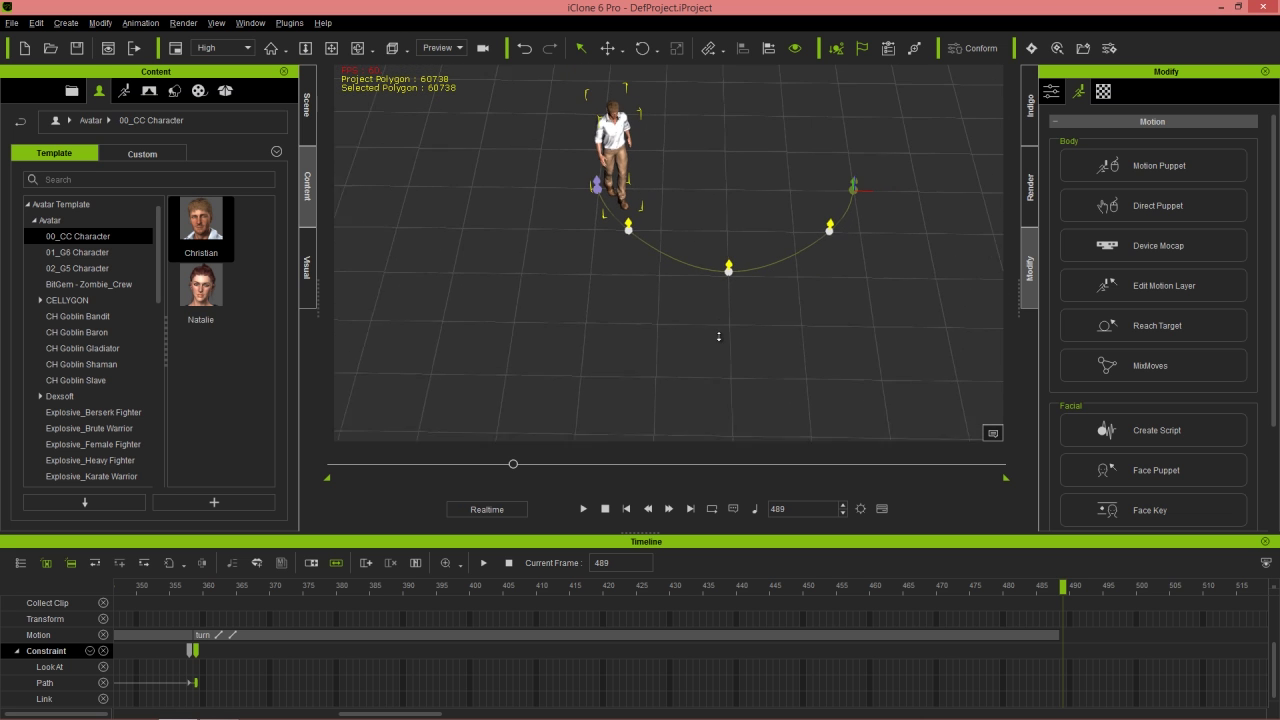
pyautogui.click(1147, 166)
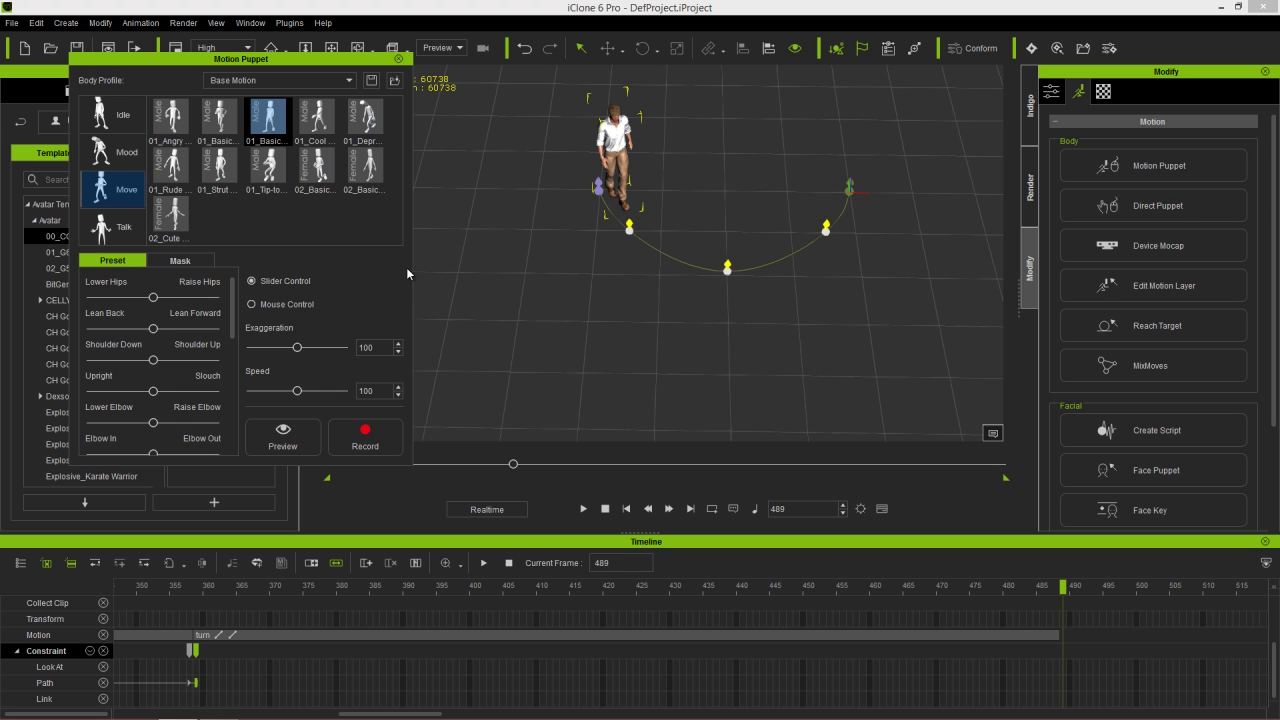
pyautogui.click(365, 436)
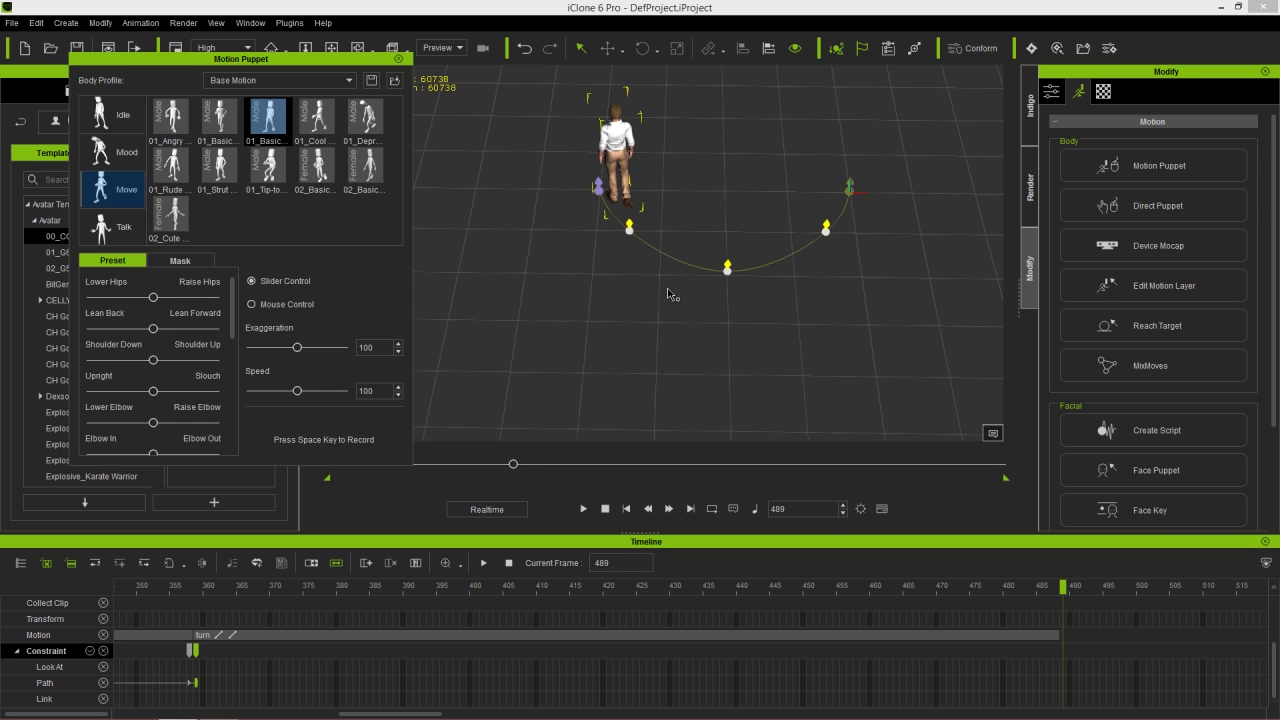
pyautogui.press('space')
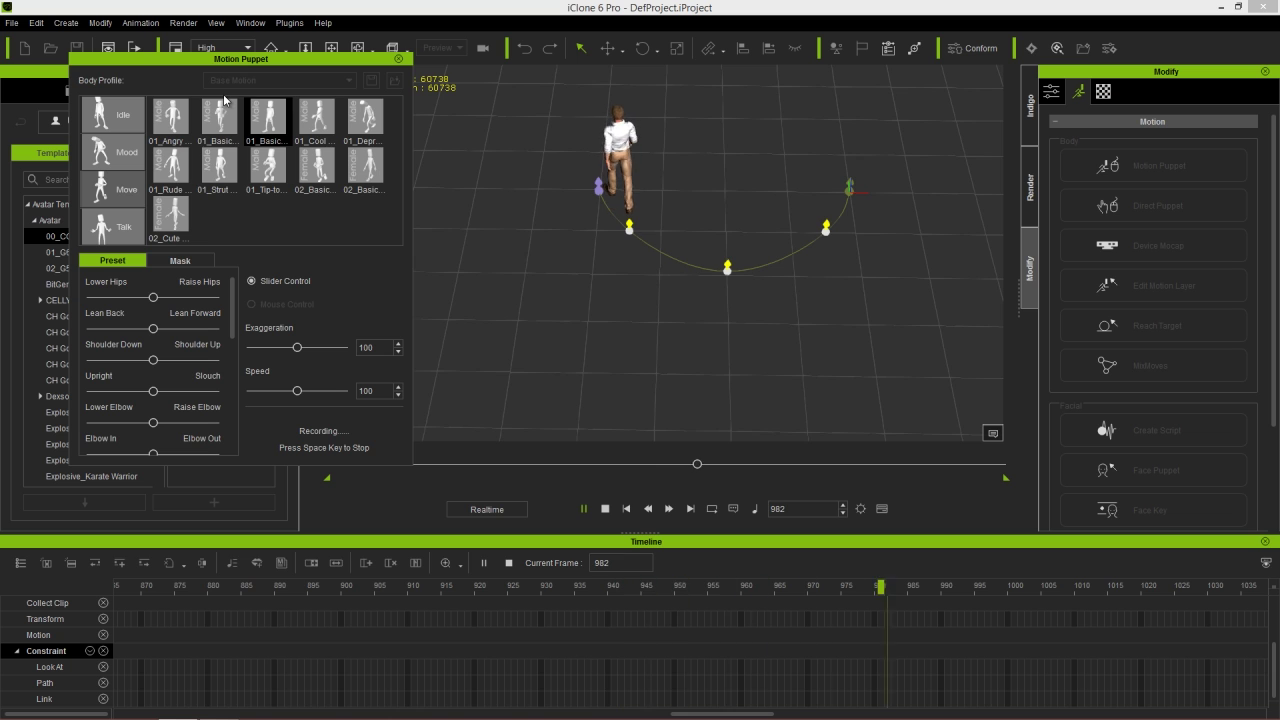
pyautogui.press('space')
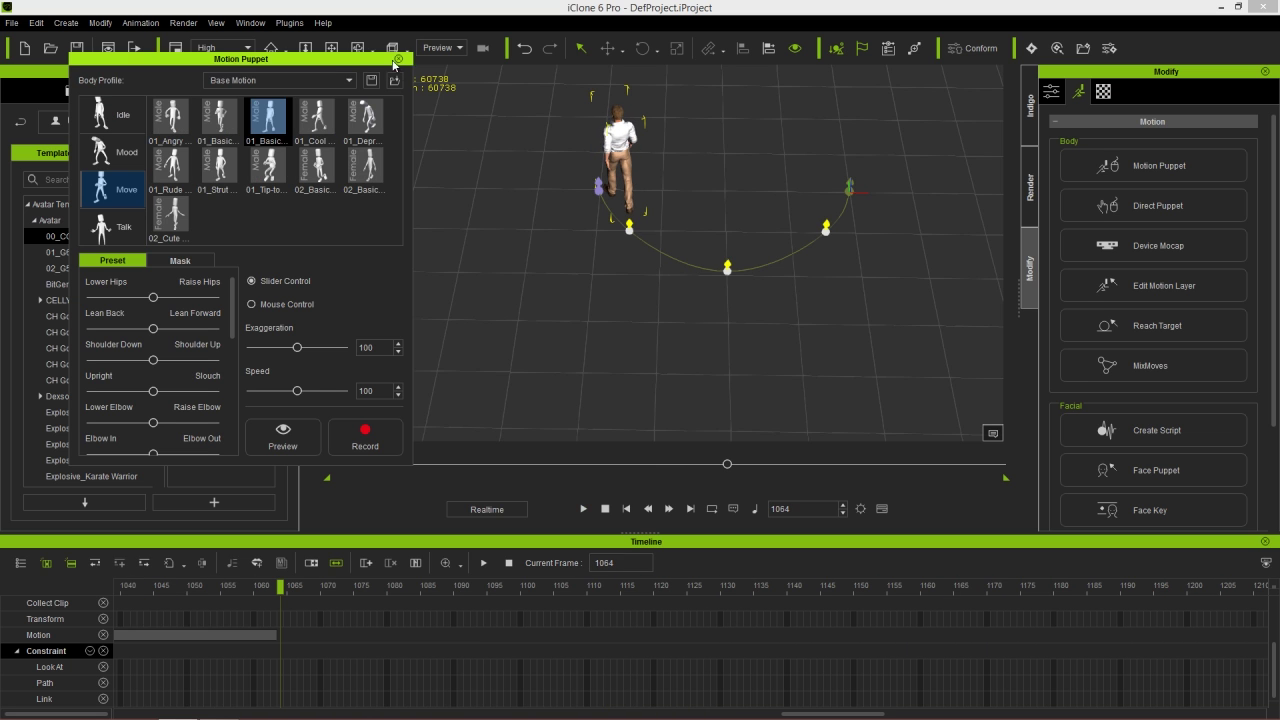
pyautogui.click(400, 60)
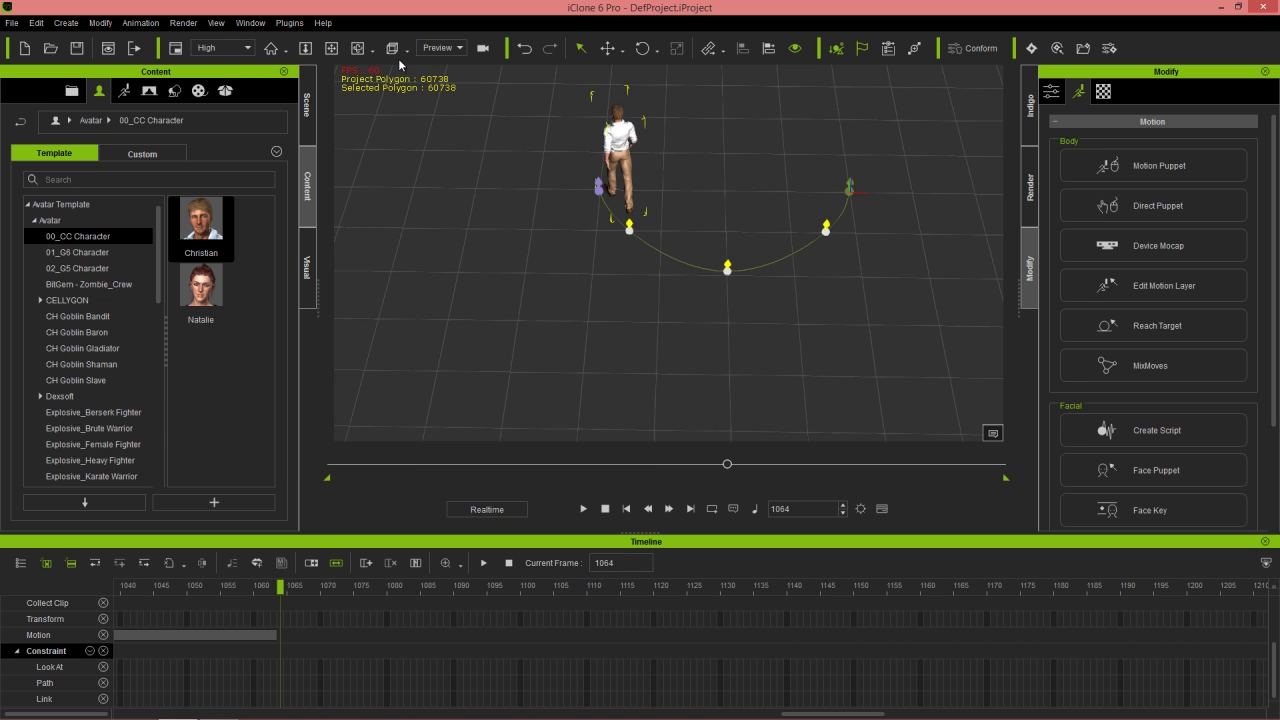
# - Move the recorded puppet clip further along the motion track, leaving a gap after the turn clip
pyautogui.moveTo(824, 713); pyautogui.dragTo(345, 678)
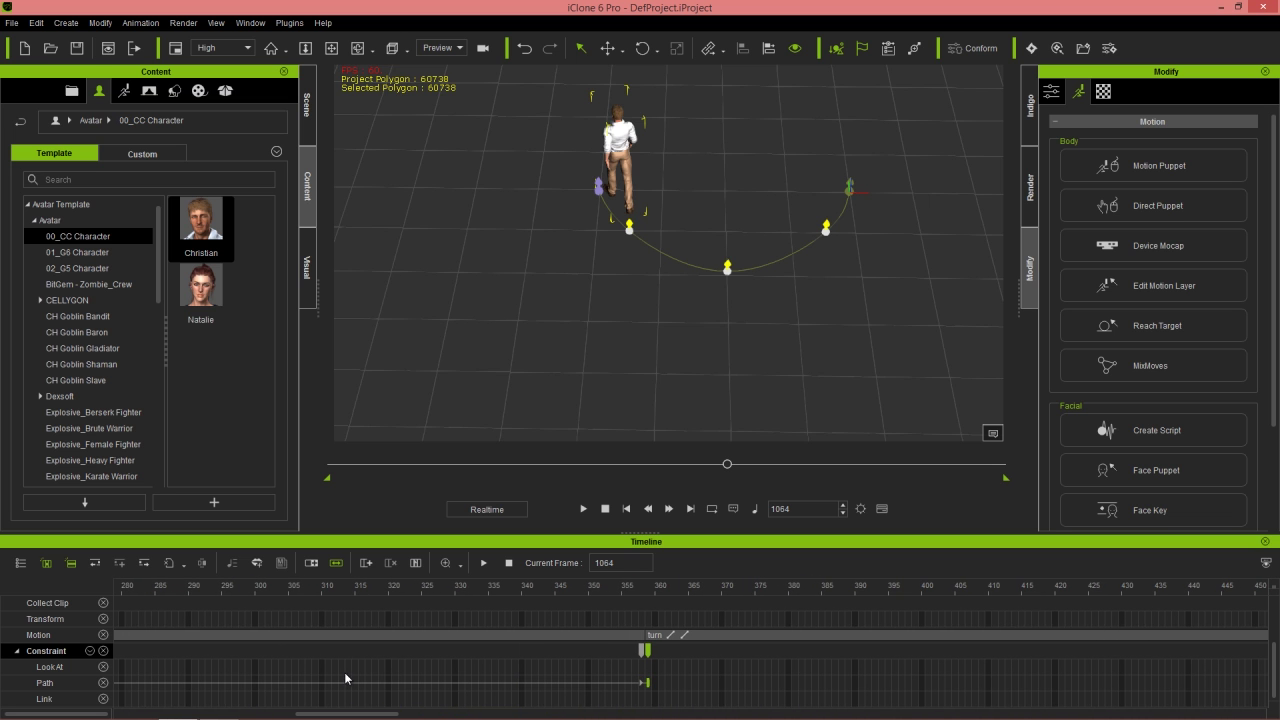
pyautogui.scroll(-3, 439, 637)
pyautogui.scroll(-3, 488, 629)
pyautogui.moveTo(673, 714); pyautogui.dragTo(373, 712)
pyautogui.moveTo(631, 634); pyautogui.dragTo(751, 634)
# - Compare the puppet clip's poses with the end of the turn, break the clip at frame 639 and delete its first part
pyautogui.moveTo(460, 586)
pyautogui.mouseDown()
pyautogui.moveTo(428, 588)
pyautogui.moveTo(479, 594)
pyautogui.mouseUp()
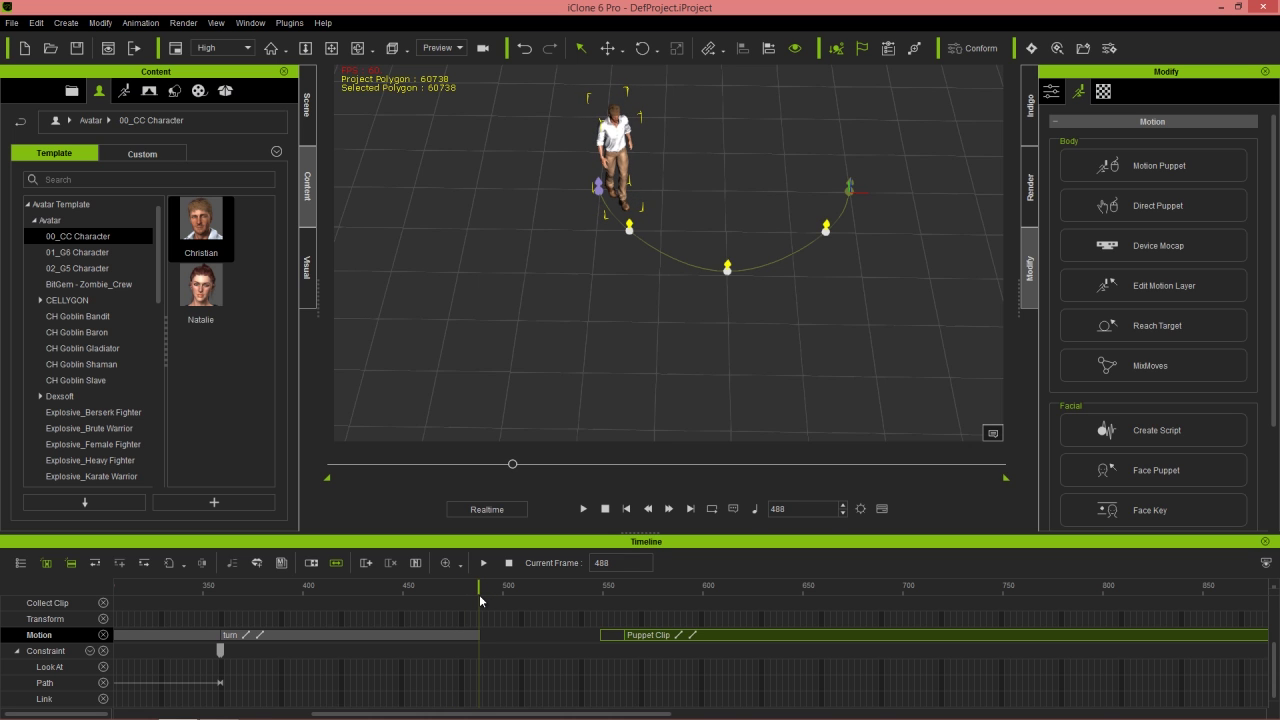
pyautogui.moveTo(626, 584); pyautogui.dragTo(751, 585)
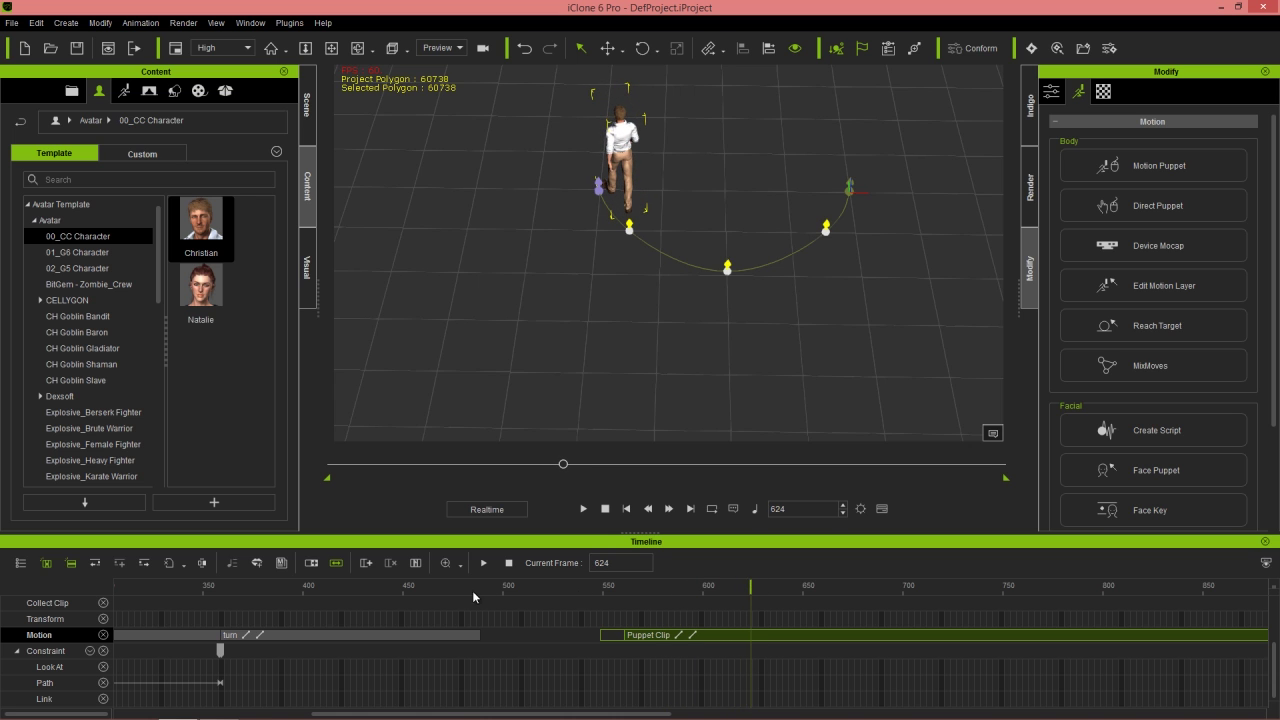
pyautogui.moveTo(476, 583); pyautogui.dragTo(782, 563)
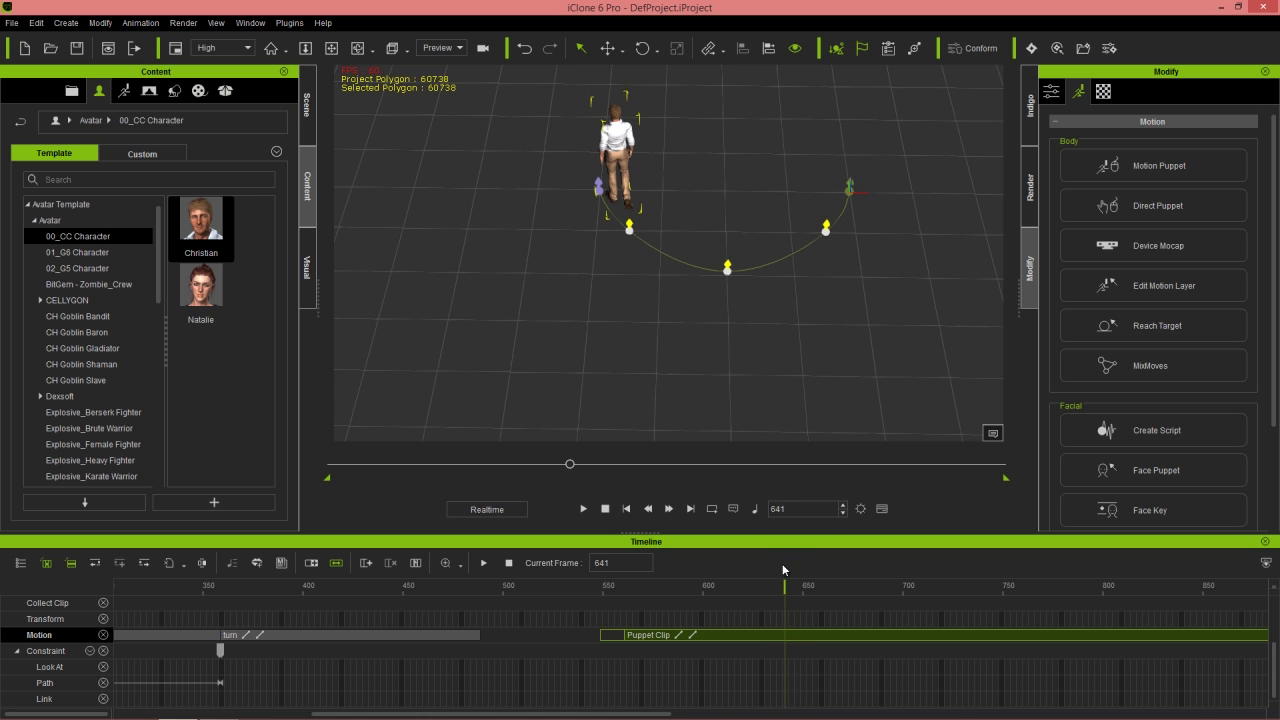
pyautogui.rightClick(781, 635)
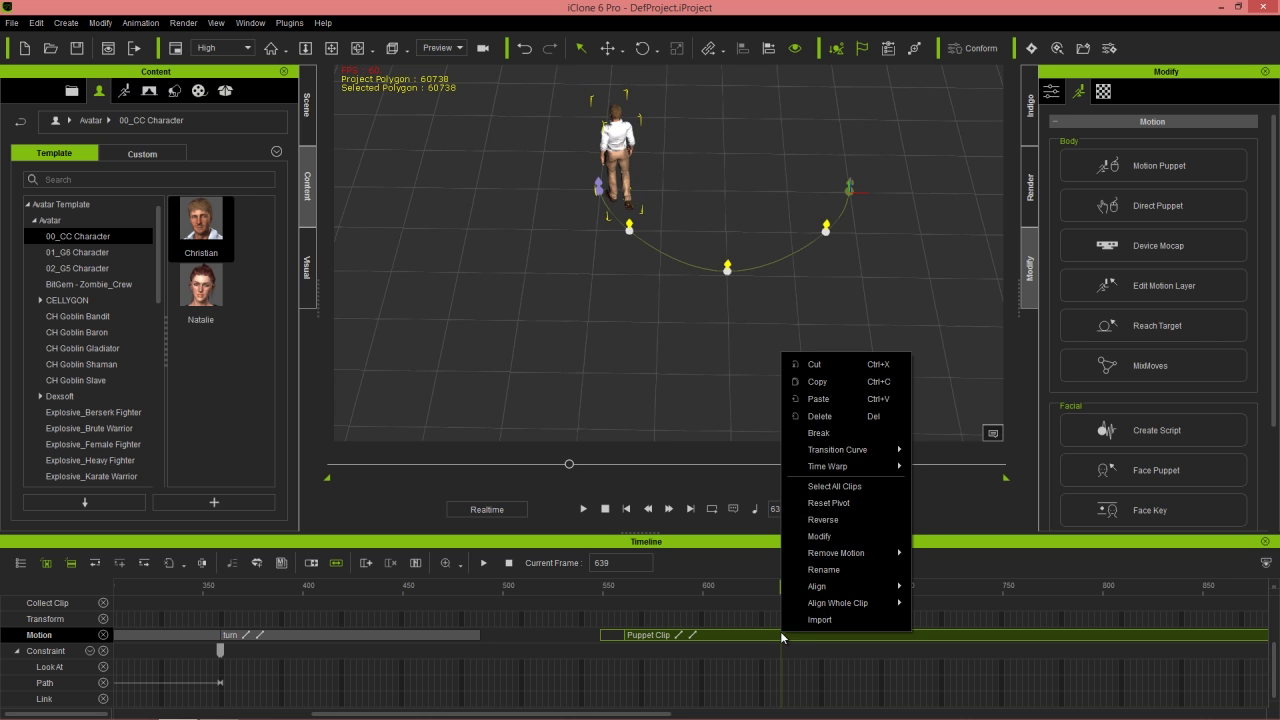
pyautogui.click(830, 433)
pyautogui.click(710, 633)
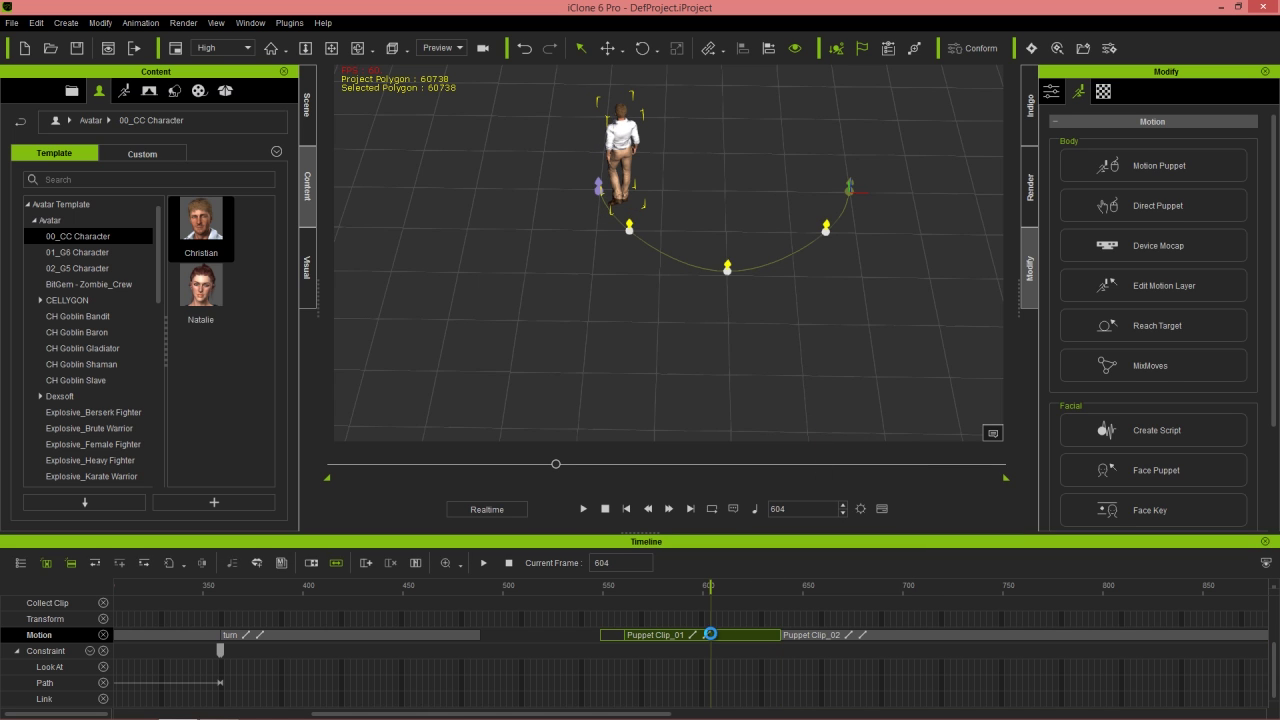
pyautogui.press('Delete')
# - Move the remaining puppet clip to the end of the turn clip, with its blend section starting at about frame 477
pyautogui.moveTo(920, 632); pyautogui.dragTo(460, 642)
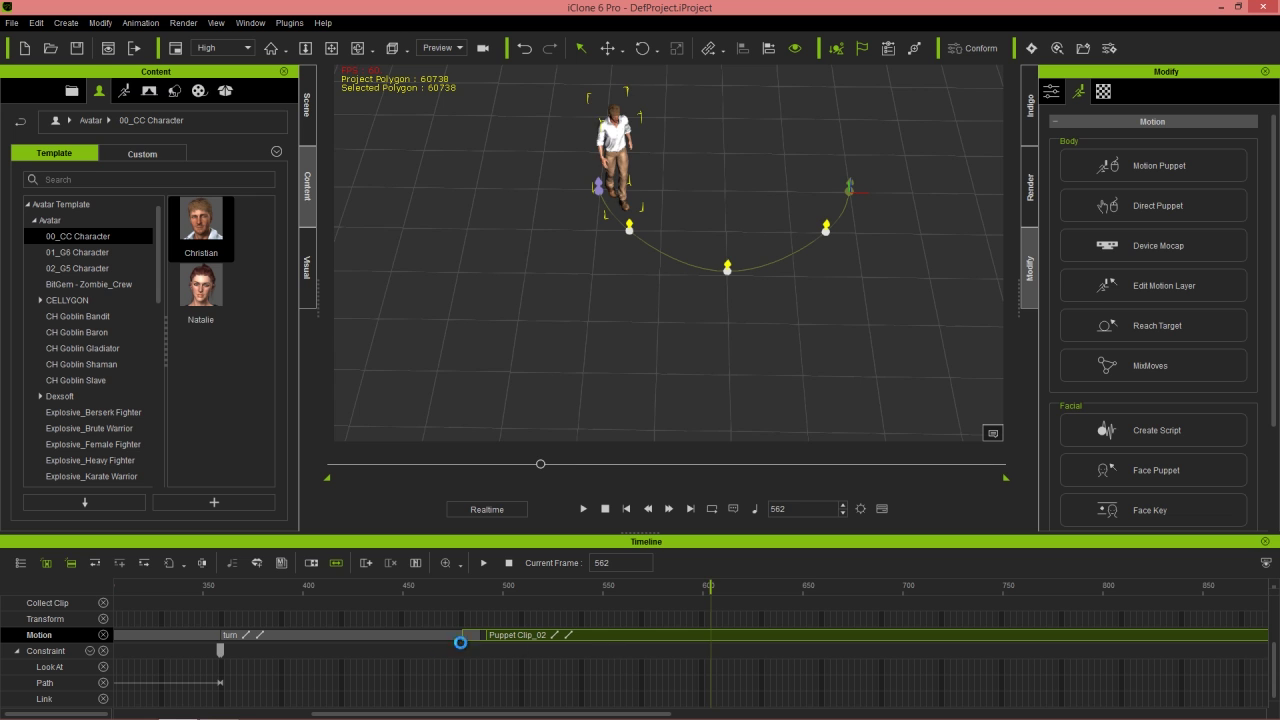
pyautogui.scroll(5, 463, 645)
pyautogui.moveTo(471, 713); pyautogui.dragTo(416, 713)
pyautogui.moveTo(898, 636); pyautogui.dragTo(888, 635)
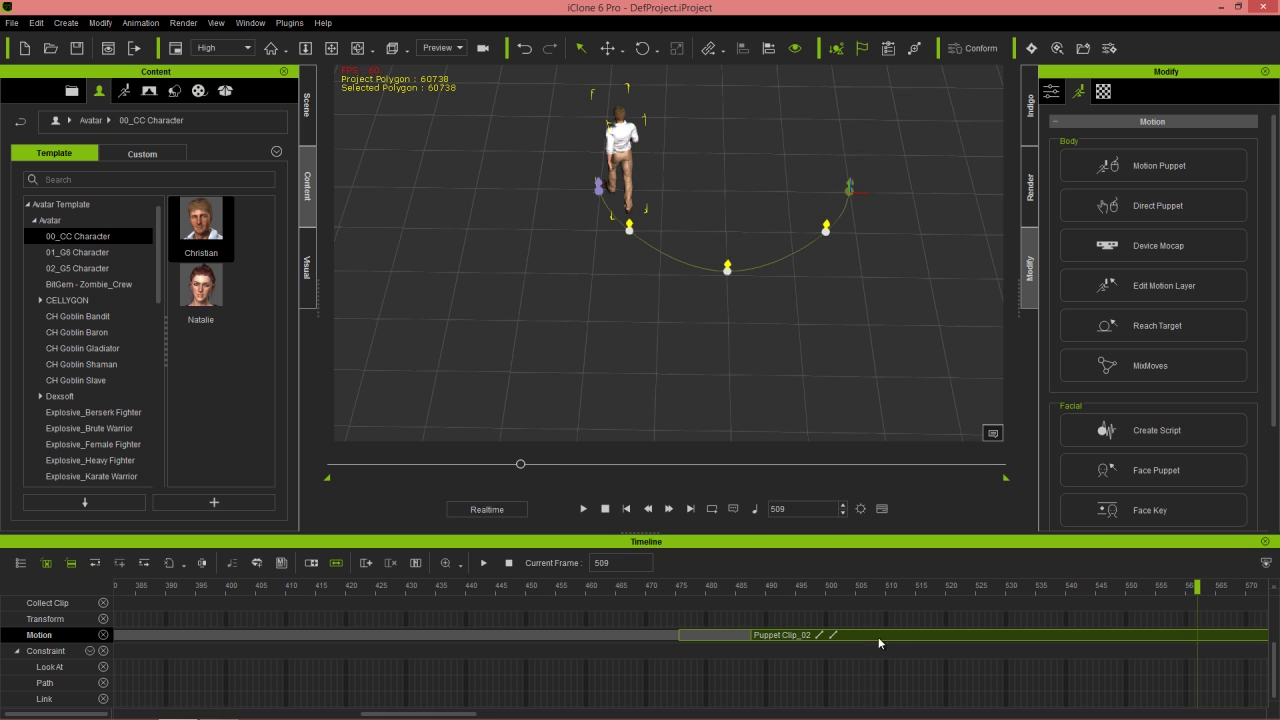
pyautogui.moveTo(878, 637); pyautogui.dragTo(897, 632)
pyautogui.moveTo(698, 592)
pyautogui.mouseDown()
pyautogui.moveTo(675, 592)
pyautogui.moveTo(859, 583)
pyautogui.moveTo(671, 585)
pyautogui.moveTo(688, 580)
pyautogui.mouseUp()
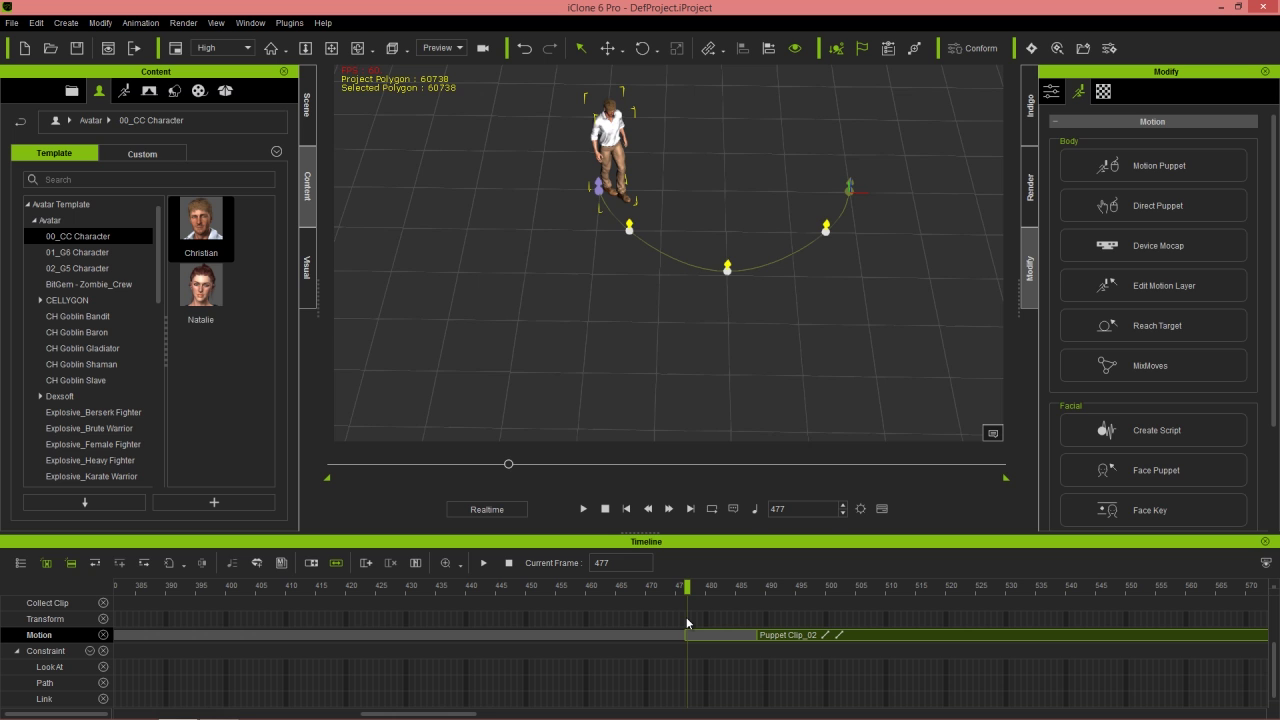
# - Add a Transform key at frame 477 and rotate the character at frame 489 to face the direction reached at the turn's end
pyautogui.click(687, 621)
pyautogui.moveTo(687, 594); pyautogui.dragTo(759, 591)
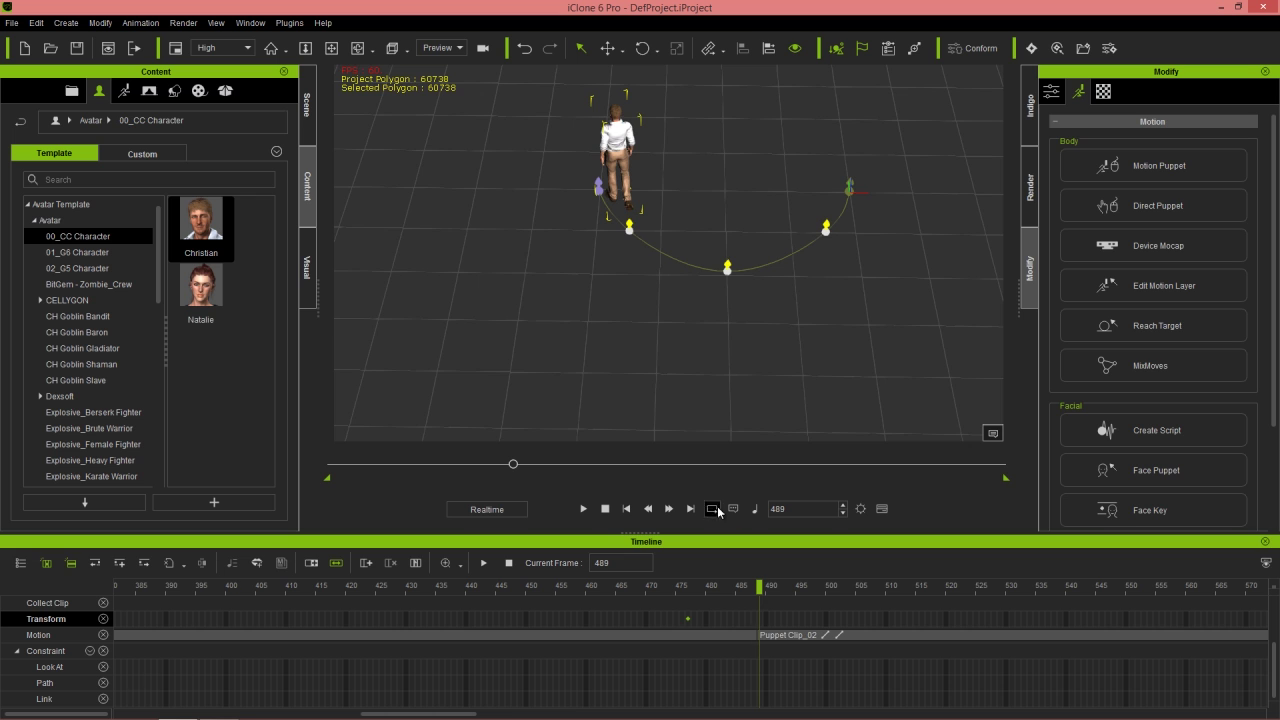
pyautogui.press('e')
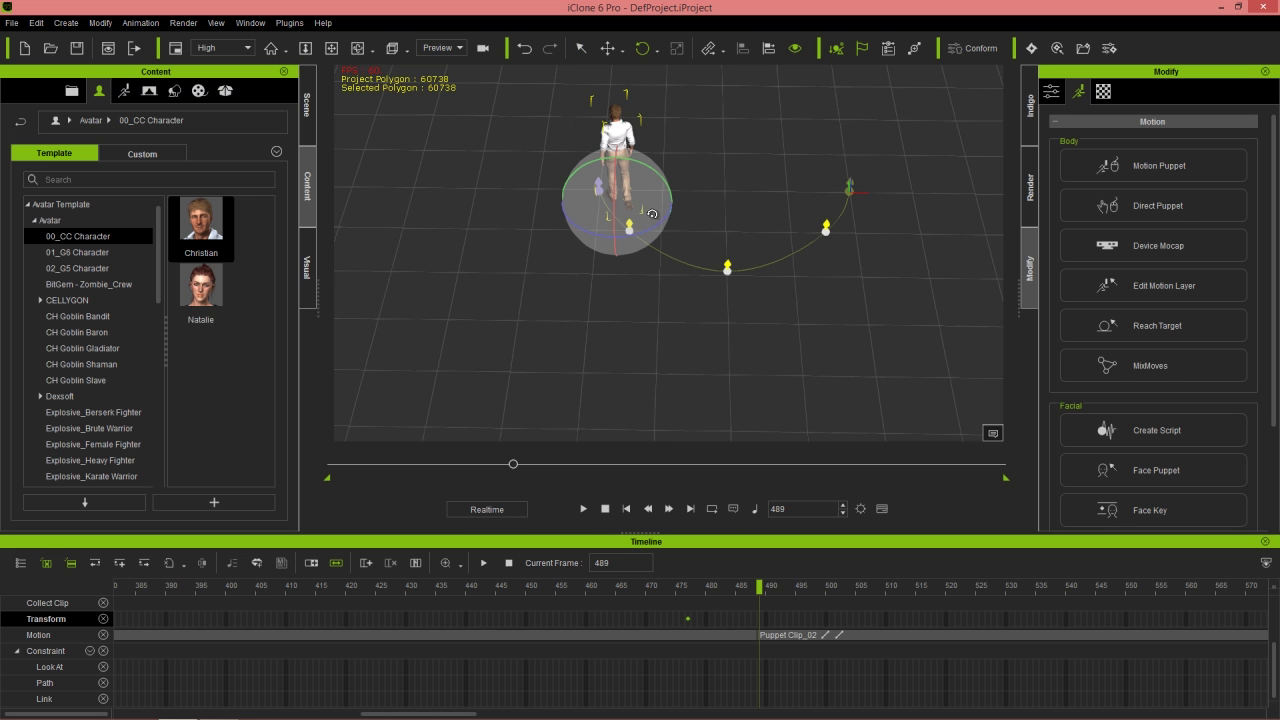
pyautogui.moveTo(657, 228); pyautogui.dragTo(537, 240)
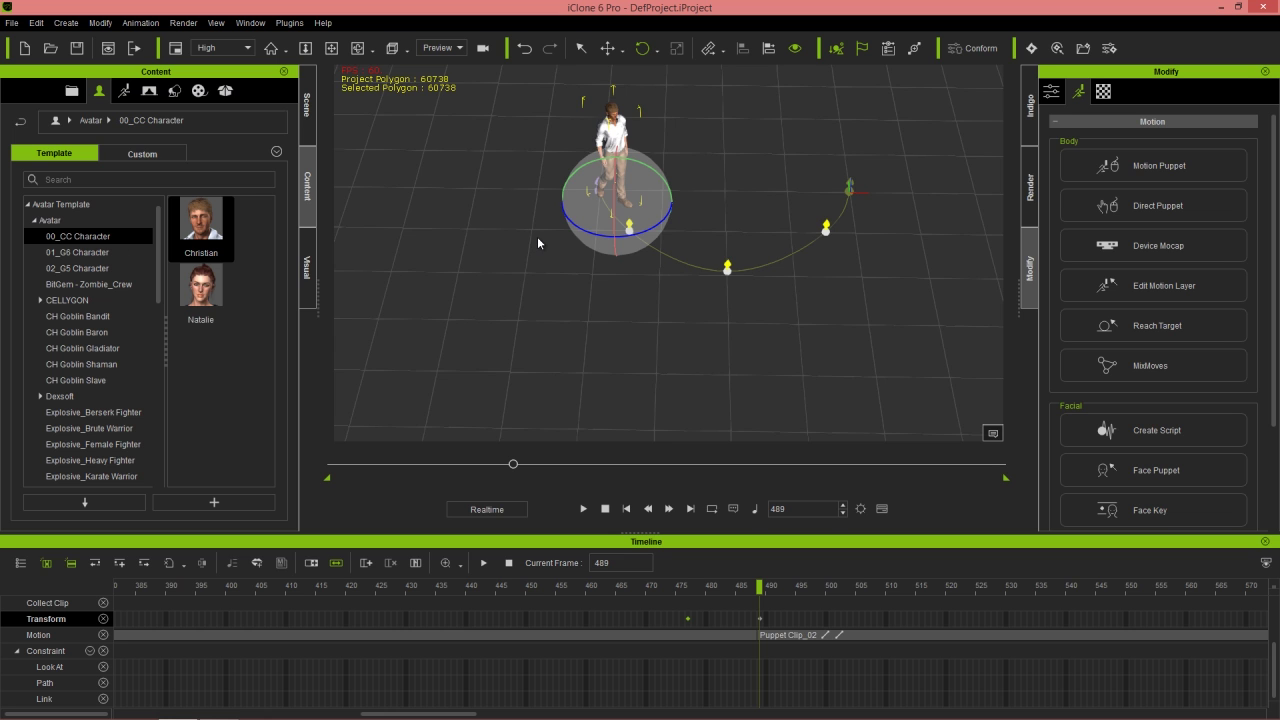
pyautogui.moveTo(660, 590); pyautogui.dragTo(878, 618)
pyautogui.scroll(-4, 932, 640)
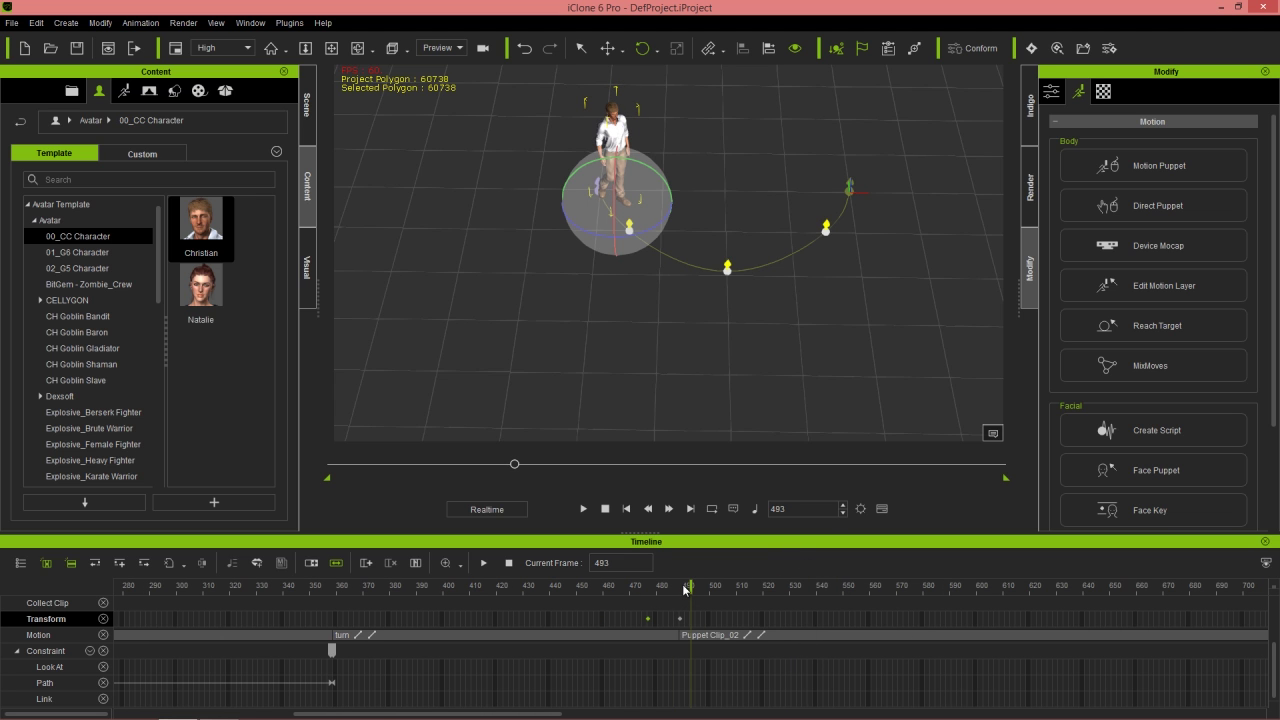
# - At frame 687, move the character forward along its local axis to just beyond the middle point of the curved path
pyautogui.moveTo(683, 590); pyautogui.dragTo(1208, 557)
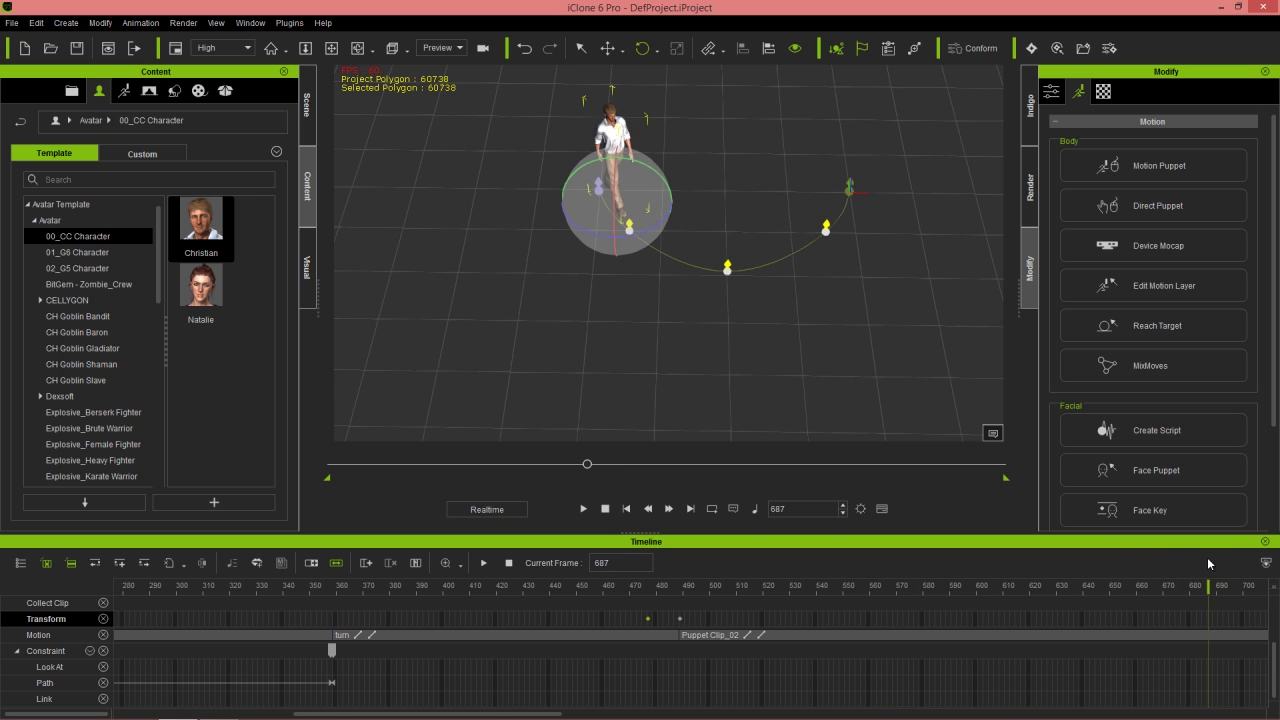
pyautogui.press('j')
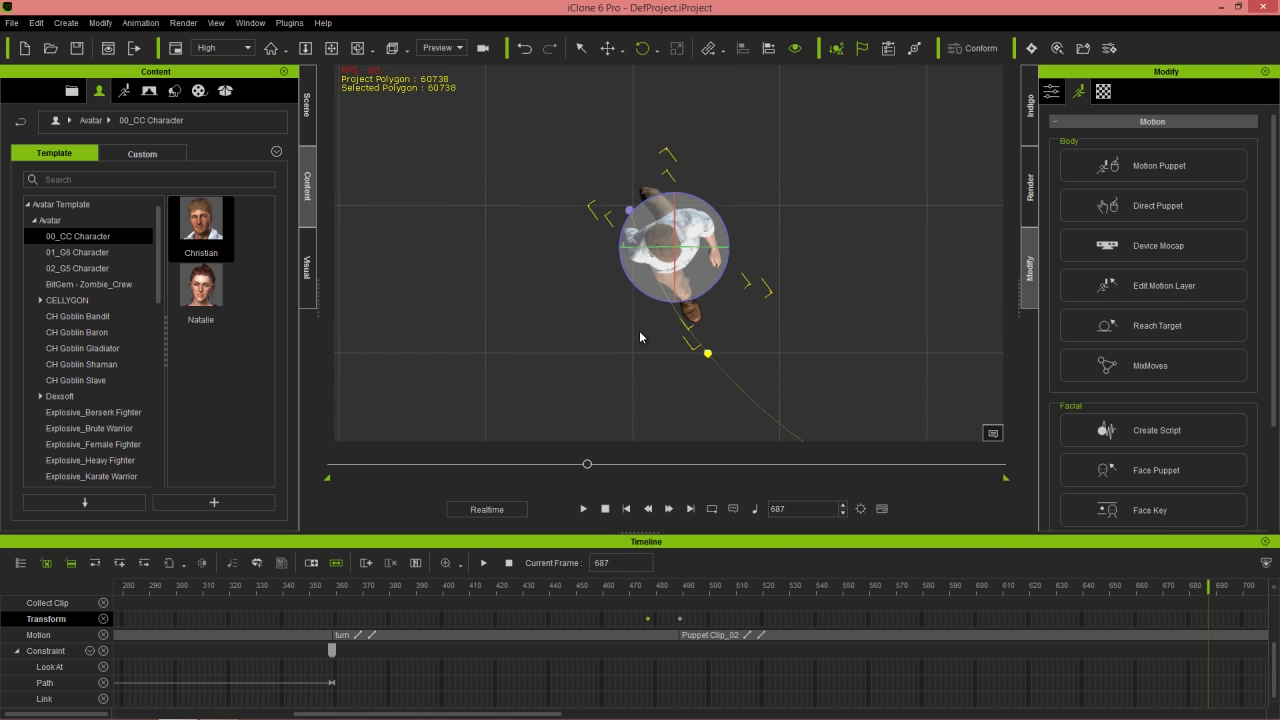
pyautogui.press('w')
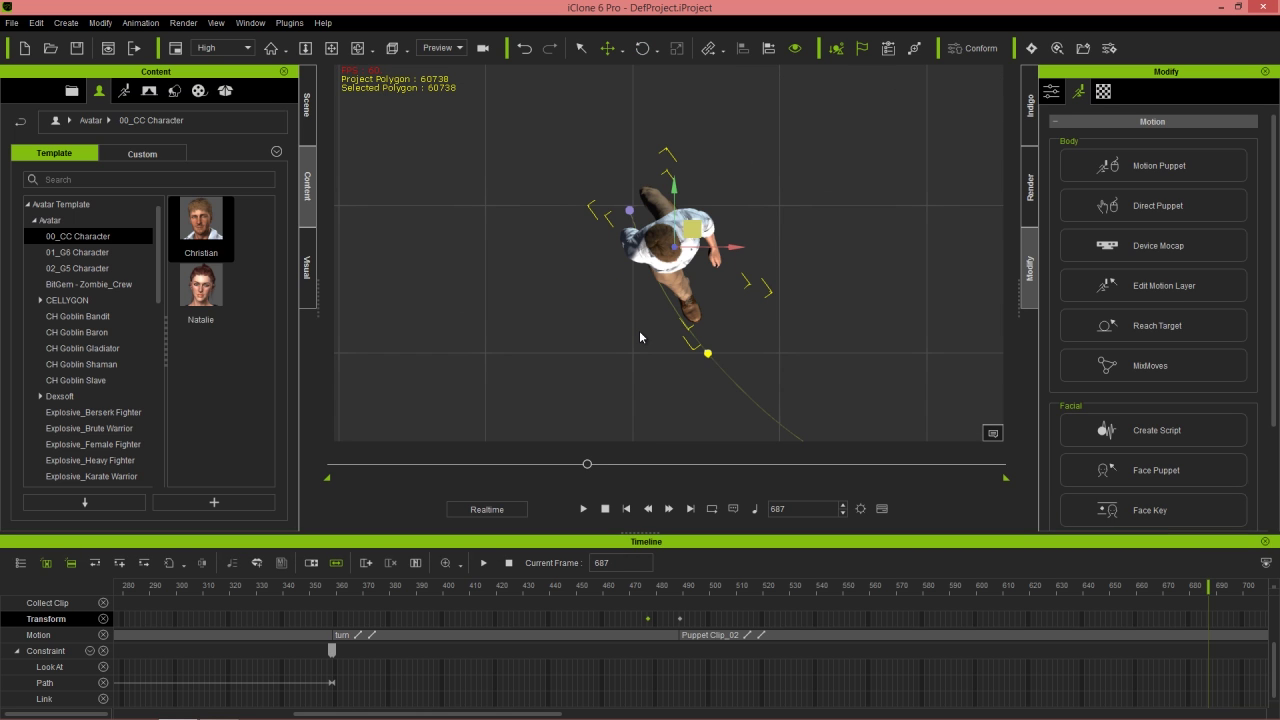
pyautogui.press('w')
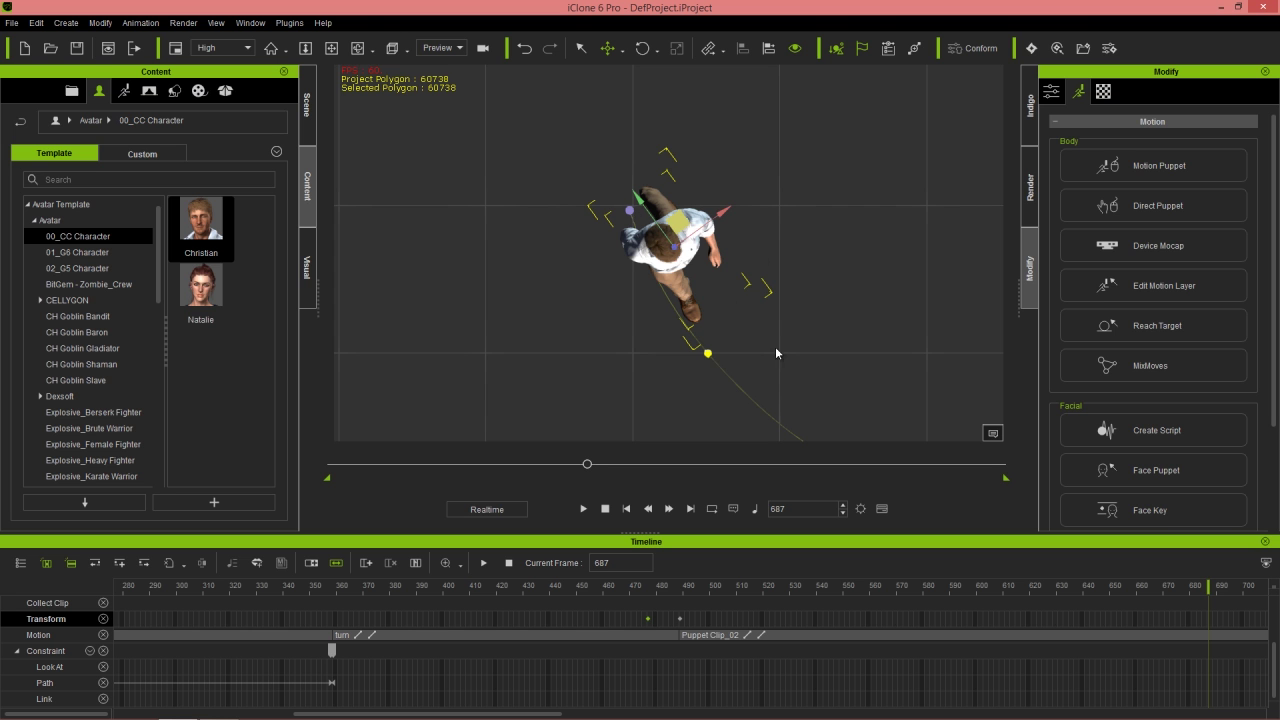
pyautogui.keyDown('alt'); pyautogui.moveTo(831, 215); pyautogui.dragTo(866, 366, button='right'); pyautogui.keyUp('alt')
pyautogui.moveTo(849, 346); pyautogui.dragTo(786, 231, button='middle')
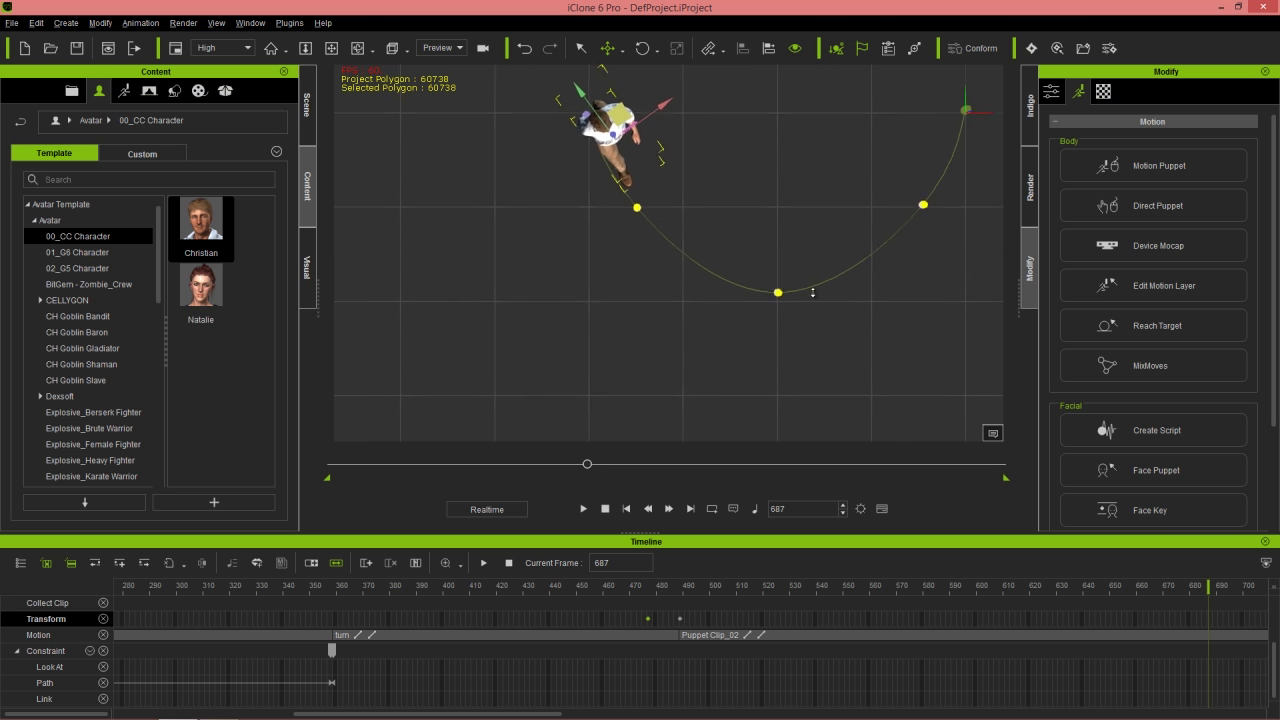
pyautogui.keyDown('alt'); pyautogui.moveTo(811, 291); pyautogui.dragTo(822, 360, button='right'); pyautogui.keyUp('alt')
pyautogui.keyDown('alt'); pyautogui.moveTo(744, 195); pyautogui.dragTo(766, 313, button='right'); pyautogui.keyUp('alt')
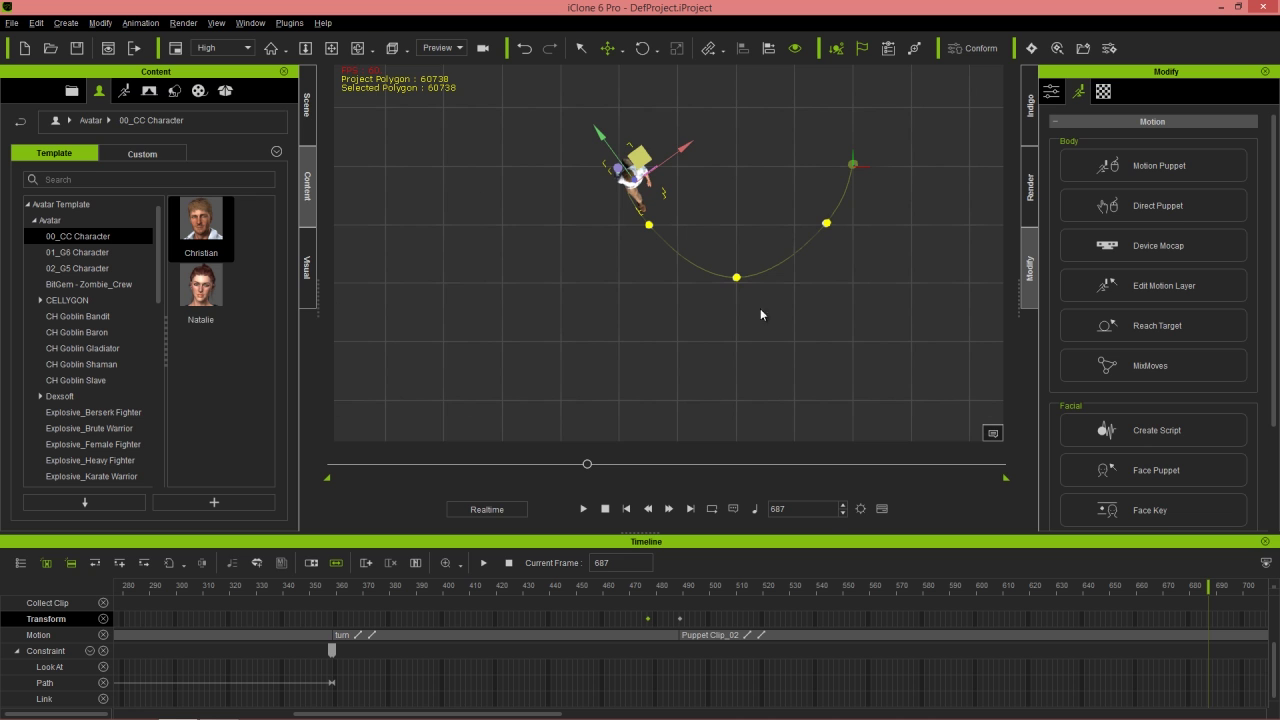
pyautogui.scroll(-2, 720, 197)
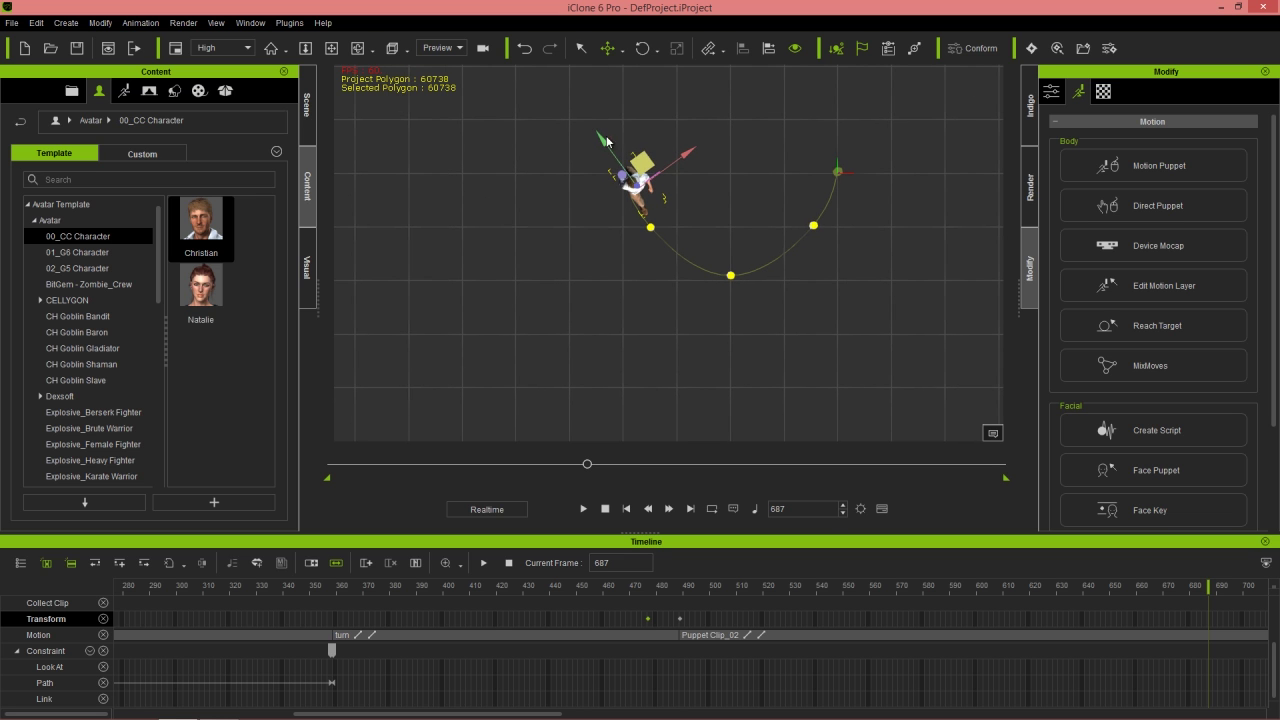
pyautogui.moveTo(601, 135); pyautogui.dragTo(682, 253)
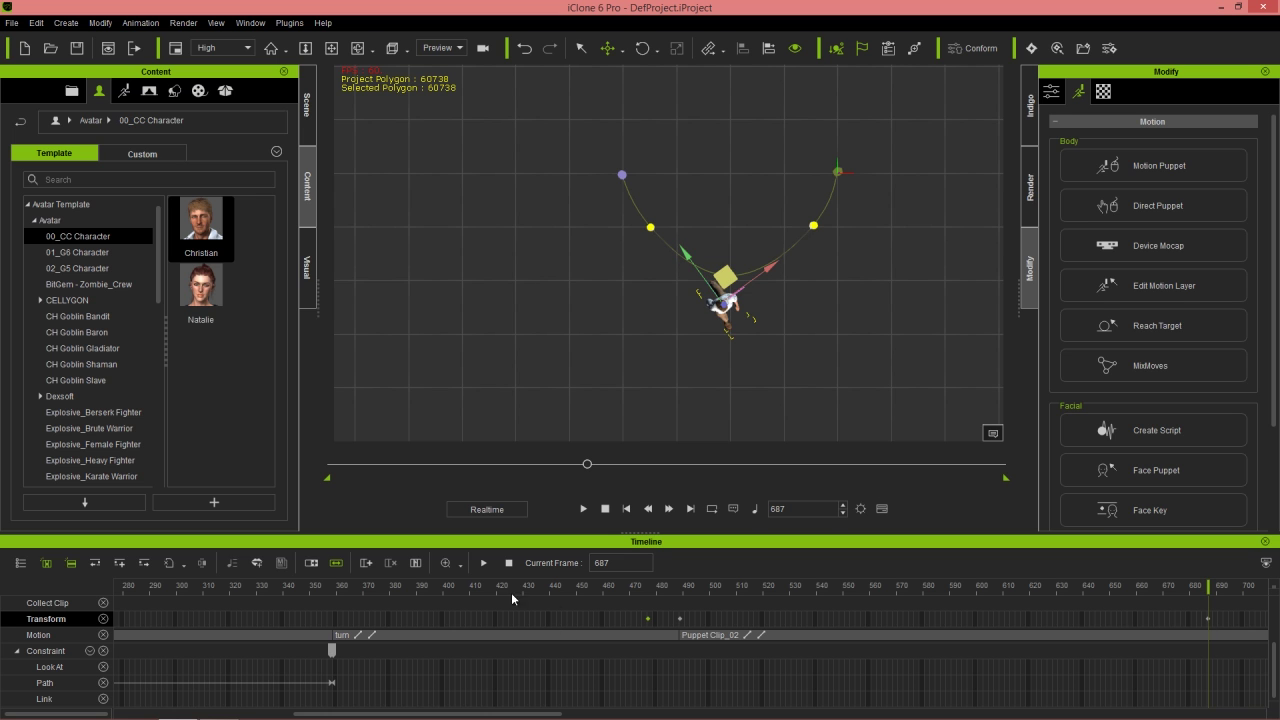
# - Play back the turn and the puppet walk from several angles to examine the rotation blend and the foot sliding
pyautogui.moveTo(651, 588); pyautogui.dragTo(617, 597)
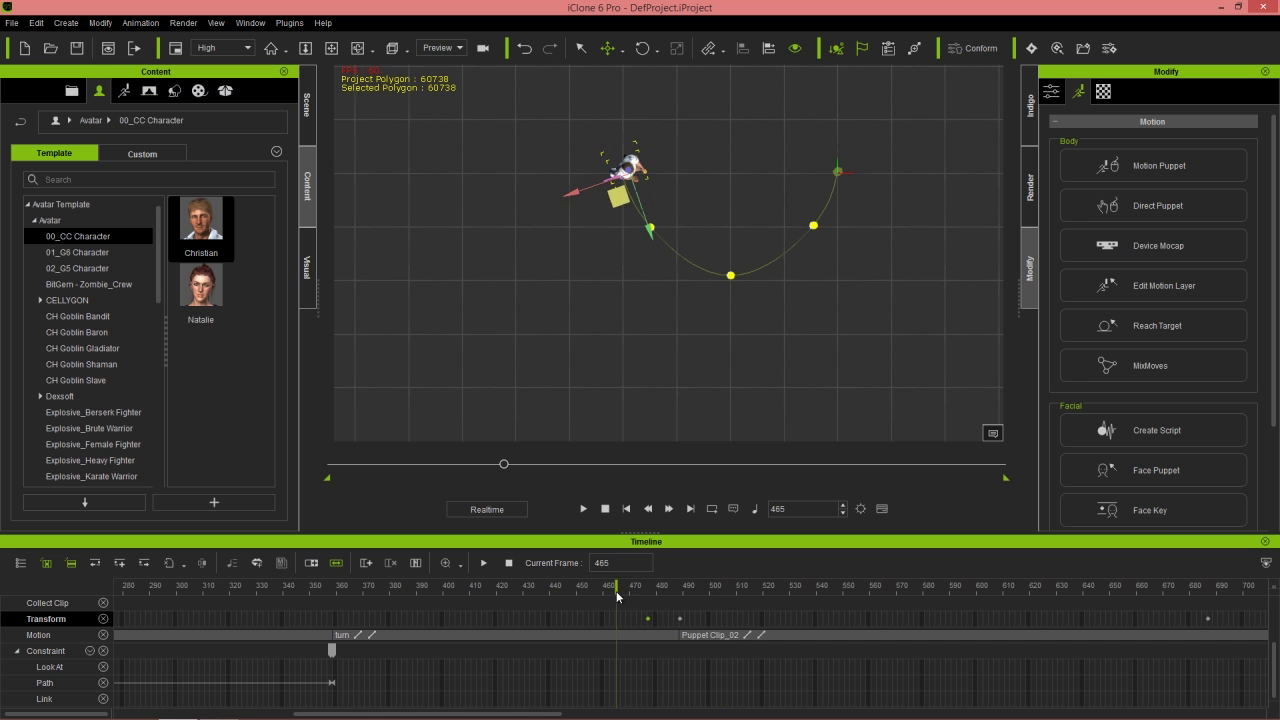
pyautogui.moveTo(708, 430); pyautogui.dragTo(698, 152, button='right')
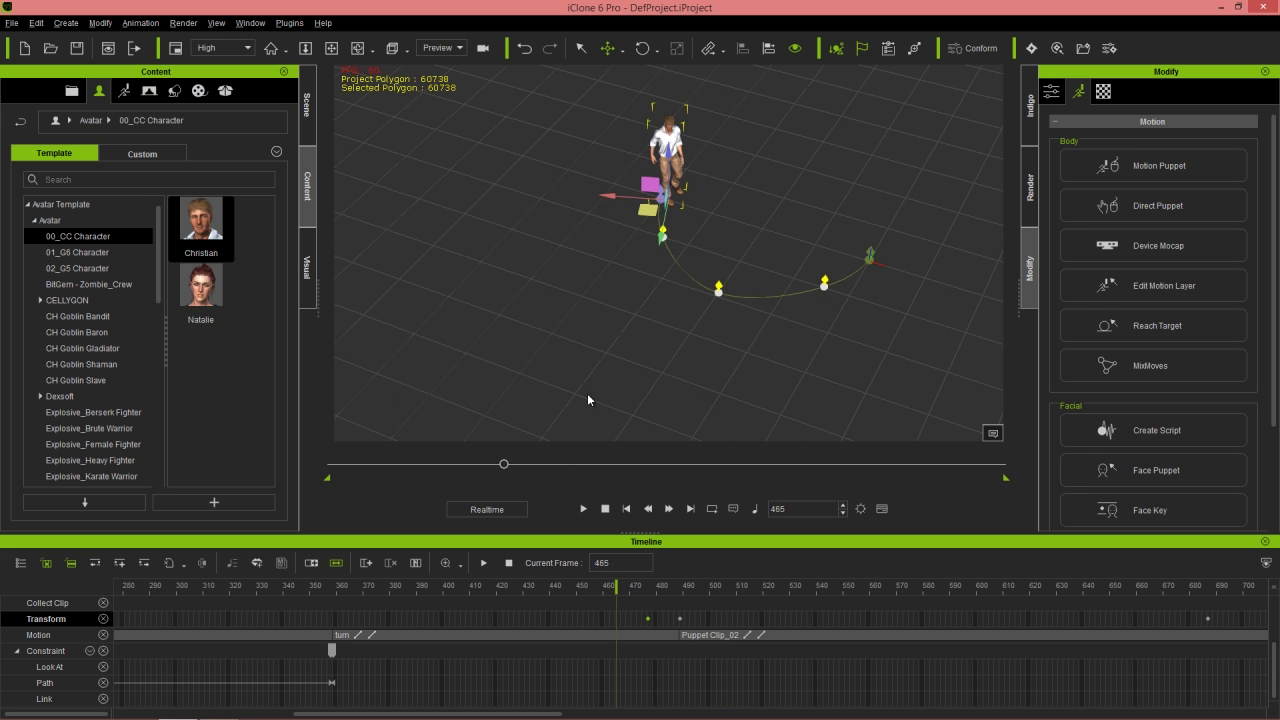
pyautogui.moveTo(645, 342); pyautogui.dragTo(623, 294, button='right')
pyautogui.moveTo(251, 587); pyautogui.dragTo(239, 587)
pyautogui.press('space')
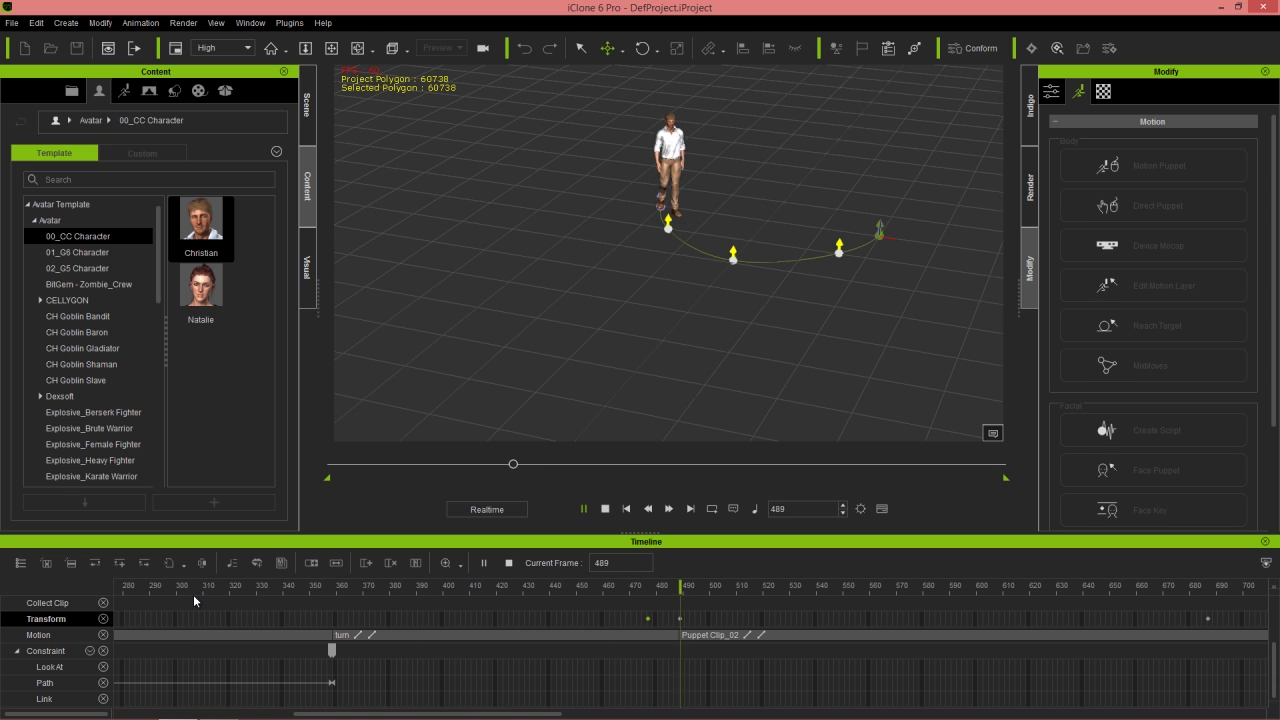
pyautogui.moveTo(582, 324); pyautogui.dragTo(921, 248, button='right')
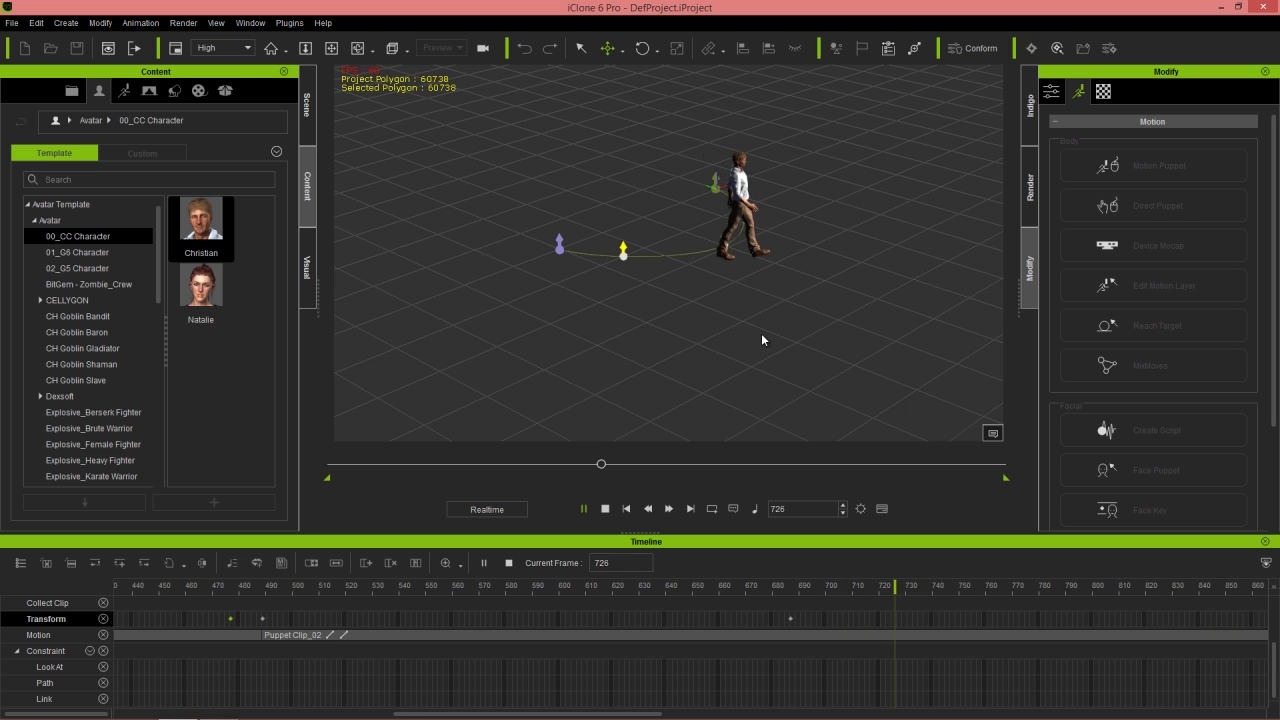
pyautogui.press('space')
pyautogui.moveTo(548, 580); pyautogui.dragTo(432, 590)
pyautogui.press('space')
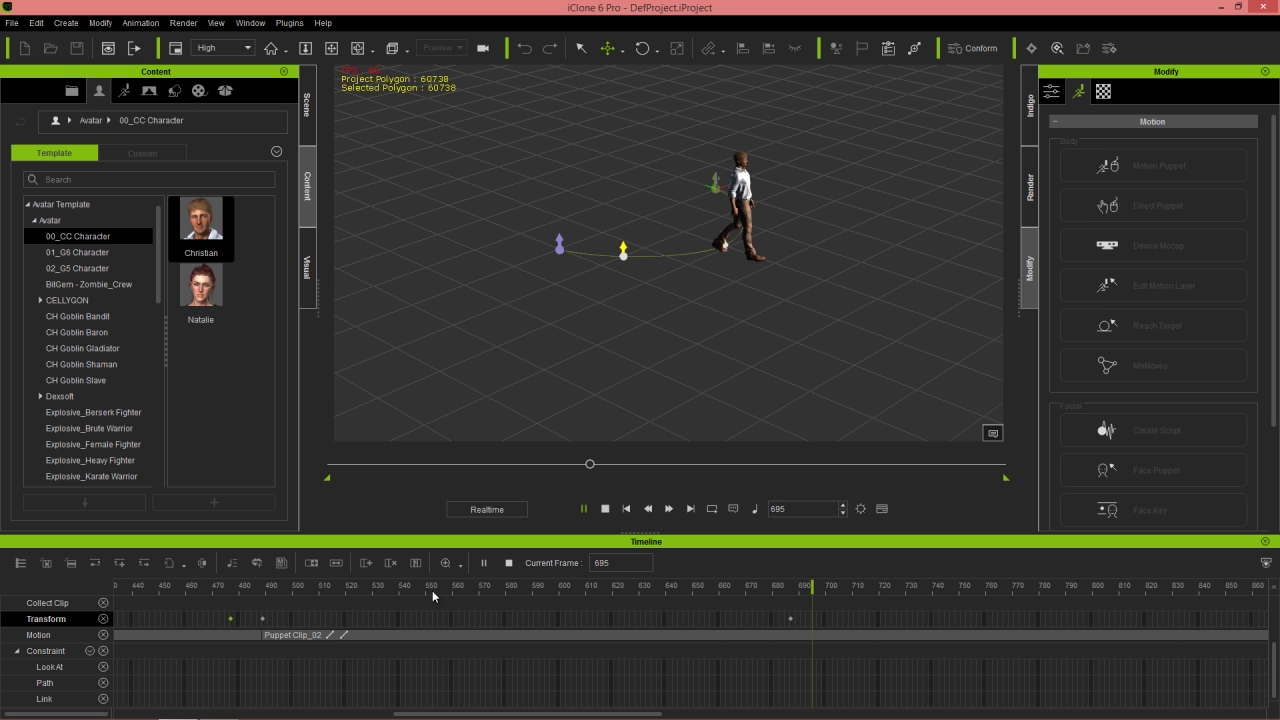
pyautogui.press('space')
# - At frame 687, add the Ball_001 prop from 3D Blocks beside the character's front foot
pyautogui.moveTo(781, 589); pyautogui.dragTo(791, 590)
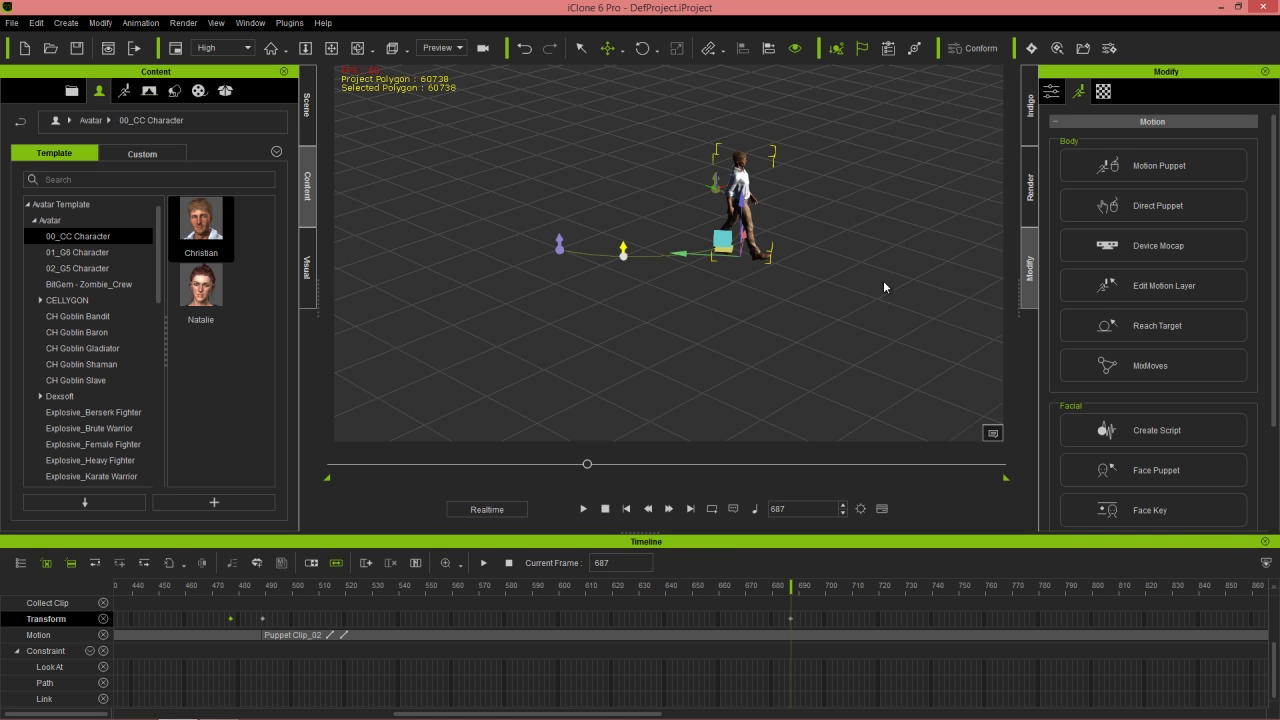
pyautogui.scroll(4, 785, 296)
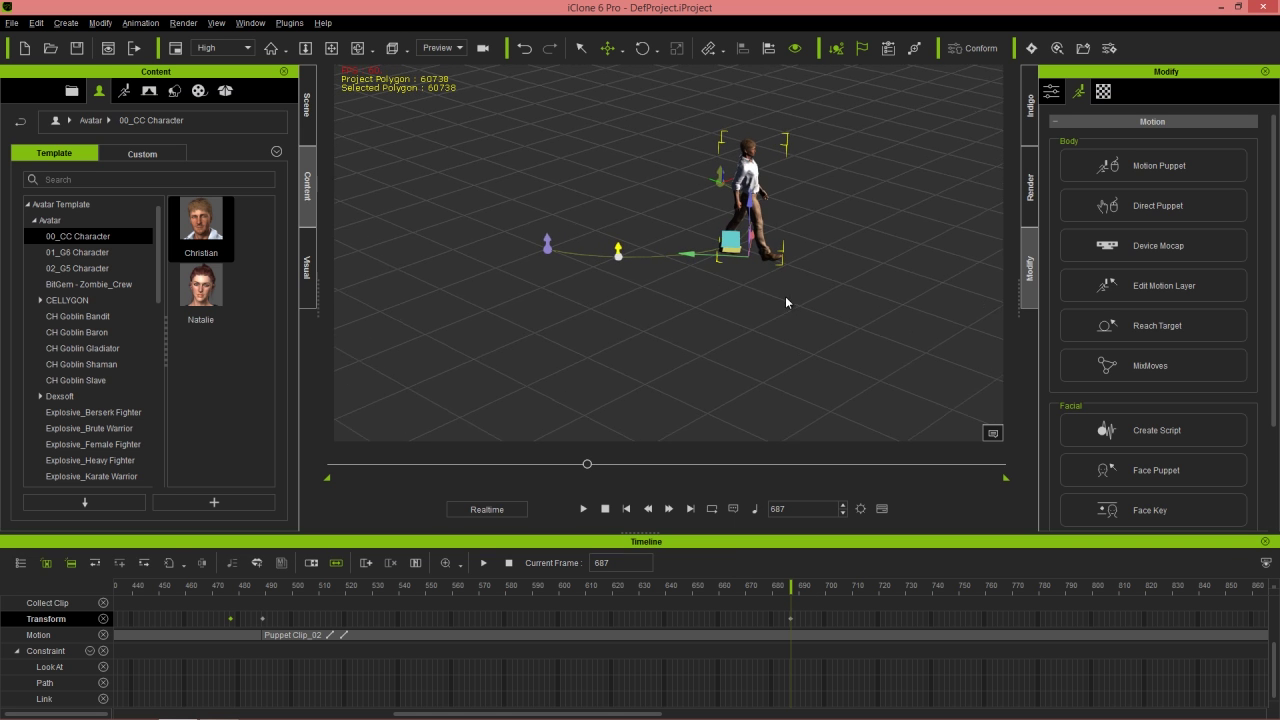
pyautogui.scroll(2, 785, 296)
pyautogui.moveTo(1001, 279); pyautogui.dragTo(900, 320, button='middle')
pyautogui.scroll(5, 854, 131)
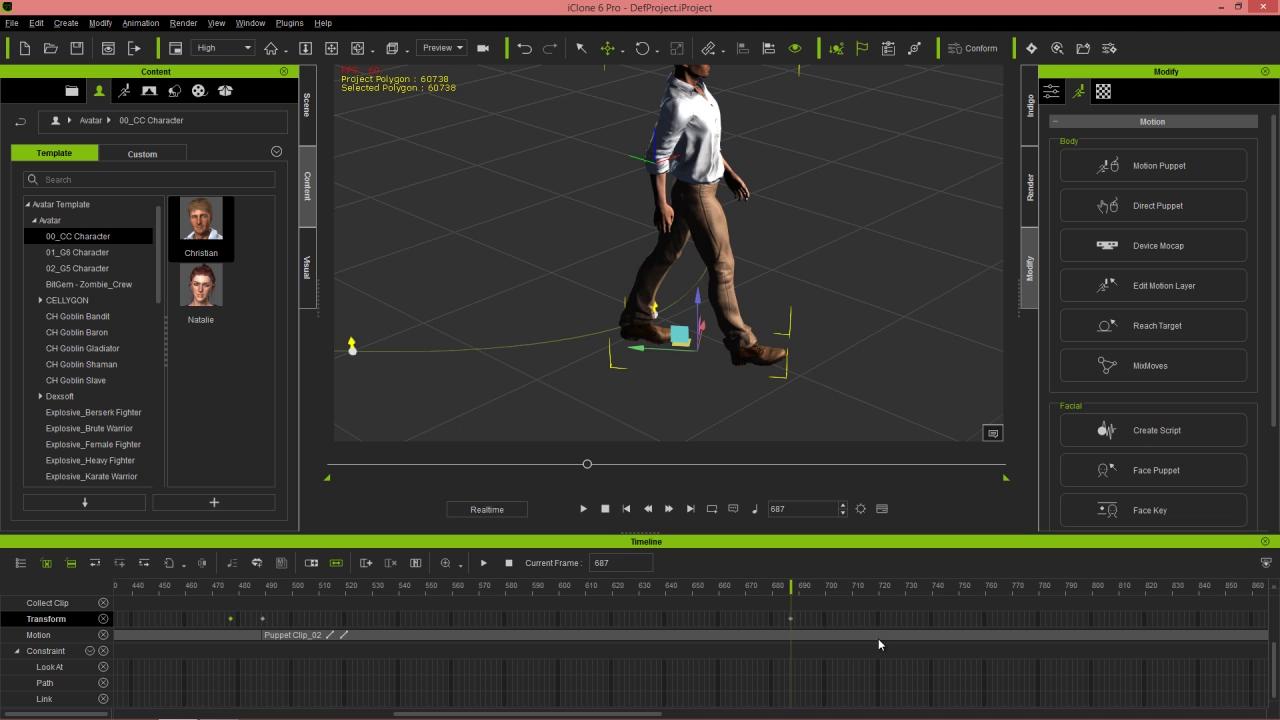
pyautogui.scroll(3, 878, 642)
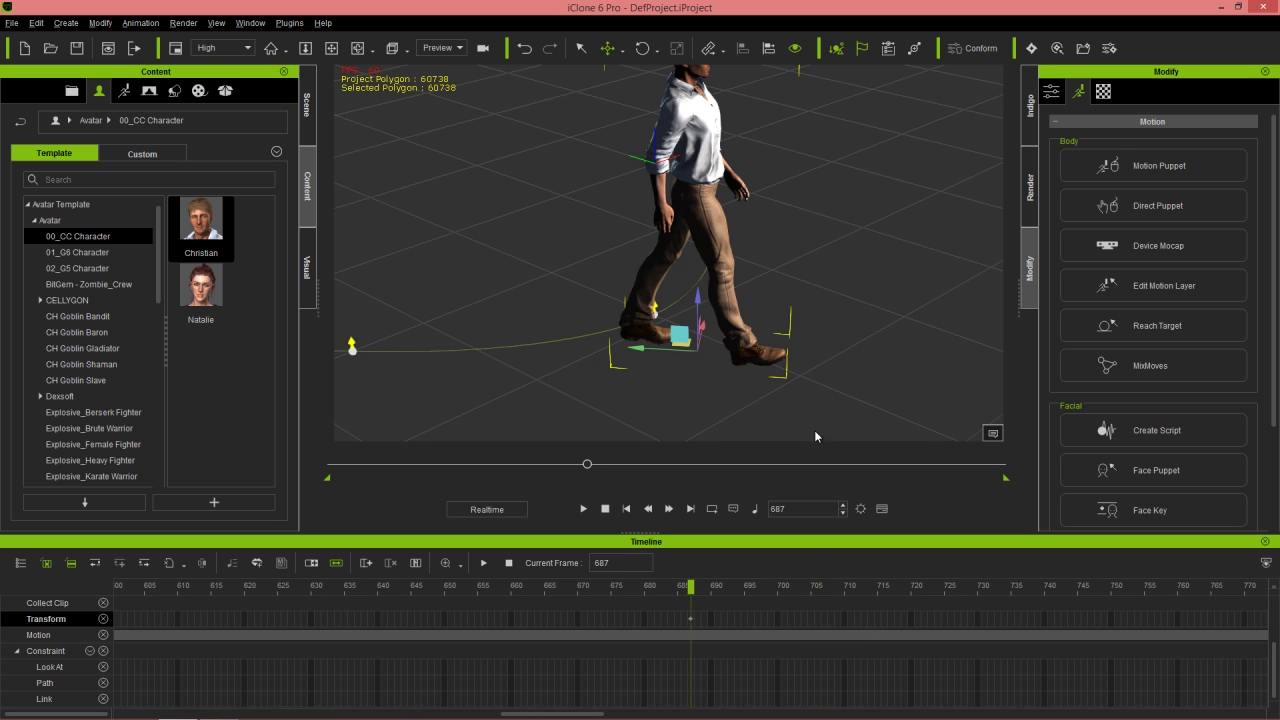
pyautogui.click(174, 90)
pyautogui.click(70, 236)
pyautogui.click(57, 222)
pyautogui.click(73, 238)
pyautogui.moveTo(268, 217); pyautogui.dragTo(268, 252)
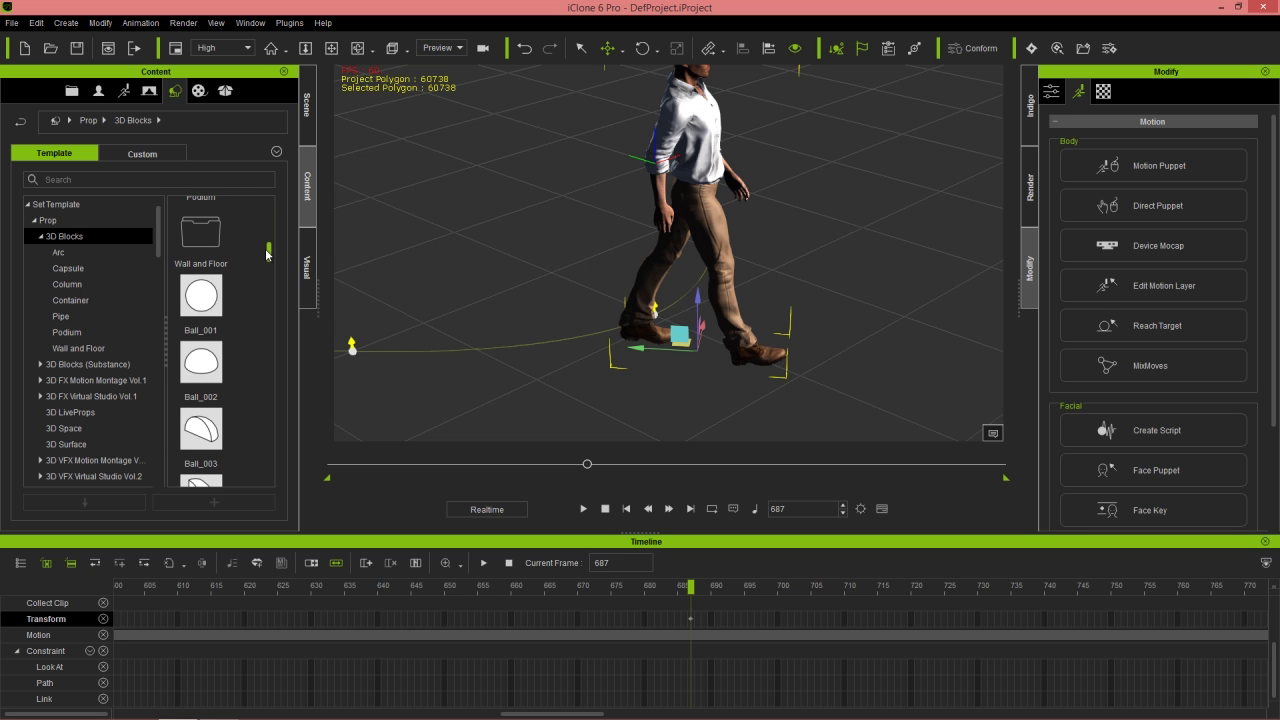
pyautogui.moveTo(205, 300); pyautogui.dragTo(724, 360)
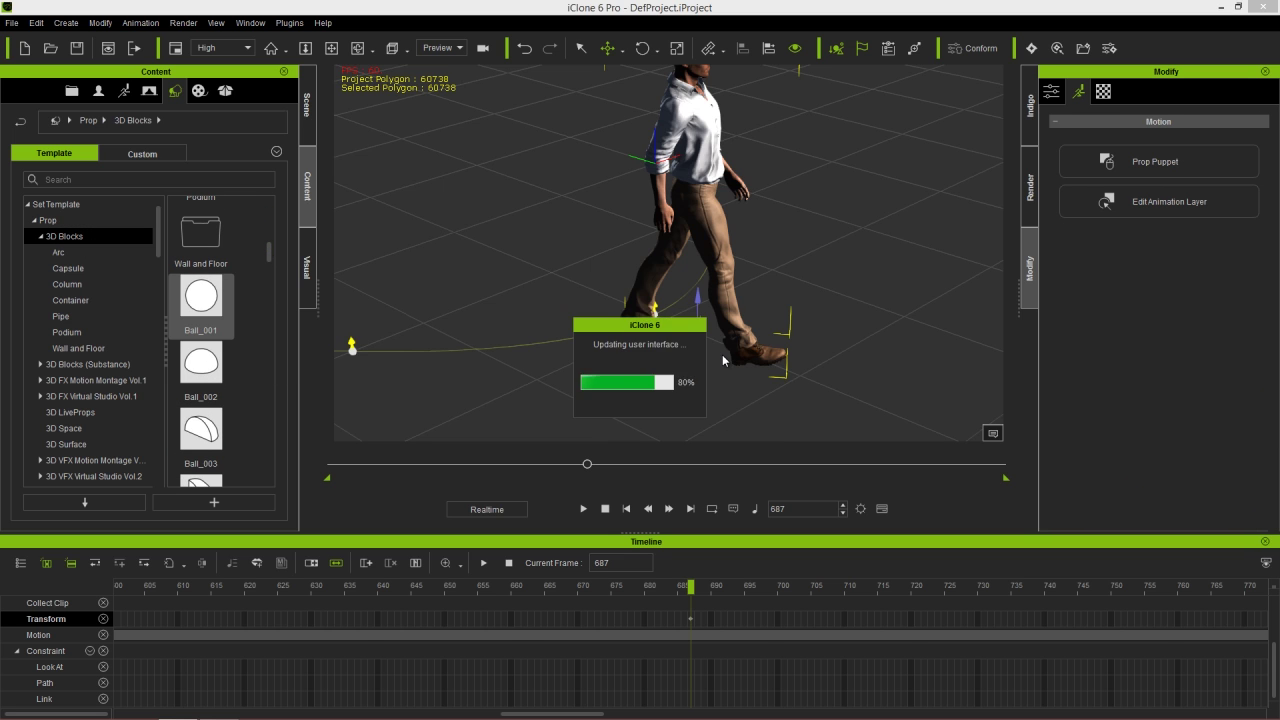
# - Shrink the ball to a small marker at the front foot's heel and remove its object animation
pyautogui.press('r')
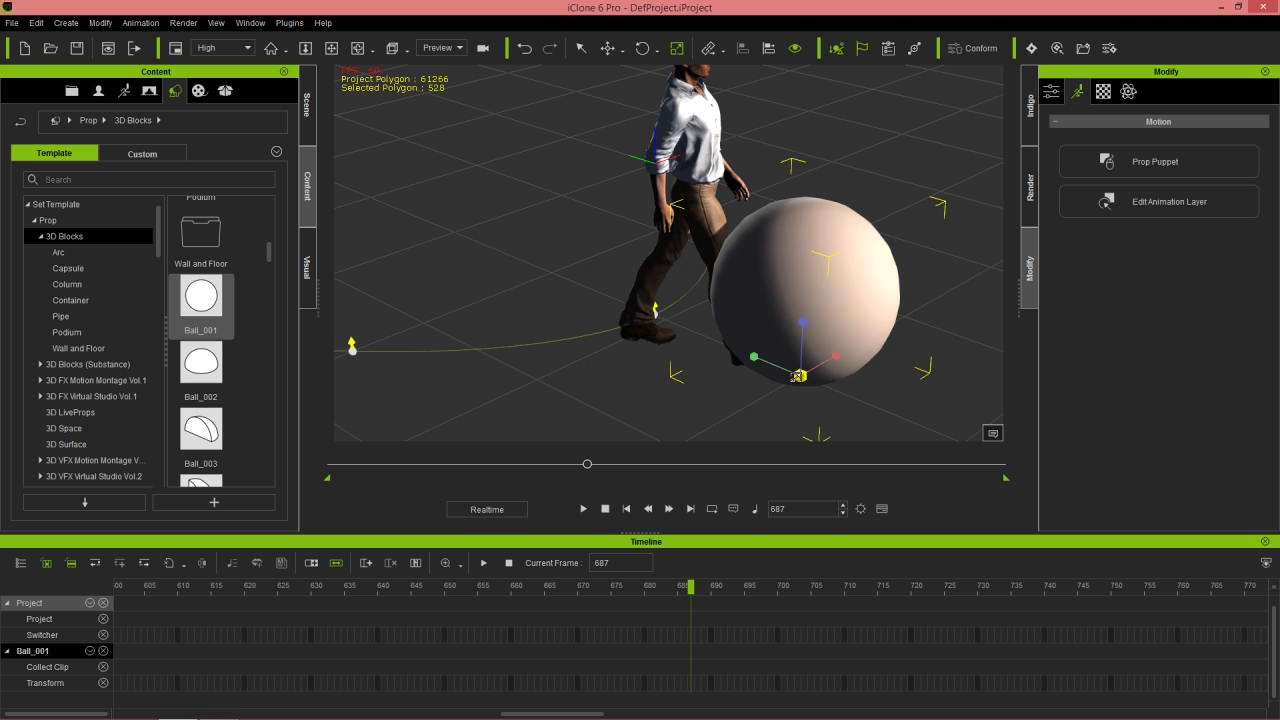
pyautogui.moveTo(800, 376); pyautogui.dragTo(560, 598)
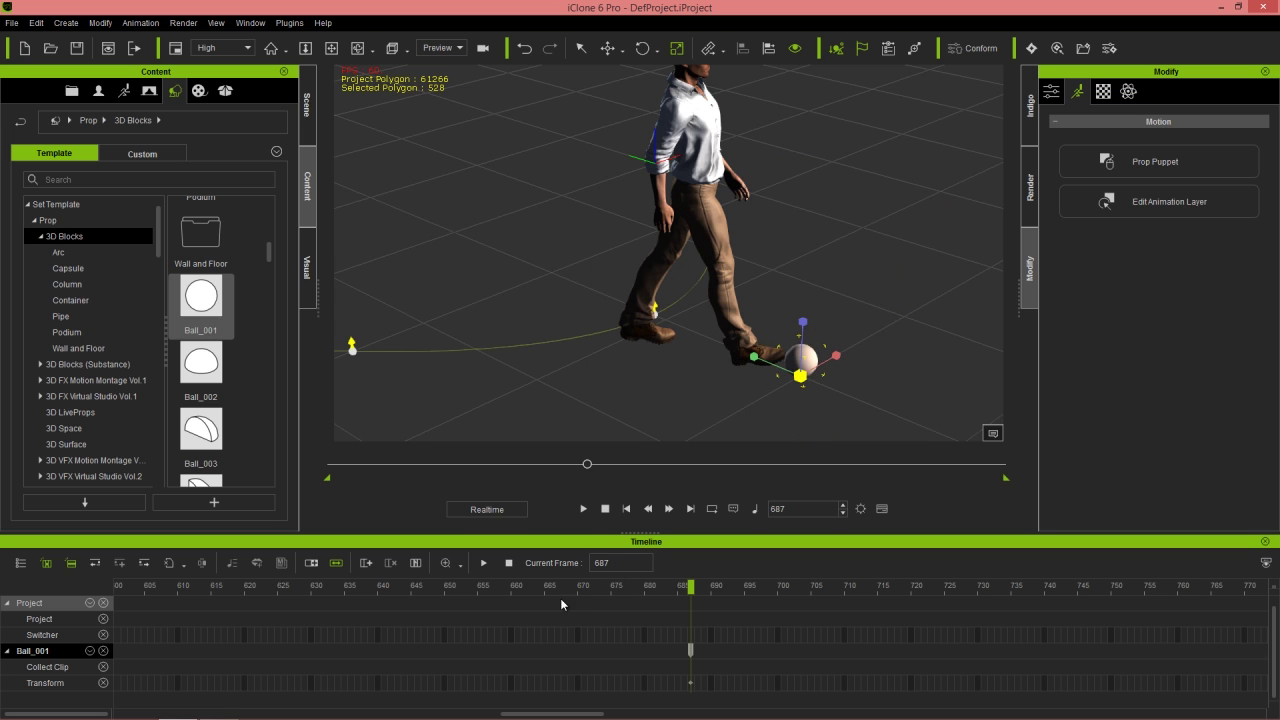
pyautogui.press('w')
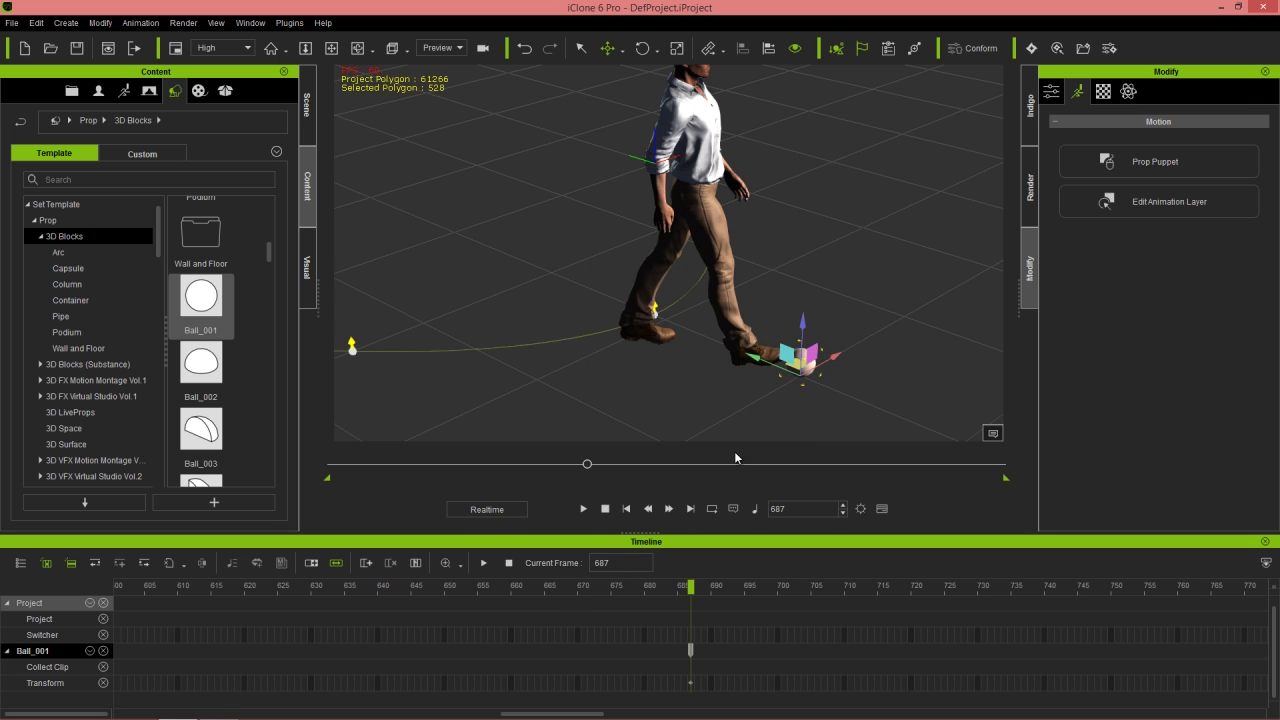
pyautogui.moveTo(790, 368); pyautogui.dragTo(735, 355)
pyautogui.rightClick(740, 352)
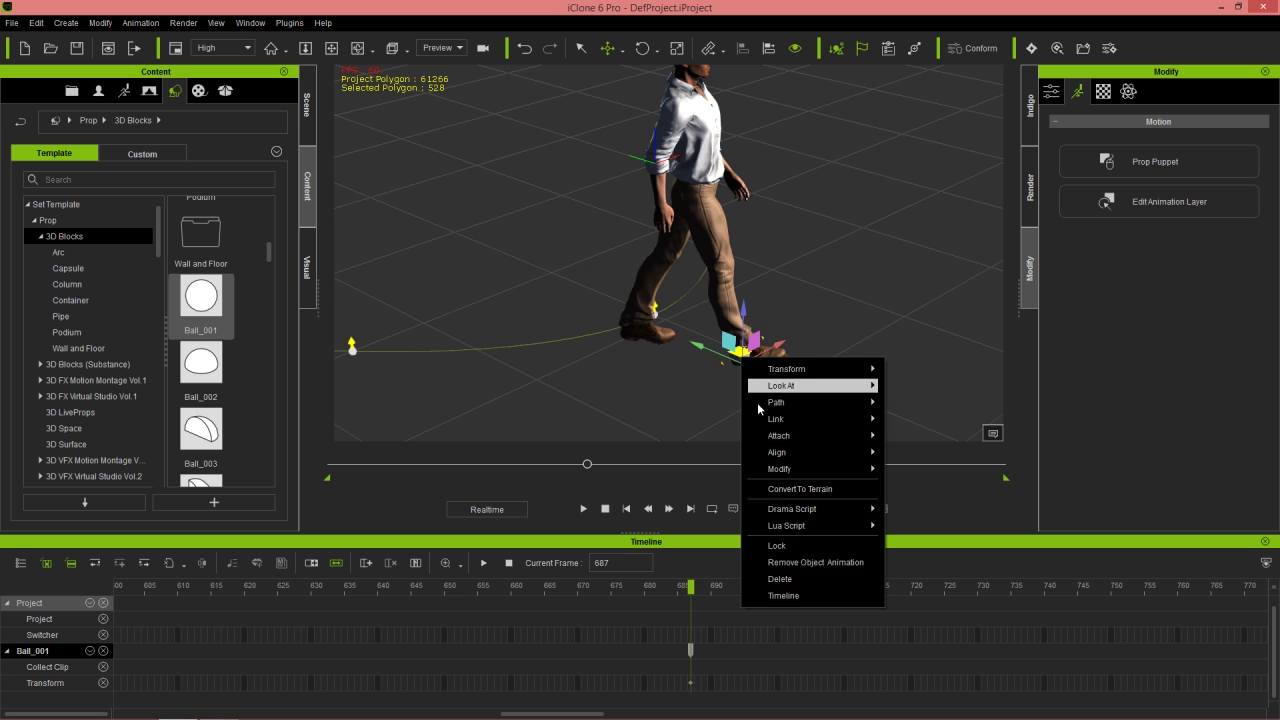
pyautogui.click(830, 562)
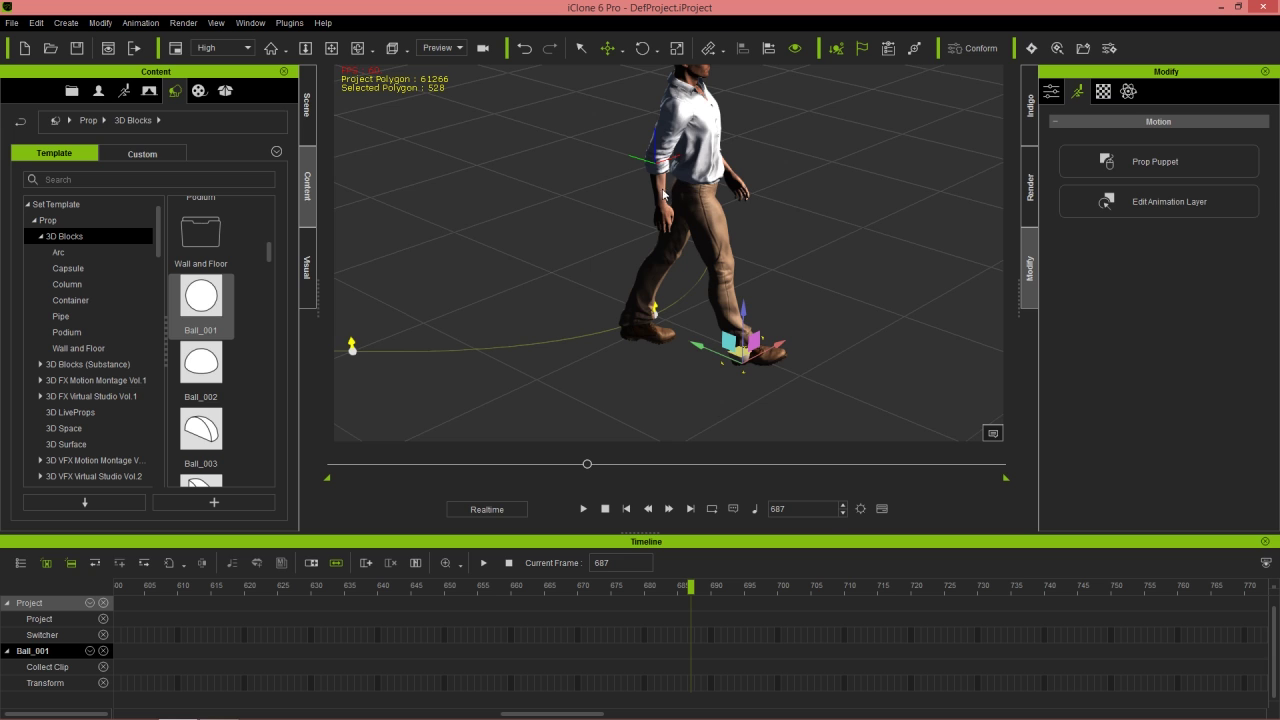
# - At frame 710, move the character forward so the planted foot's heel lines up with the marker ball
pyautogui.click(661, 195)
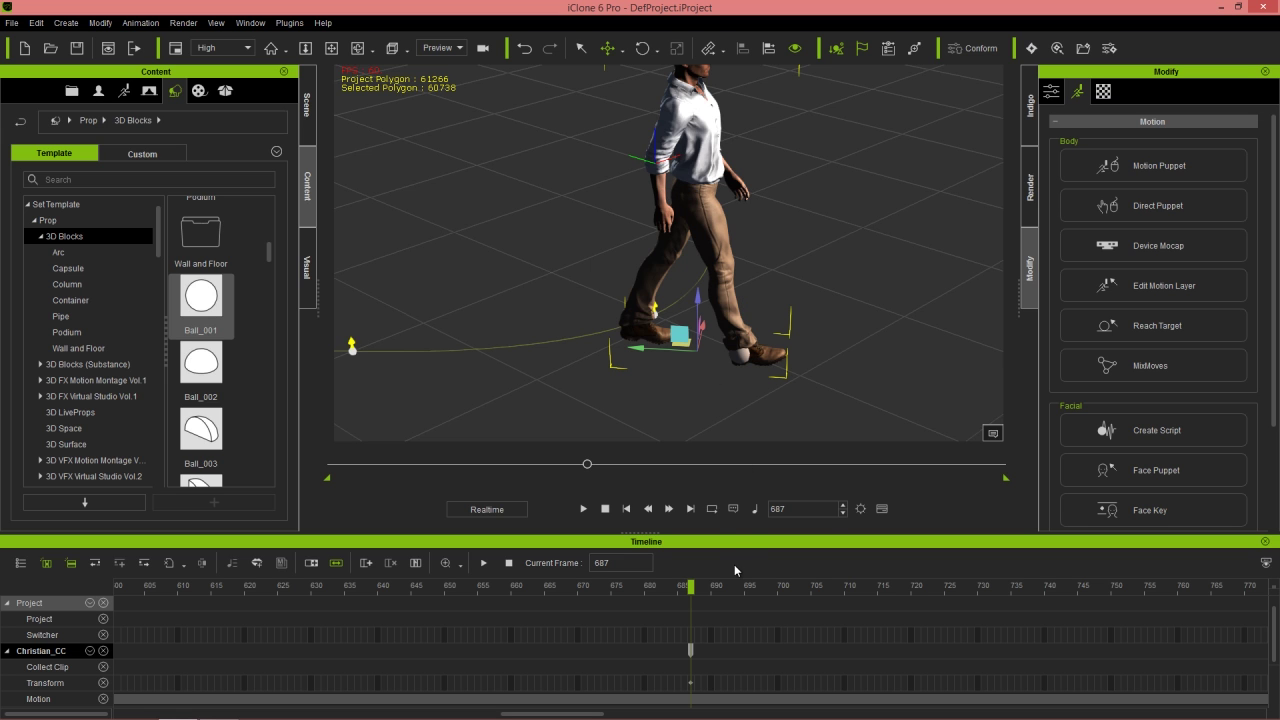
pyautogui.moveTo(692, 592); pyautogui.dragTo(845, 597)
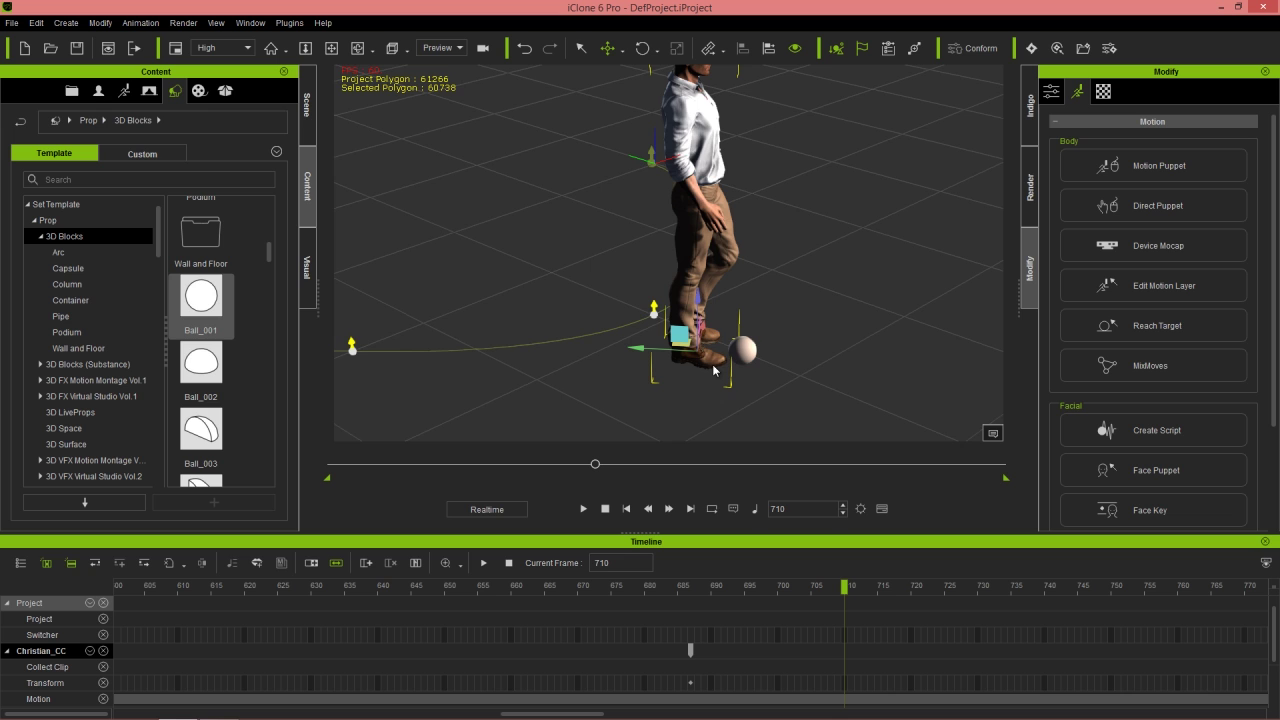
pyautogui.moveTo(686, 344); pyautogui.dragTo(743, 346)
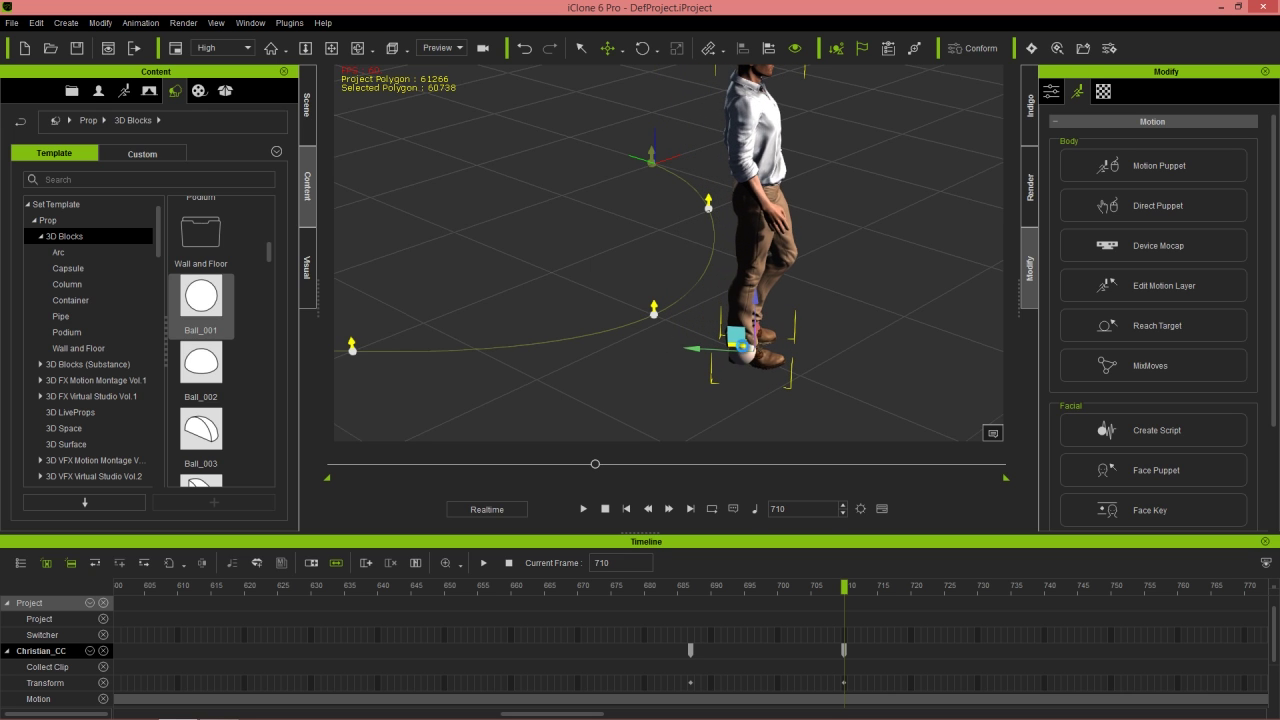
# - Rotate the character slightly at frame 710 and shift it to realign the planted heel with the ball
pyautogui.keyDown('alt'); pyautogui.moveTo(852, 326); pyautogui.dragTo(800, 241); pyautogui.keyUp('alt')
pyautogui.keyDown('alt'); pyautogui.moveTo(800, 241); pyautogui.dragTo(856, 234, button='right'); pyautogui.keyUp('alt')
pyautogui.press('e')
pyautogui.moveTo(775, 374); pyautogui.dragTo(804, 361)
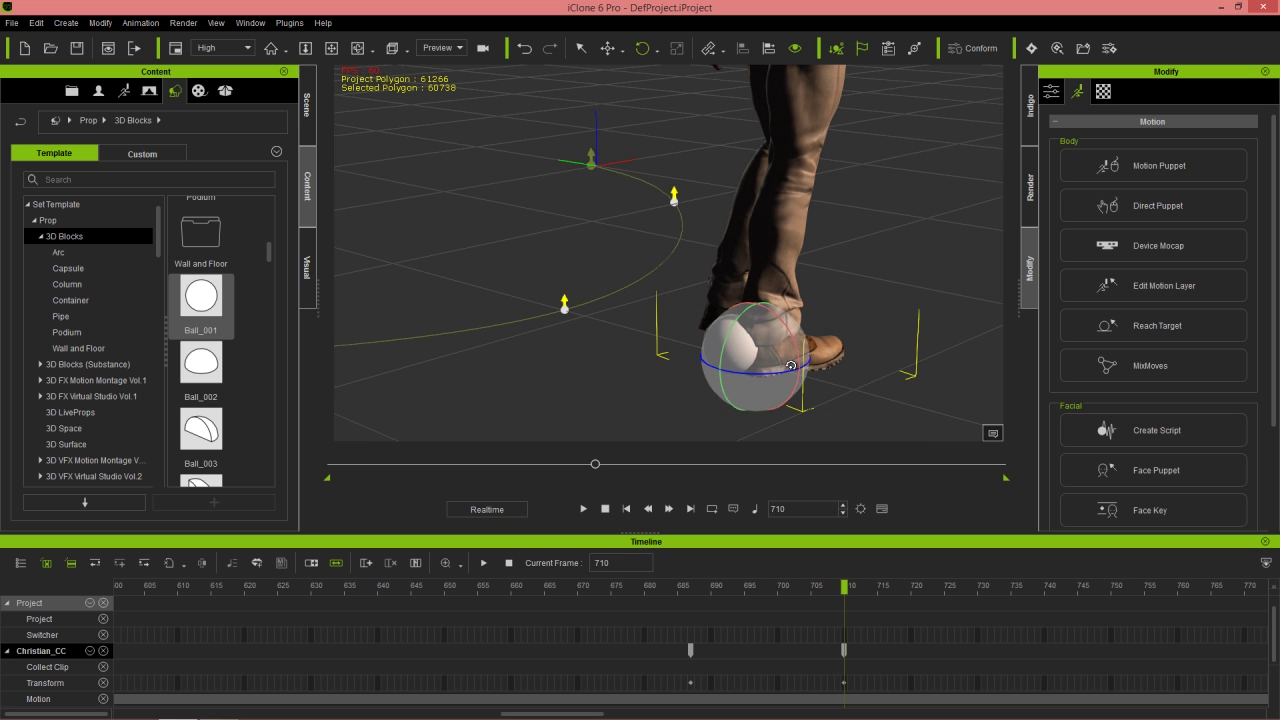
pyautogui.press('w')
pyautogui.moveTo(734, 355); pyautogui.dragTo(703, 355)
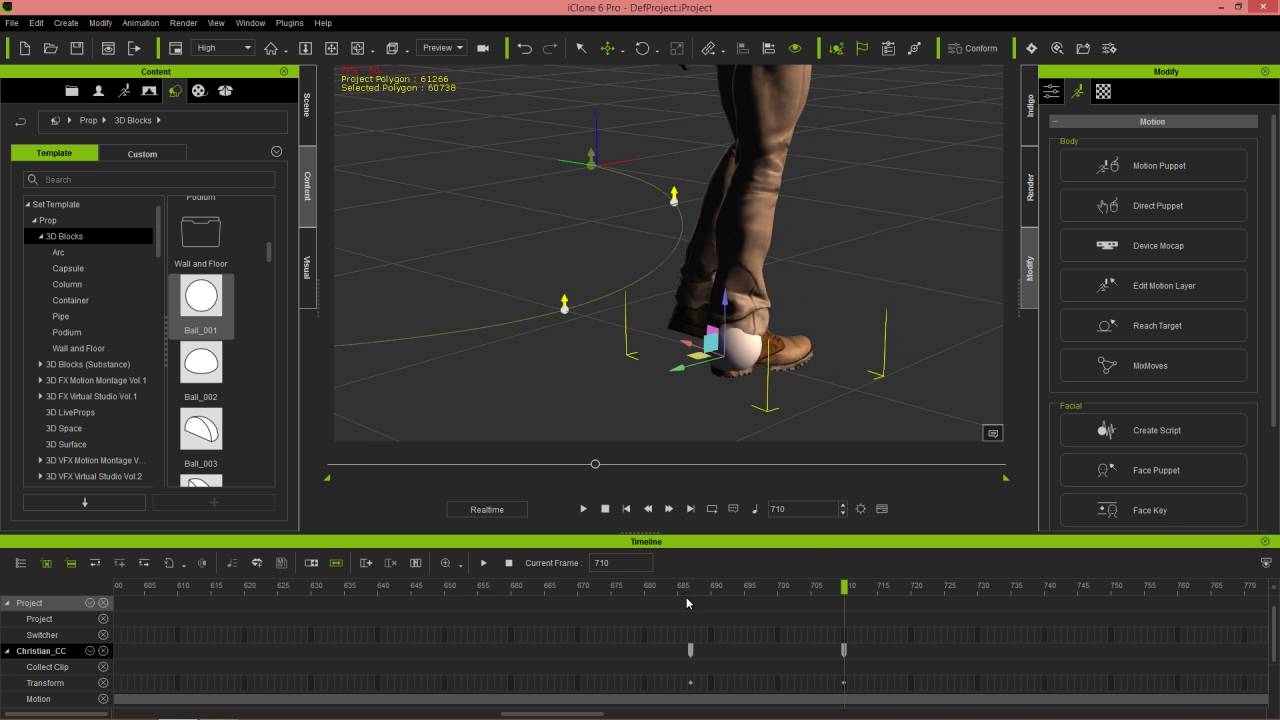
# - Key the character's position at frame 723 with the planted heel on the ball and scrub through the preceding frames to check it
pyautogui.moveTo(670, 594); pyautogui.dragTo(935, 595)
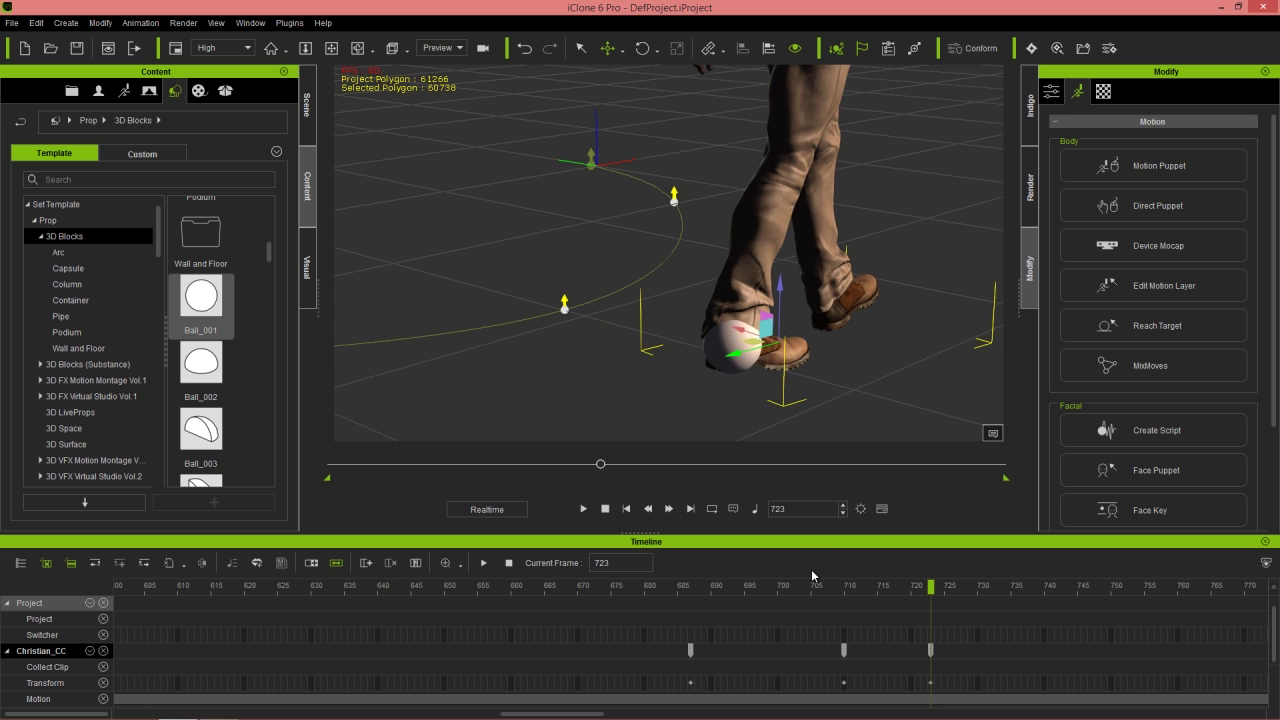
pyautogui.moveTo(793, 591); pyautogui.dragTo(932, 606)
pyautogui.scroll(-3, 1082, 634)
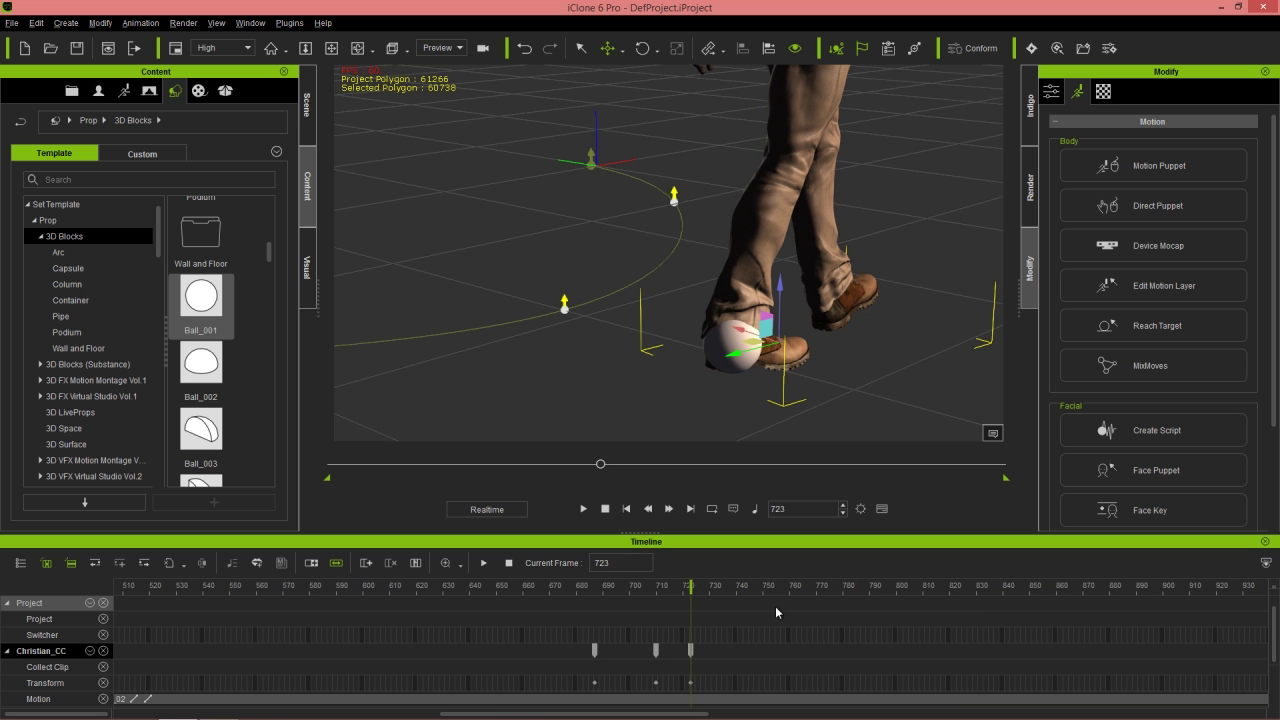
# - At frame 905, move the character forward along its walking direction to key its position at the walk's end
pyautogui.moveTo(701, 592); pyautogui.dragTo(1171, 541)
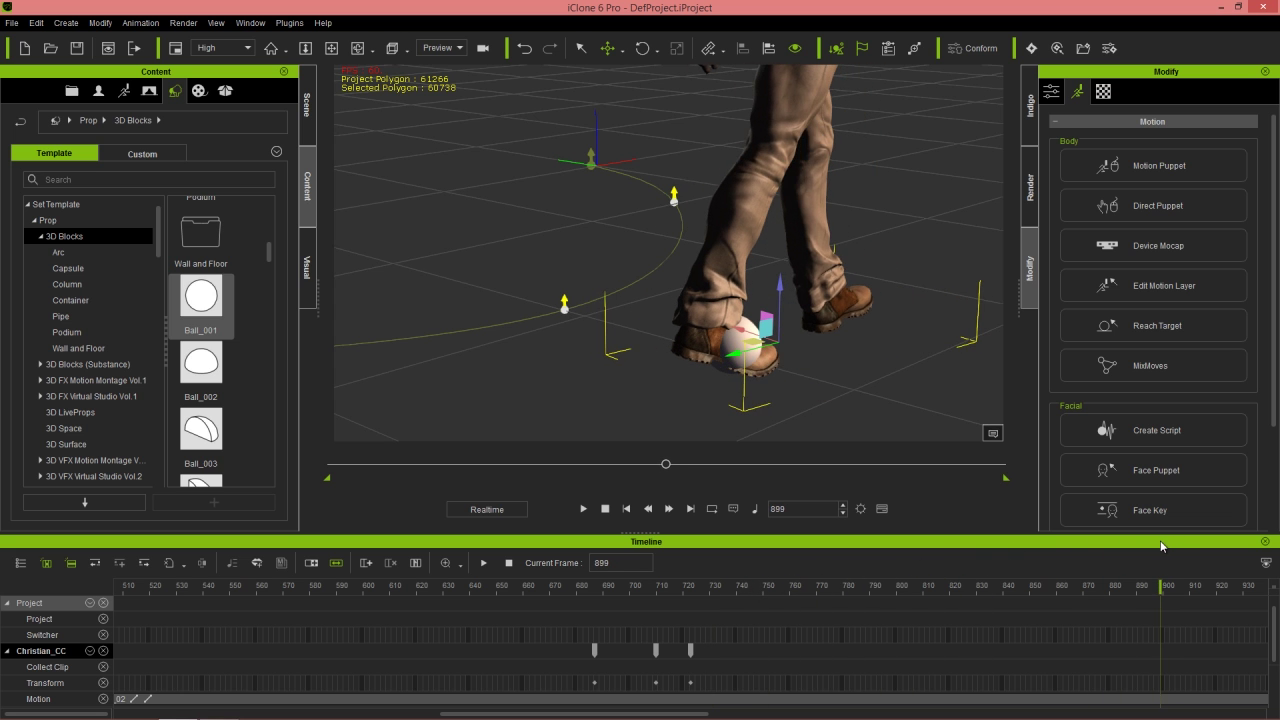
pyautogui.moveTo(1172, 537); pyautogui.dragTo(1176, 538)
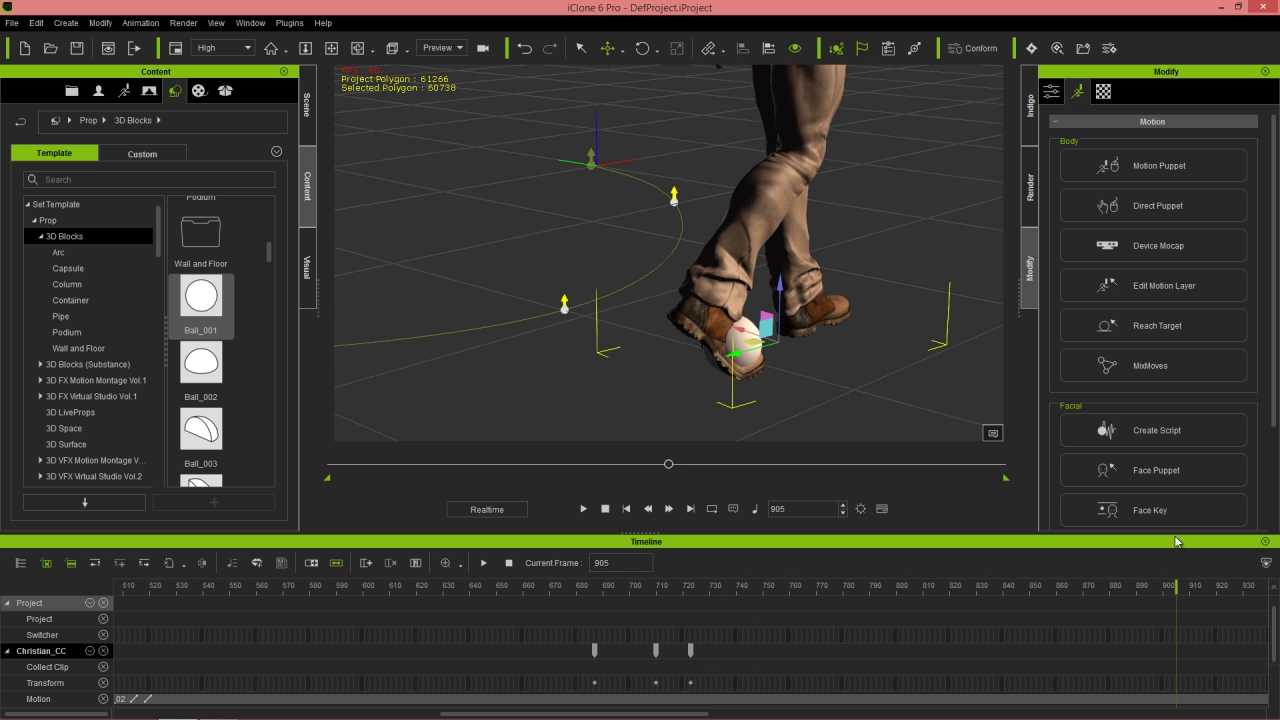
pyautogui.scroll(-5, 926, 185)
pyautogui.keyDown('alt'); pyautogui.moveTo(948, 320); pyautogui.dragTo(783, 280, button='right'); pyautogui.keyUp('alt')
pyautogui.keyDown('alt'); pyautogui.moveTo(783, 280); pyautogui.dragTo(846, 374); pyautogui.keyUp('alt')
pyautogui.scroll(-2, 846, 374)
pyautogui.keyDown('alt'); pyautogui.moveTo(846, 374); pyautogui.dragTo(692, 371, button='right'); pyautogui.keyUp('alt')
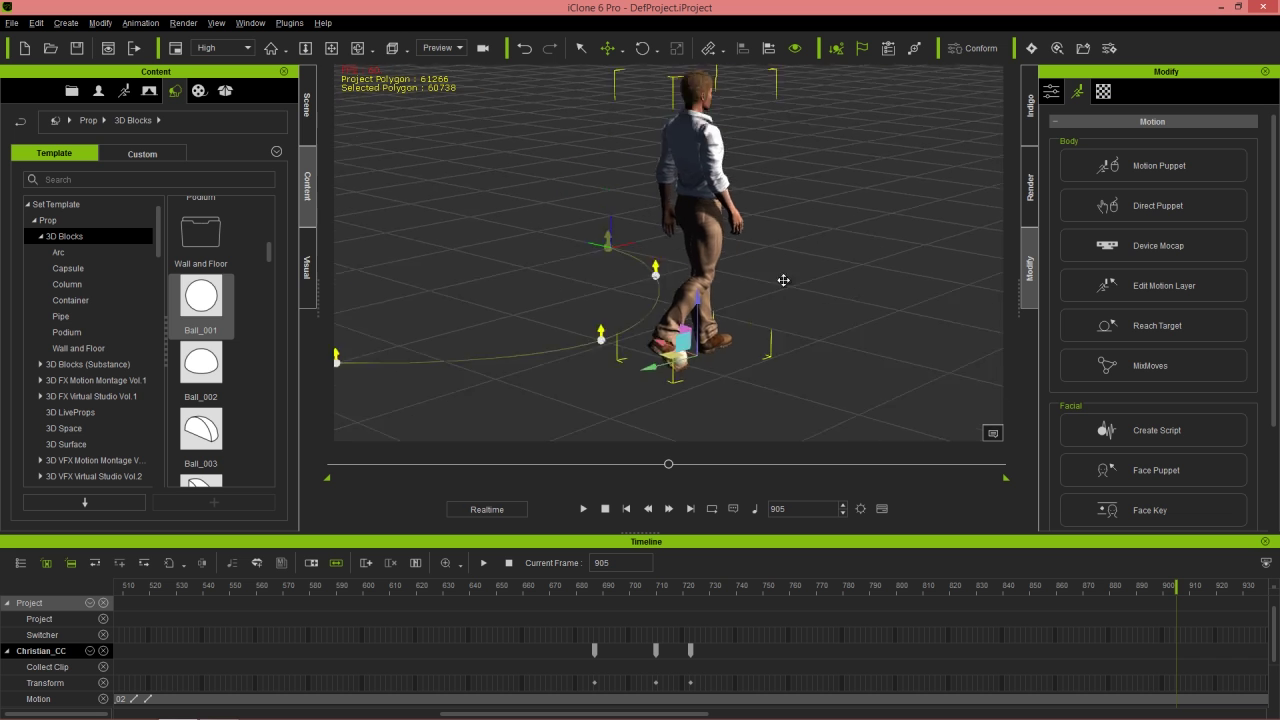
pyautogui.scroll(-2, 668, 261)
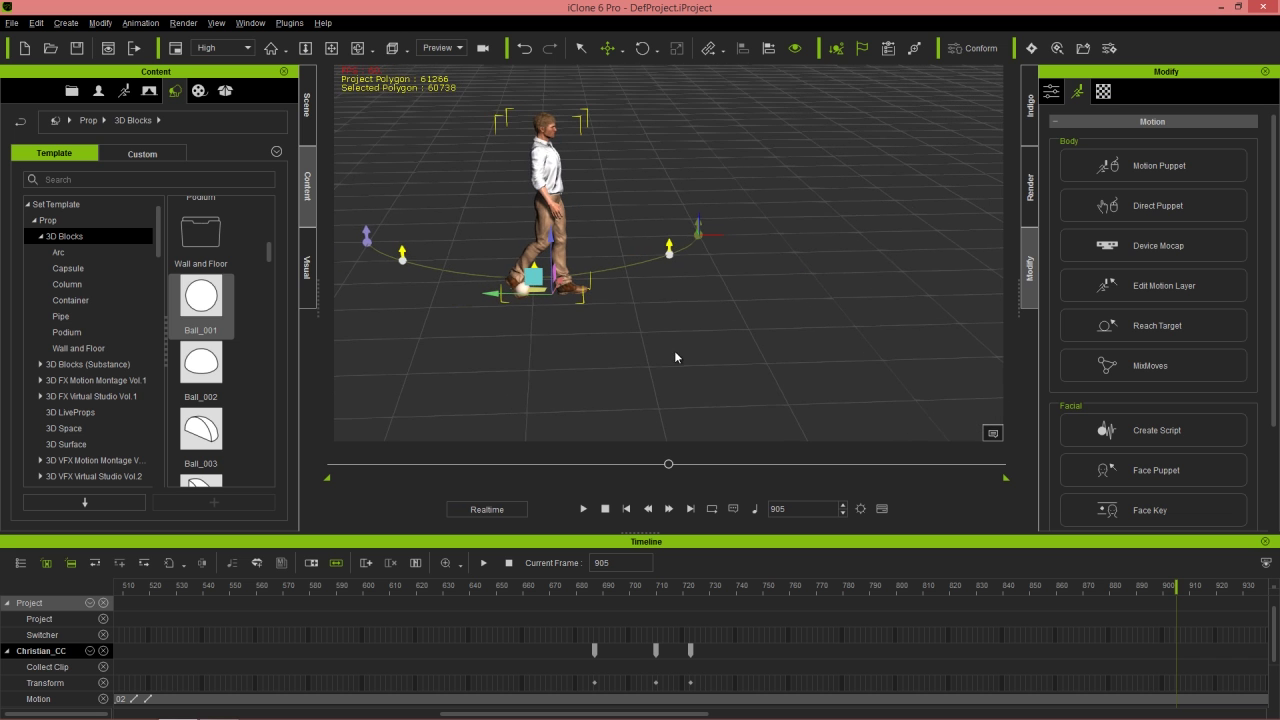
pyautogui.moveTo(493, 295); pyautogui.dragTo(771, 295)
# - Play the puppet walk from frame 717 to check the forward movement
pyautogui.click(683, 588)
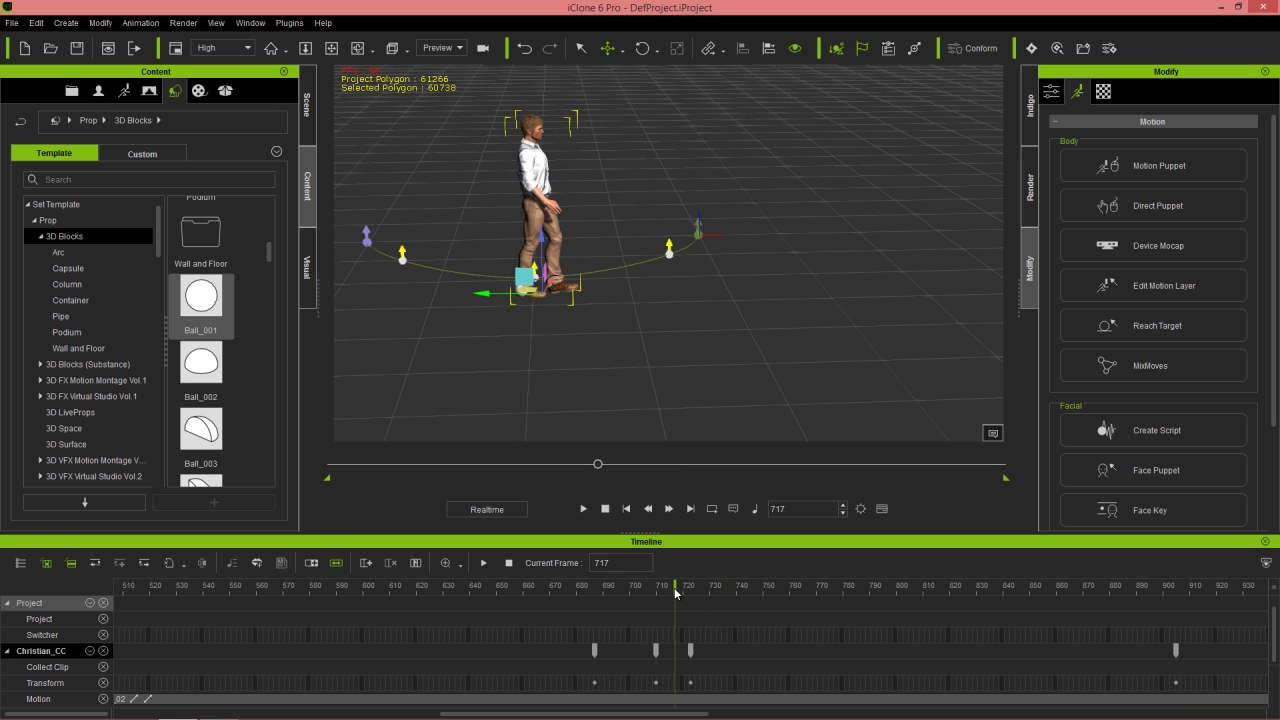
pyautogui.press('space')
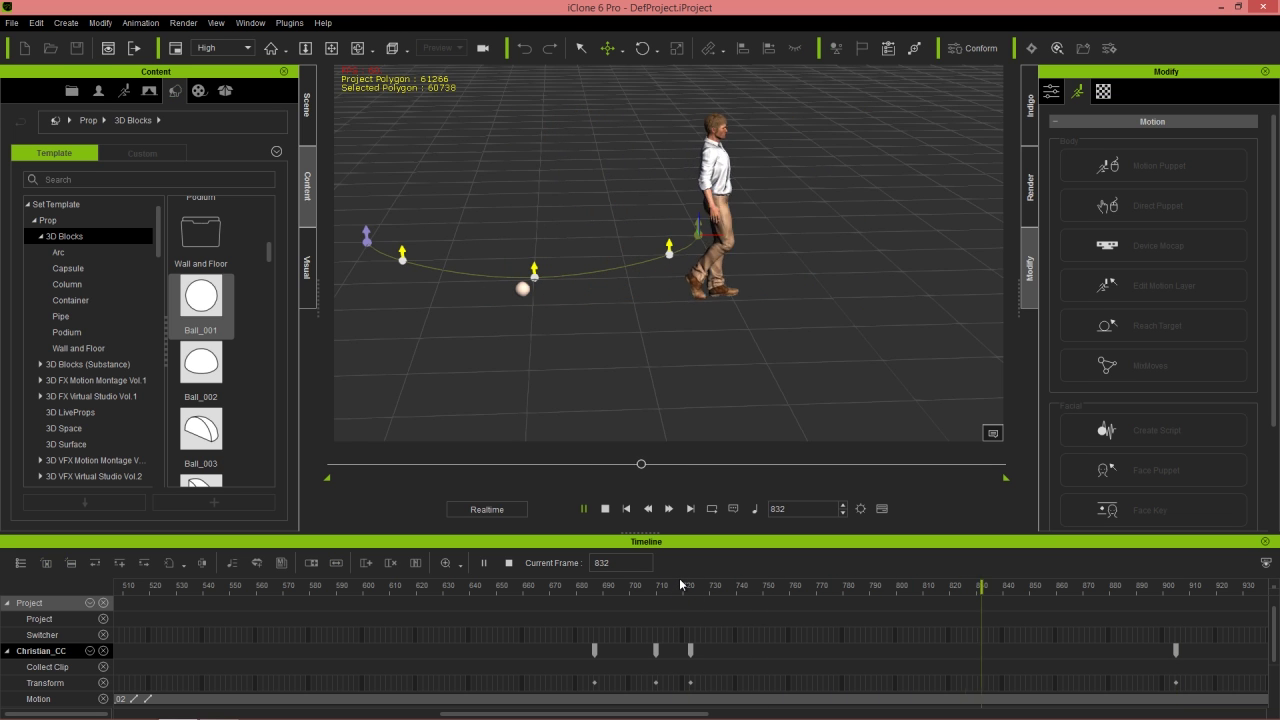
pyautogui.press('space')
pyautogui.scroll(-1, 1144, 610)
pyautogui.scroll(1, 1149, 614)
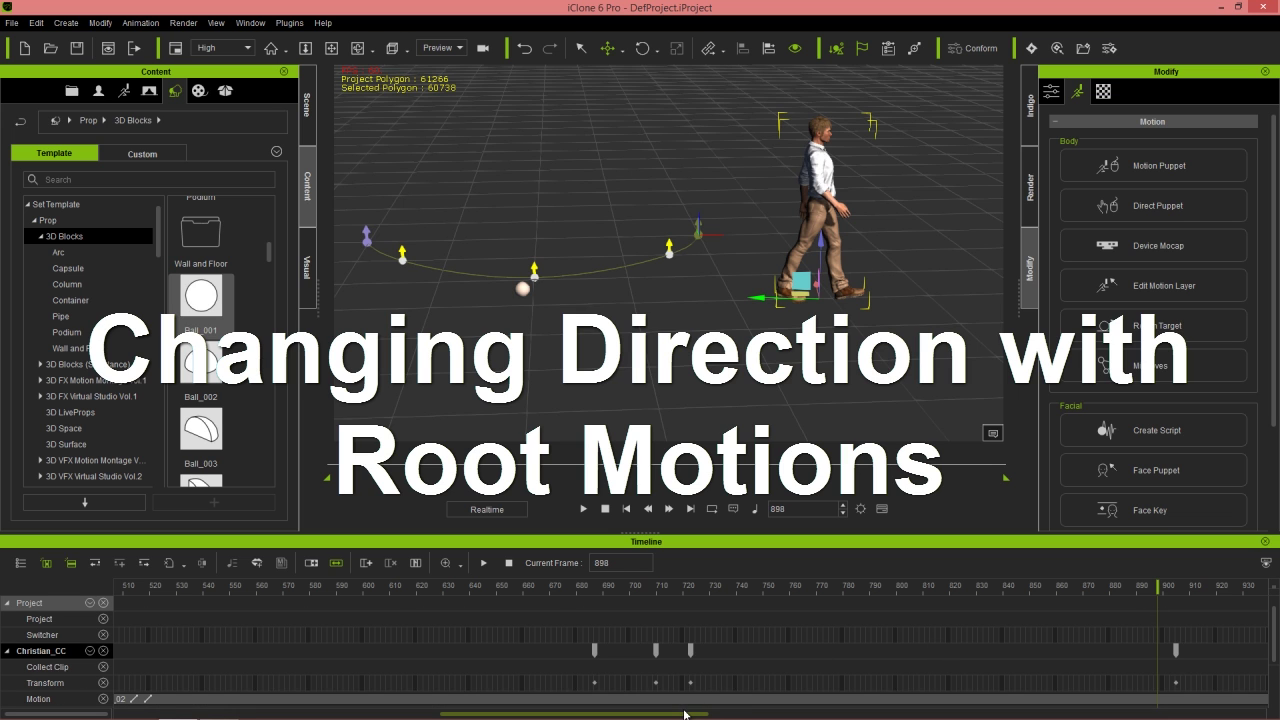
# - Break the puppet walk motion clip at frame 905 and delete the piece after the break
pyautogui.moveTo(686, 714); pyautogui.dragTo(802, 714)
pyautogui.moveTo(676, 600)
pyautogui.mouseDown()
pyautogui.moveTo(702, 592)
pyautogui.moveTo(688, 596)
pyautogui.mouseUp()
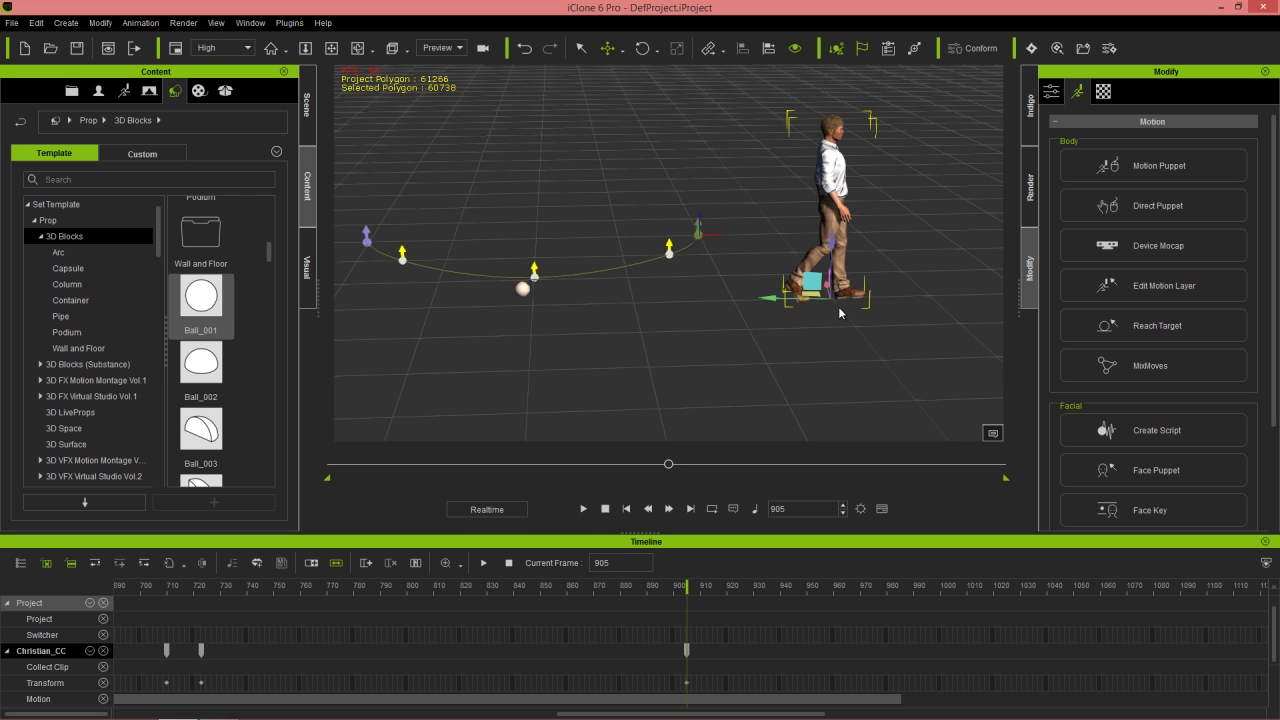
pyautogui.scroll(3, 706, 635)
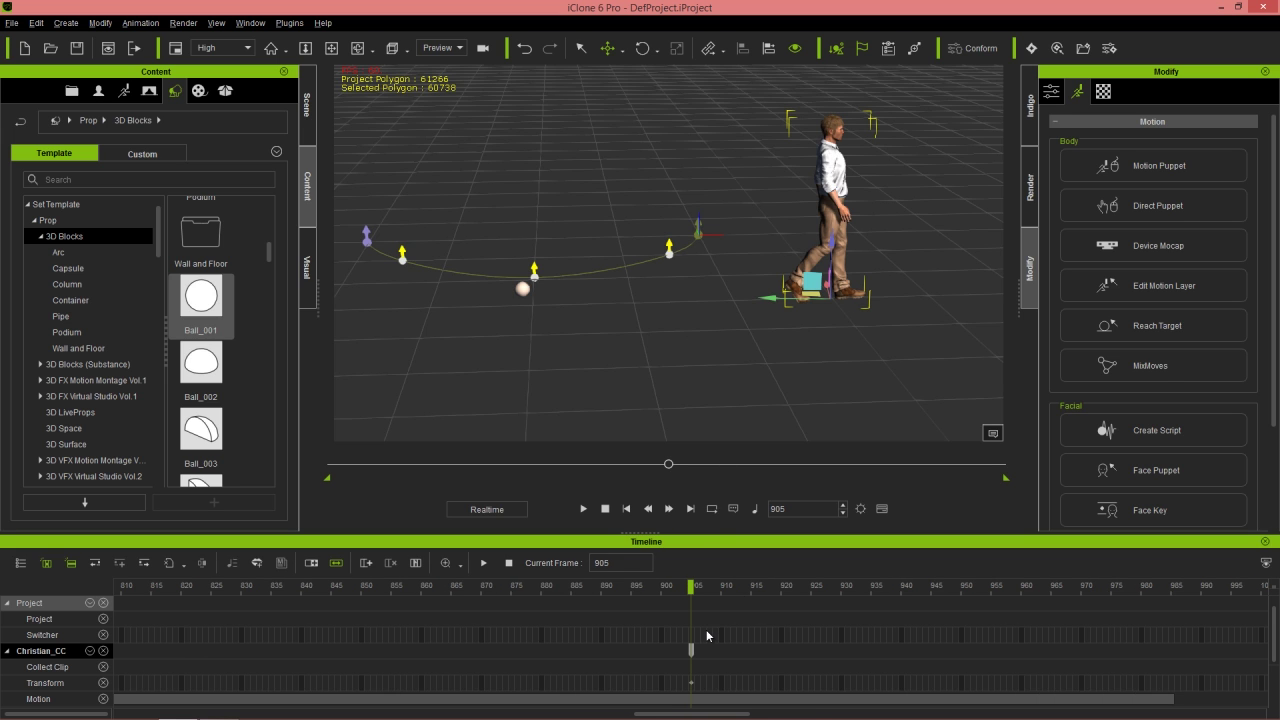
pyautogui.rightClick(690, 700)
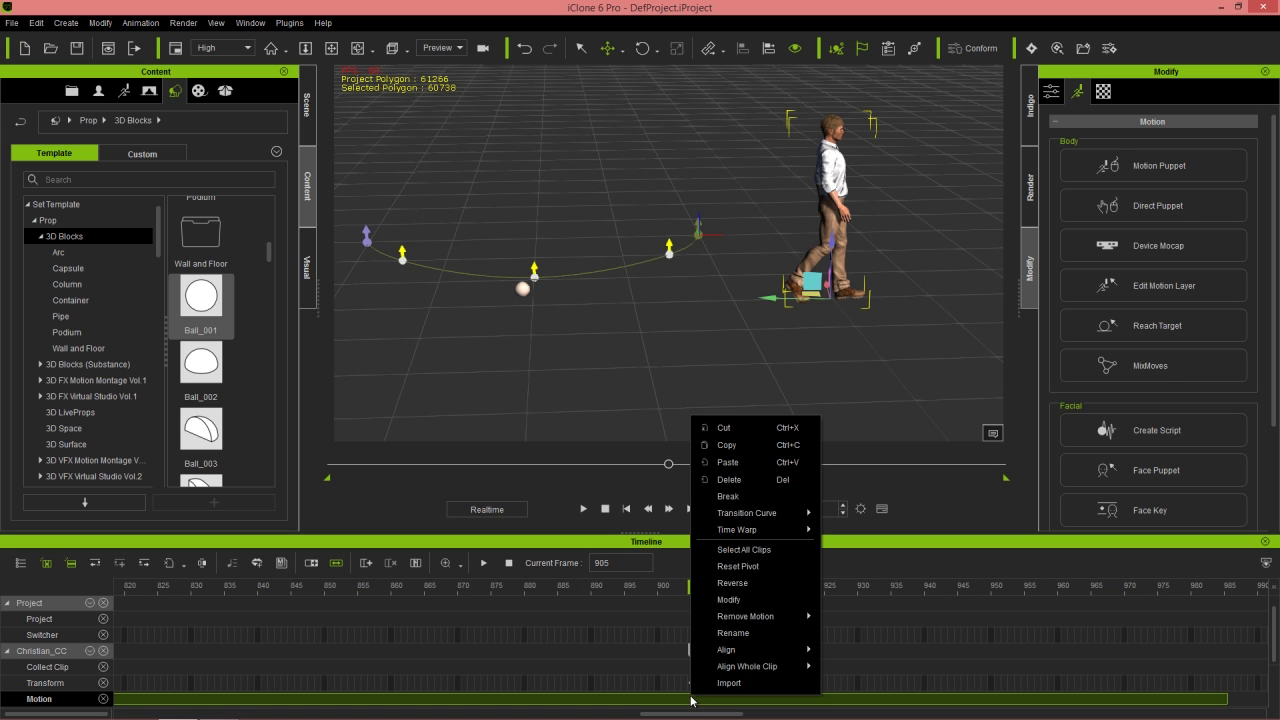
pyautogui.click(742, 497)
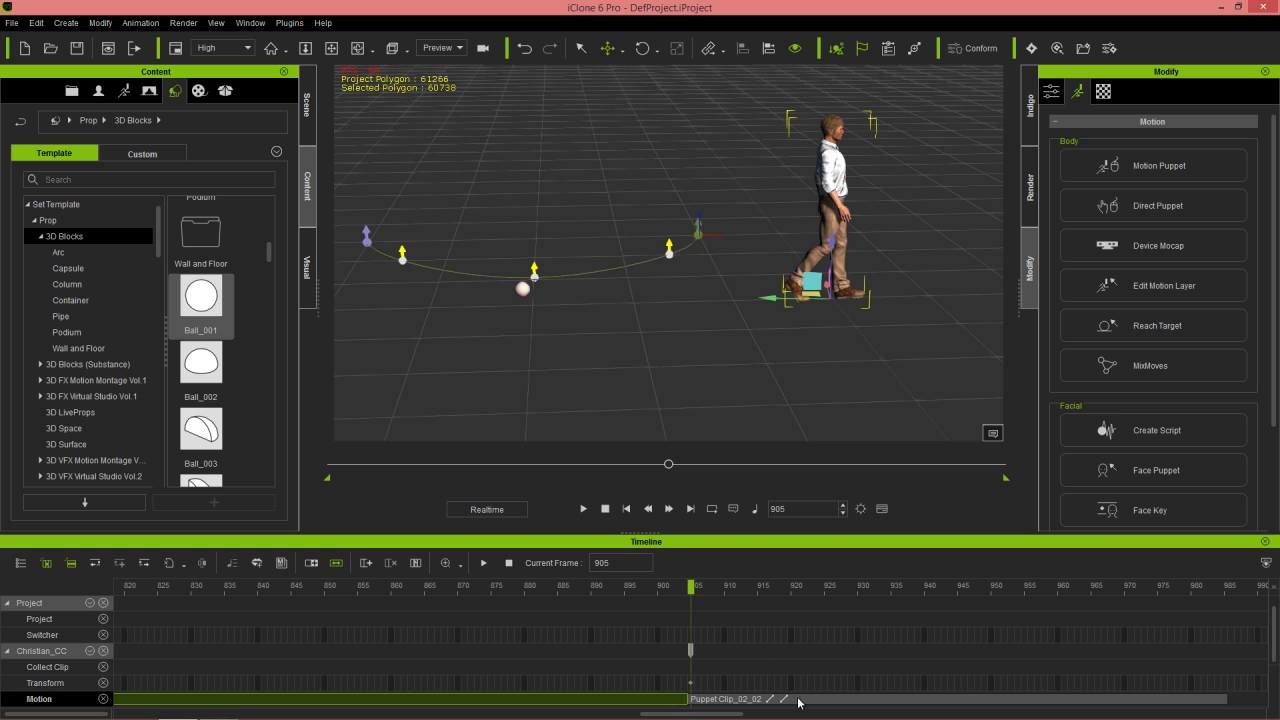
pyautogui.click(831, 694)
pyautogui.click(836, 698)
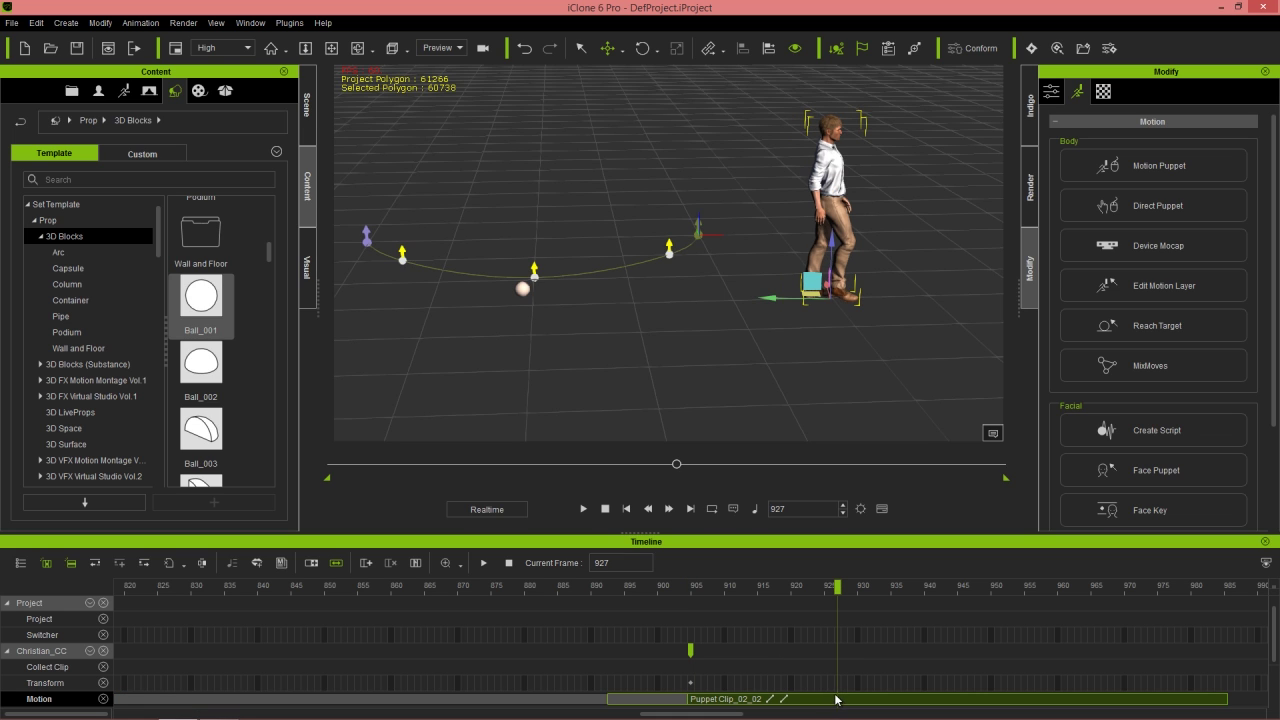
pyautogui.press('Delete')
# - Apply the Being chased 01 motion from Adventure Movies, Escape to the character at frame 905 and scrub through its start
pyautogui.click(692, 590)
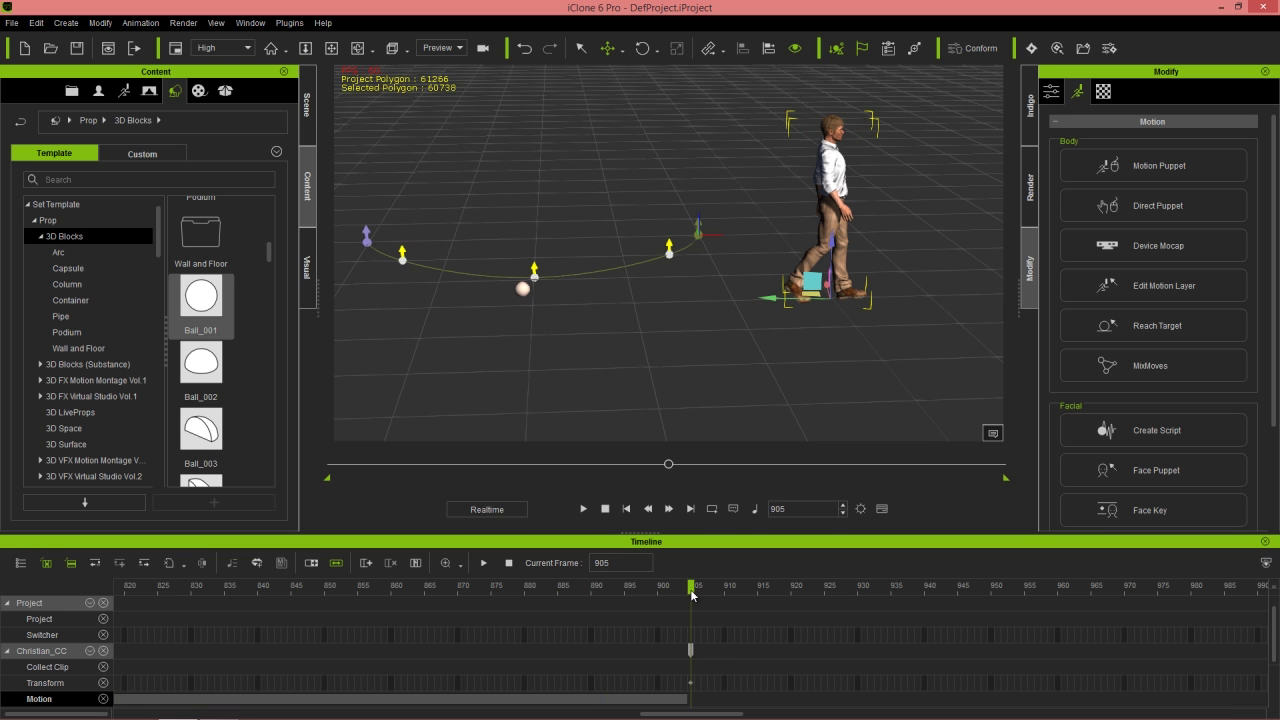
pyautogui.click(124, 91)
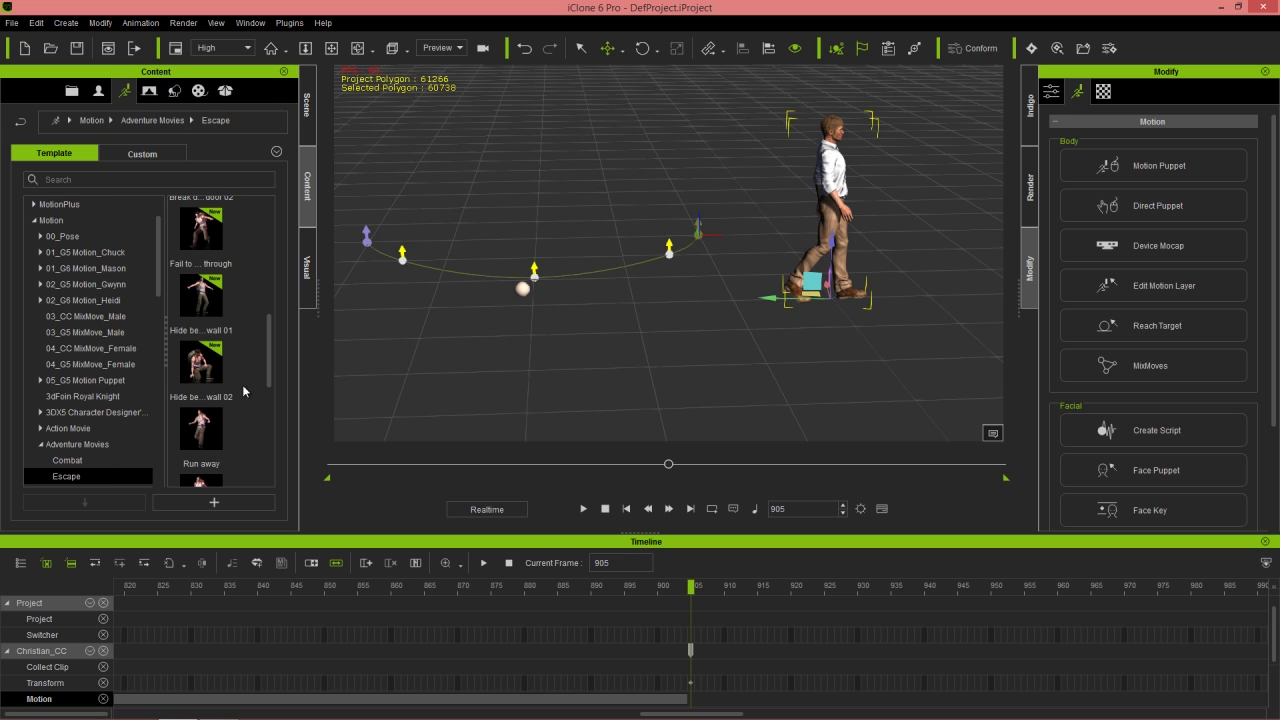
pyautogui.moveTo(266, 353); pyautogui.dragTo(267, 245)
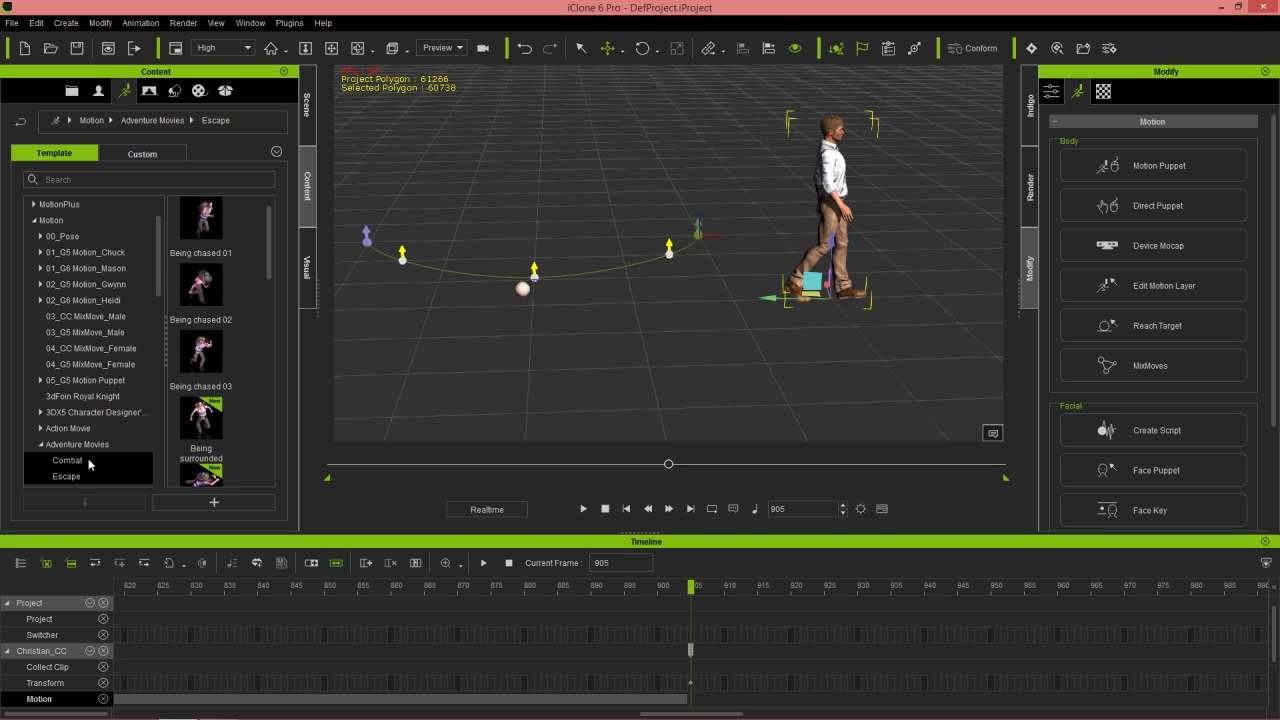
pyautogui.doubleClick(201, 222)
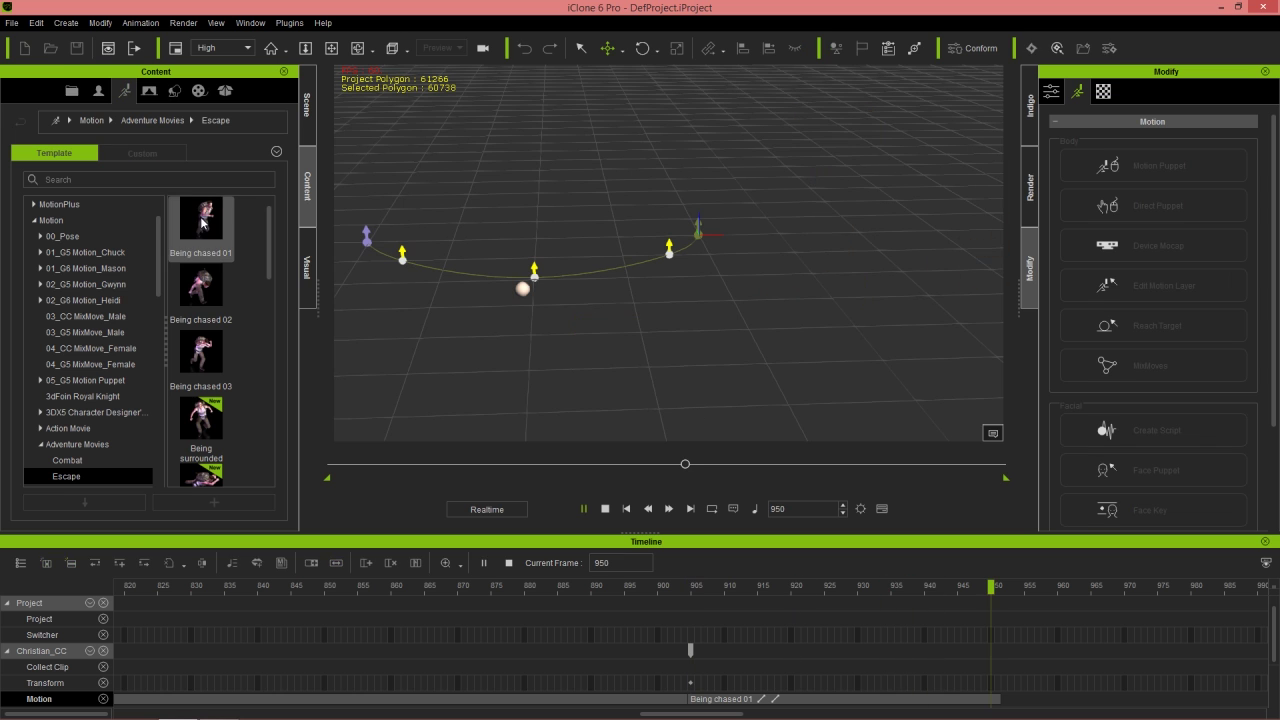
pyautogui.moveTo(708, 592); pyautogui.dragTo(773, 600)
# - Break the puppet walk clip at frame 872, remove the remaining piece, and move the Being chased 01 clip to start there
pyautogui.moveTo(690, 604); pyautogui.dragTo(469, 639)
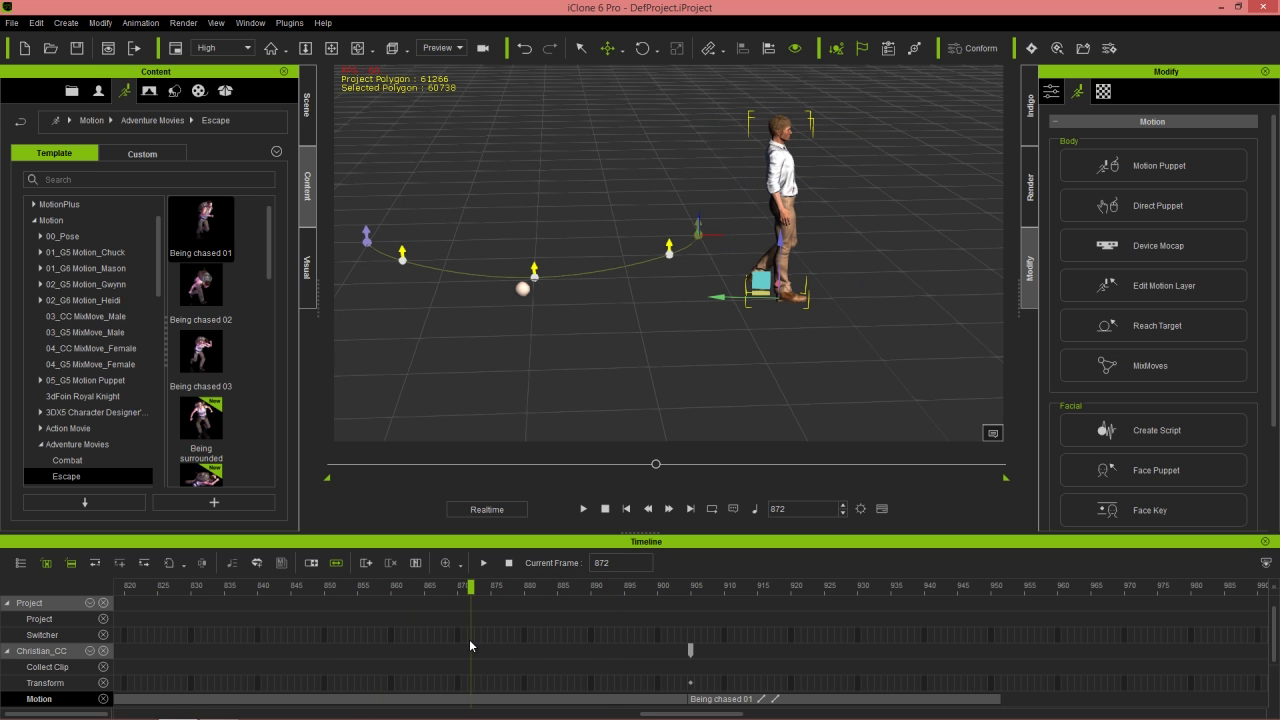
pyautogui.rightClick(473, 699)
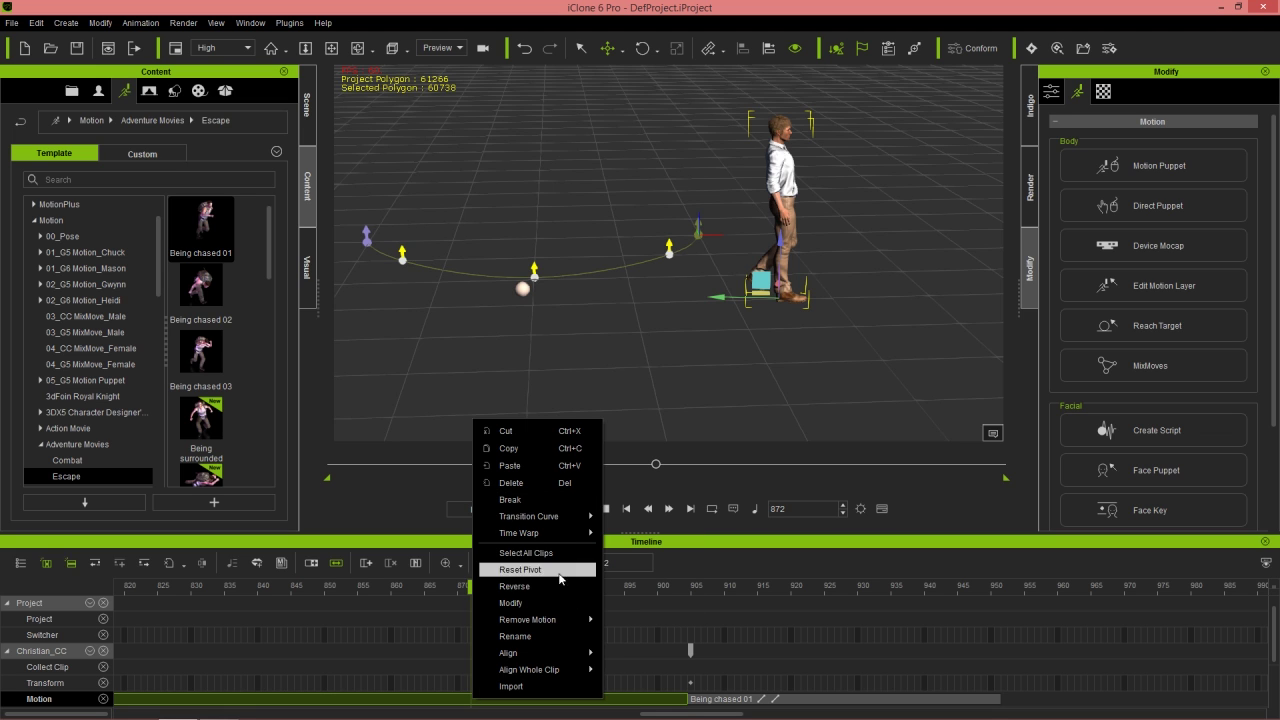
pyautogui.click(525, 492)
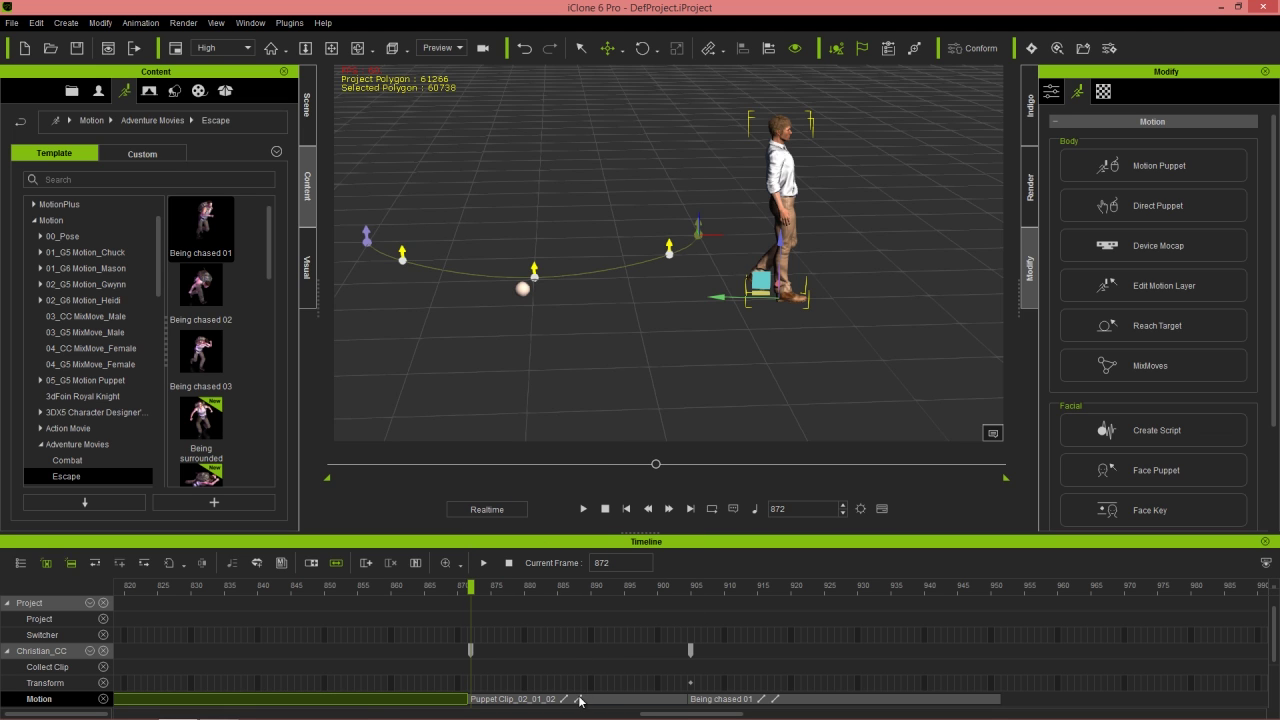
pyautogui.click(579, 700)
pyautogui.moveTo(752, 698)
pyautogui.mouseDown()
pyautogui.moveTo(791, 698)
pyautogui.moveTo(584, 706)
pyautogui.mouseUp()
# - Delete the character's transform key at frame 905 and scrub through the transition into the run
pyautogui.moveTo(410, 592); pyautogui.dragTo(570, 584)
pyautogui.click(689, 648)
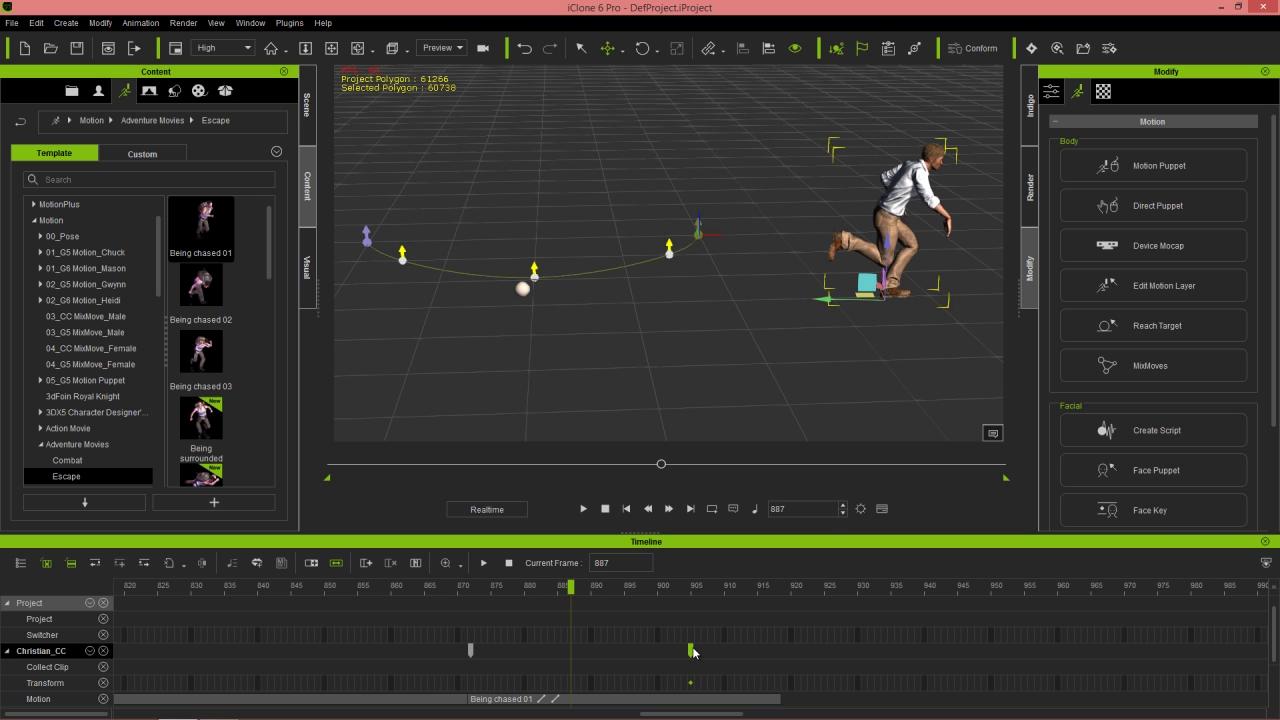
pyautogui.press('Delete')
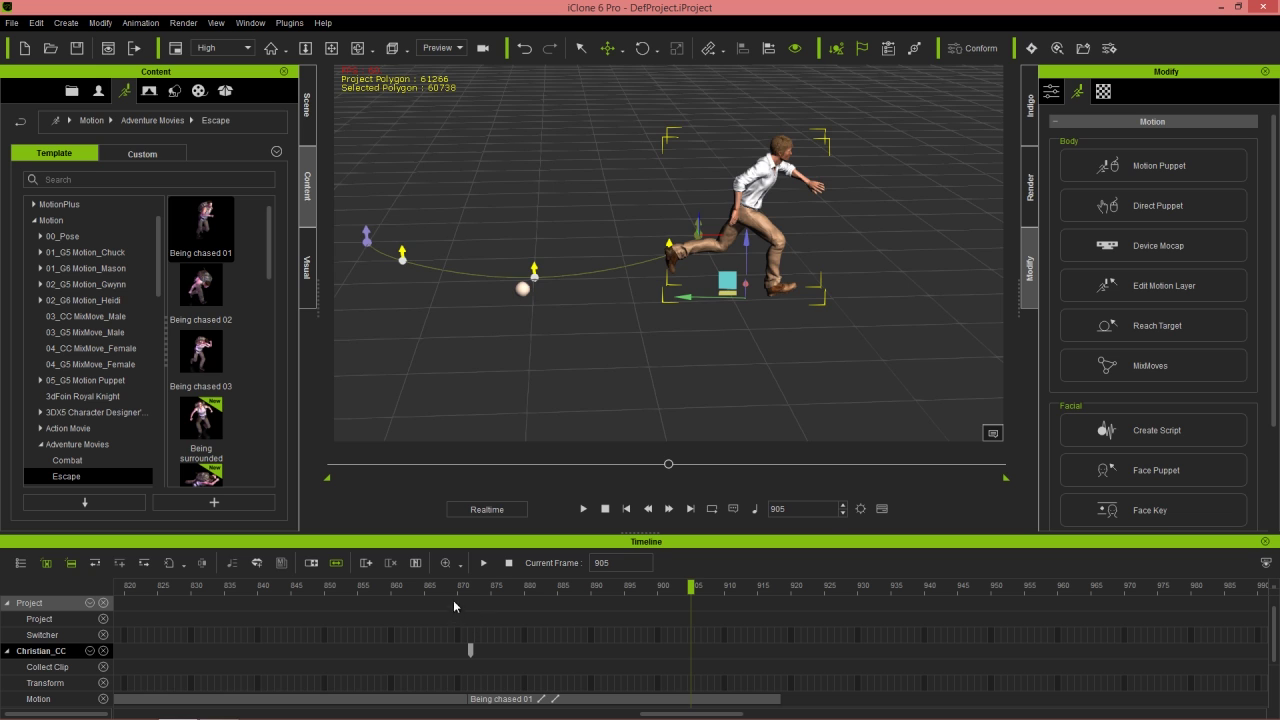
pyautogui.moveTo(460, 594); pyautogui.dragTo(423, 594)
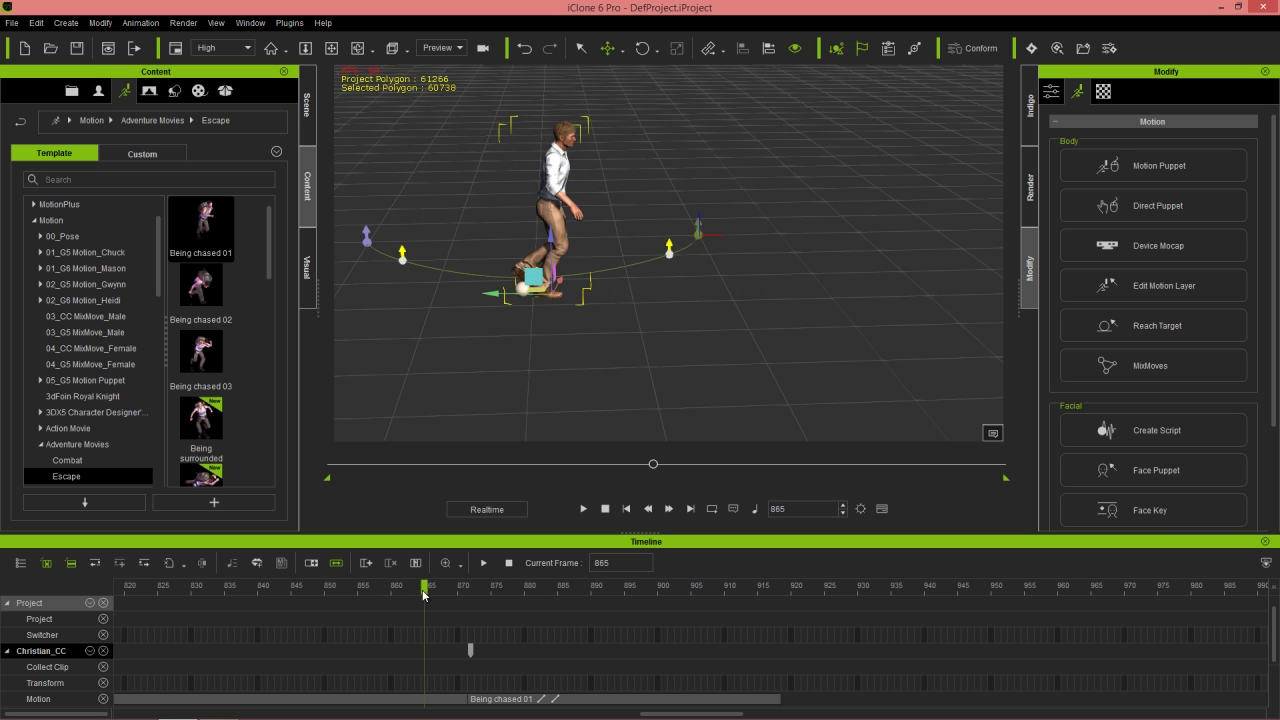
# - At frame 860, where the Being chased 01 transition begins, move the character forward and play back the walk
pyautogui.click(605, 704)
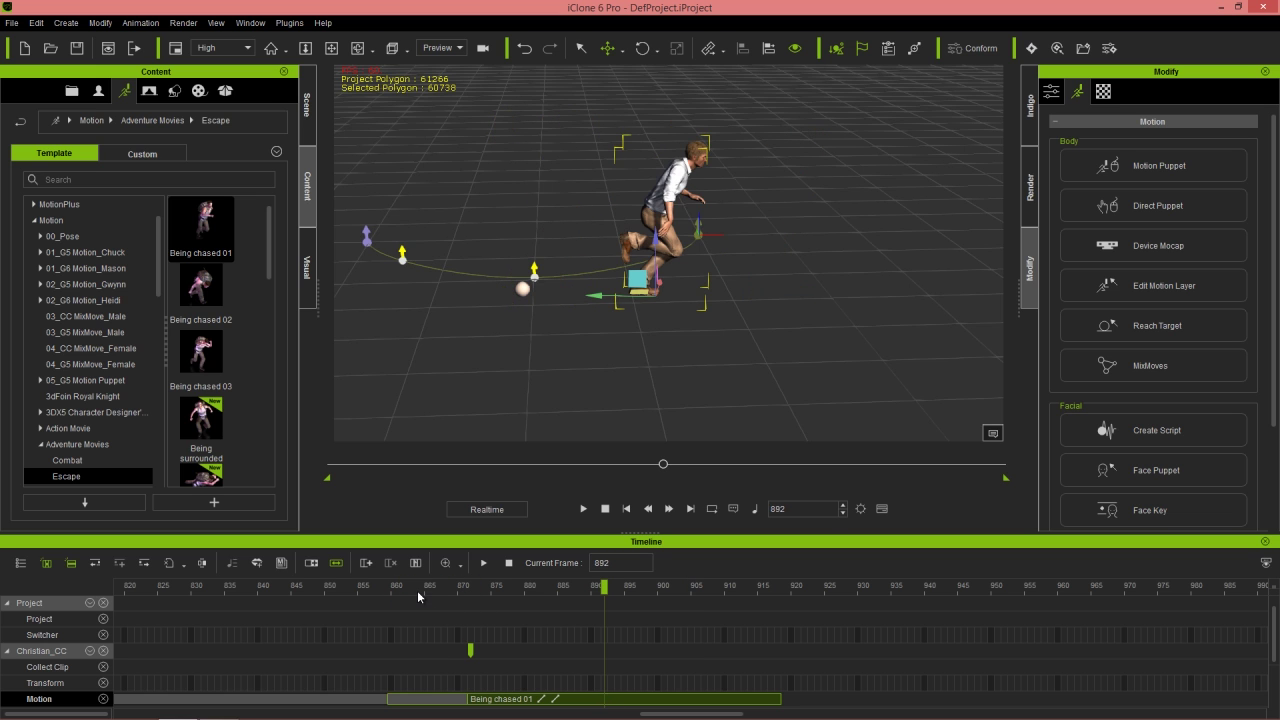
pyautogui.moveTo(418, 596); pyautogui.dragTo(391, 596)
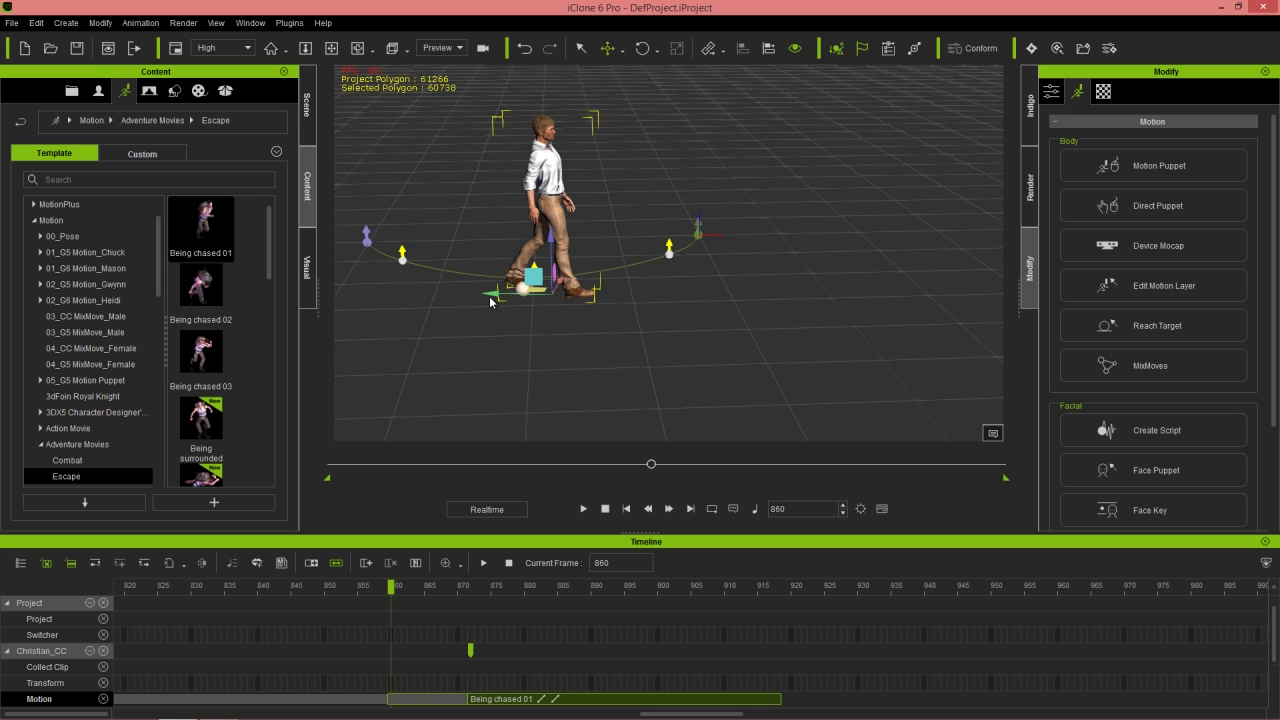
pyautogui.moveTo(490, 292); pyautogui.dragTo(801, 301)
pyautogui.moveTo(262, 596); pyautogui.dragTo(136, 598)
pyautogui.press('space')
pyautogui.press('space')
pyautogui.scroll(-3, 303, 640)
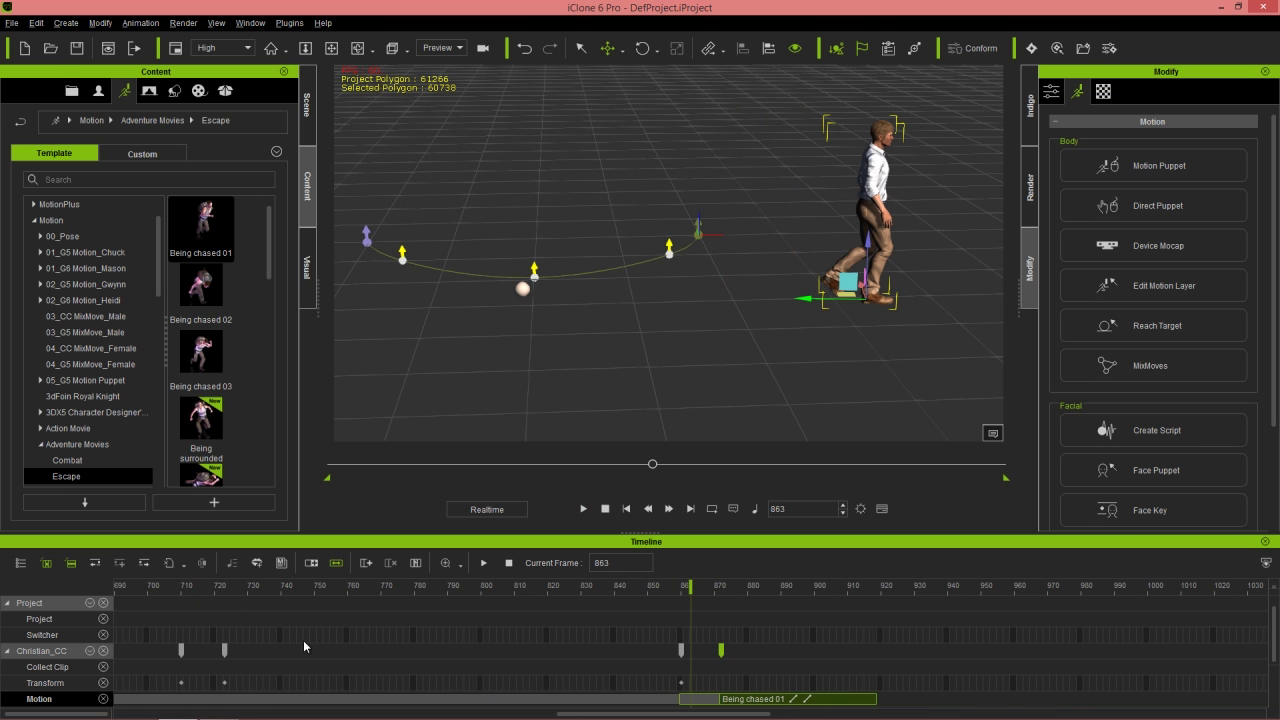
# - Pull the character back at the frame 860 key to shorten the walking distance, and play the walk into the run
pyautogui.moveTo(269, 593); pyautogui.dragTo(431, 596)
pyautogui.click(681, 652)
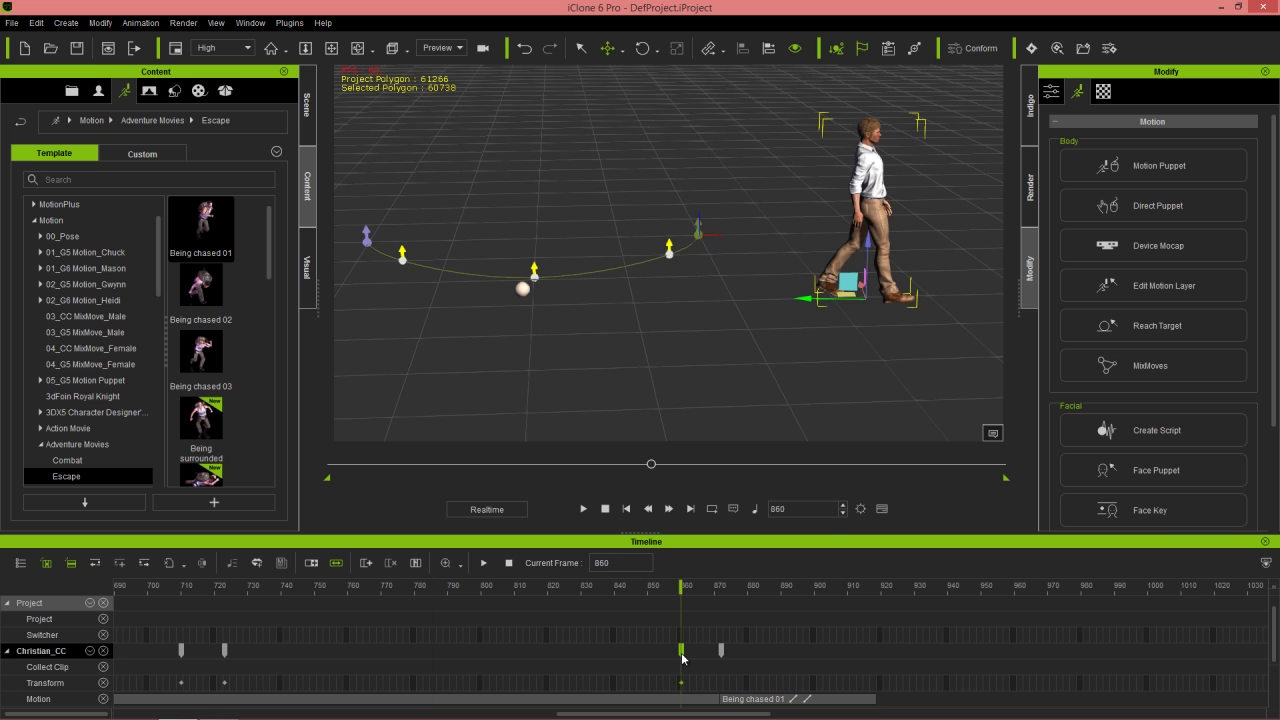
pyautogui.moveTo(805, 301); pyautogui.dragTo(700, 334)
pyautogui.click(221, 590)
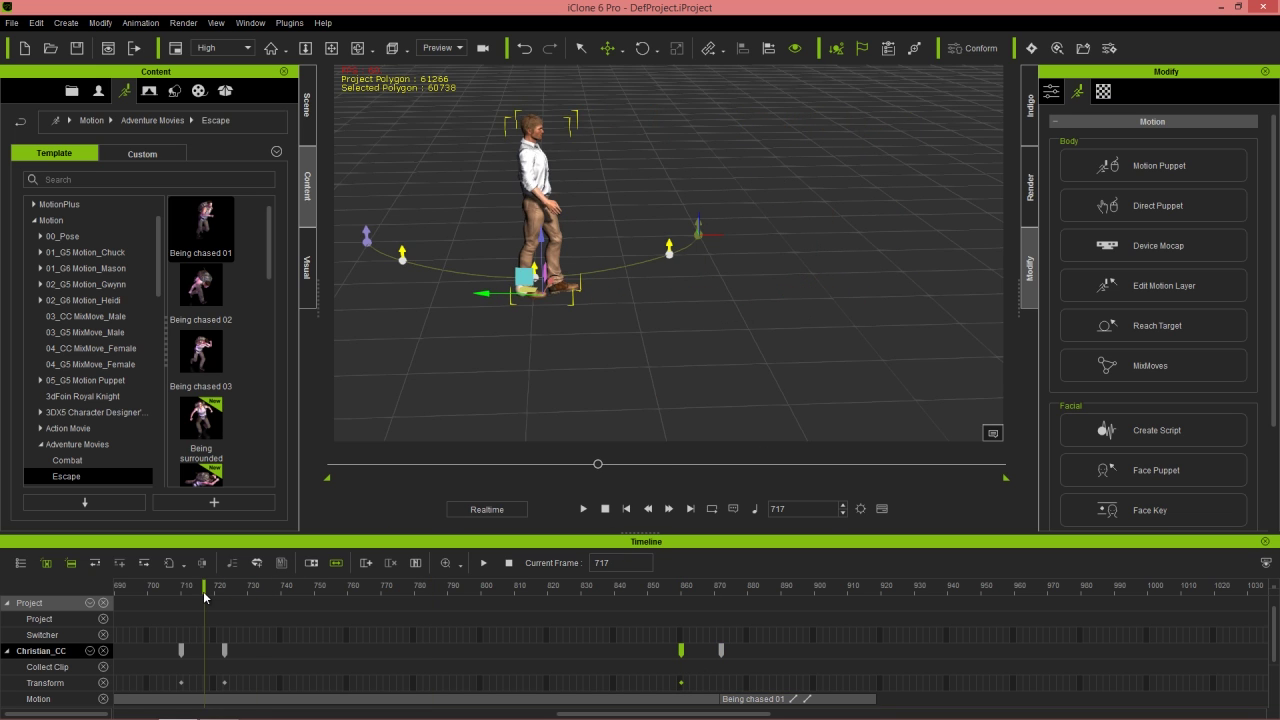
pyautogui.press('space')
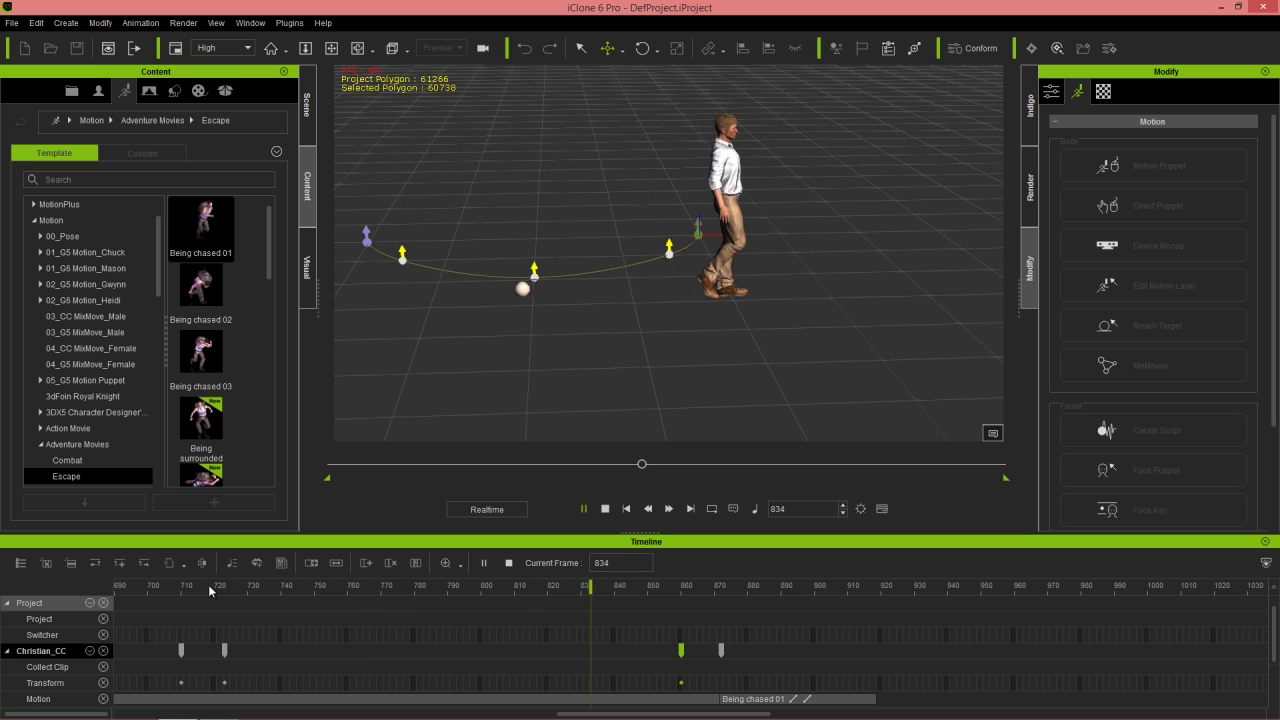
pyautogui.press('space')
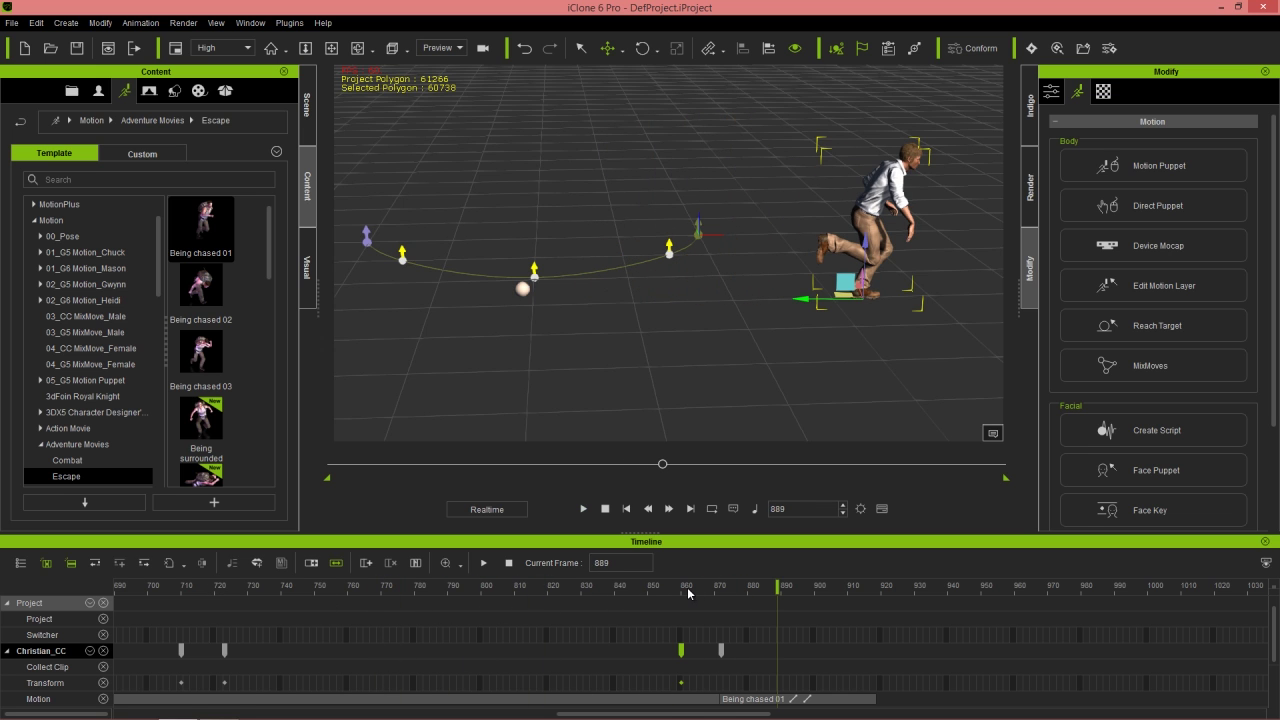
# - Examine the transform key at frame 860 against the start of the Being chased 01 clip's transition
pyautogui.click(683, 590)
pyautogui.scroll(2, 720, 654)
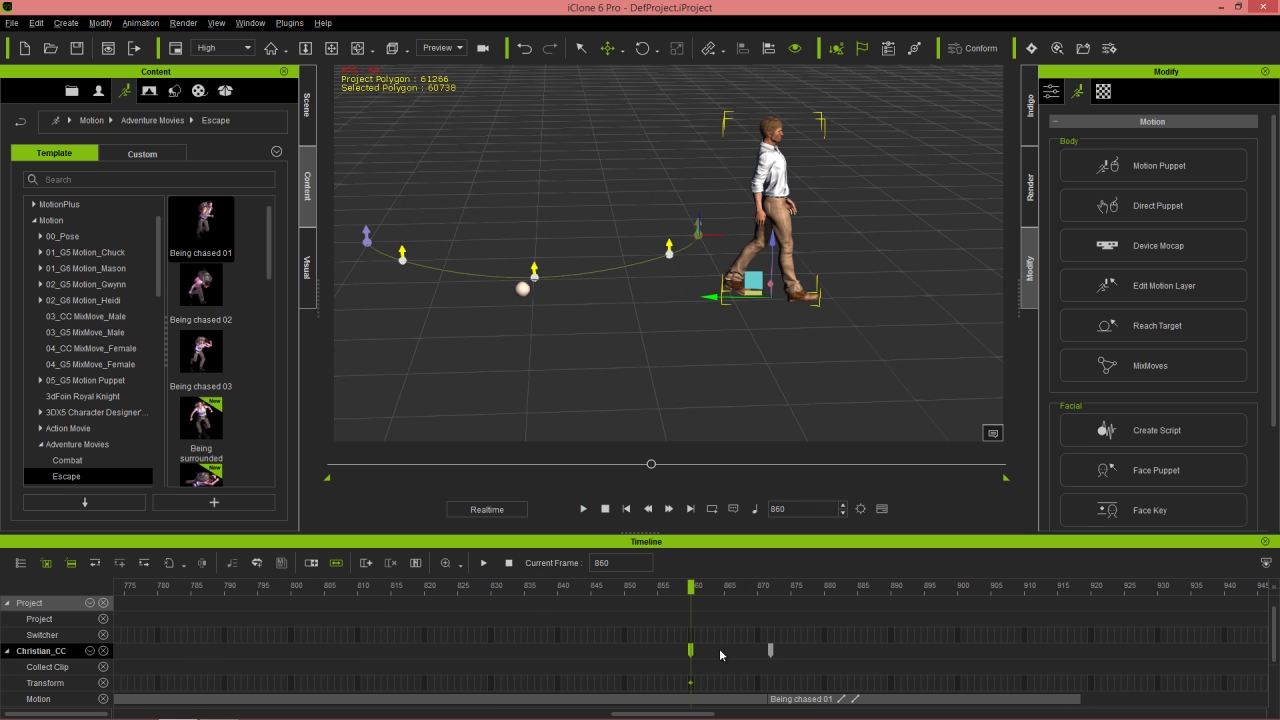
pyautogui.click(887, 700)
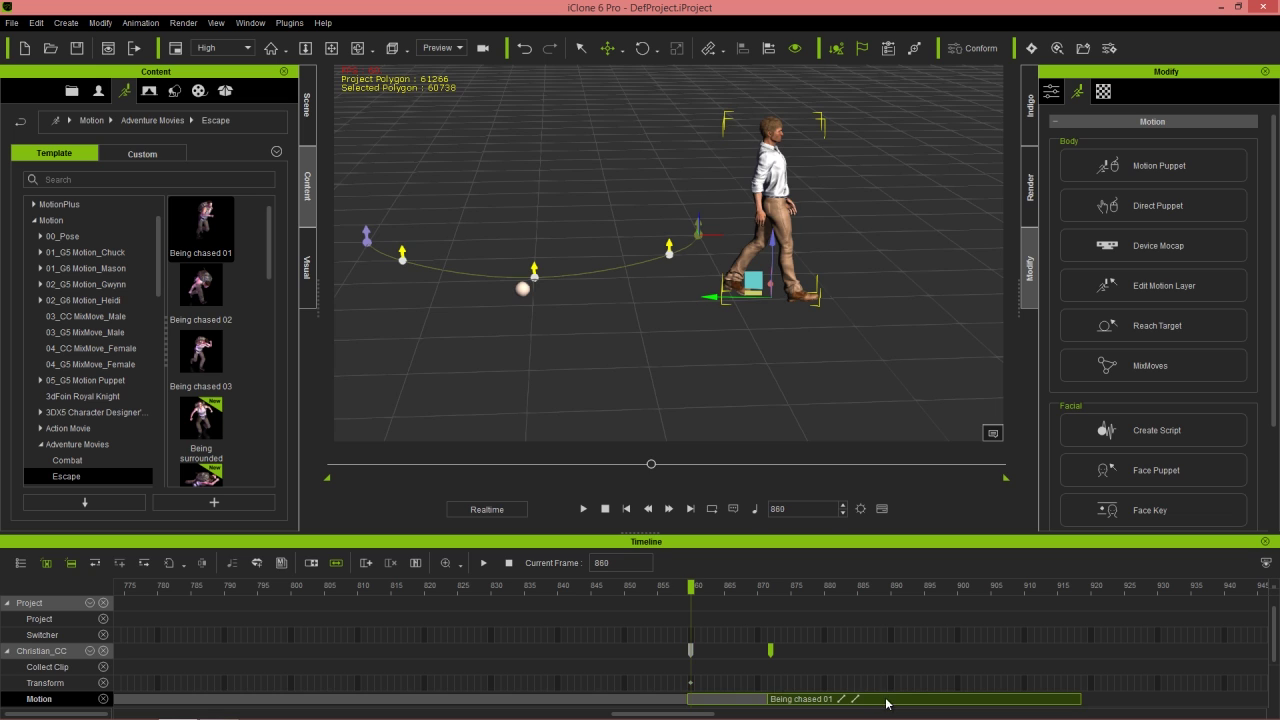
pyautogui.click(690, 685)
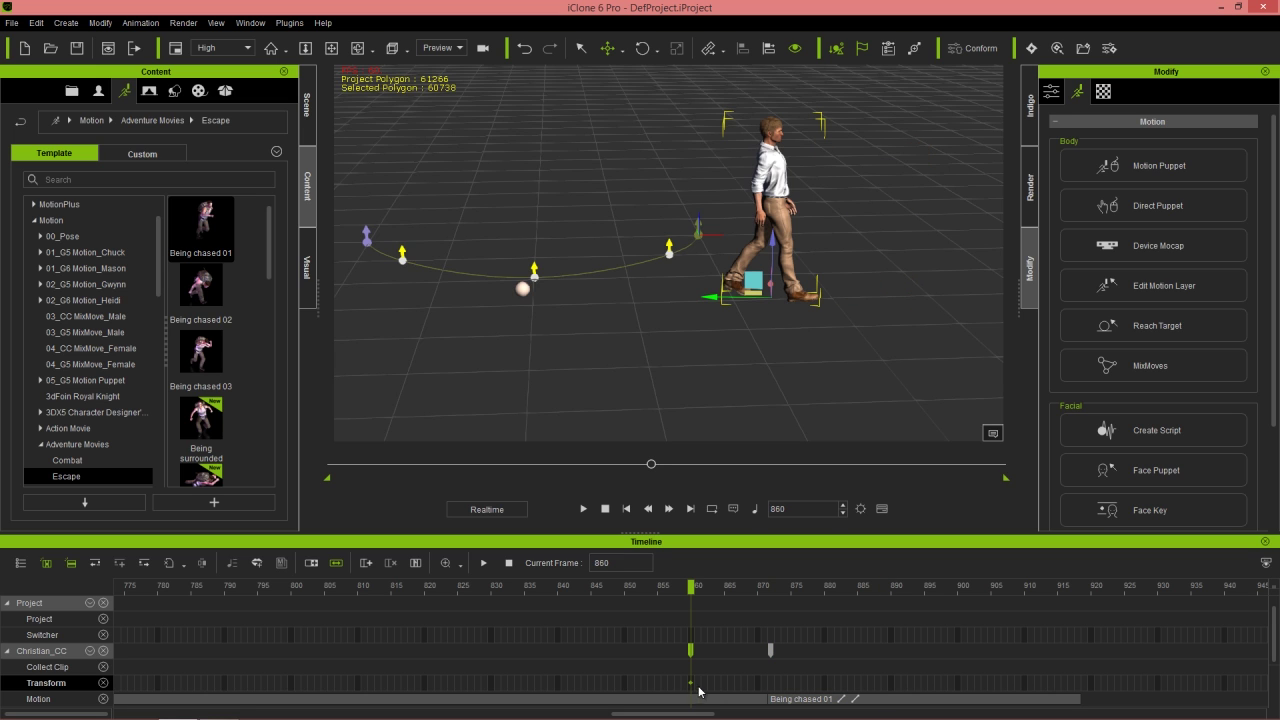
pyautogui.click(885, 702)
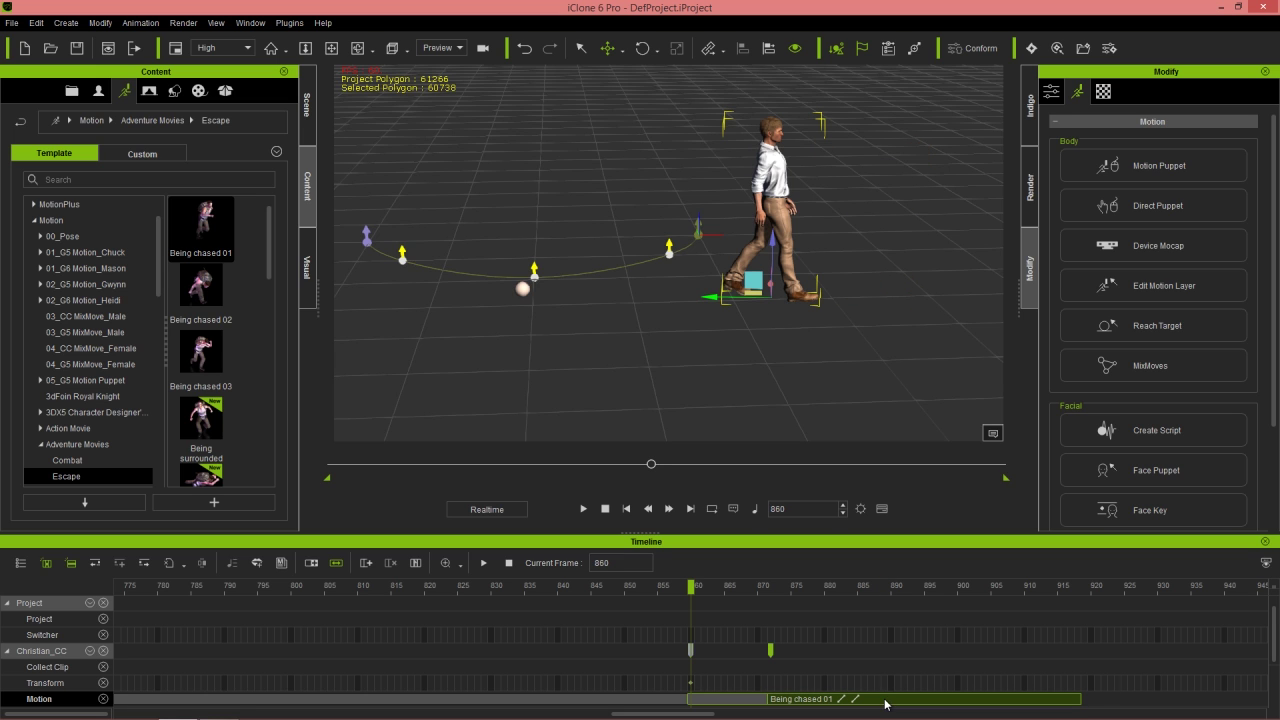
# - At frame 872, move the marker ball up close behind the character's rear foot
pyautogui.click(771, 588)
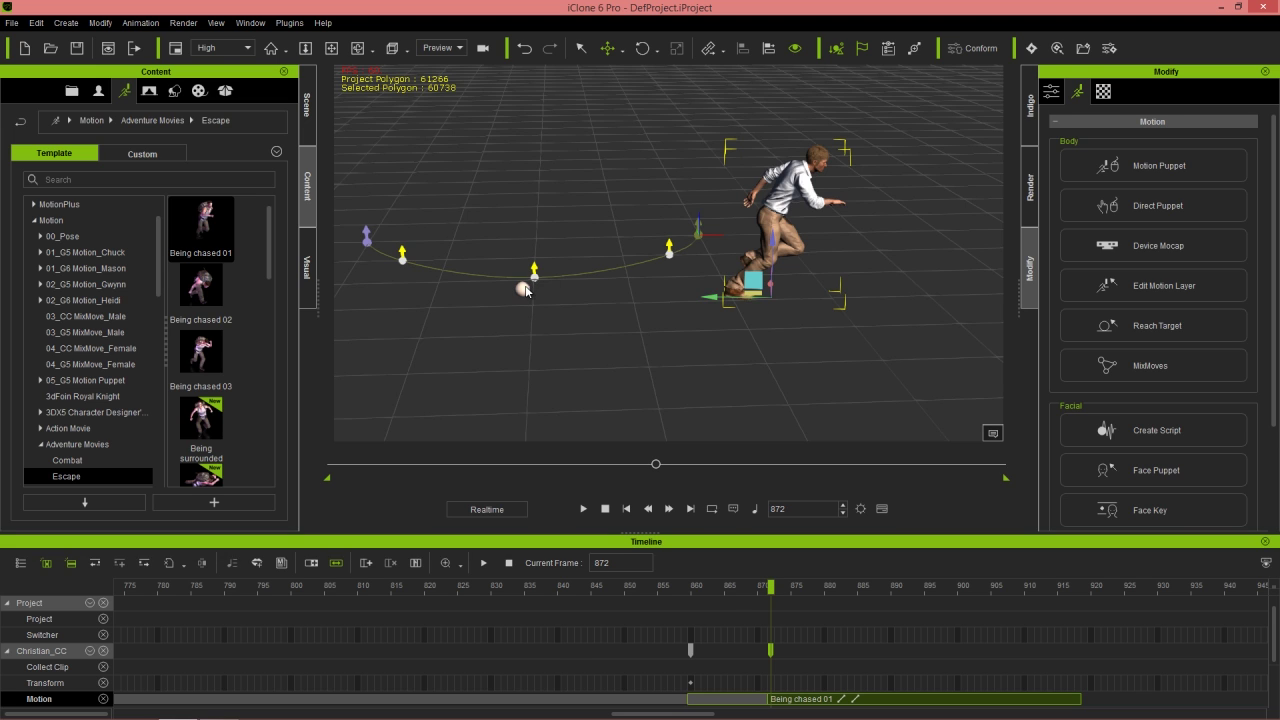
pyautogui.click(523, 289)
pyautogui.moveTo(585, 298); pyautogui.dragTo(756, 302)
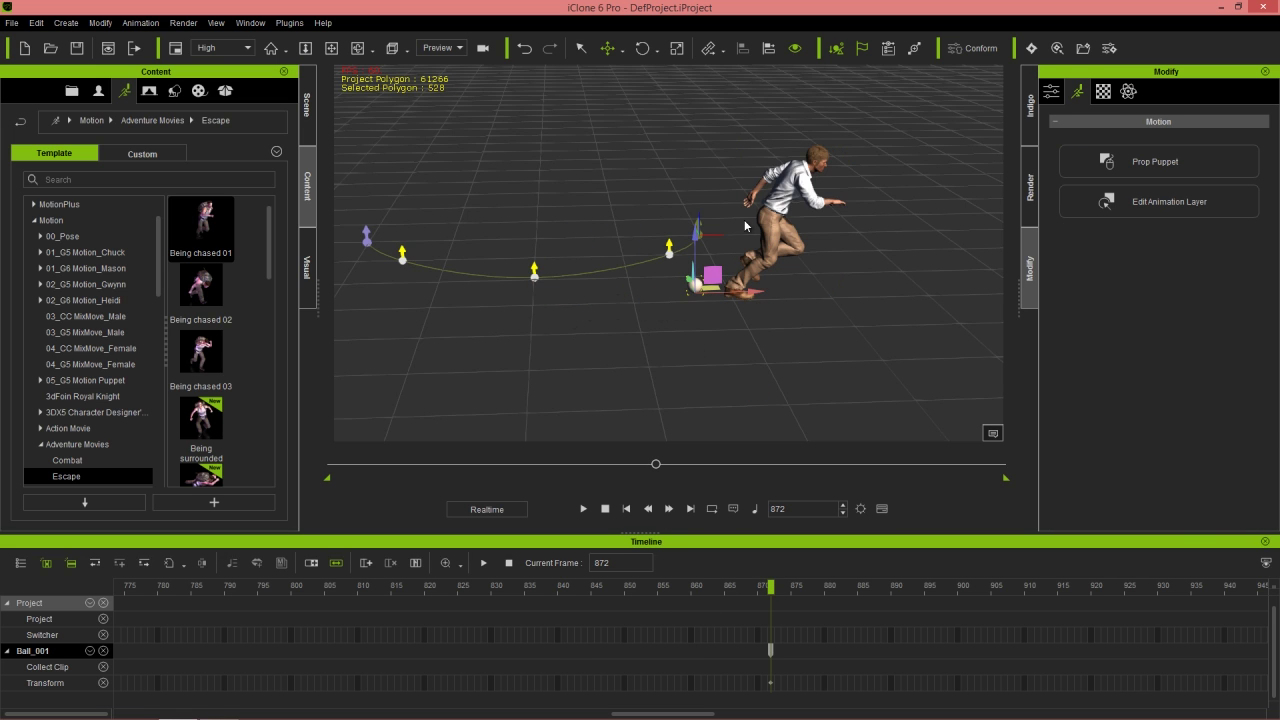
# - At frame 860, move the marker ball to the character's planted front foot and remove the ball's animation
pyautogui.click(782, 189)
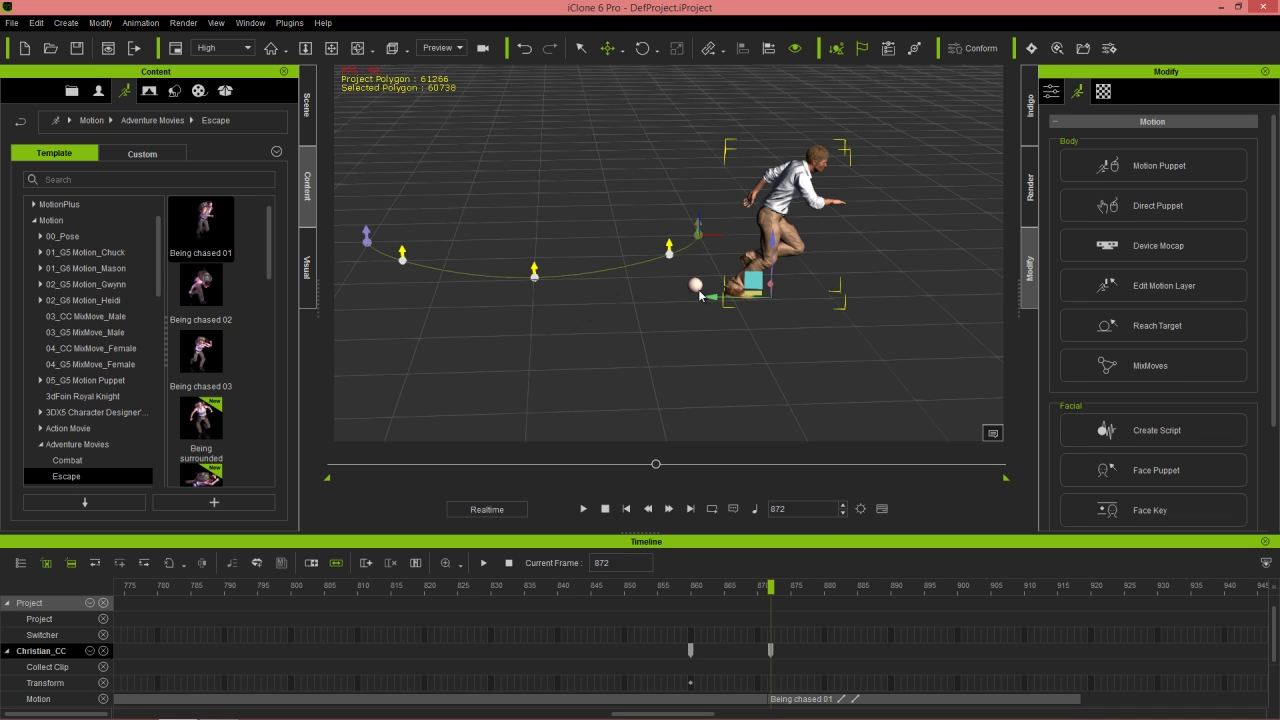
pyautogui.moveTo(744, 583); pyautogui.dragTo(690, 588)
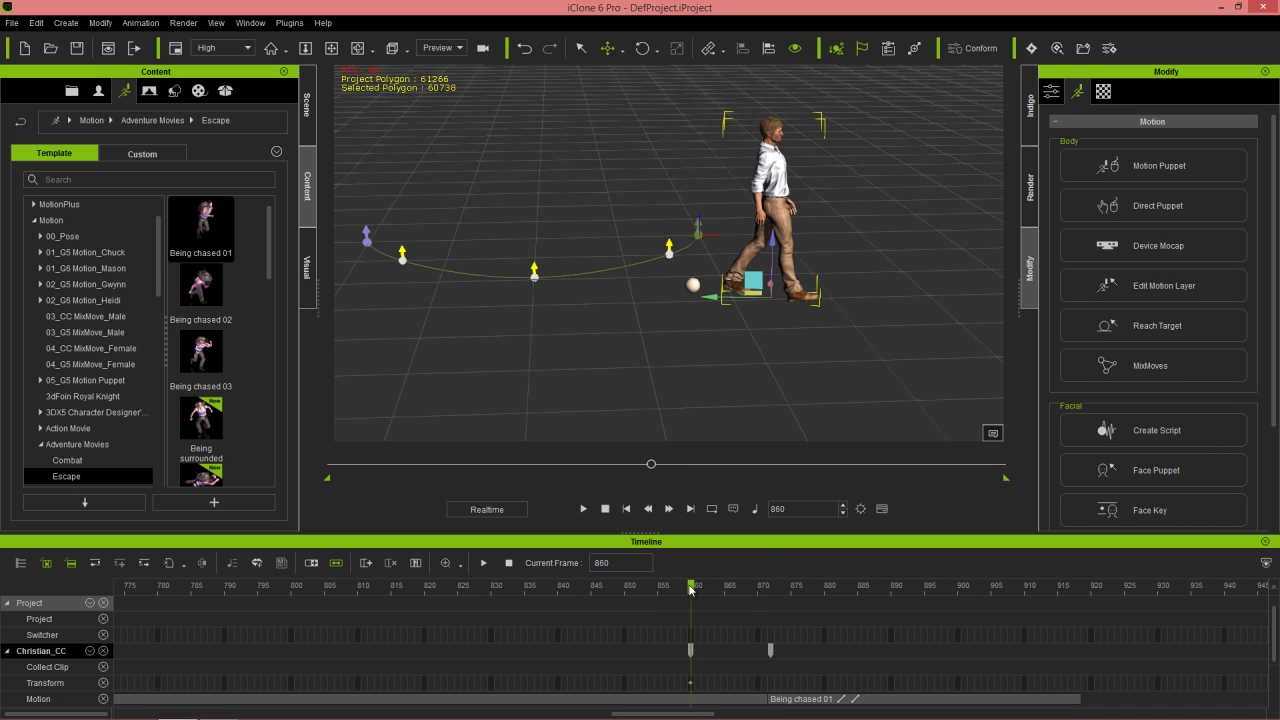
pyautogui.click(694, 286)
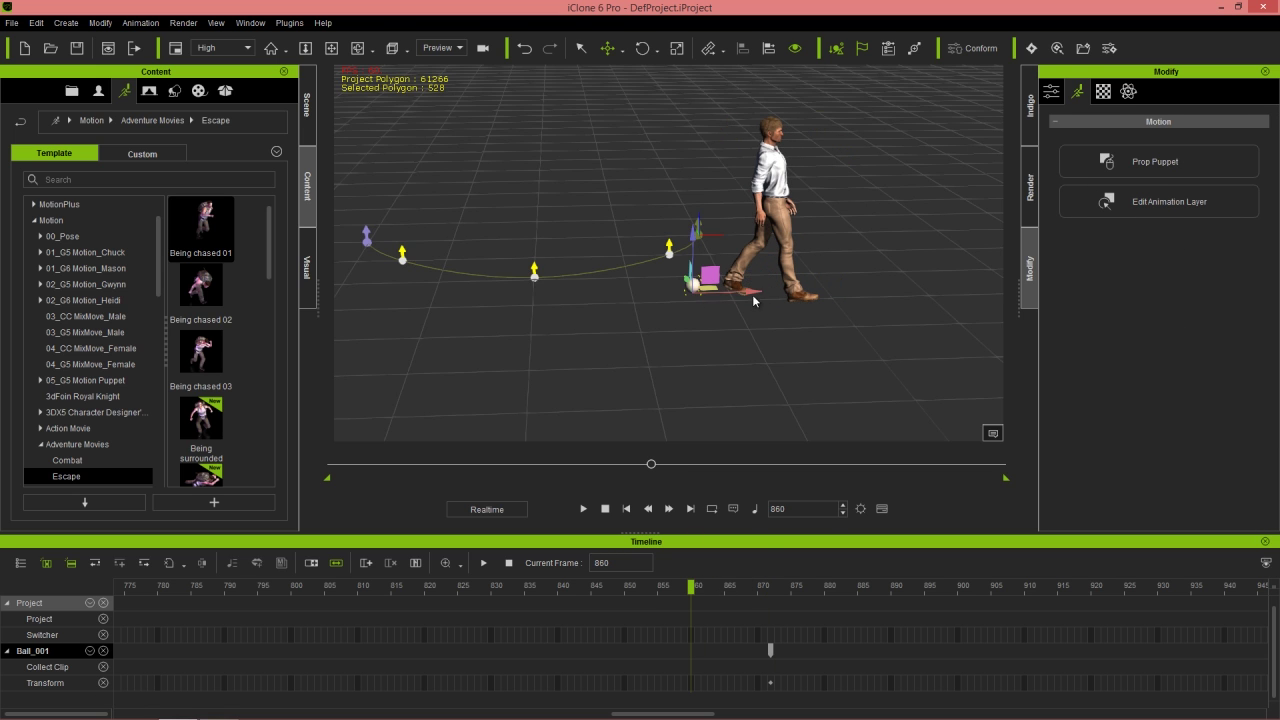
pyautogui.moveTo(751, 294); pyautogui.dragTo(813, 297)
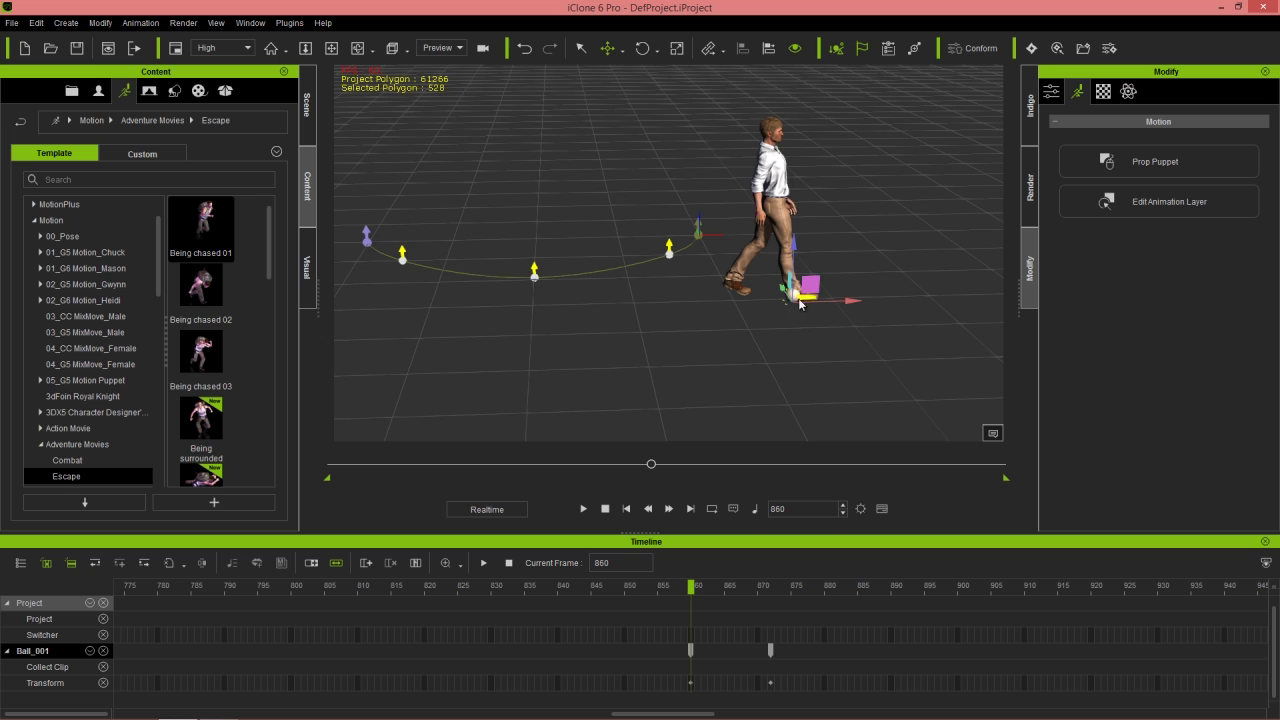
pyautogui.rightClick(806, 296)
pyautogui.click(857, 508)
# - At frame 872, move the character forward so the planted foot meets the marker ball, and scrub into the run
pyautogui.click(765, 203)
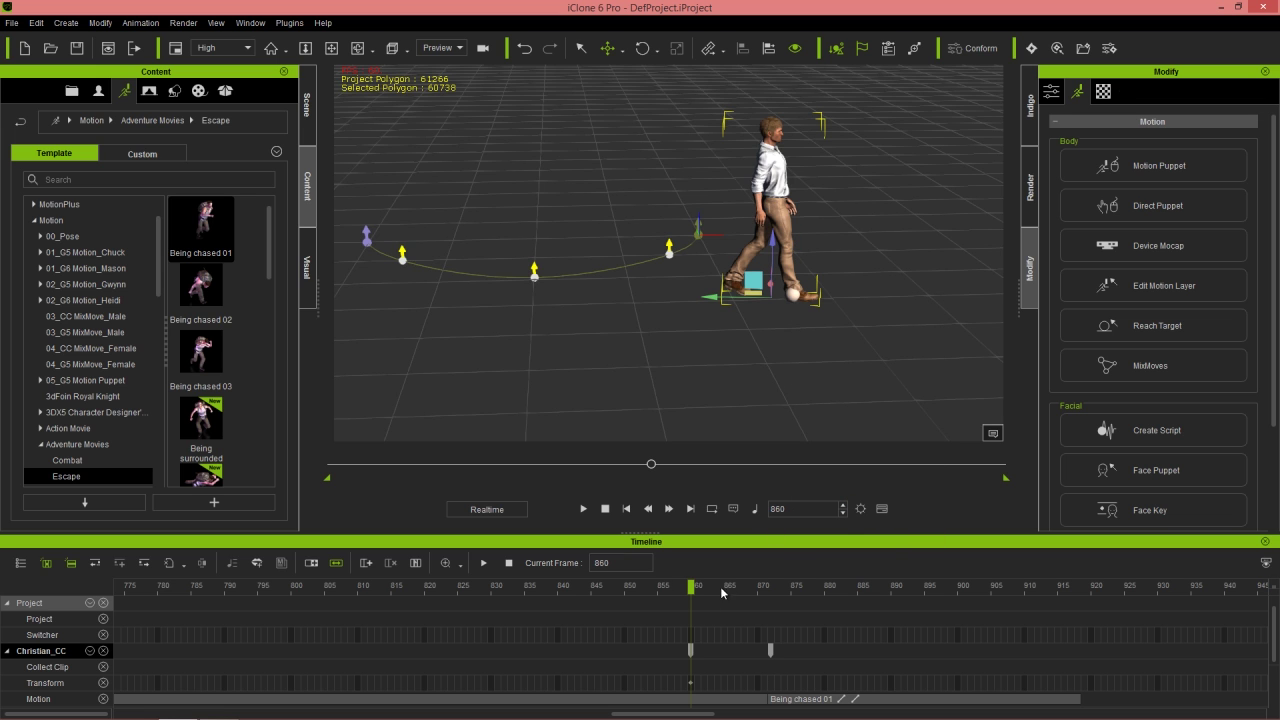
pyautogui.moveTo(690, 598); pyautogui.dragTo(771, 593)
pyautogui.moveTo(918, 356); pyautogui.dragTo(888, 199)
pyautogui.moveTo(945, 265); pyautogui.dragTo(738, 276)
pyautogui.moveTo(606, 336); pyautogui.dragTo(700, 338)
pyautogui.moveTo(614, 592); pyautogui.dragTo(910, 540)
pyautogui.keyDown('alt'); pyautogui.moveTo(829, 262); pyautogui.dragTo(836, 405); pyautogui.keyUp('alt')
pyautogui.keyDown('alt'); pyautogui.moveTo(883, 306); pyautogui.dragTo(637, 331); pyautogui.keyUp('alt')
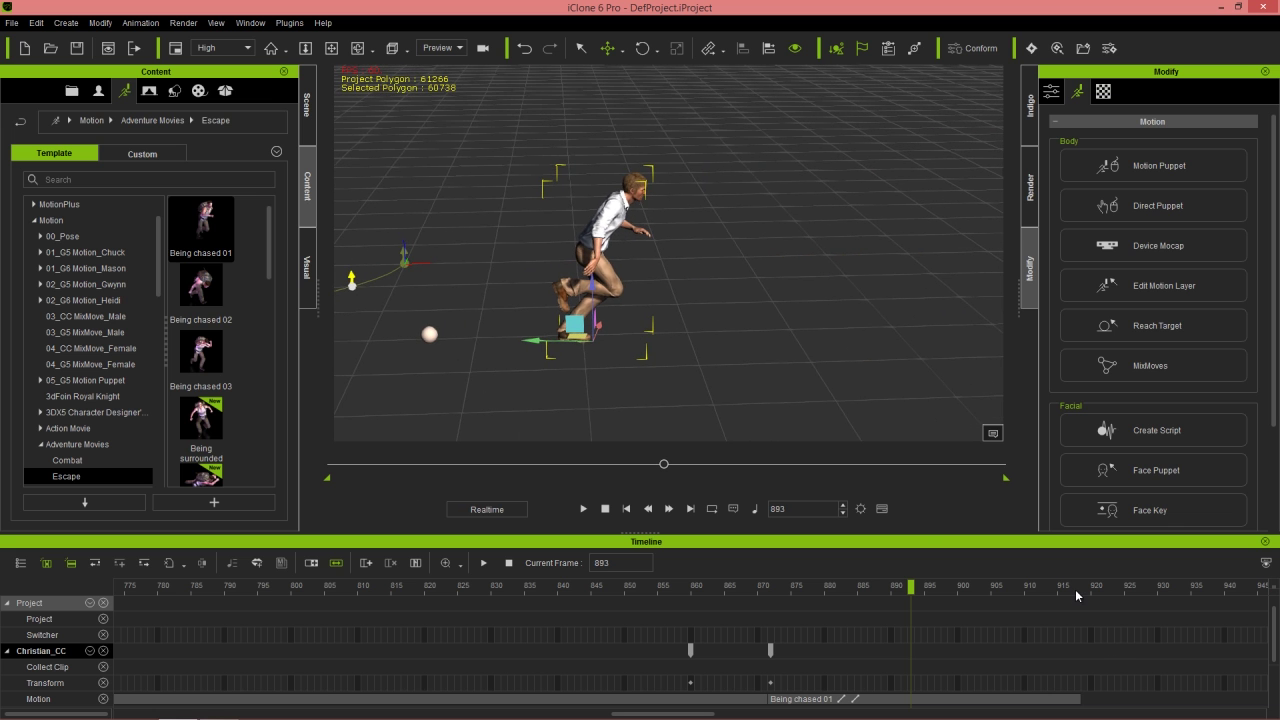
# - Append a second Being chased 01 motion to the character at frame 919
pyautogui.click(1076, 595)
pyautogui.click(1087, 698)
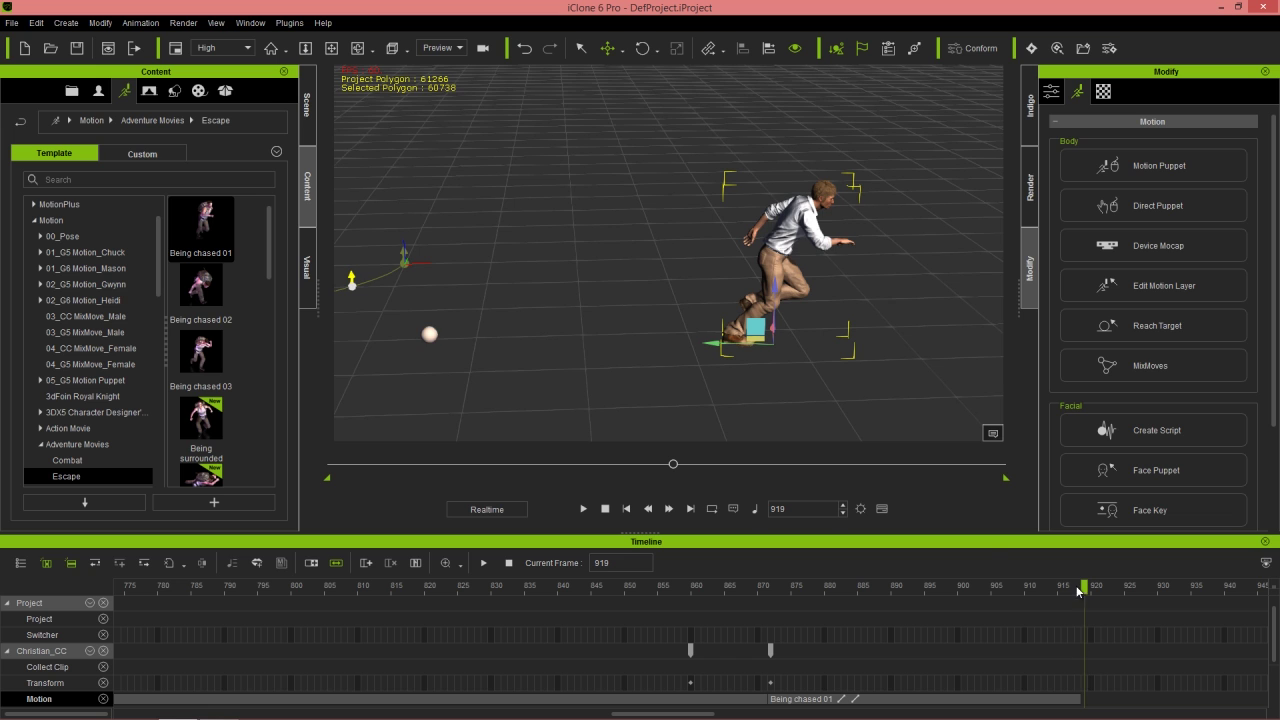
pyautogui.doubleClick(198, 225)
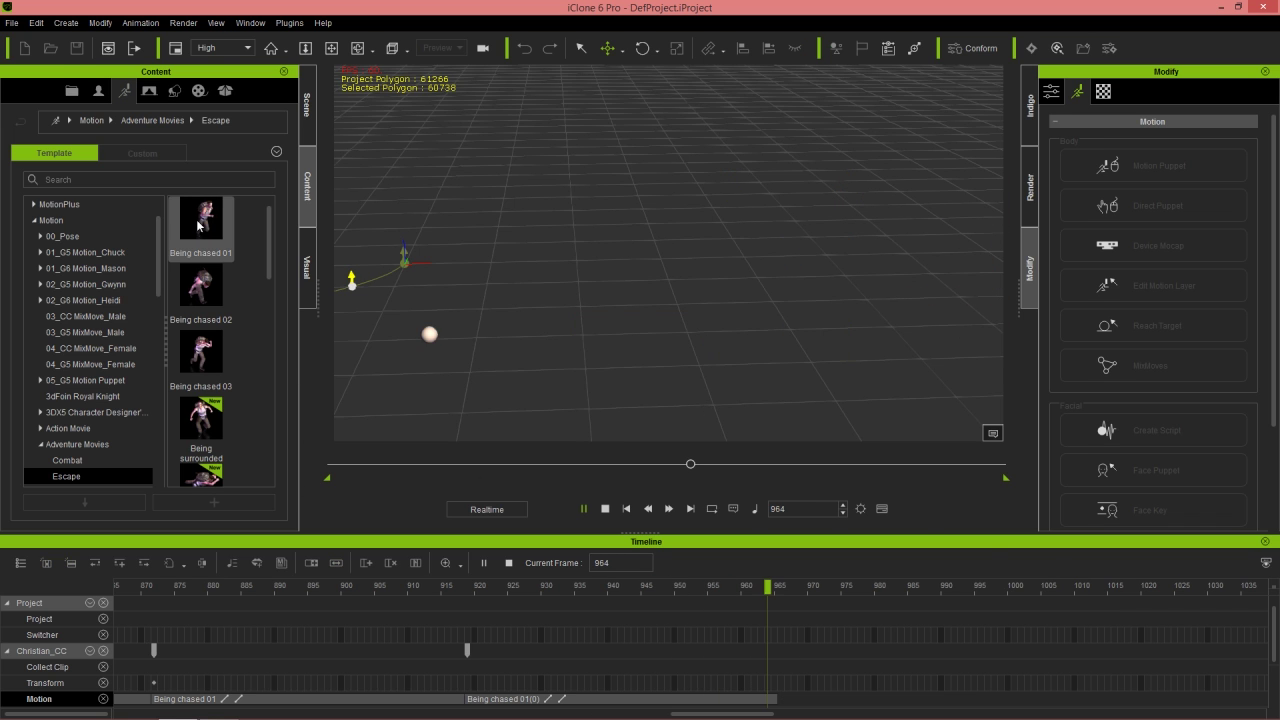
# - Play the run and examine the joint between the two Being chased 01 clips at frame 919
pyautogui.click(256, 585)
pyautogui.press('space')
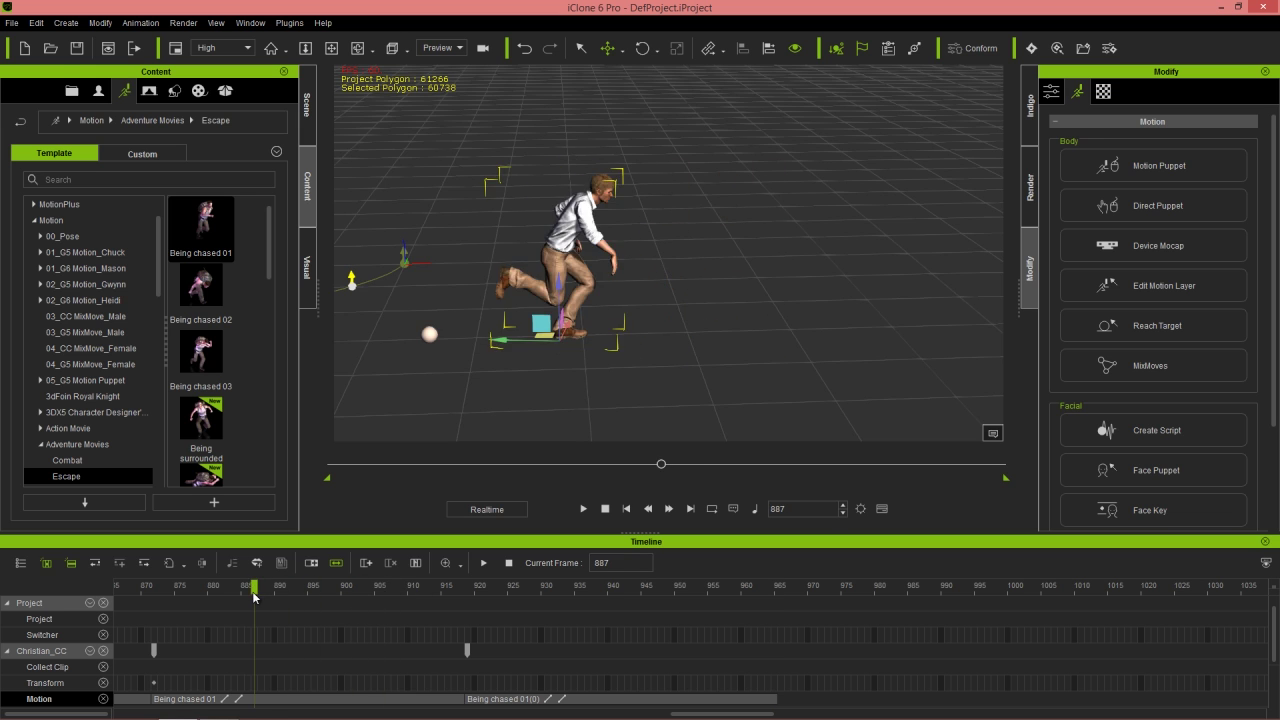
pyautogui.press('space')
pyautogui.click(463, 588)
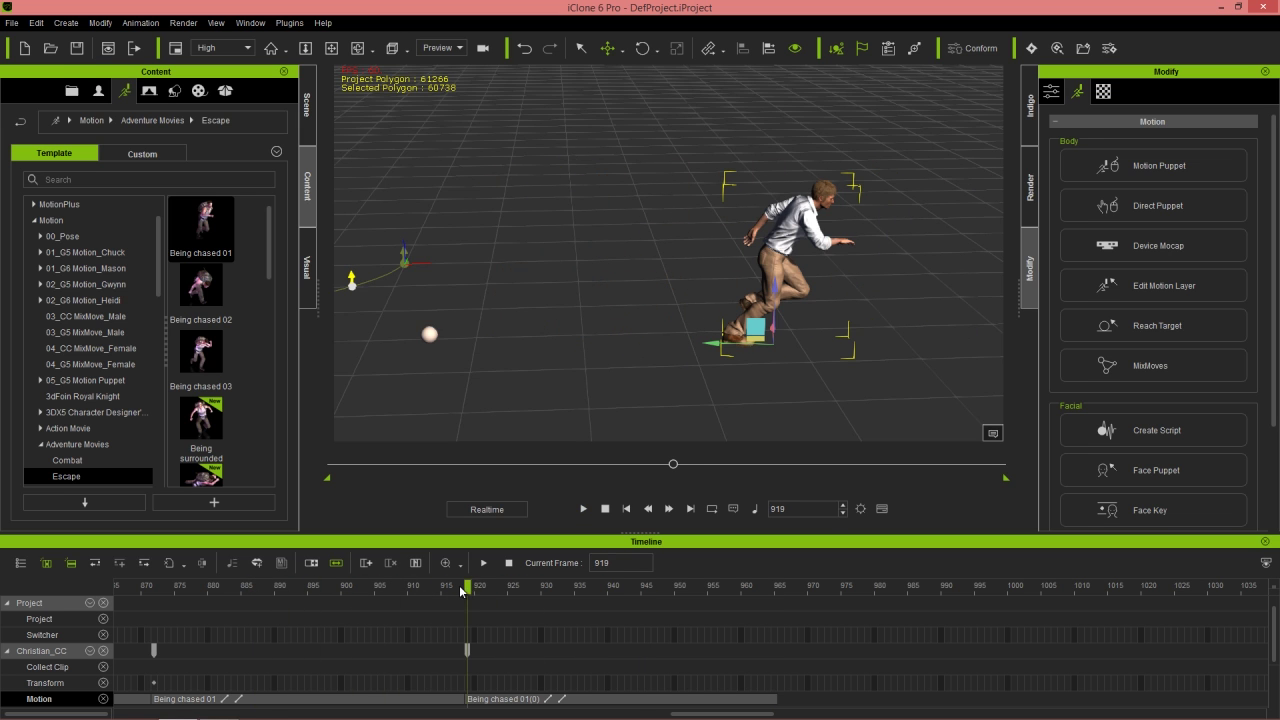
pyautogui.click(468, 589)
pyautogui.click(460, 590)
pyautogui.click(468, 589)
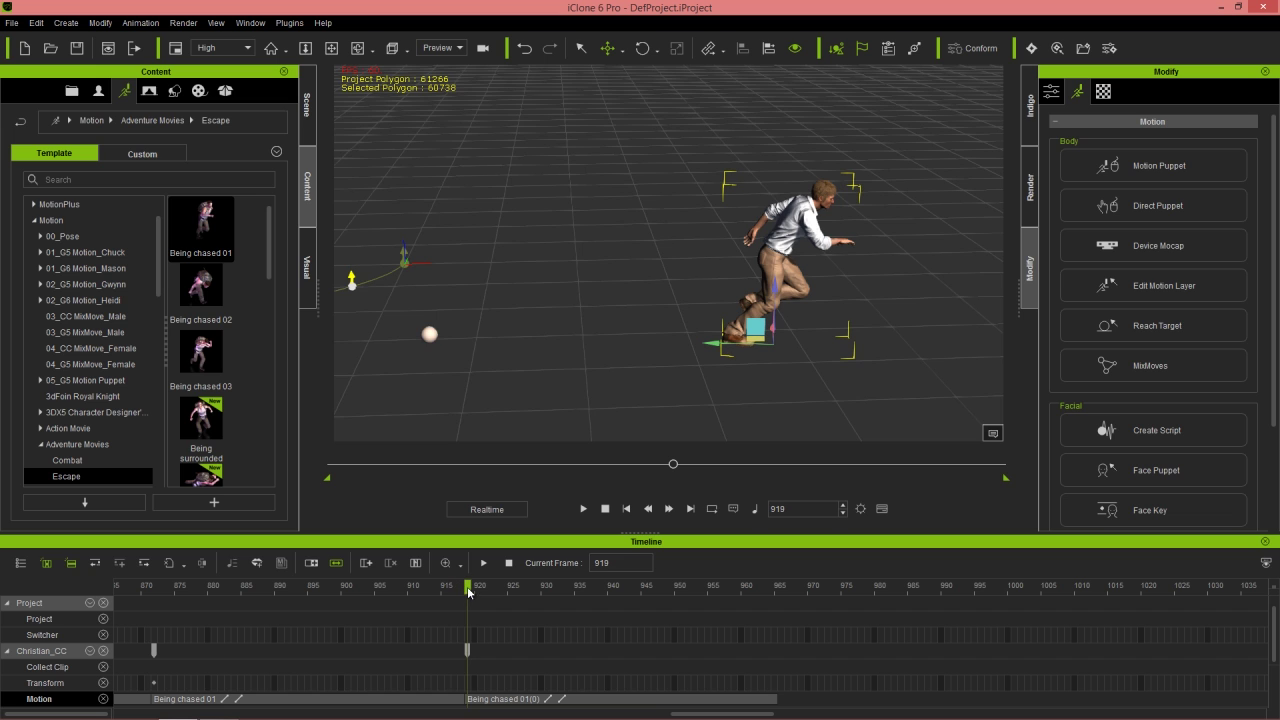
# - Add a transform key for the character at frame 907, where the second clip's transition begins
pyautogui.click(514, 697)
pyautogui.click(405, 593)
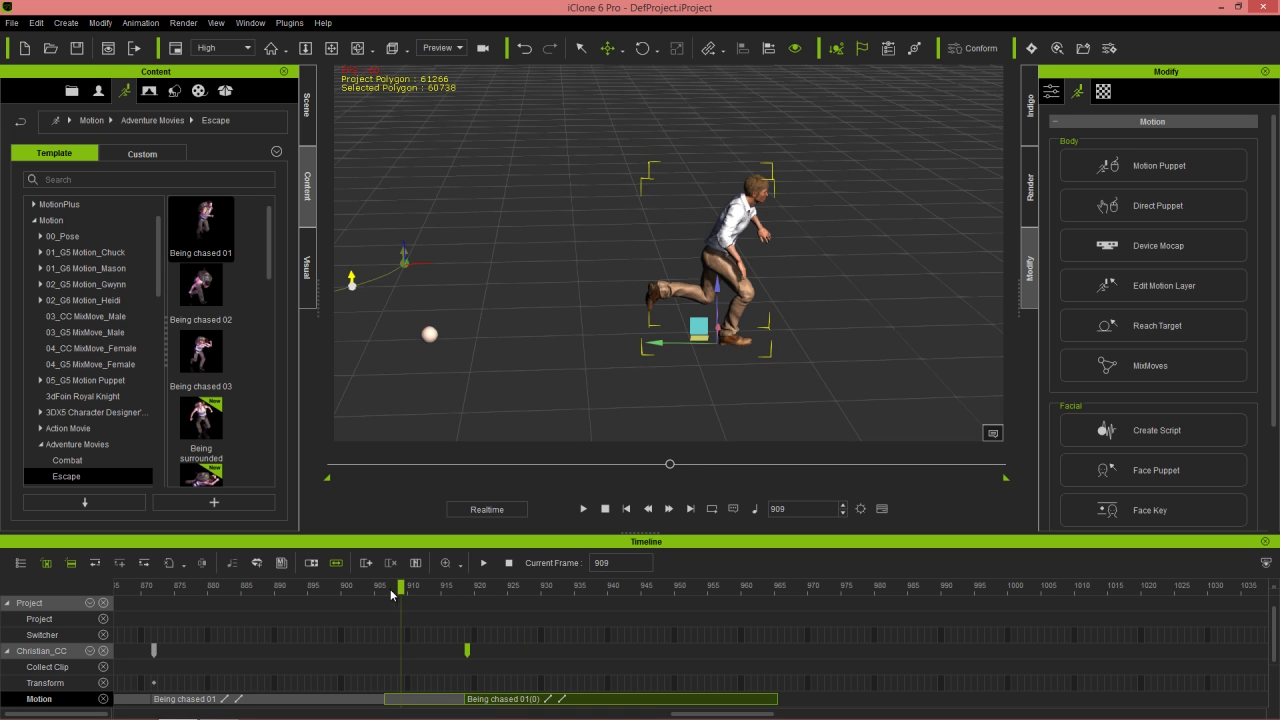
pyautogui.click(388, 596)
pyautogui.click(388, 684)
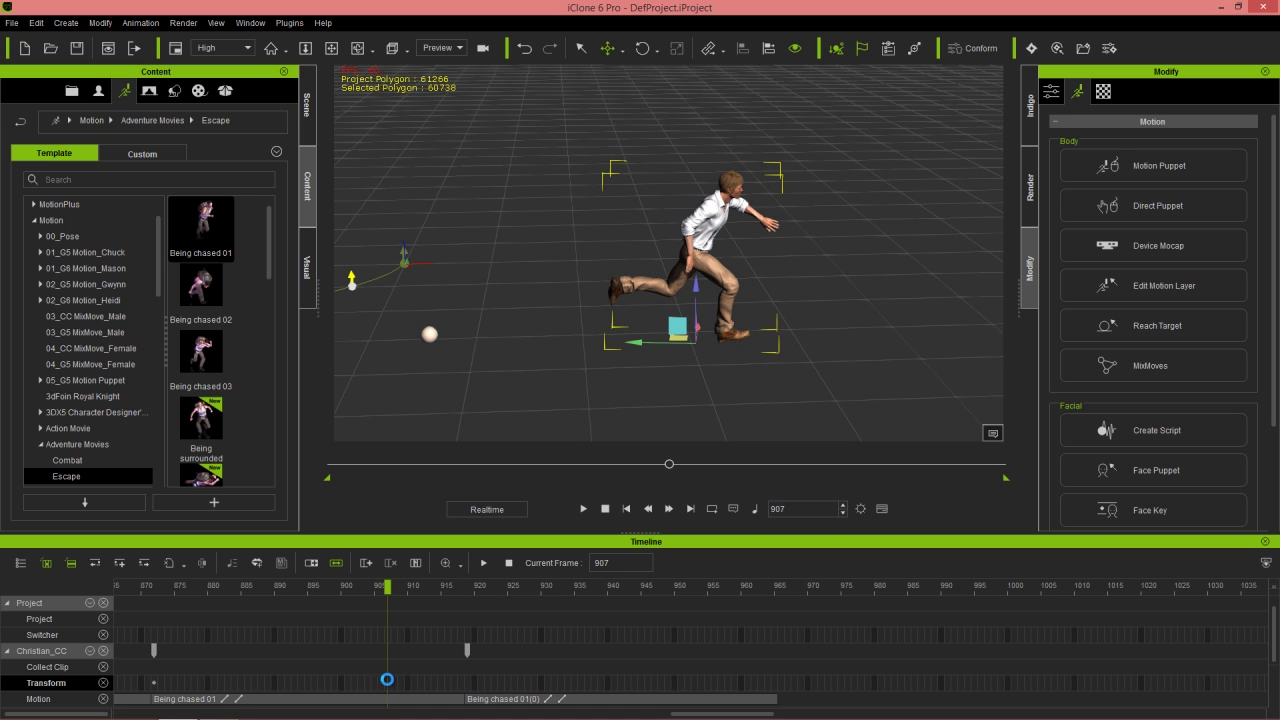
# - Delete the second Being chased 01 clip and add a transform key for the character at frame 919
pyautogui.click(476, 591)
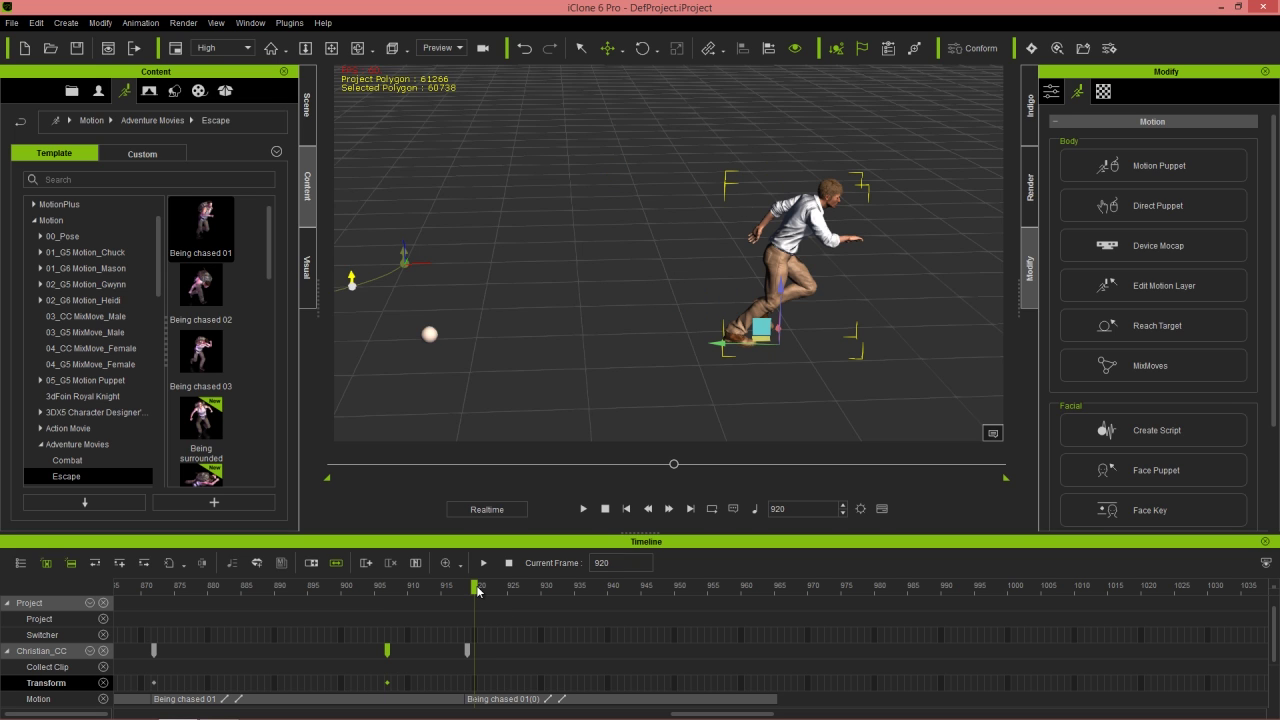
pyautogui.click(469, 684)
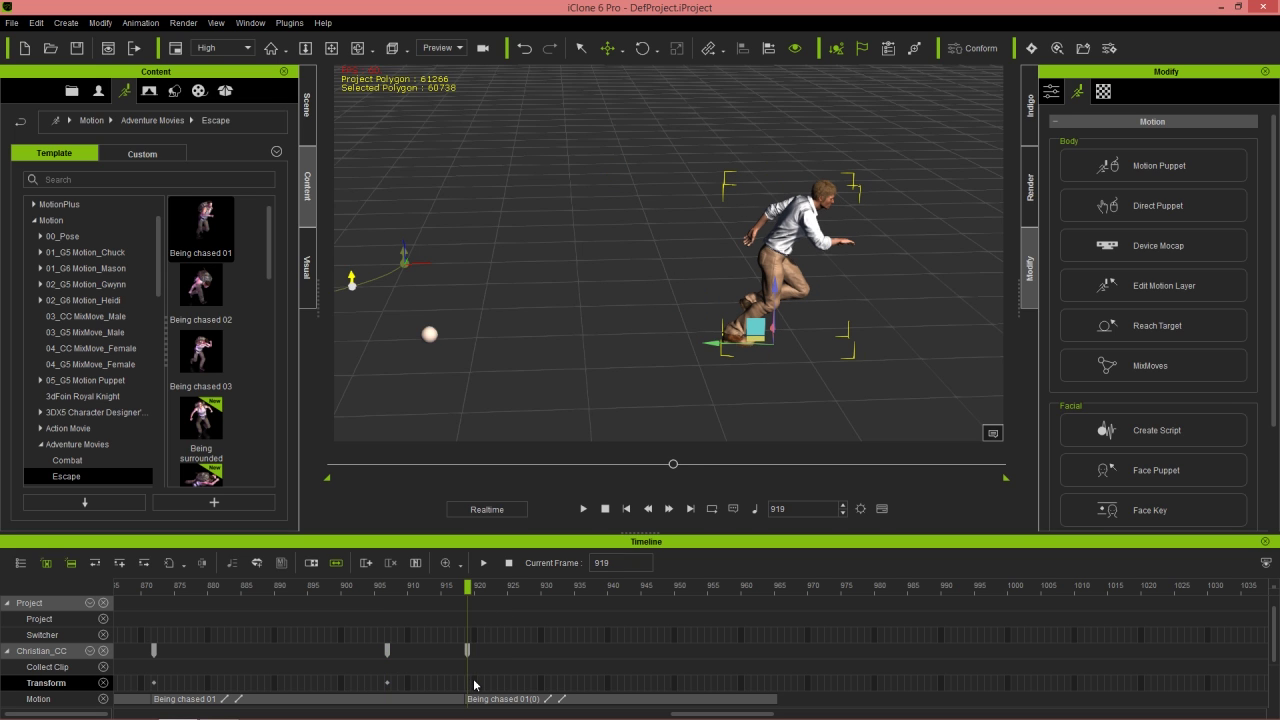
pyautogui.click(613, 699)
pyautogui.press('Delete')
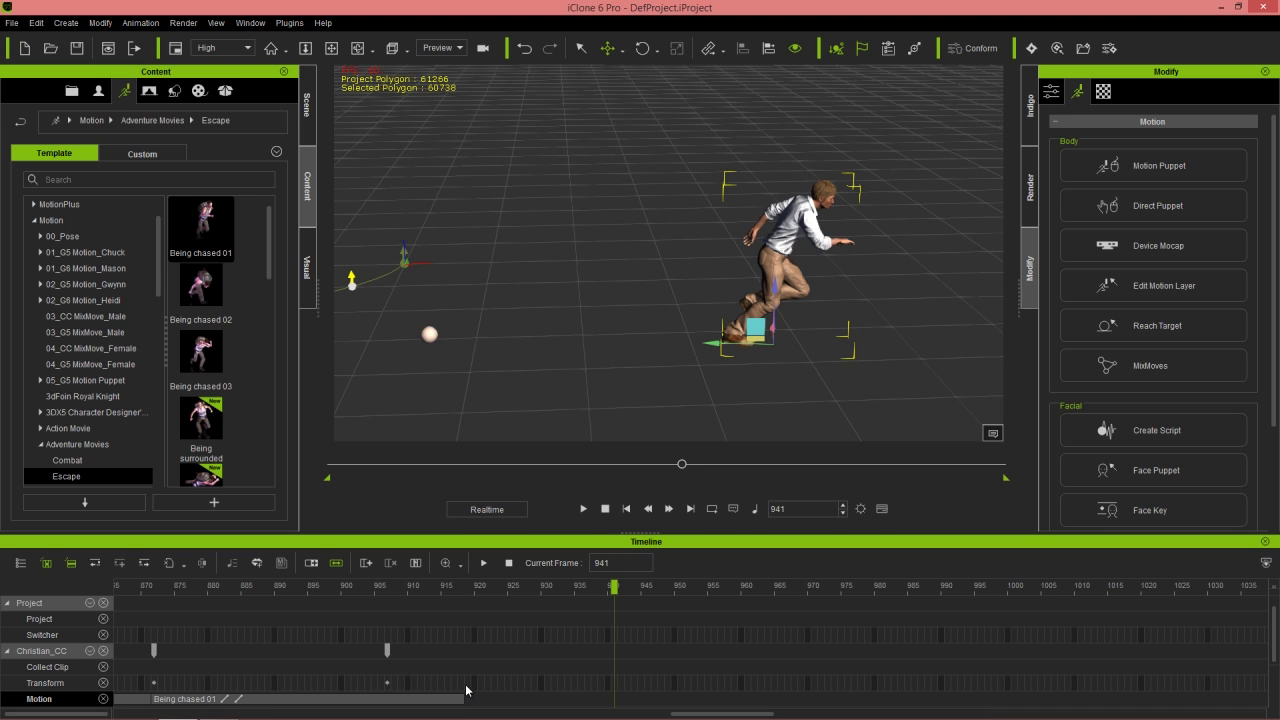
pyautogui.click(467, 684)
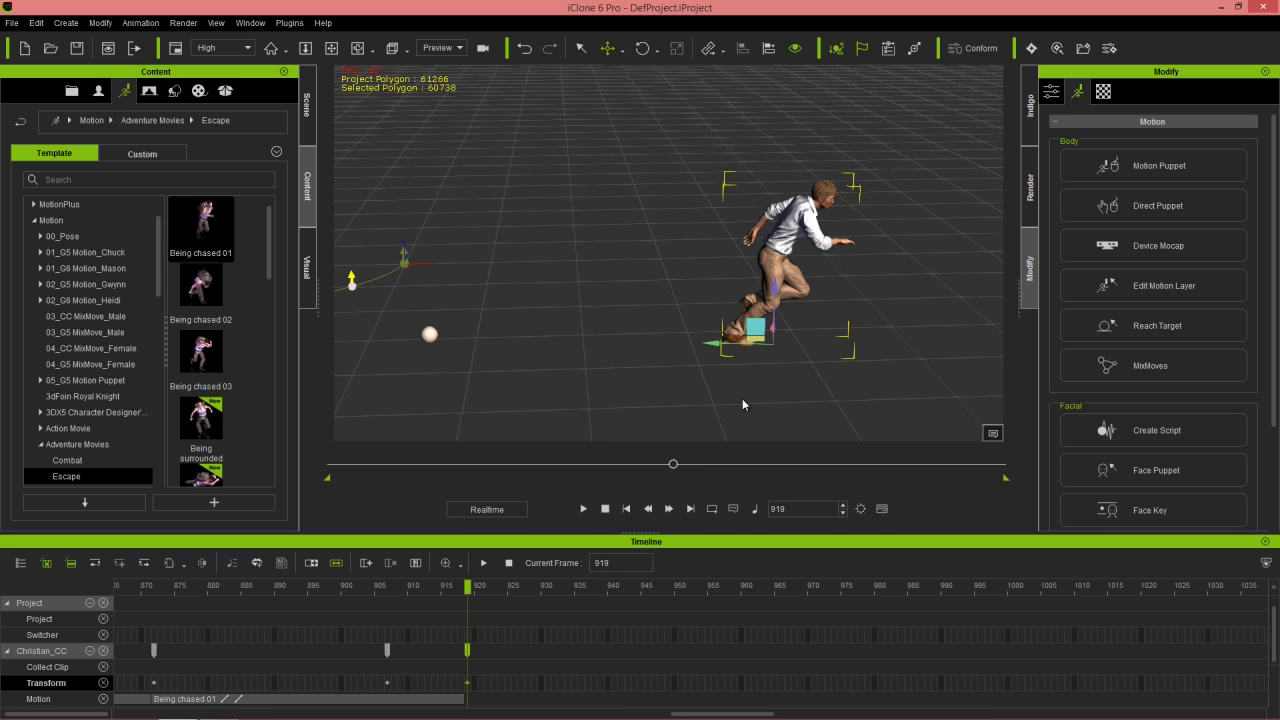
pyautogui.keyDown('alt'); pyautogui.moveTo(840, 265); pyautogui.dragTo(809, 392, button='right'); pyautogui.keyUp('alt')
pyautogui.keyDown('alt'); pyautogui.moveTo(876, 313); pyautogui.dragTo(811, 294); pyautogui.keyUp('alt')
pyautogui.press('e')
pyautogui.moveTo(735, 346); pyautogui.dragTo(705, 358)
pyautogui.hotkey('ctrl', 'z')
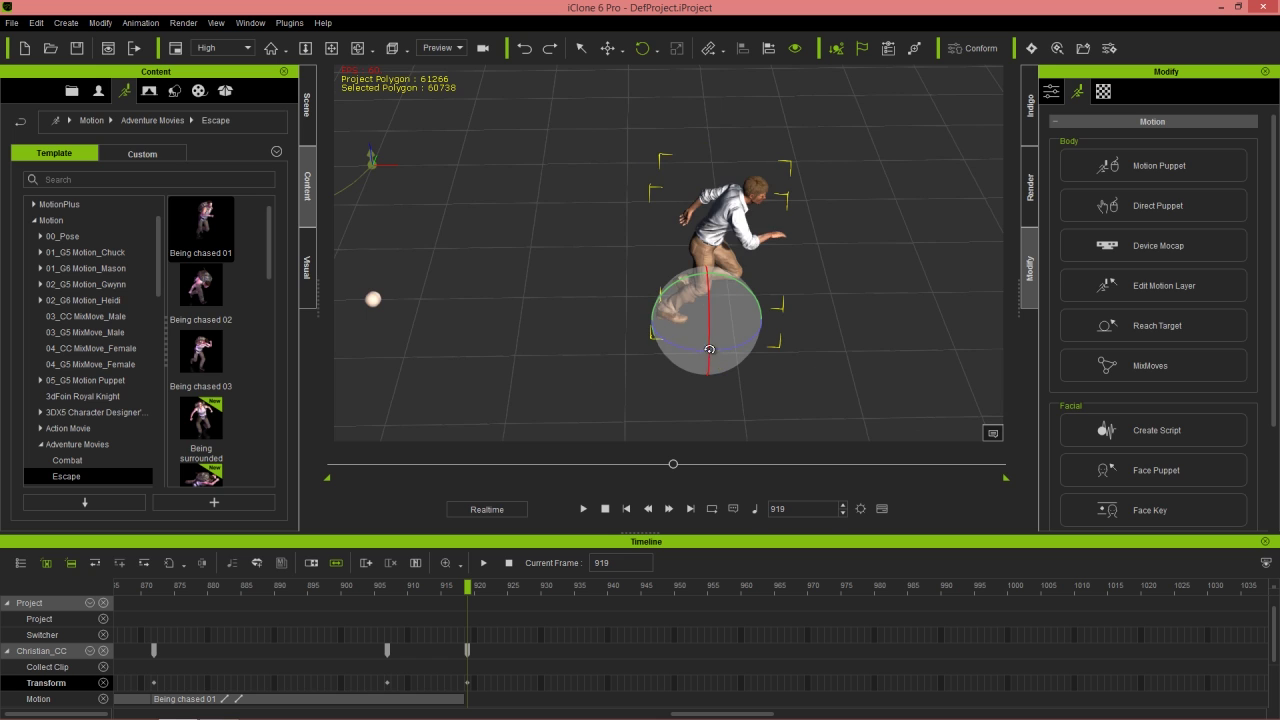
# - At frame 919, move the marker ball to the character's planted rear foot and remove the ball's animation
pyautogui.click(373, 301)
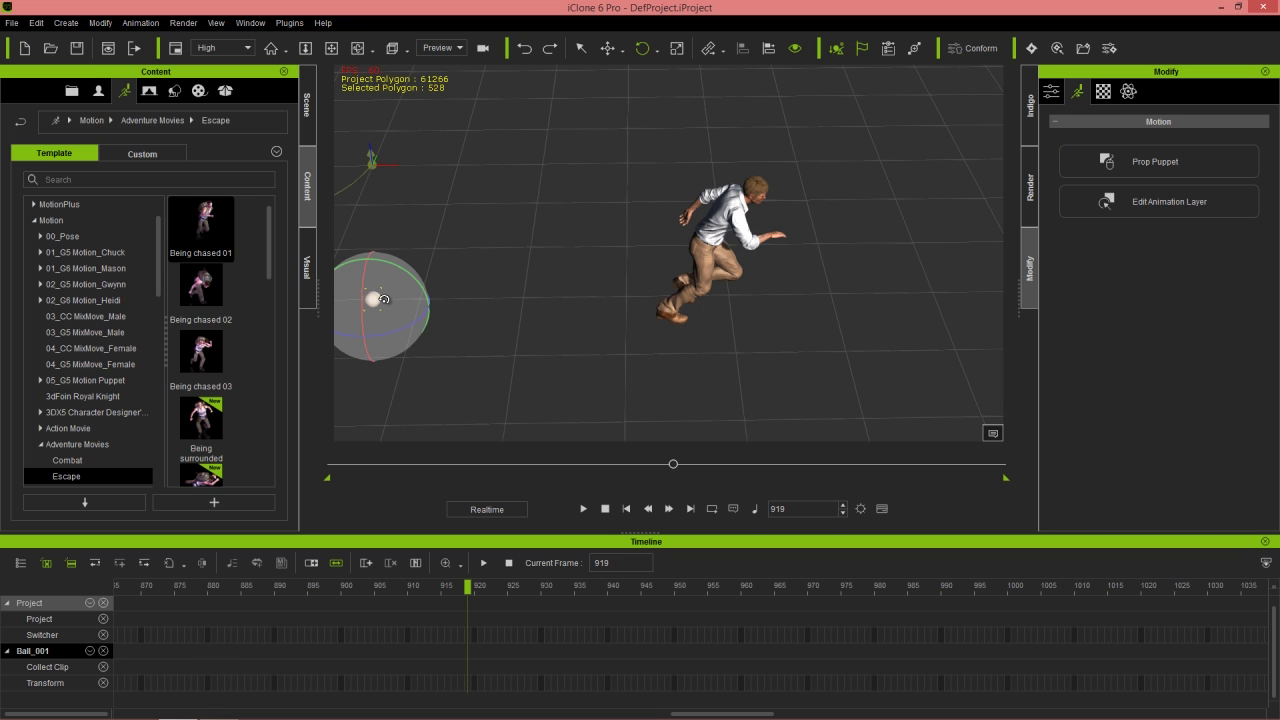
pyautogui.press('w')
pyautogui.moveTo(404, 302); pyautogui.dragTo(690, 310)
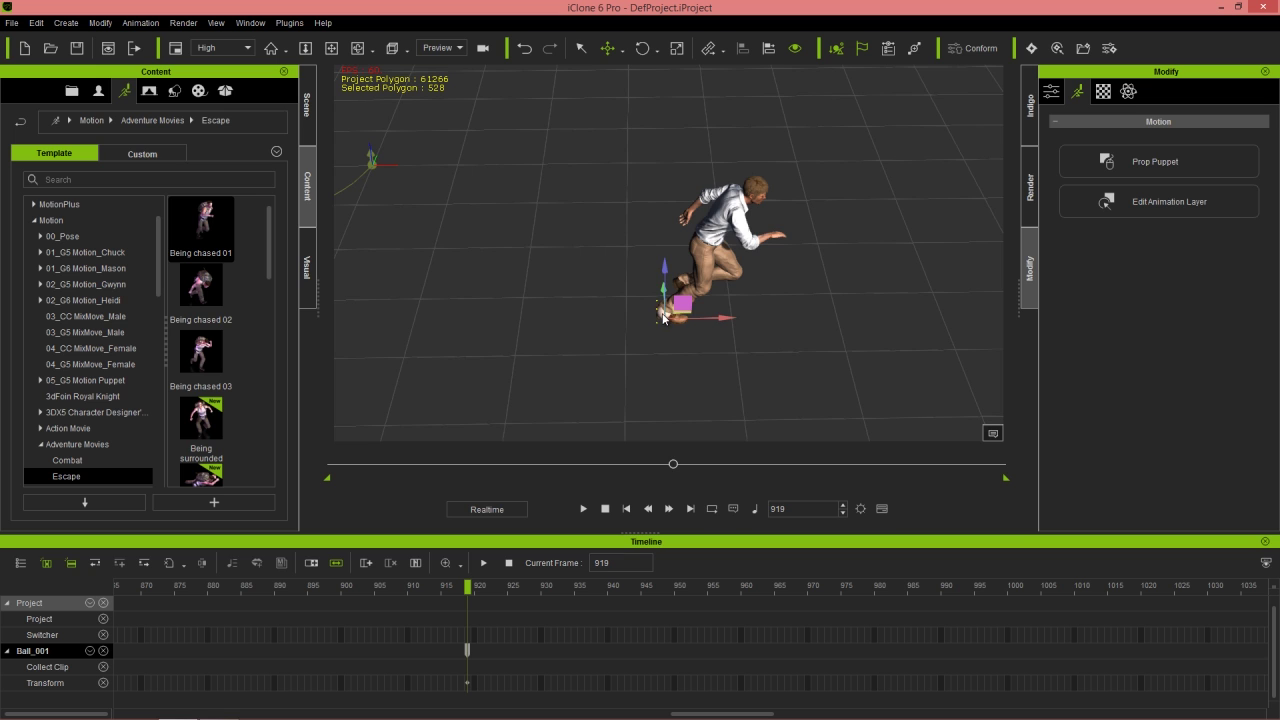
pyautogui.rightClick(664, 313)
pyautogui.click(722, 518)
# - At frame 919, rotate the character to a new running direction and reposition him so the planted foot meets the marker ball
pyautogui.click(725, 231)
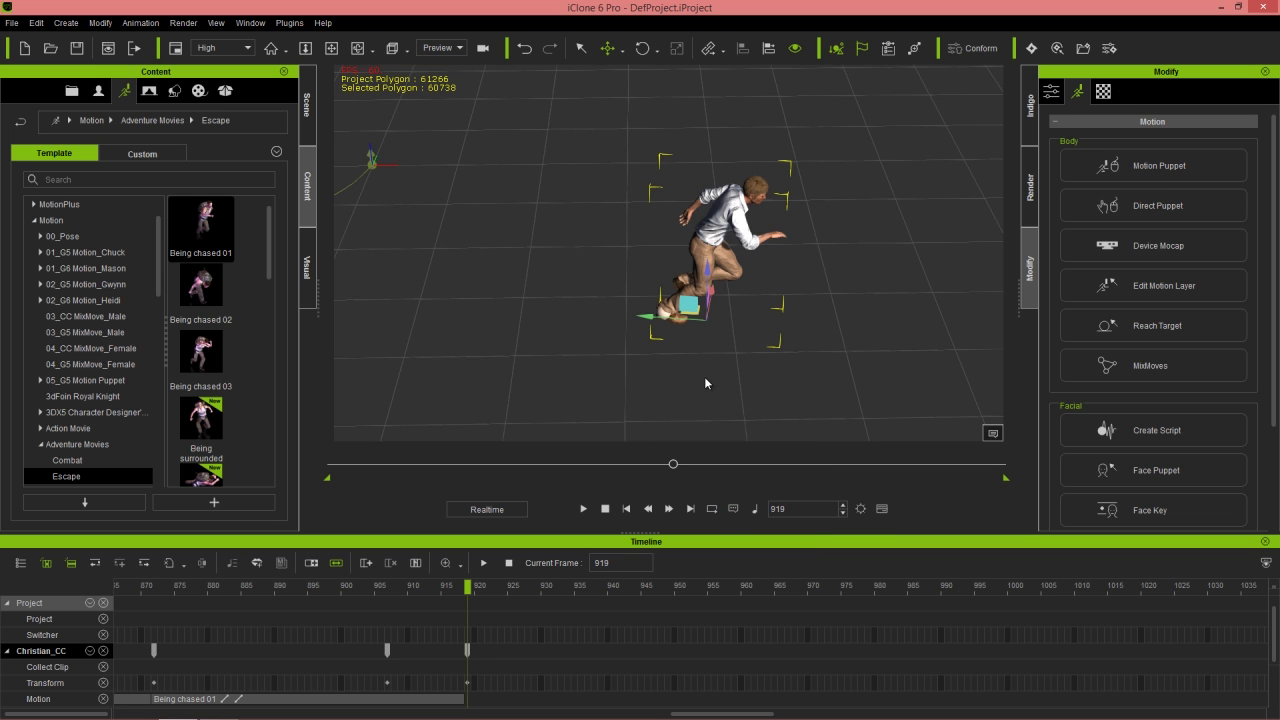
pyautogui.press('e')
pyautogui.moveTo(743, 346); pyautogui.dragTo(716, 358)
pyautogui.press('w')
pyautogui.moveTo(709, 311); pyautogui.dragTo(694, 325)
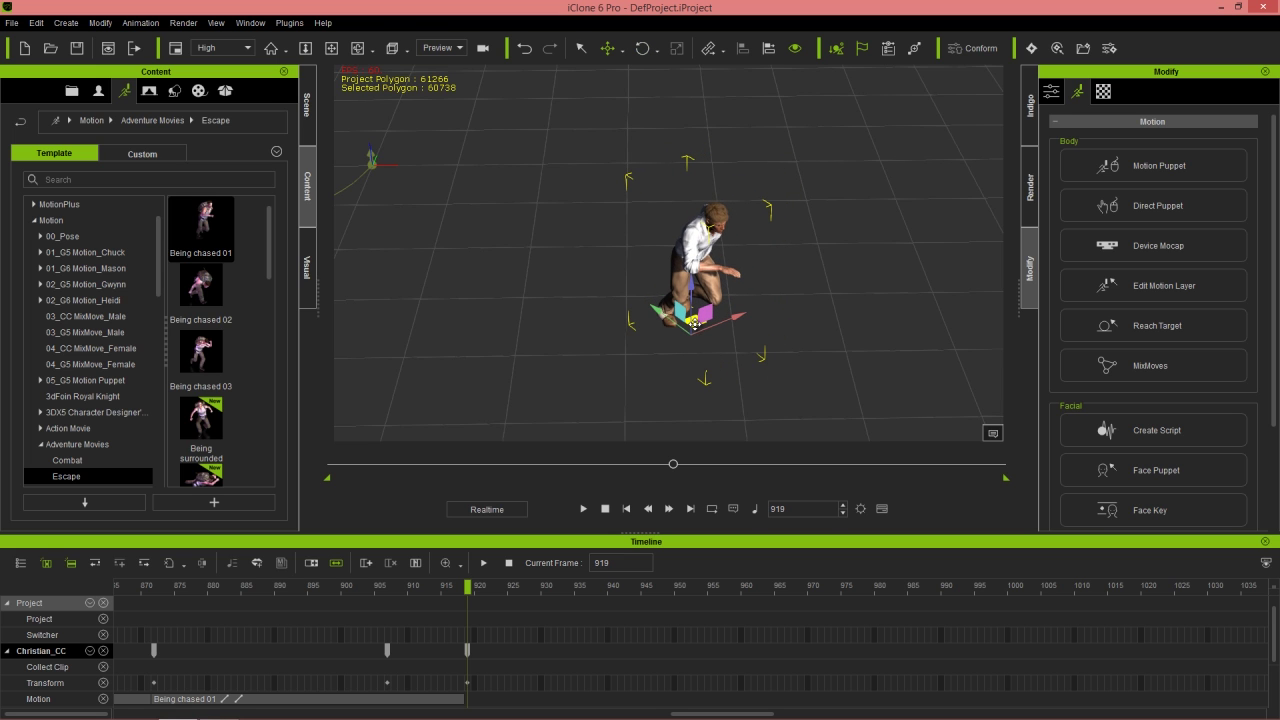
# - Append Being chased 01 again at frame 919 and play the run through the change of direction
pyautogui.scroll(-3, 875, 274)
pyautogui.moveTo(830, 286); pyautogui.dragTo(791, 227, button='middle')
pyautogui.moveTo(791, 227); pyautogui.dragTo(805, 311)
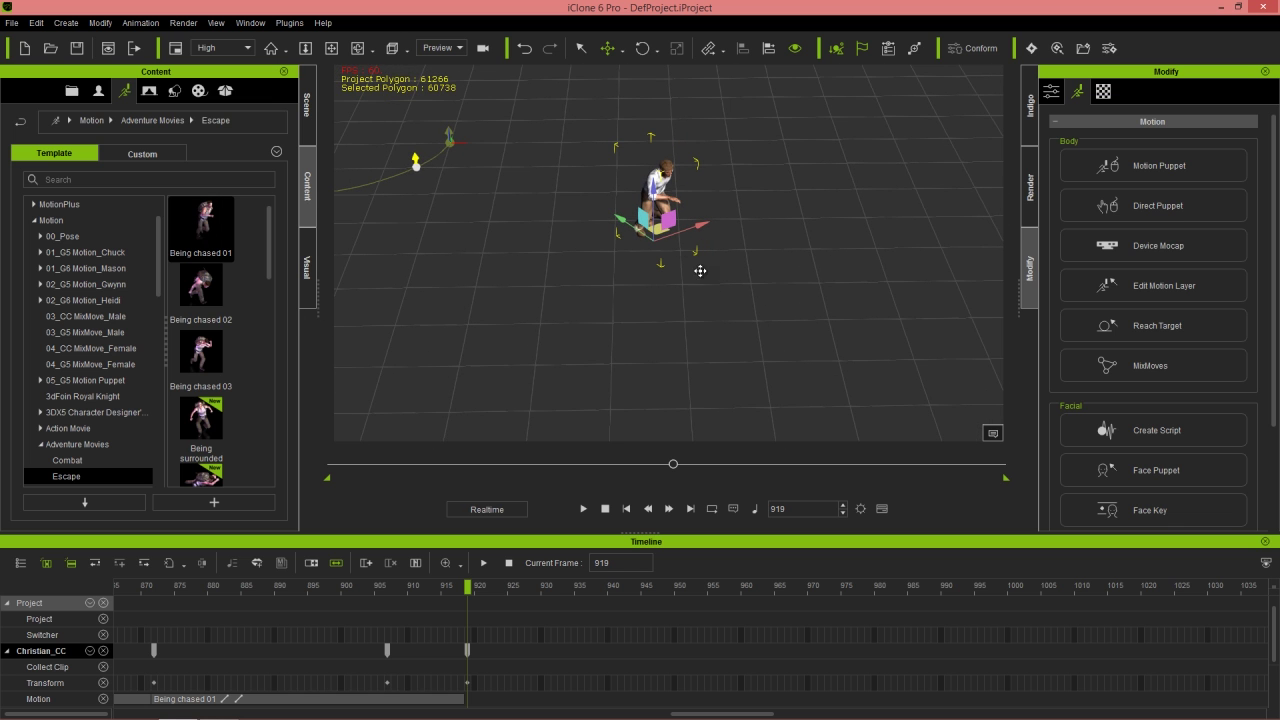
pyautogui.doubleClick(209, 231)
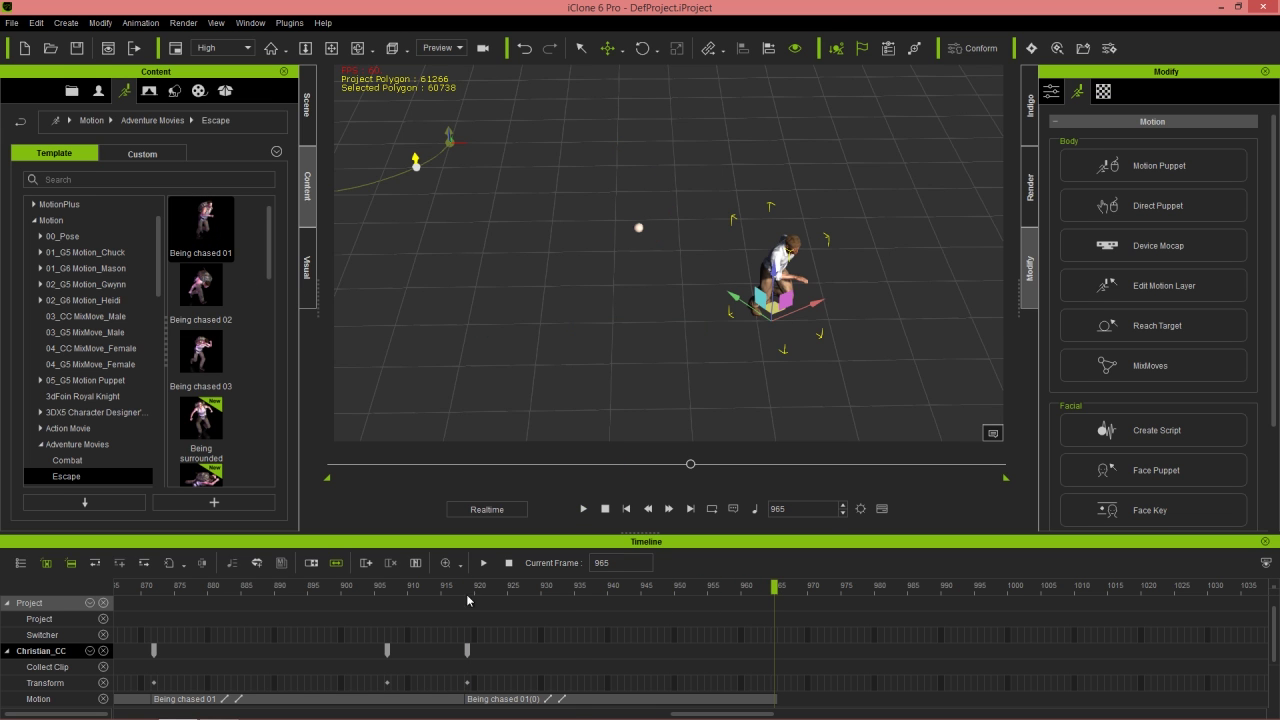
pyautogui.click(150, 597)
pyautogui.press('space')
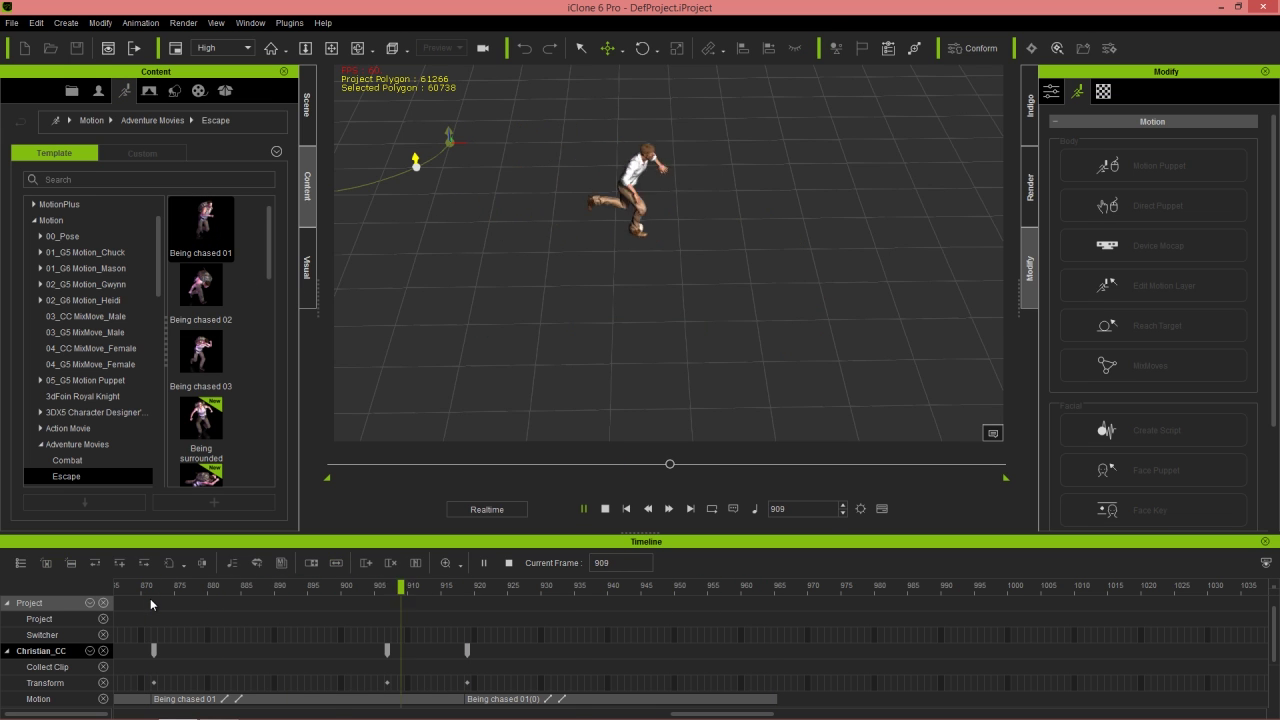
pyautogui.press('space')
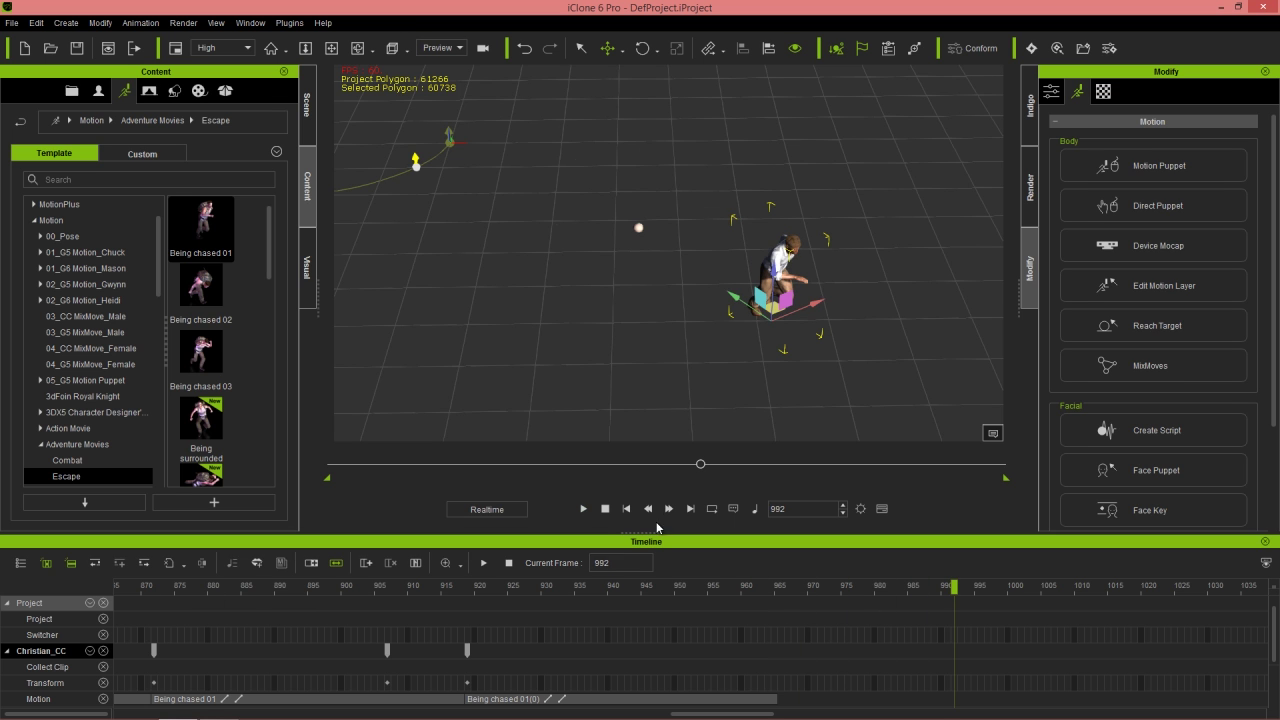
# - Play the whole animation from frame 1, following the character along the path, through the walk and into the run
pyautogui.click(608, 511)
pyautogui.moveTo(461, 334); pyautogui.dragTo(800, 254, button='middle')
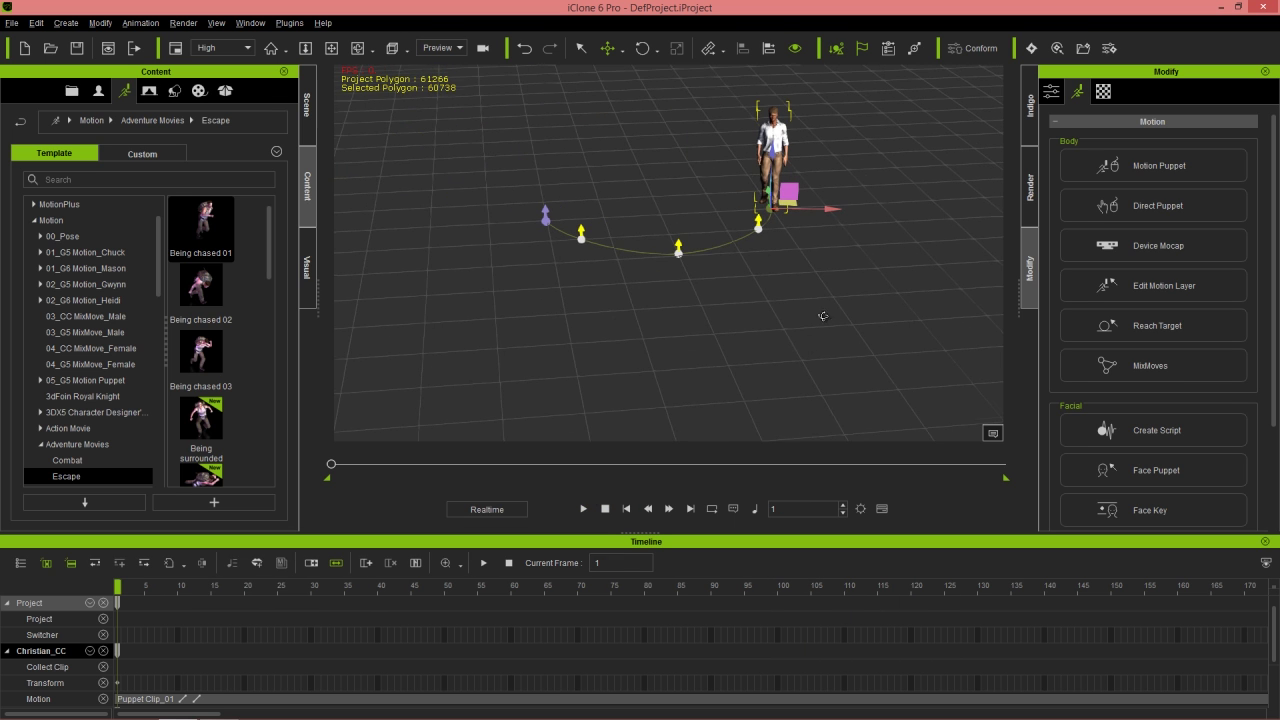
pyautogui.moveTo(819, 343); pyautogui.dragTo(773, 332, button='middle')
pyautogui.click(581, 510)
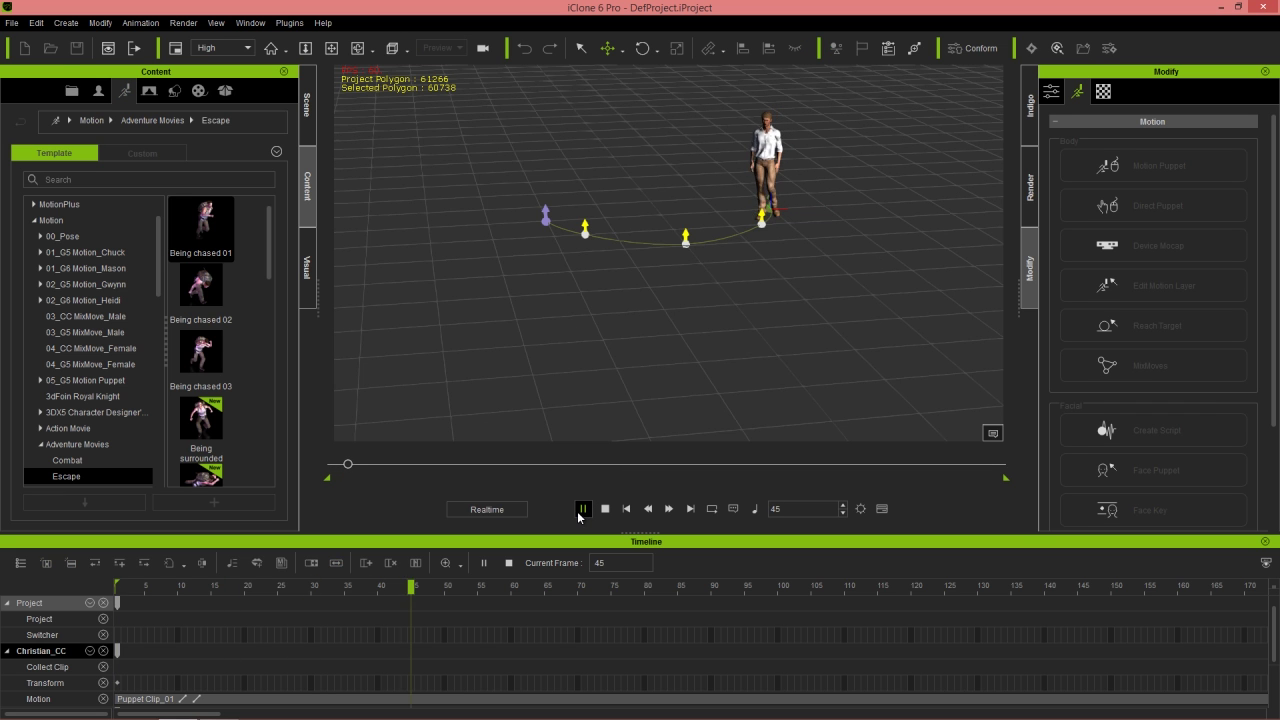
pyautogui.moveTo(614, 293); pyautogui.dragTo(763, 278, button='middle')
pyautogui.moveTo(687, 305); pyautogui.dragTo(819, 282, button='middle')
pyautogui.moveTo(725, 283); pyautogui.dragTo(730, 329, button='middle')
pyautogui.scroll(1, 704, 269)
pyautogui.moveTo(853, 285); pyautogui.dragTo(635, 347, button='middle')
pyautogui.moveTo(749, 289); pyautogui.dragTo(743, 392, button='middle')
pyautogui.moveTo(688, 199); pyautogui.dragTo(625, 316, button='middle')
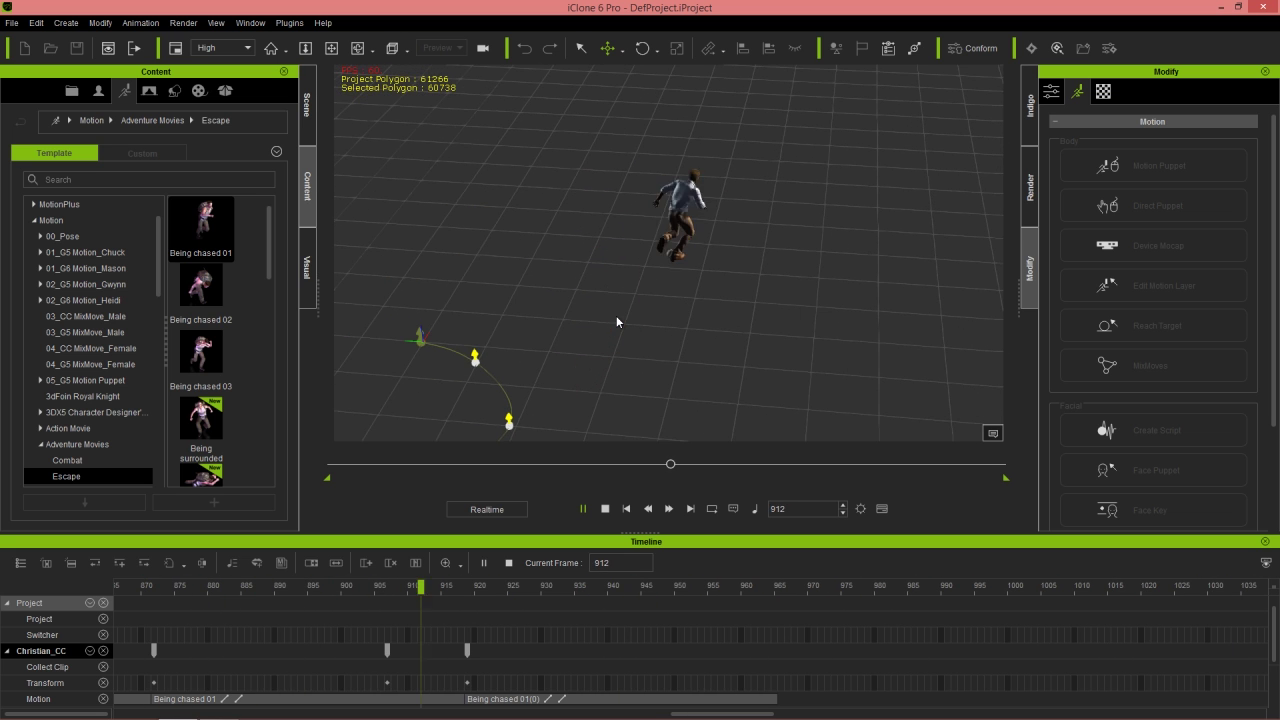
pyautogui.press('space')
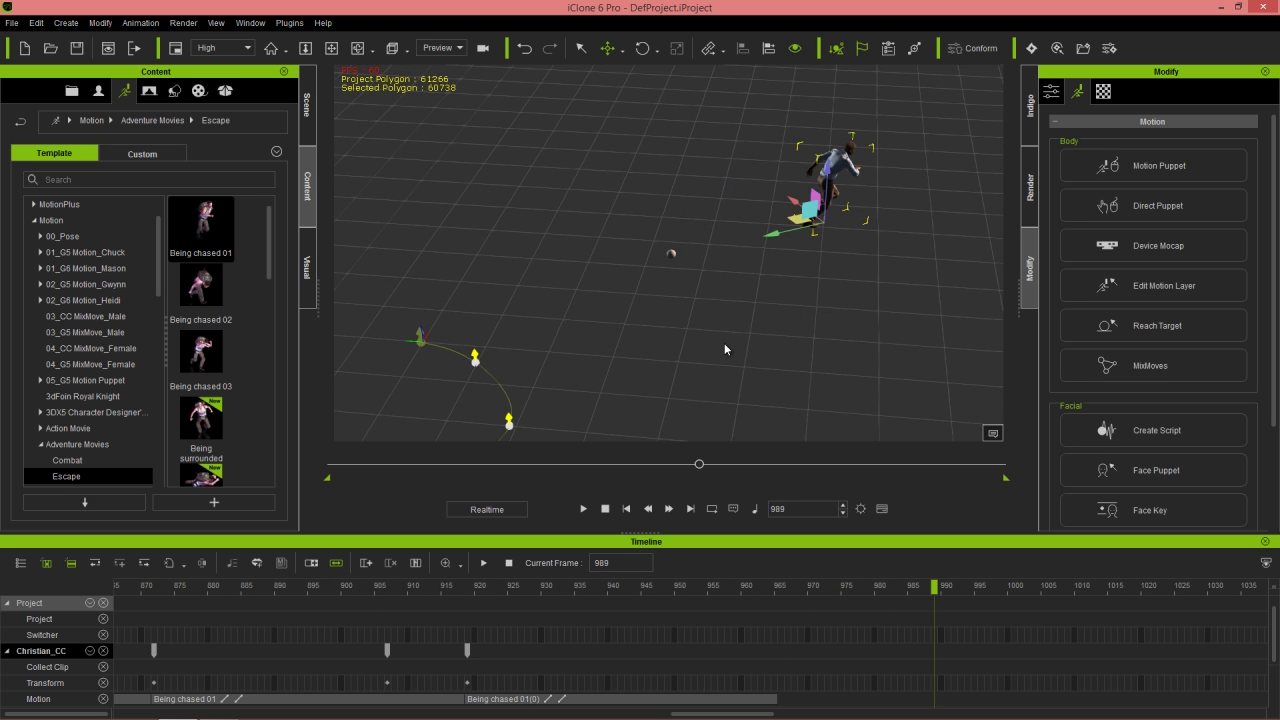